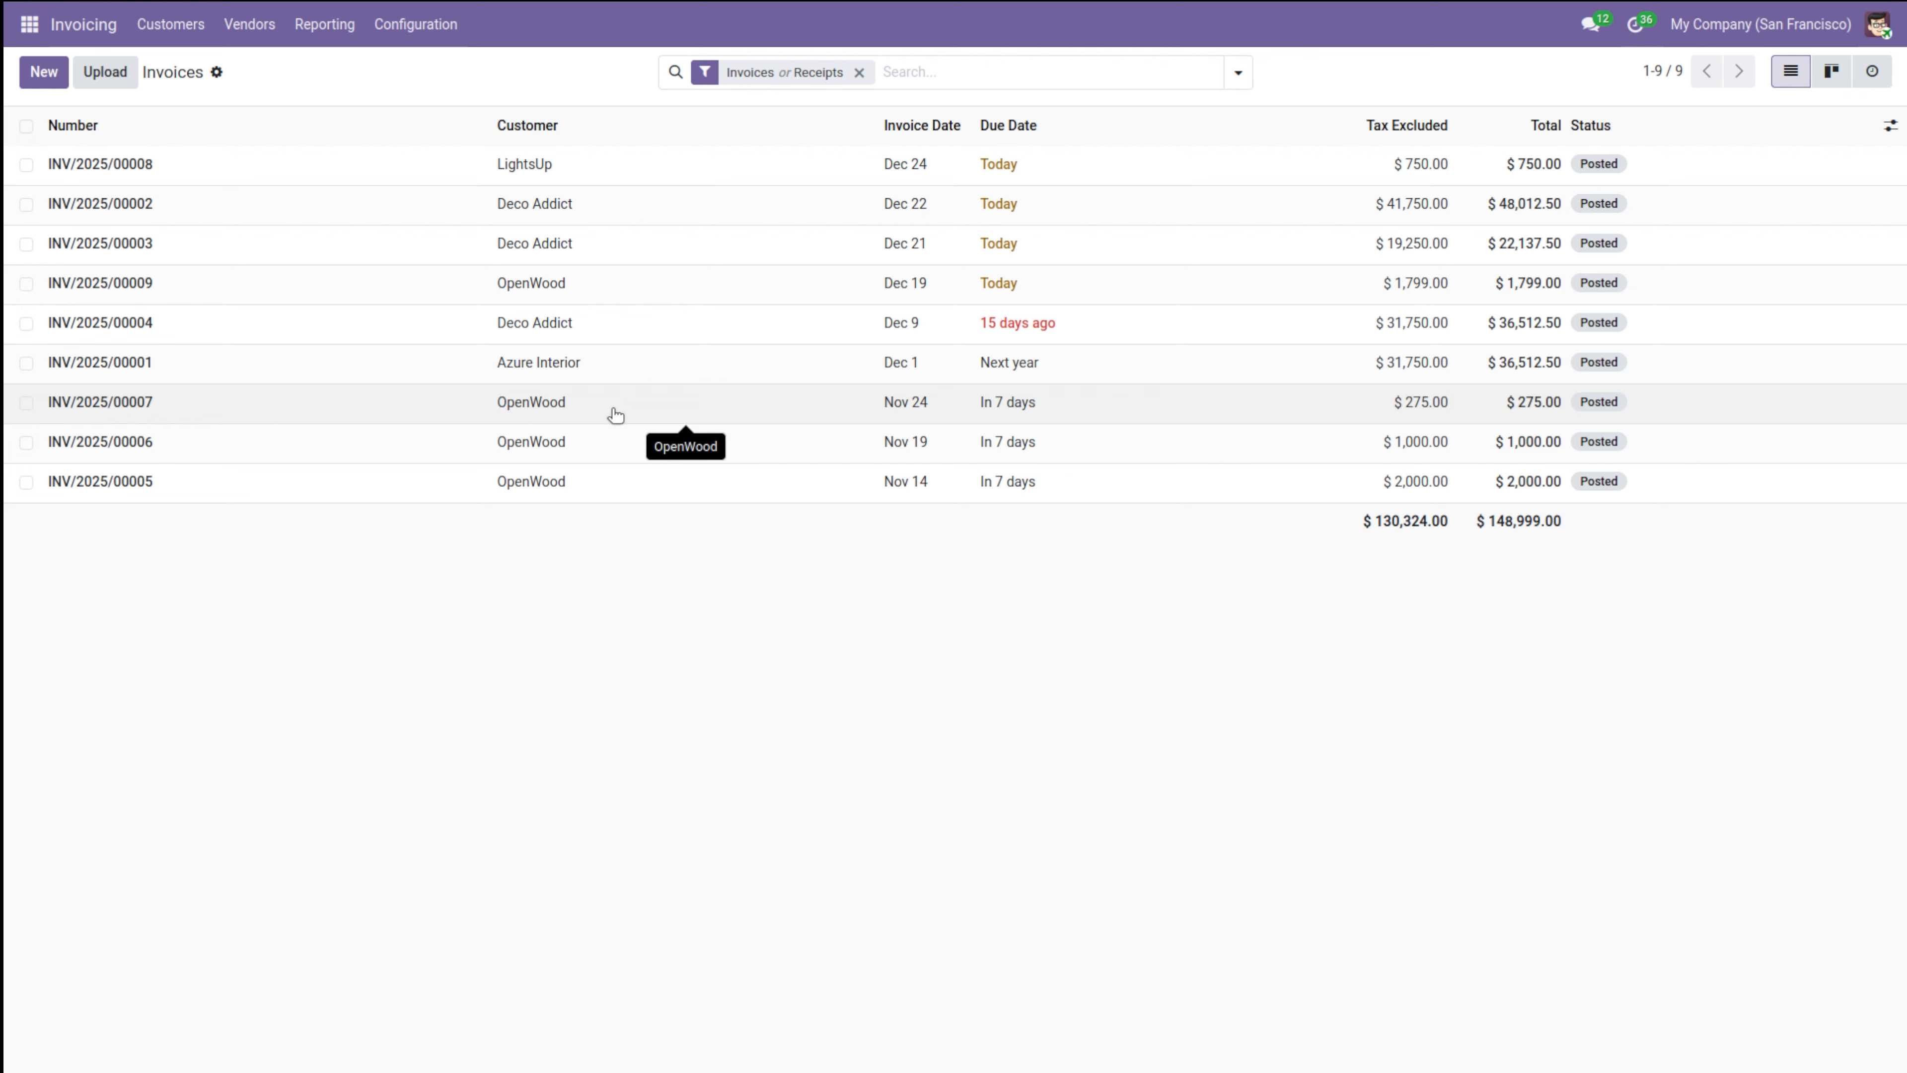
Create a new customer invoice and choose OpenWood as the customer.
click(60, 83)
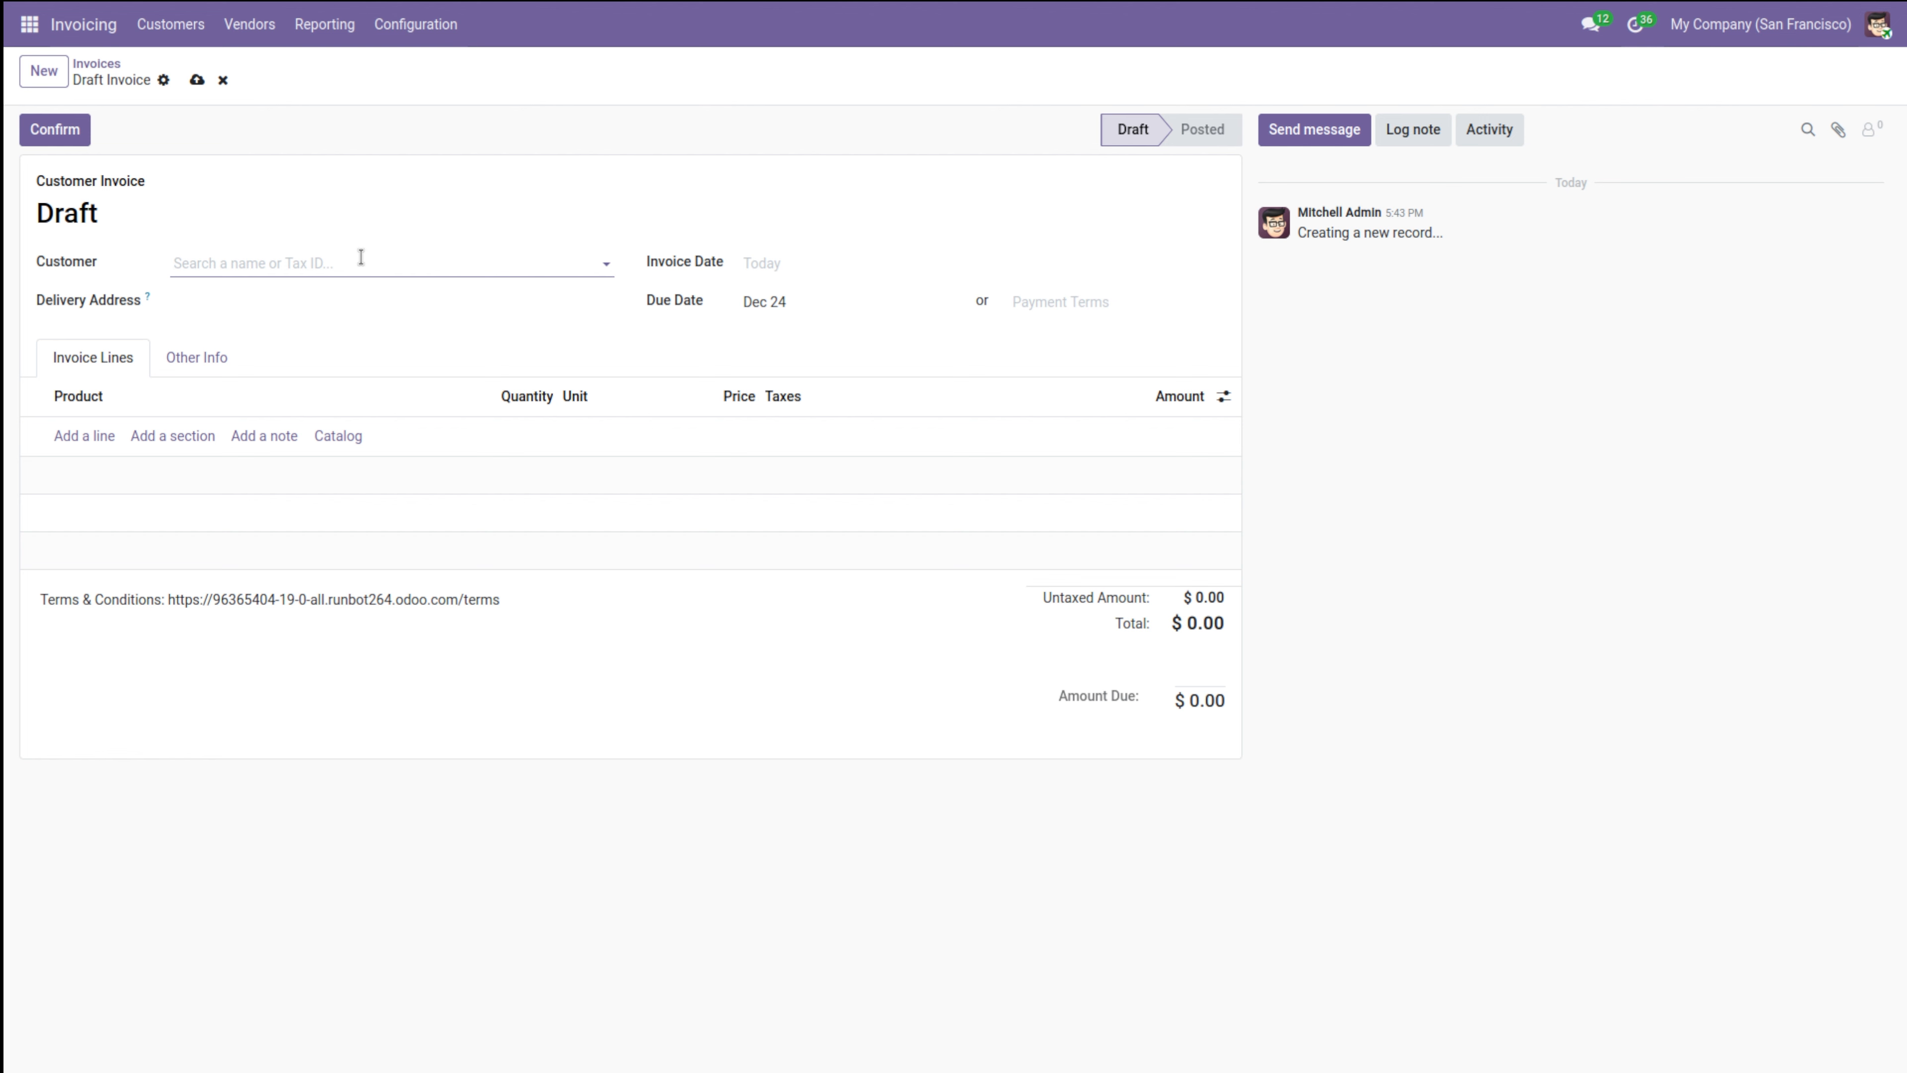
click(309, 260)
click(283, 328)
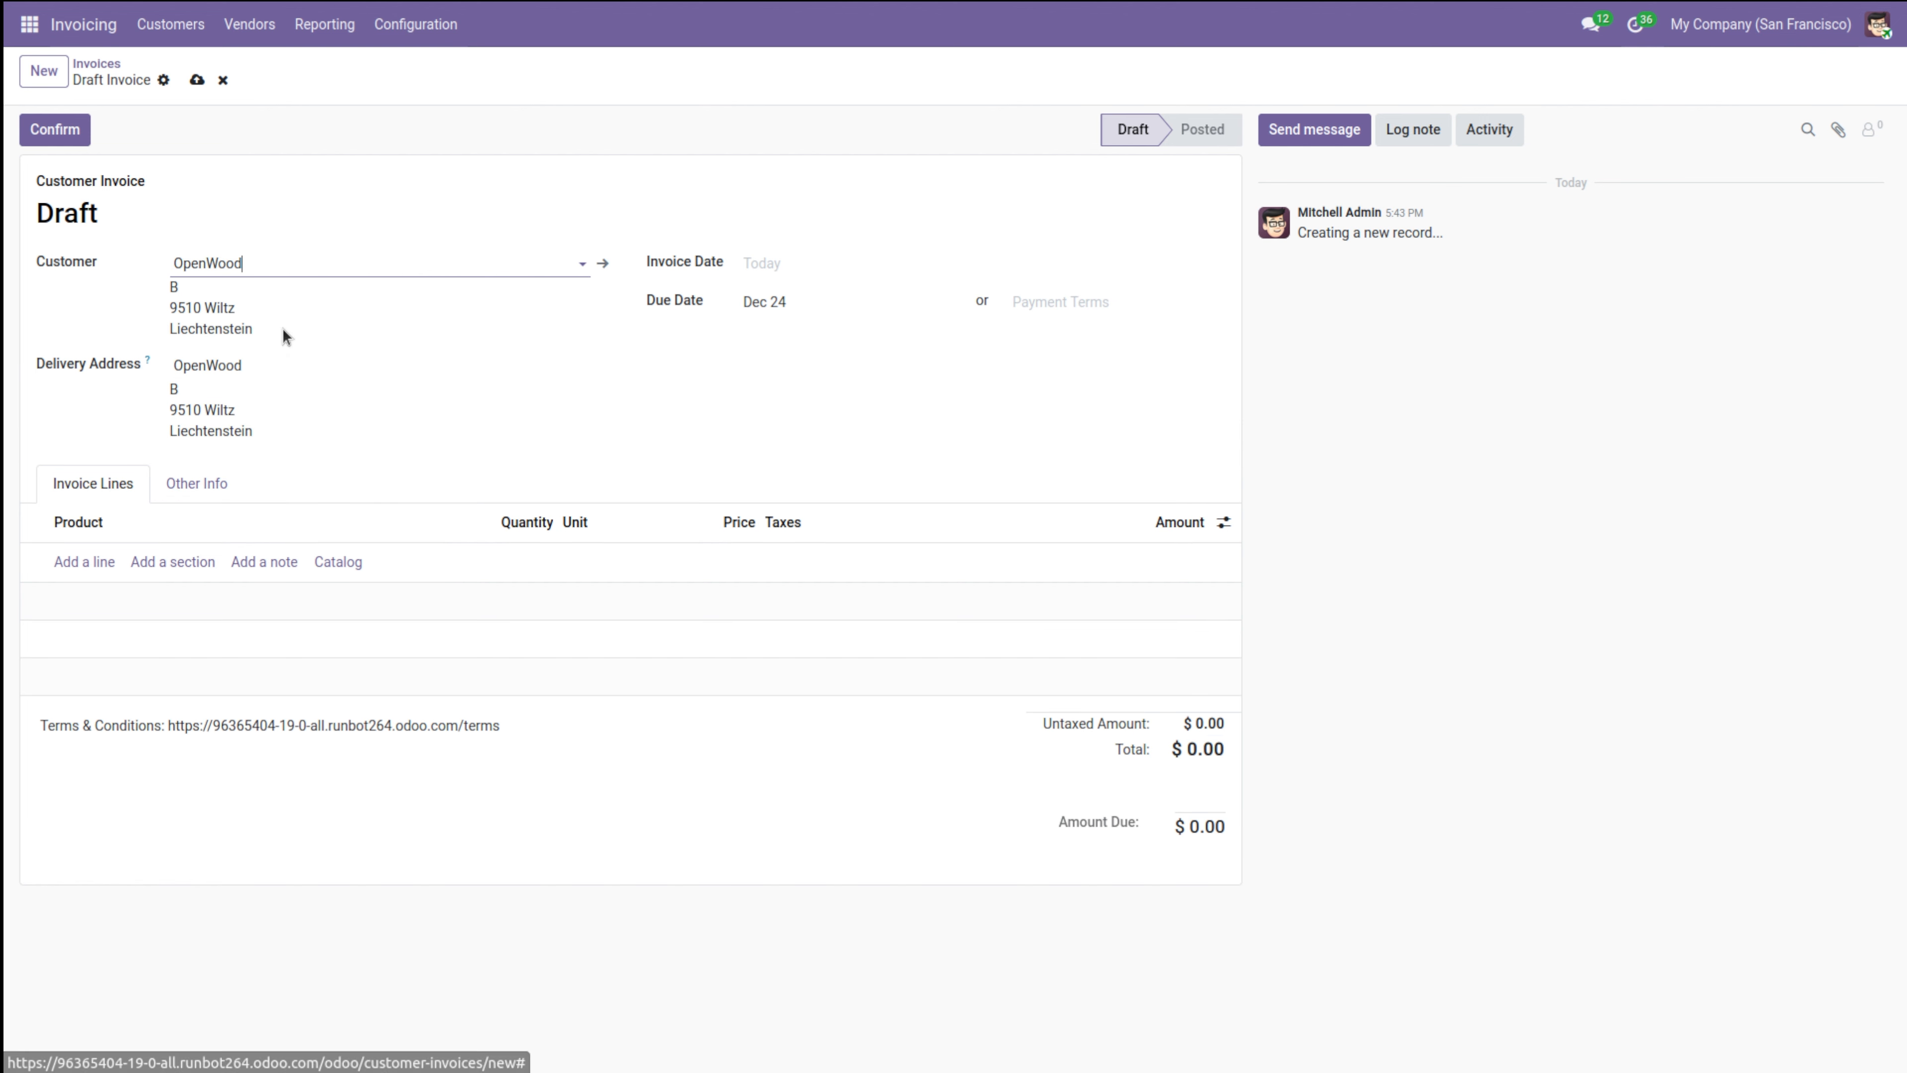
Add an invoice line for Customizable Desk (White, Custom) with a quantity of 5.
click(107, 562)
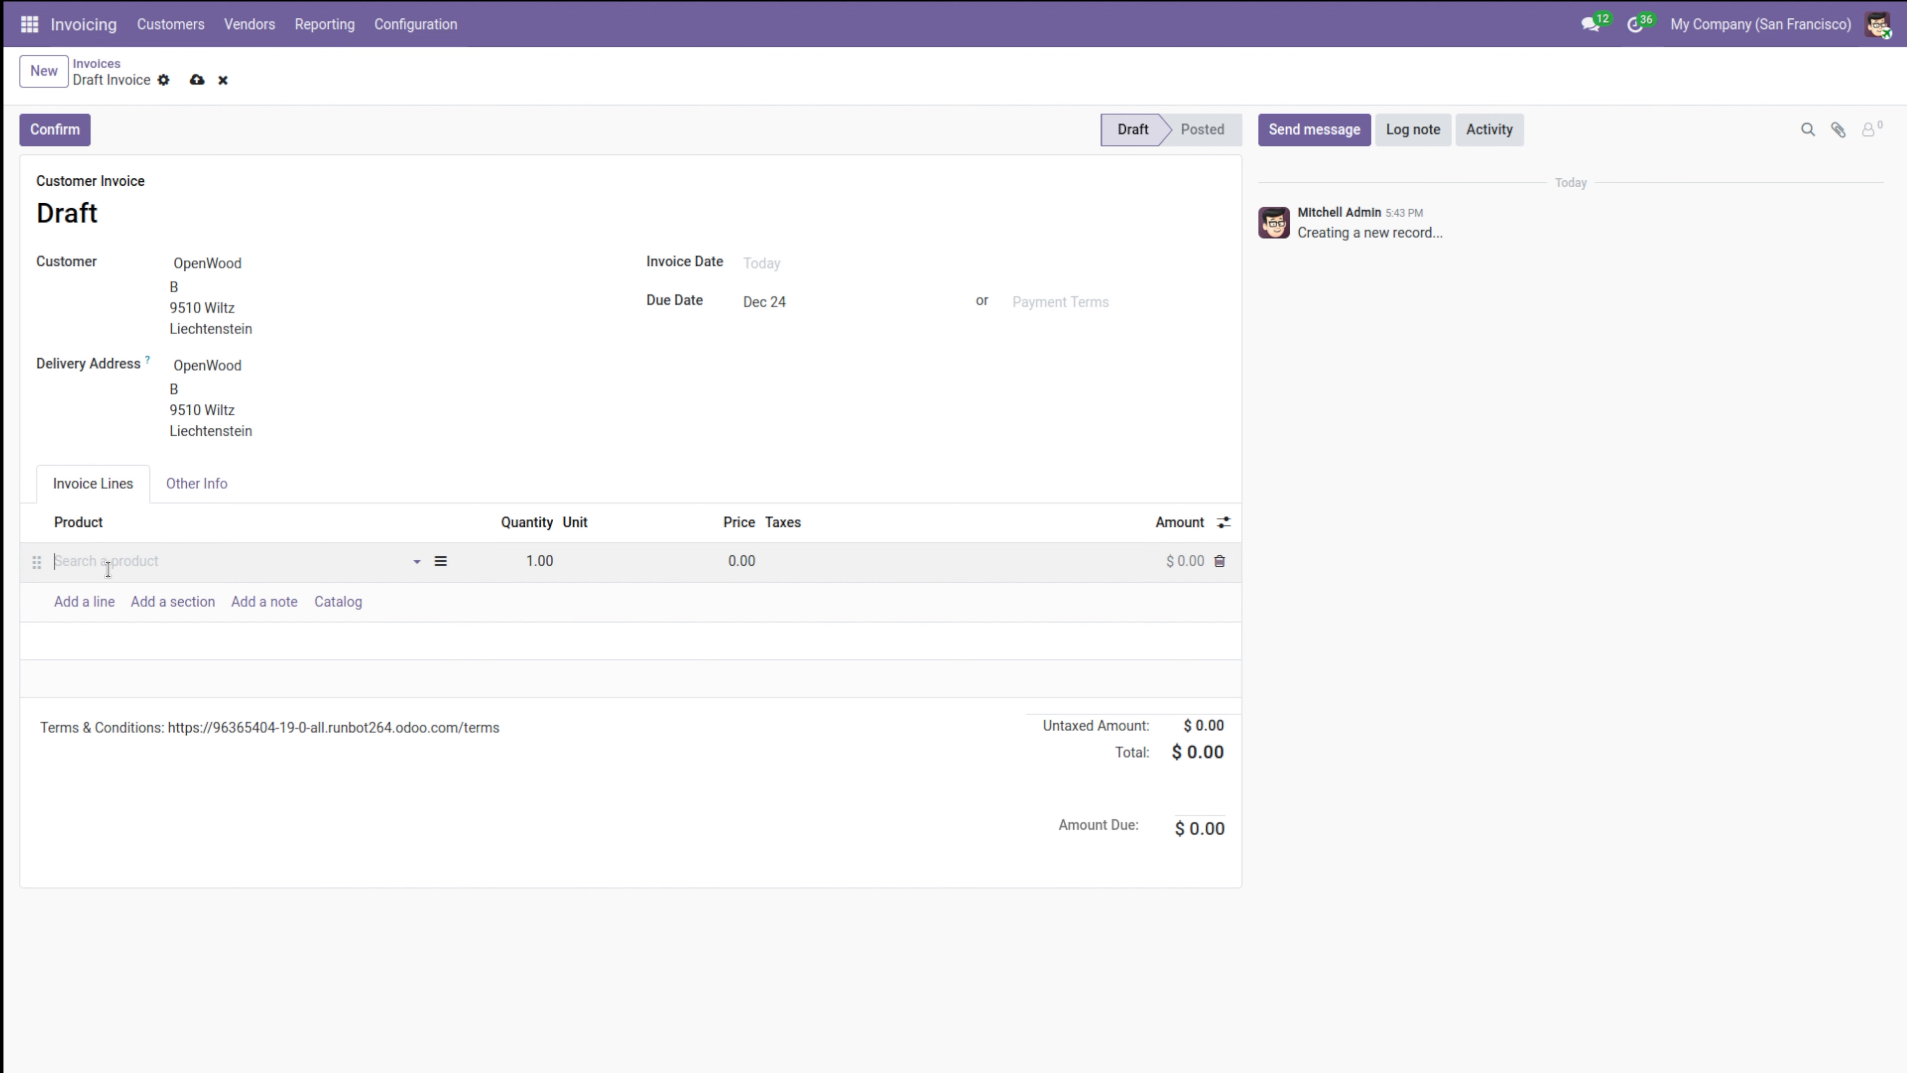
click(107, 568)
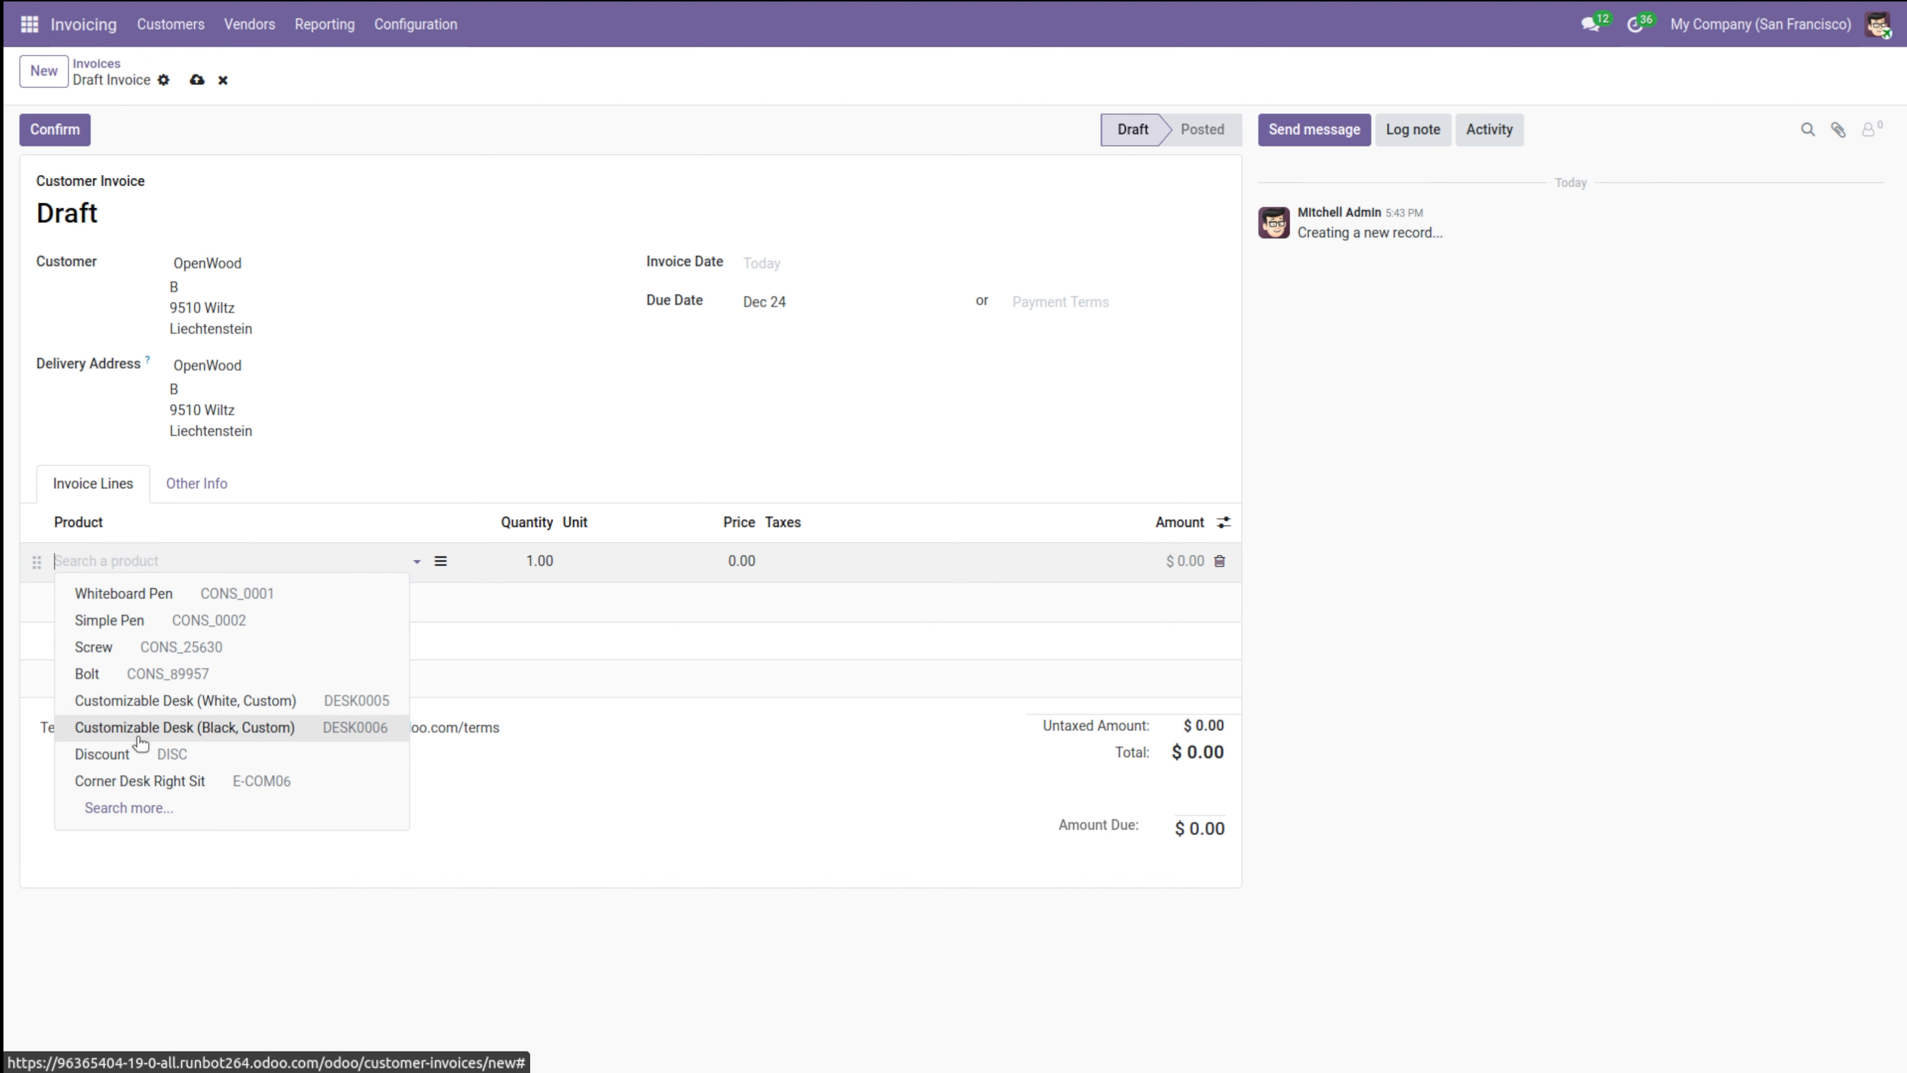
click(139, 700)
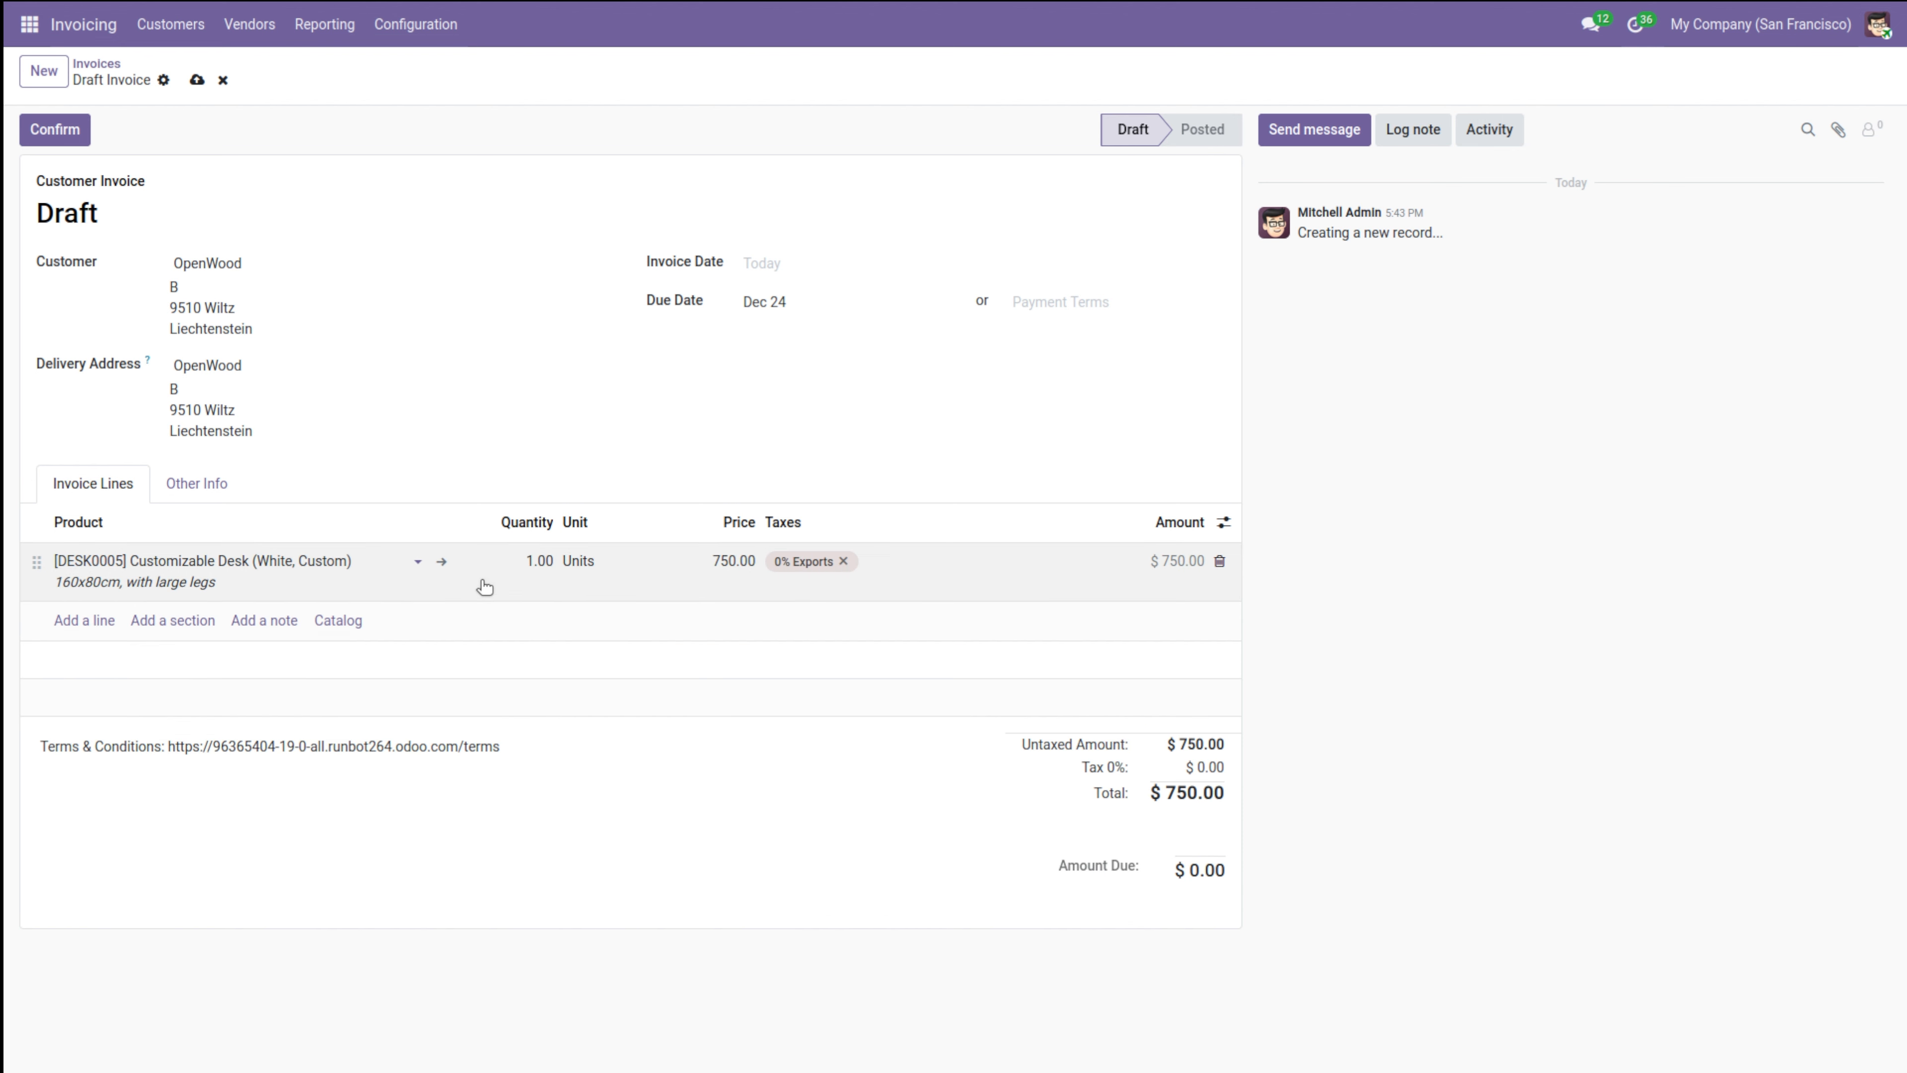
click(518, 561)
text(5)
click(647, 478)
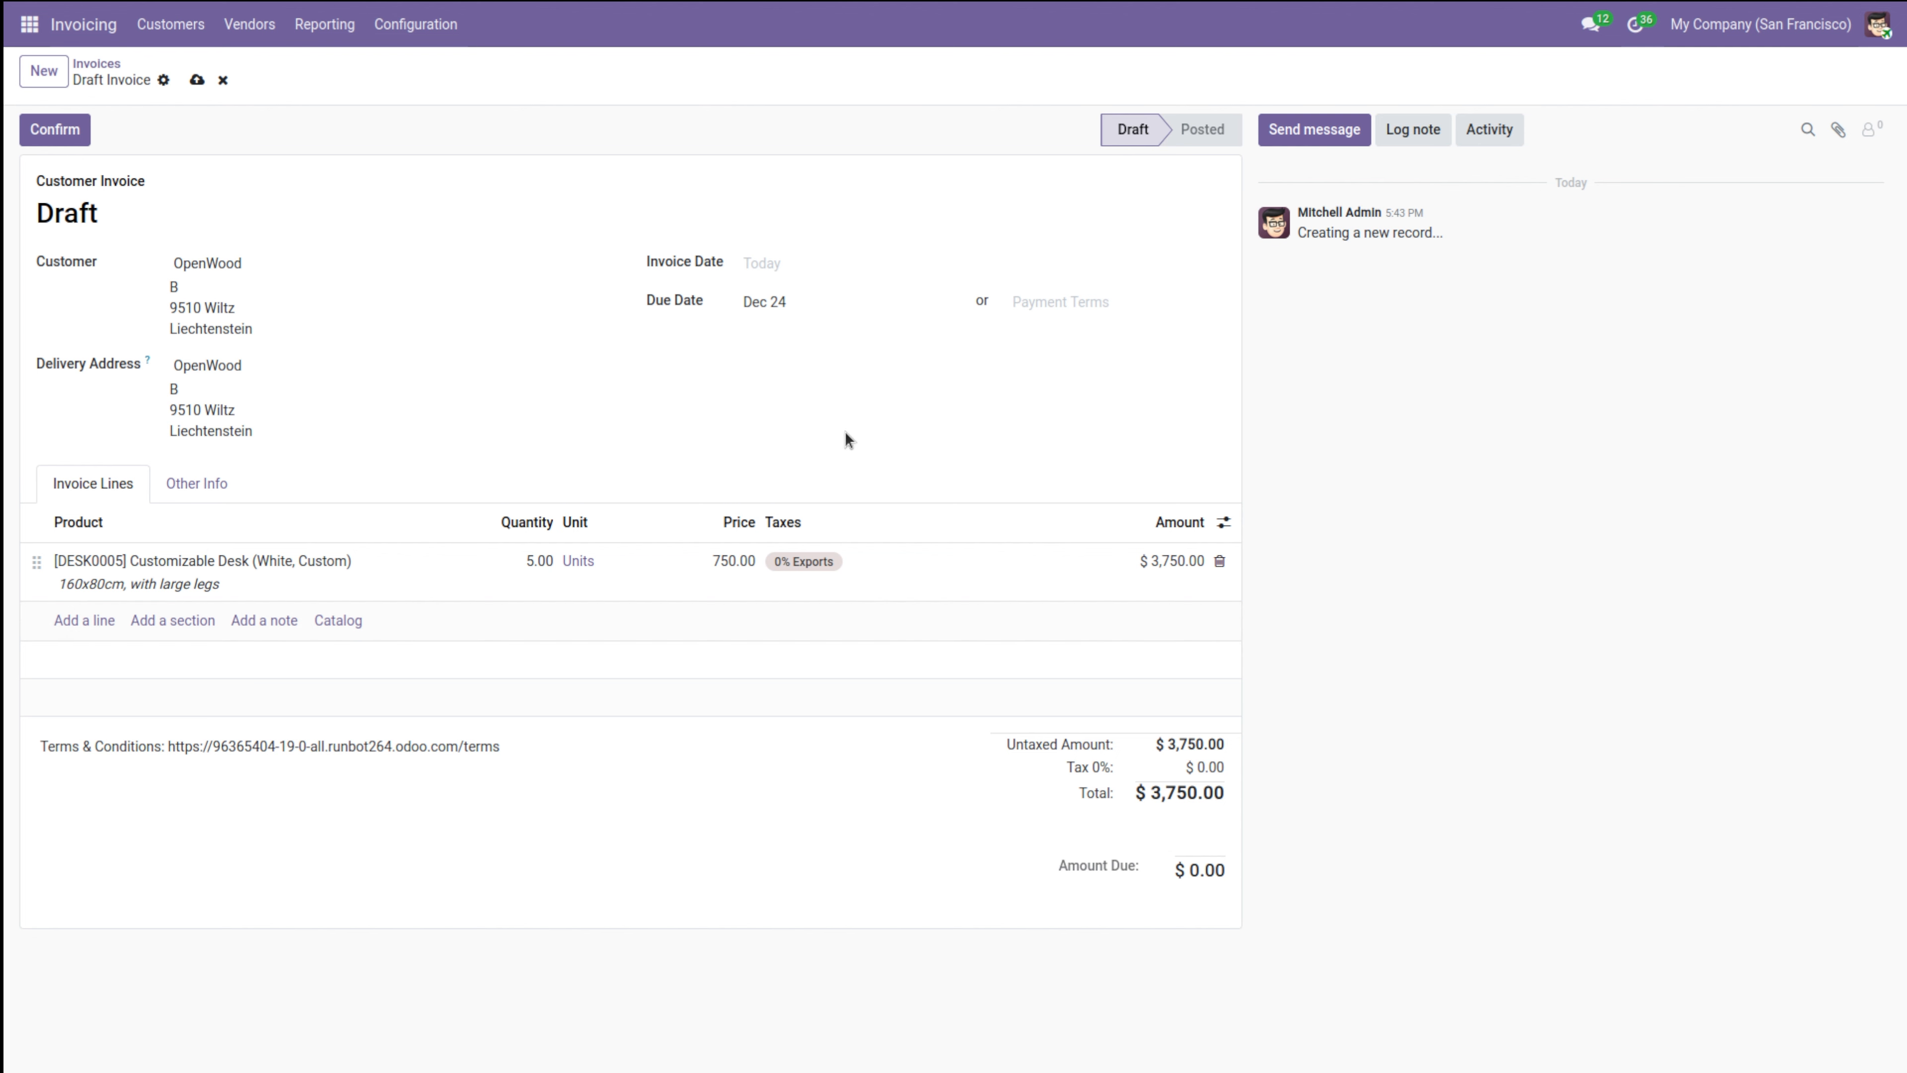
Set the invoice date to 12/24/2025 and the due date to 12/26/2025, leaving the payment terms empty.
click(762, 263)
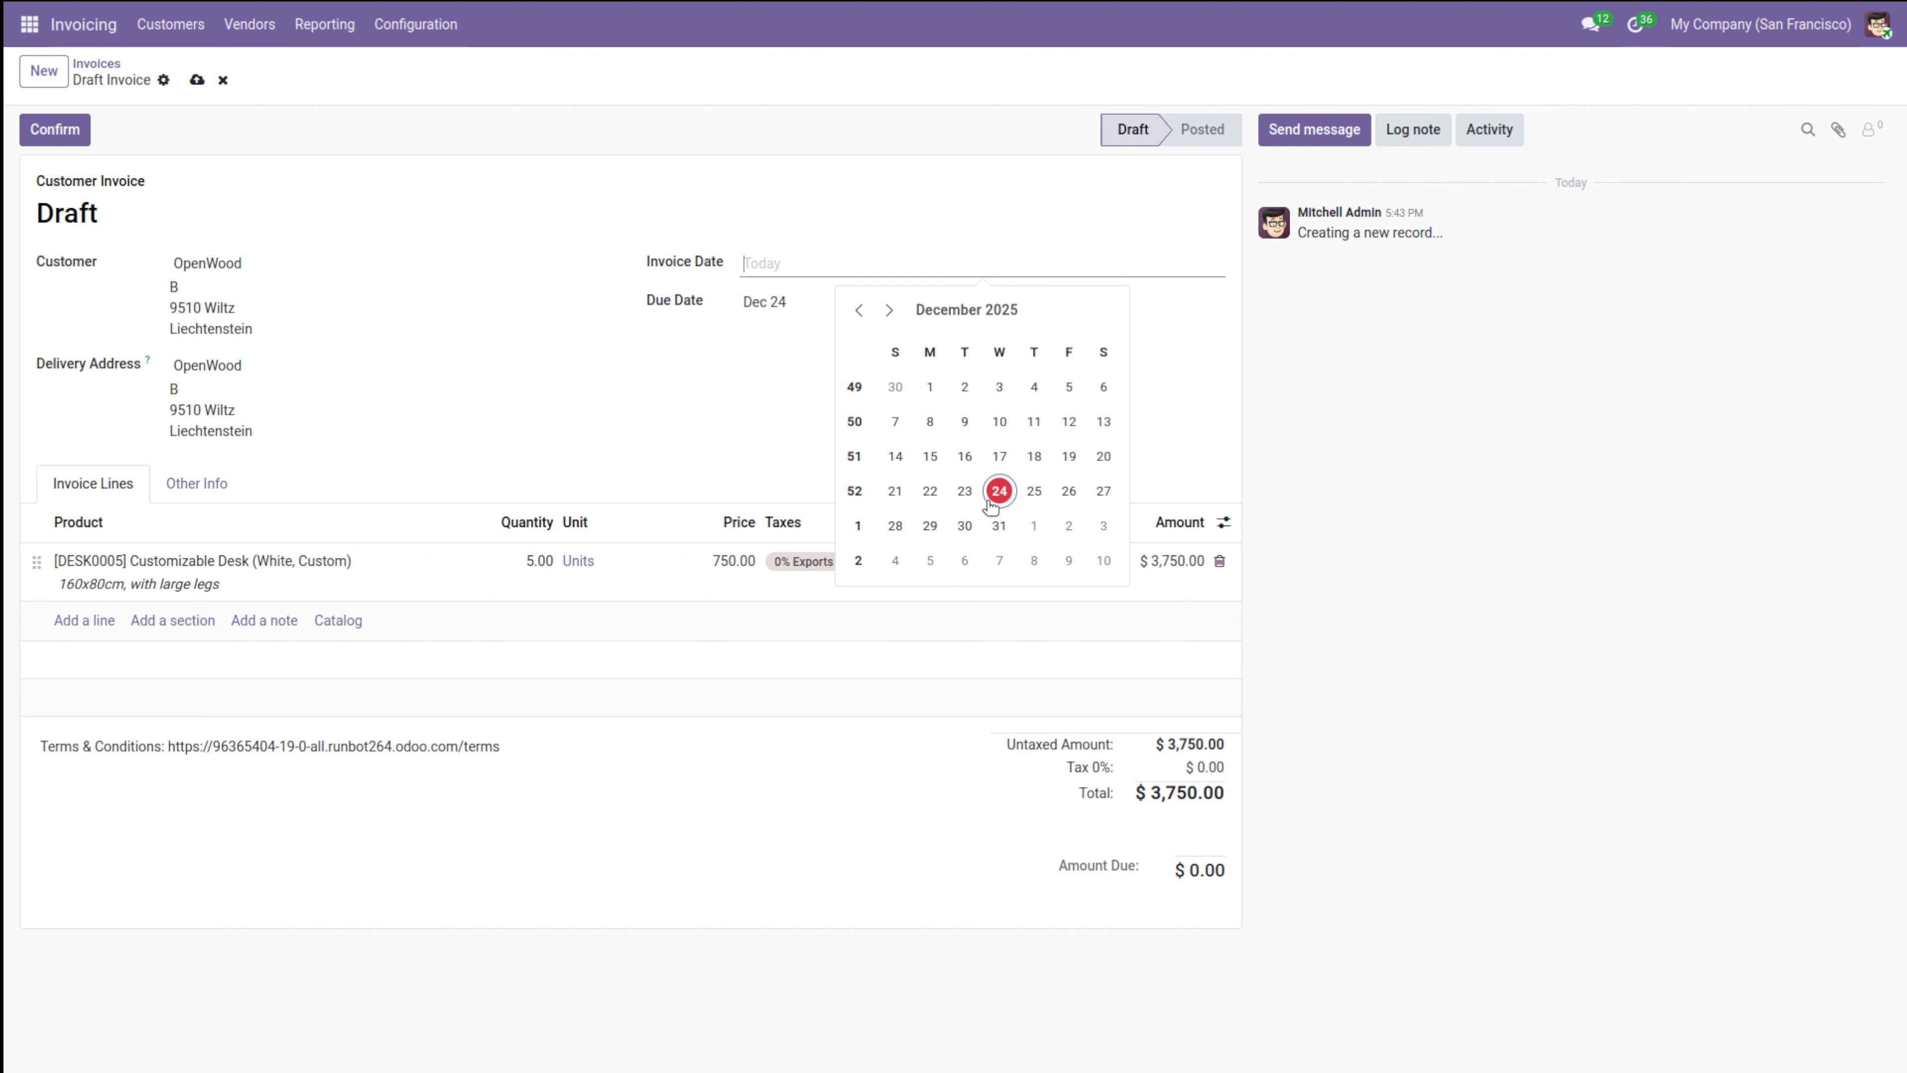
click(993, 502)
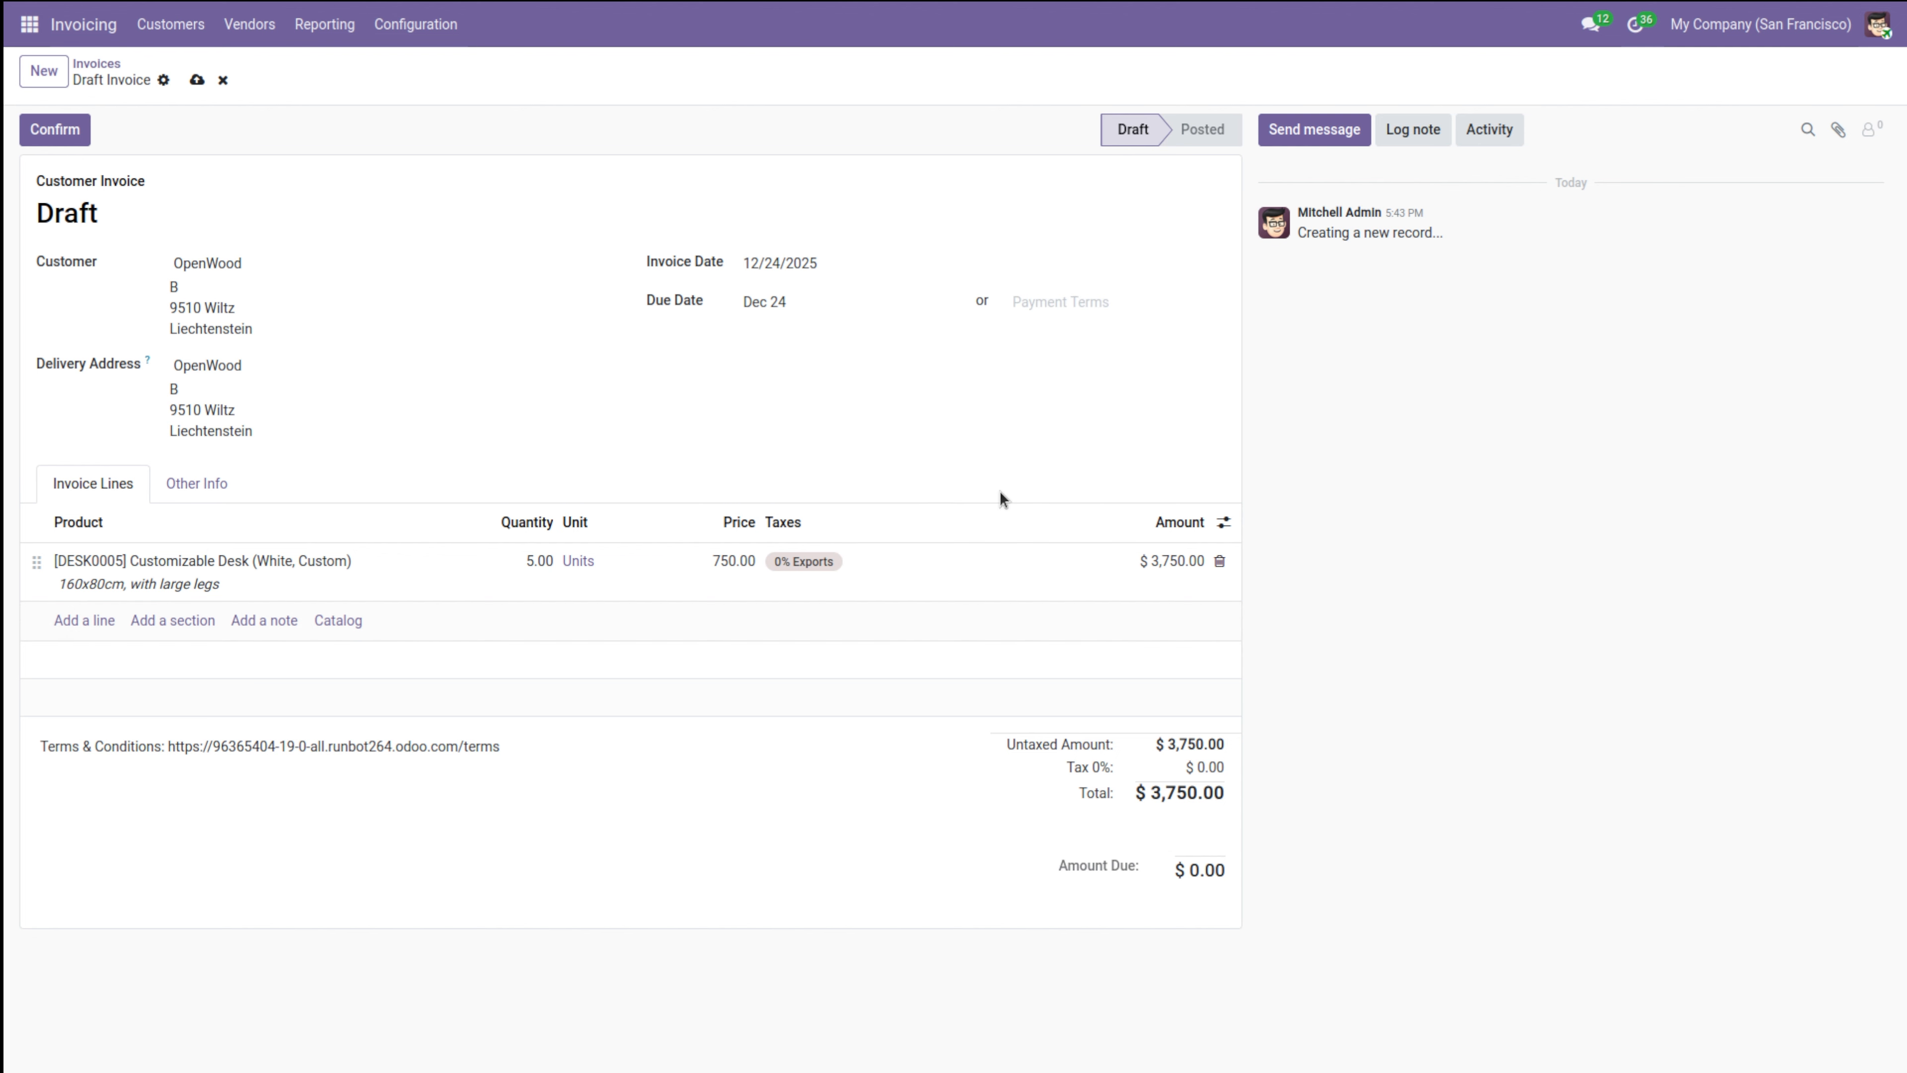
click(830, 303)
click(927, 545)
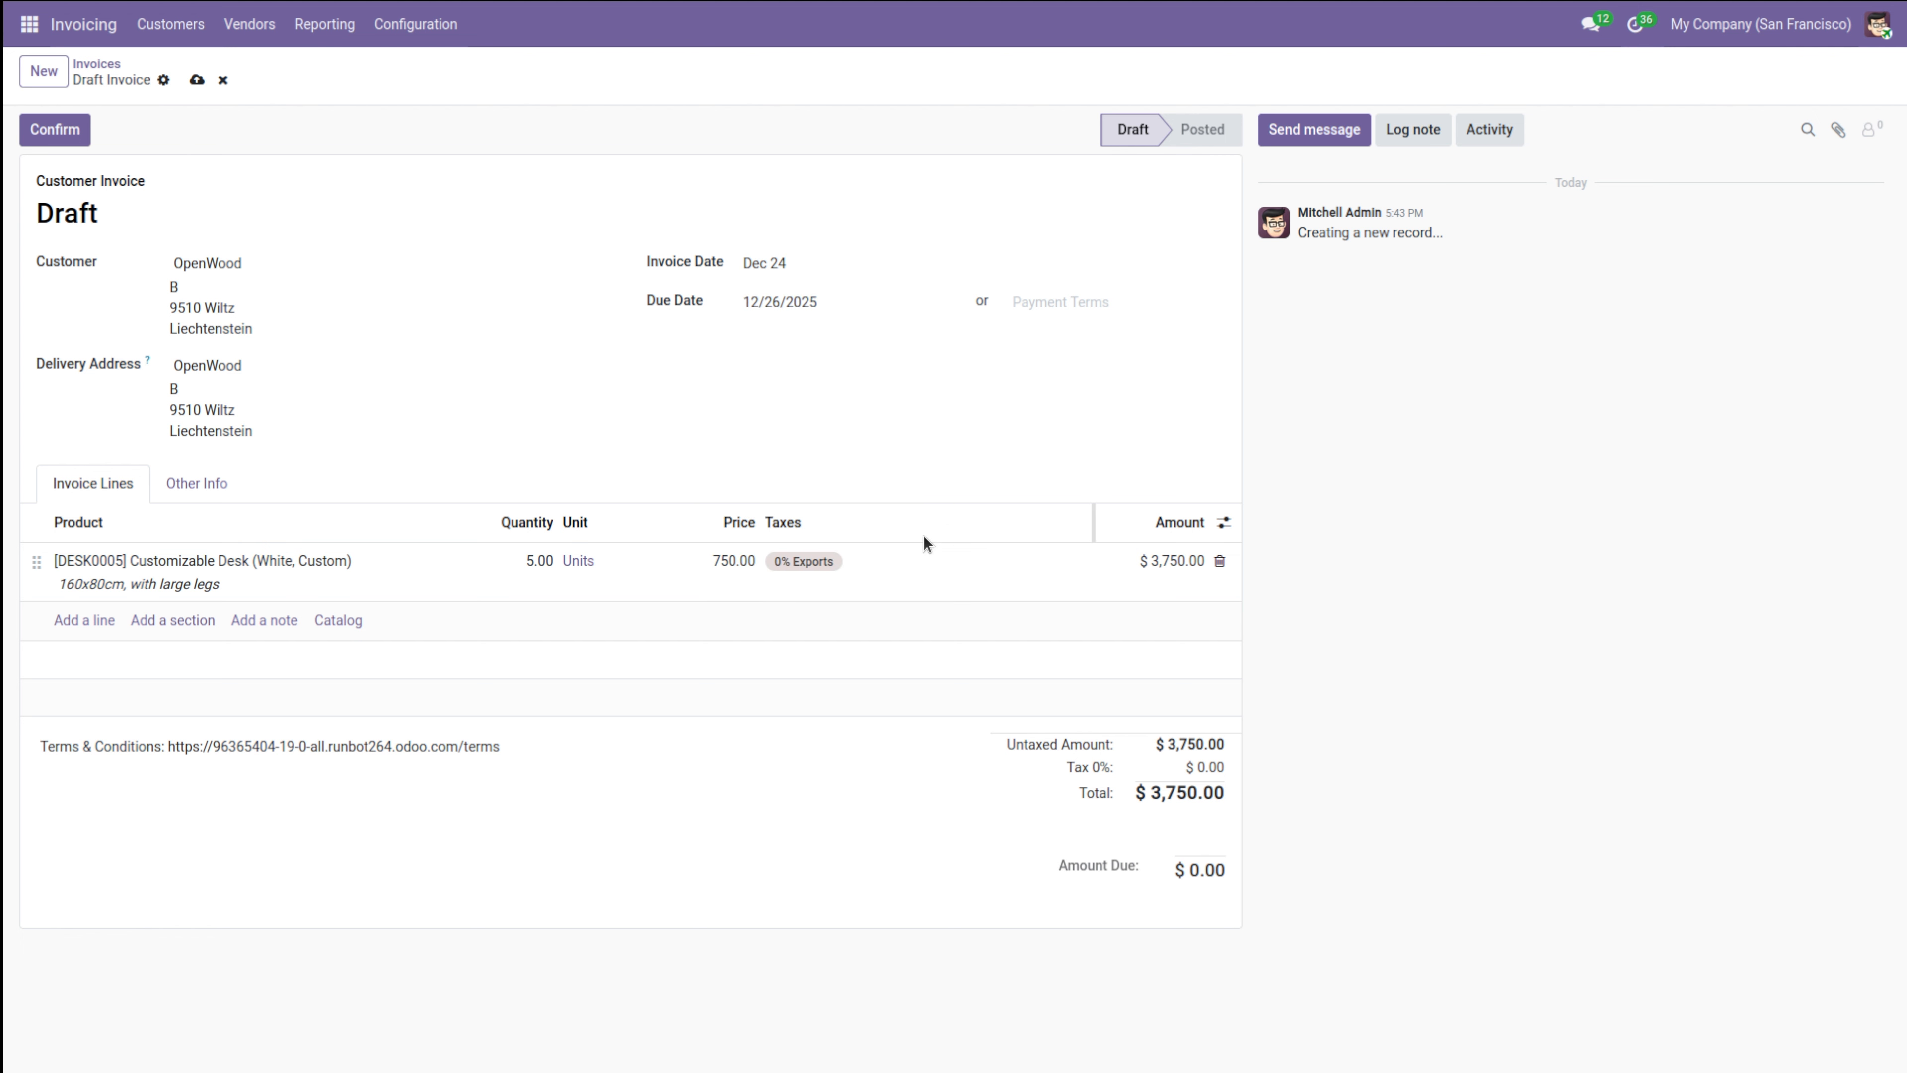
click(1113, 300)
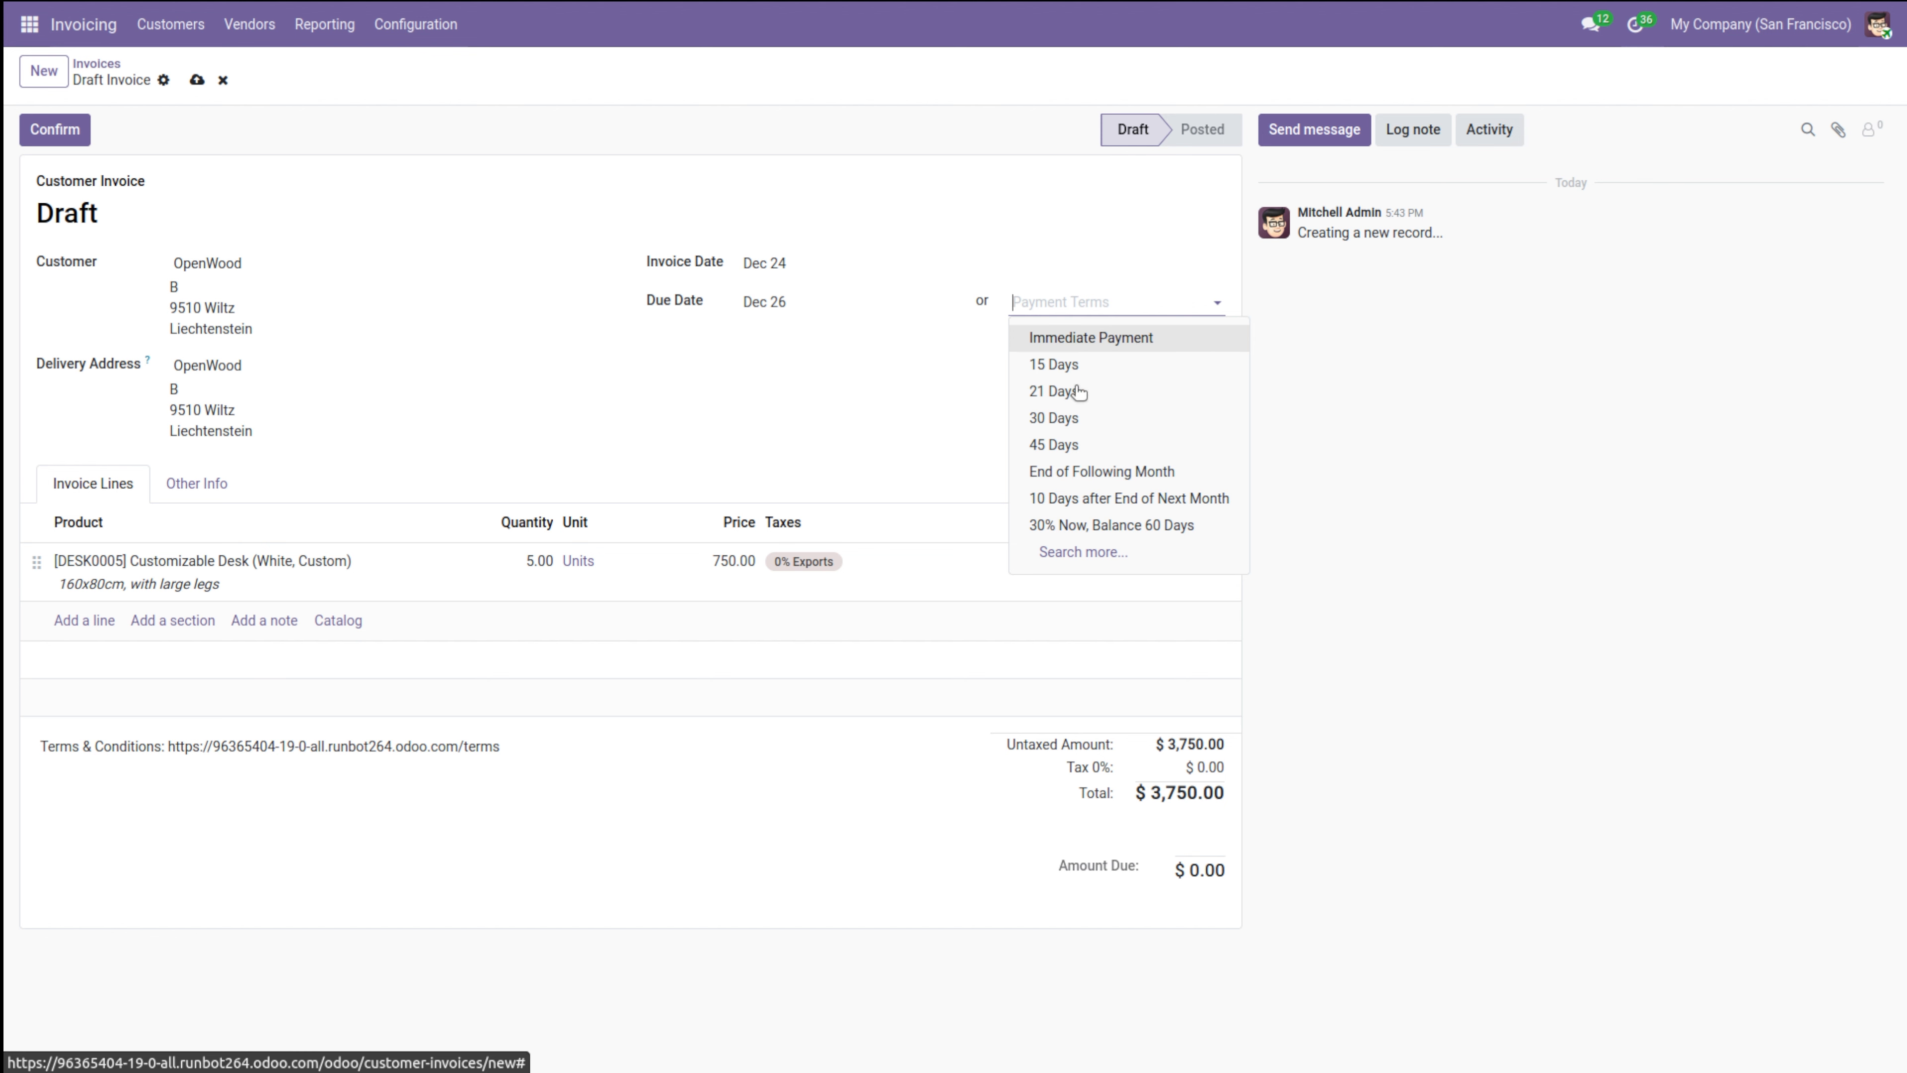
click(849, 335)
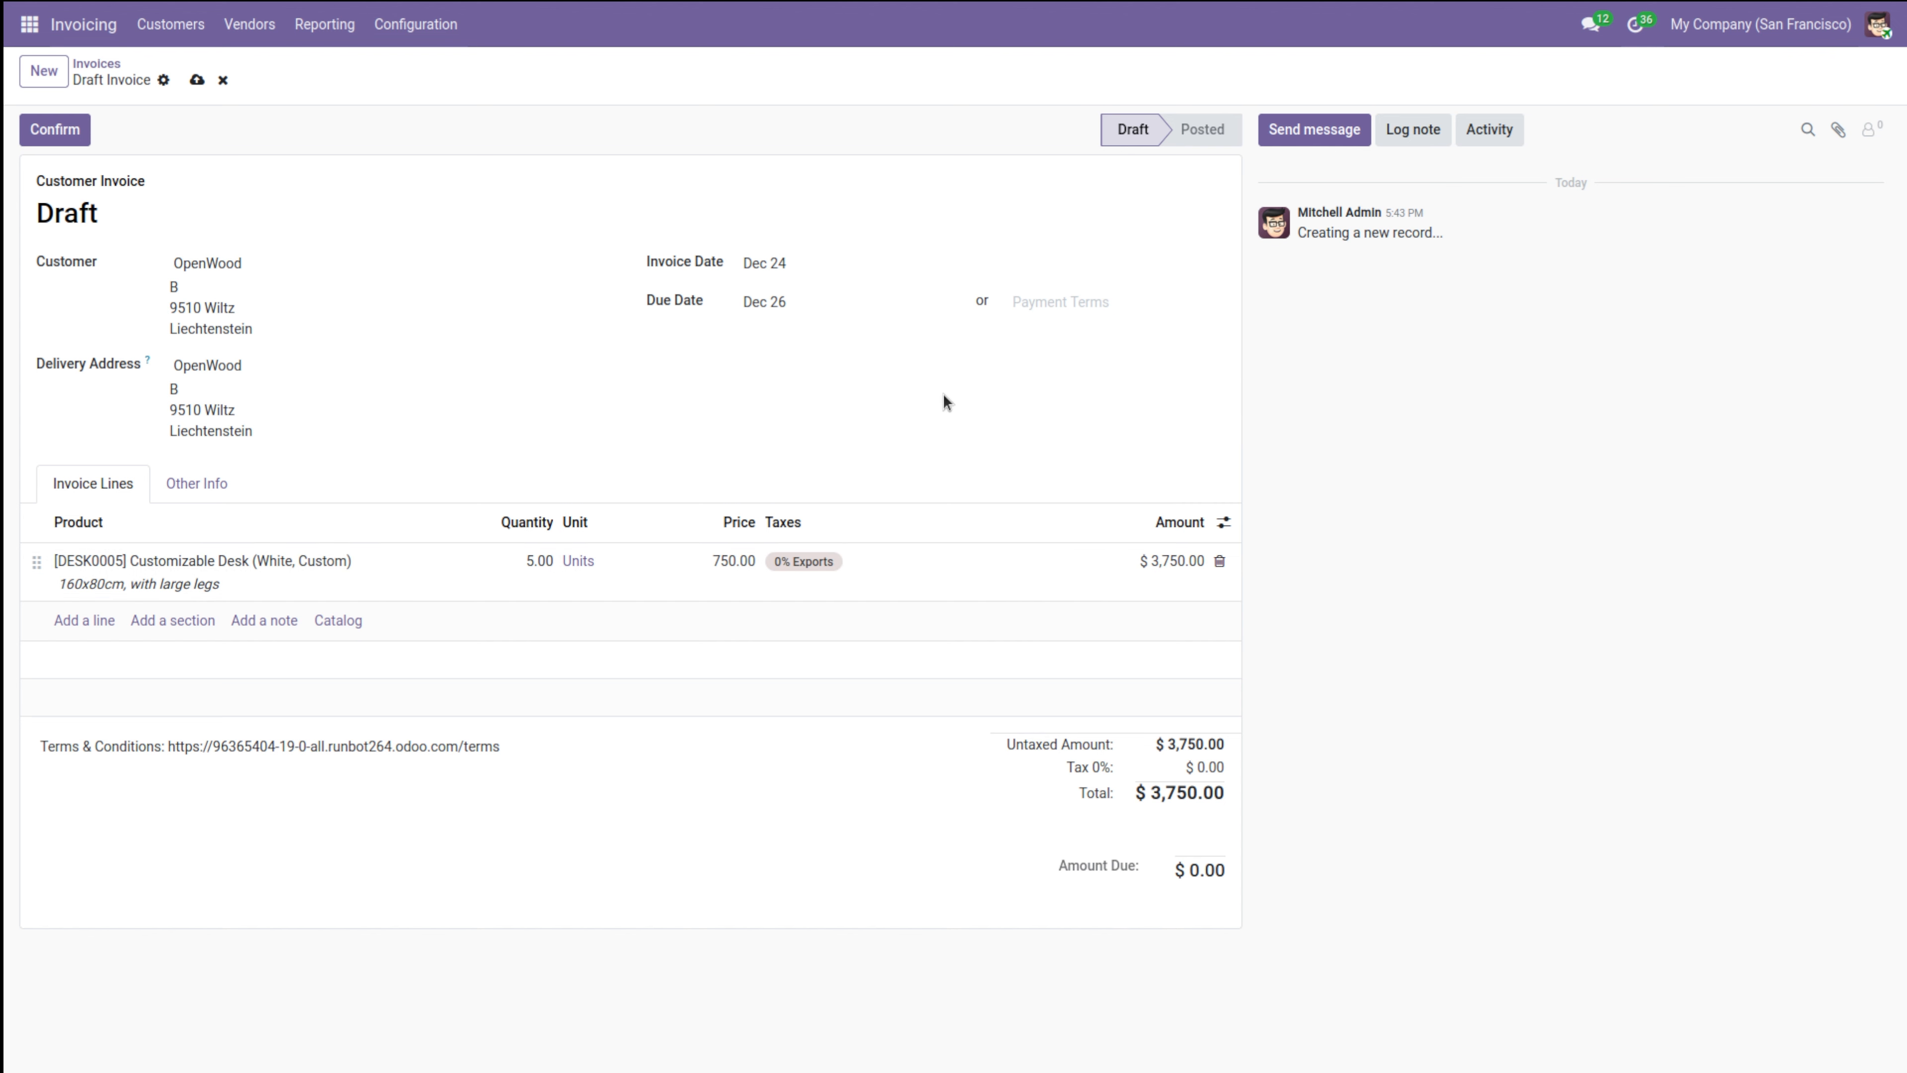
Review the other information of the draft invoice and confirm the invoice.
click(189, 485)
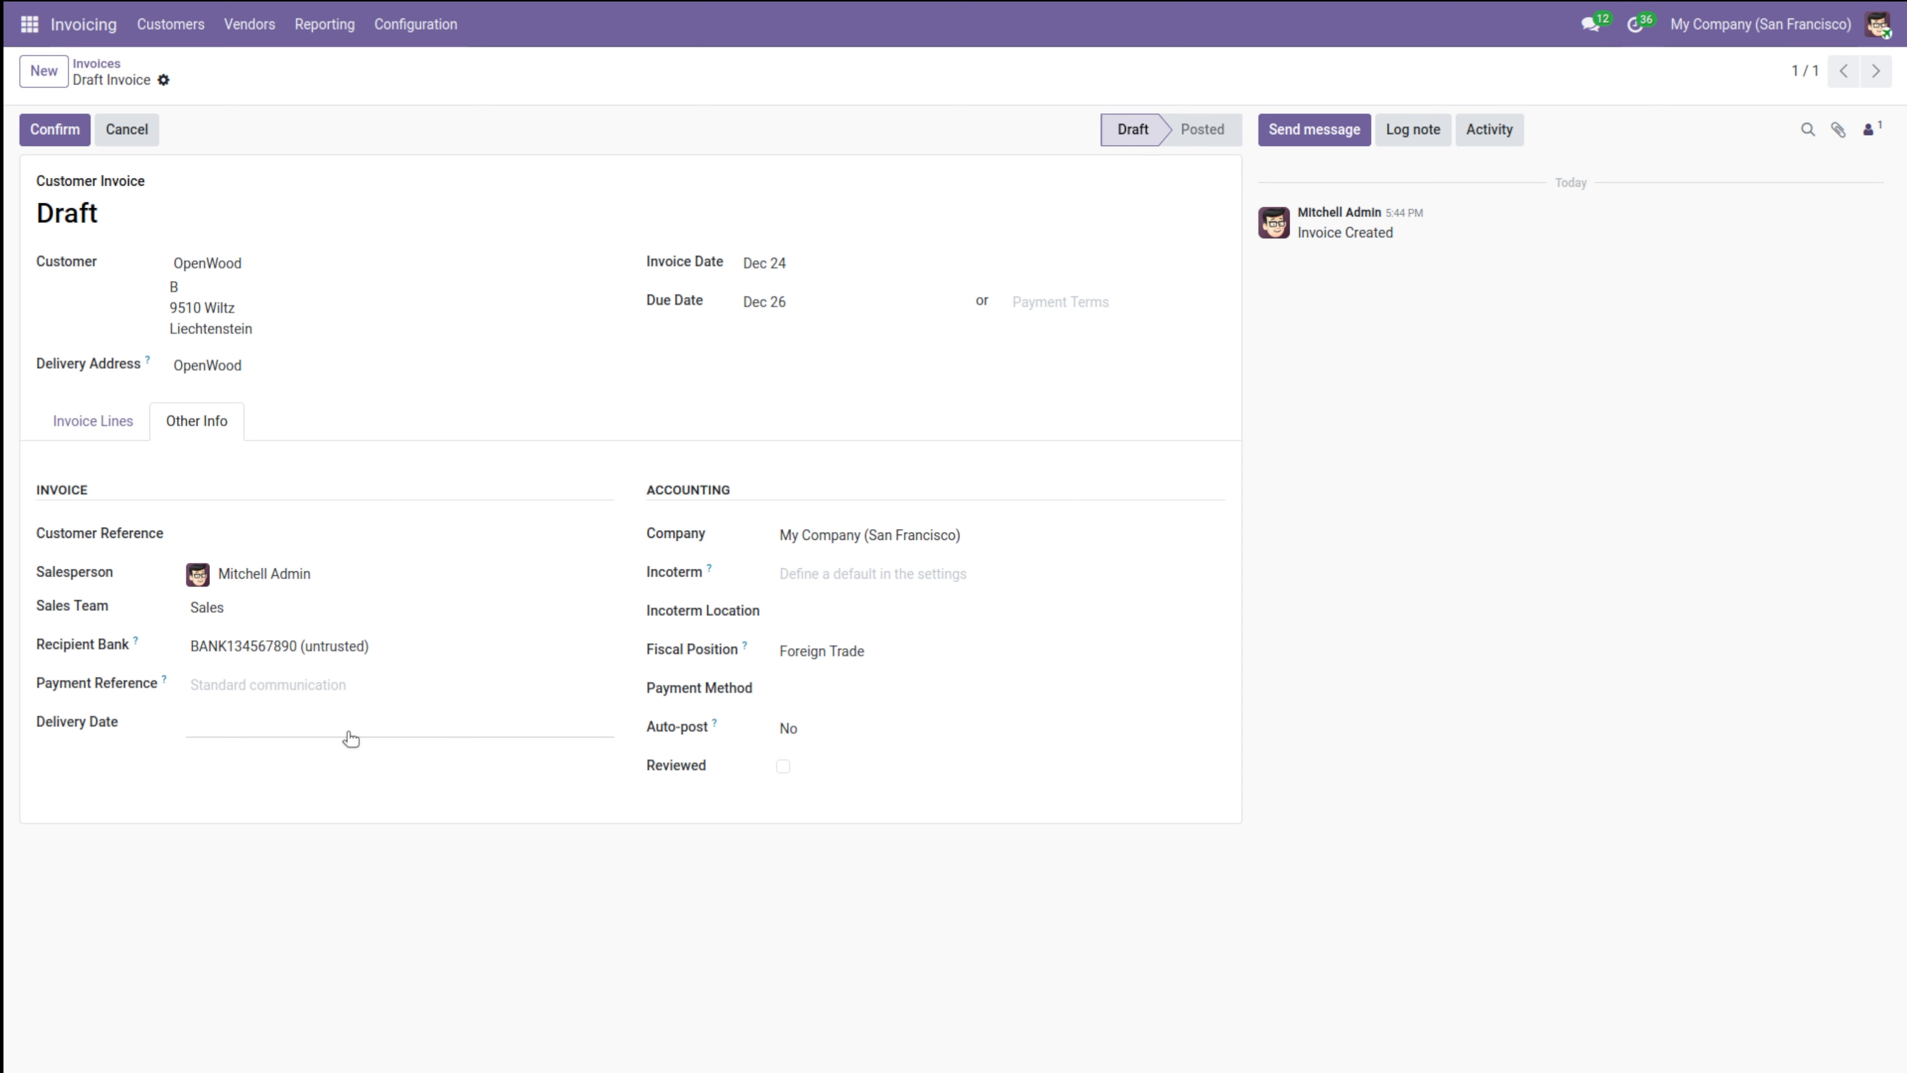
click(132, 424)
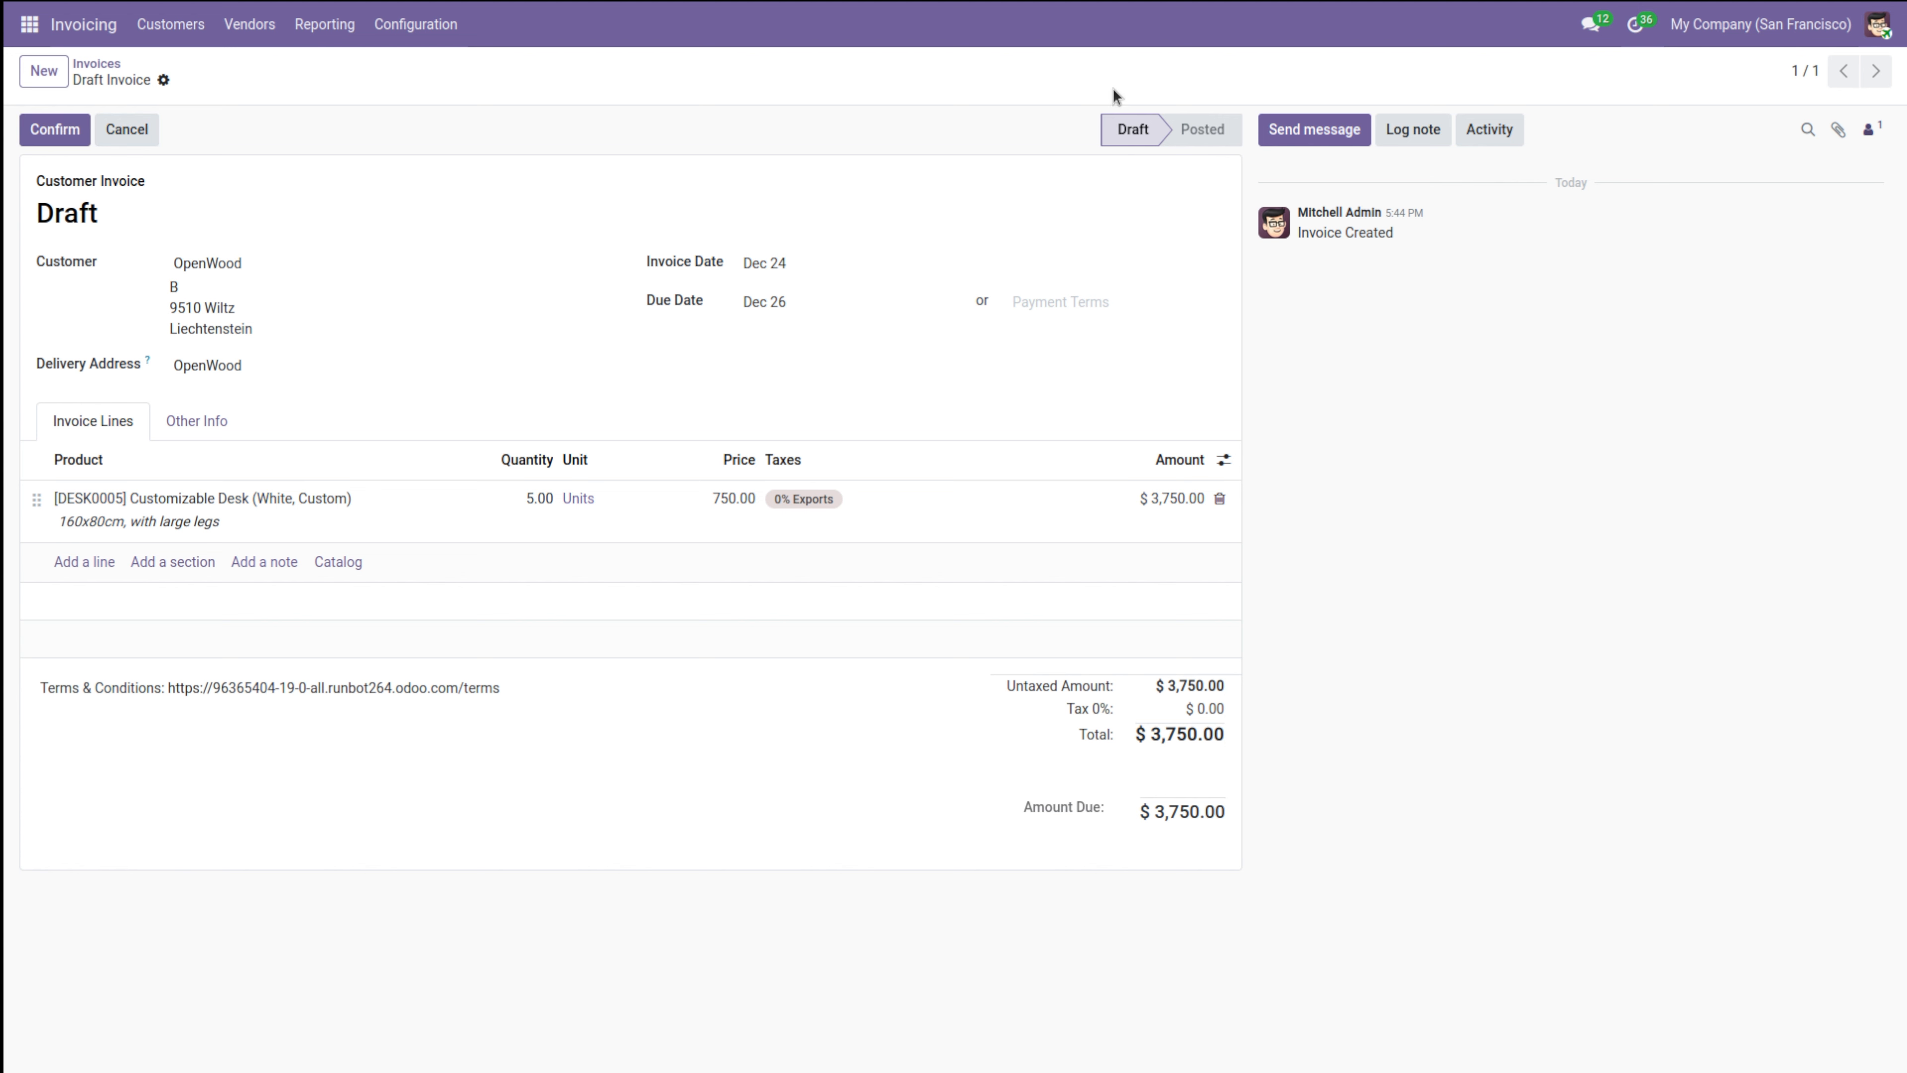
click(34, 133)
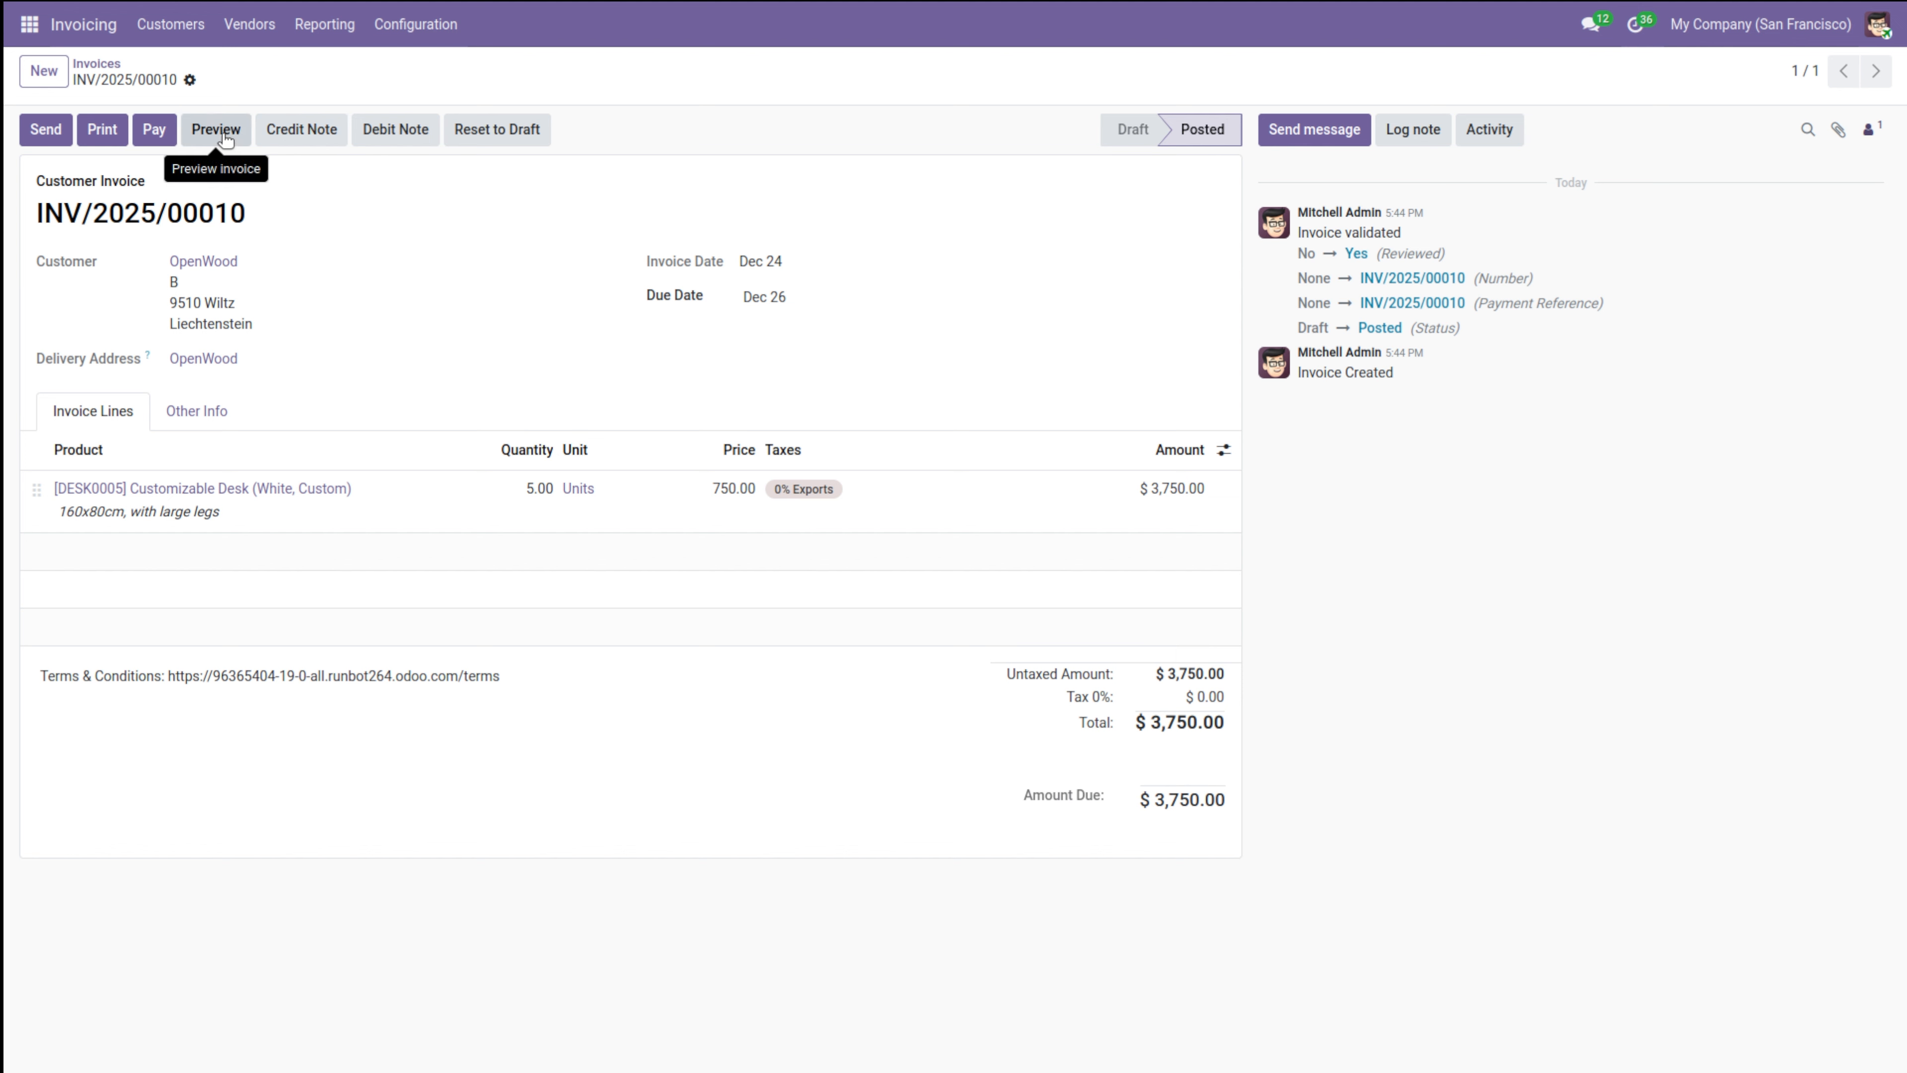
click(294, 135)
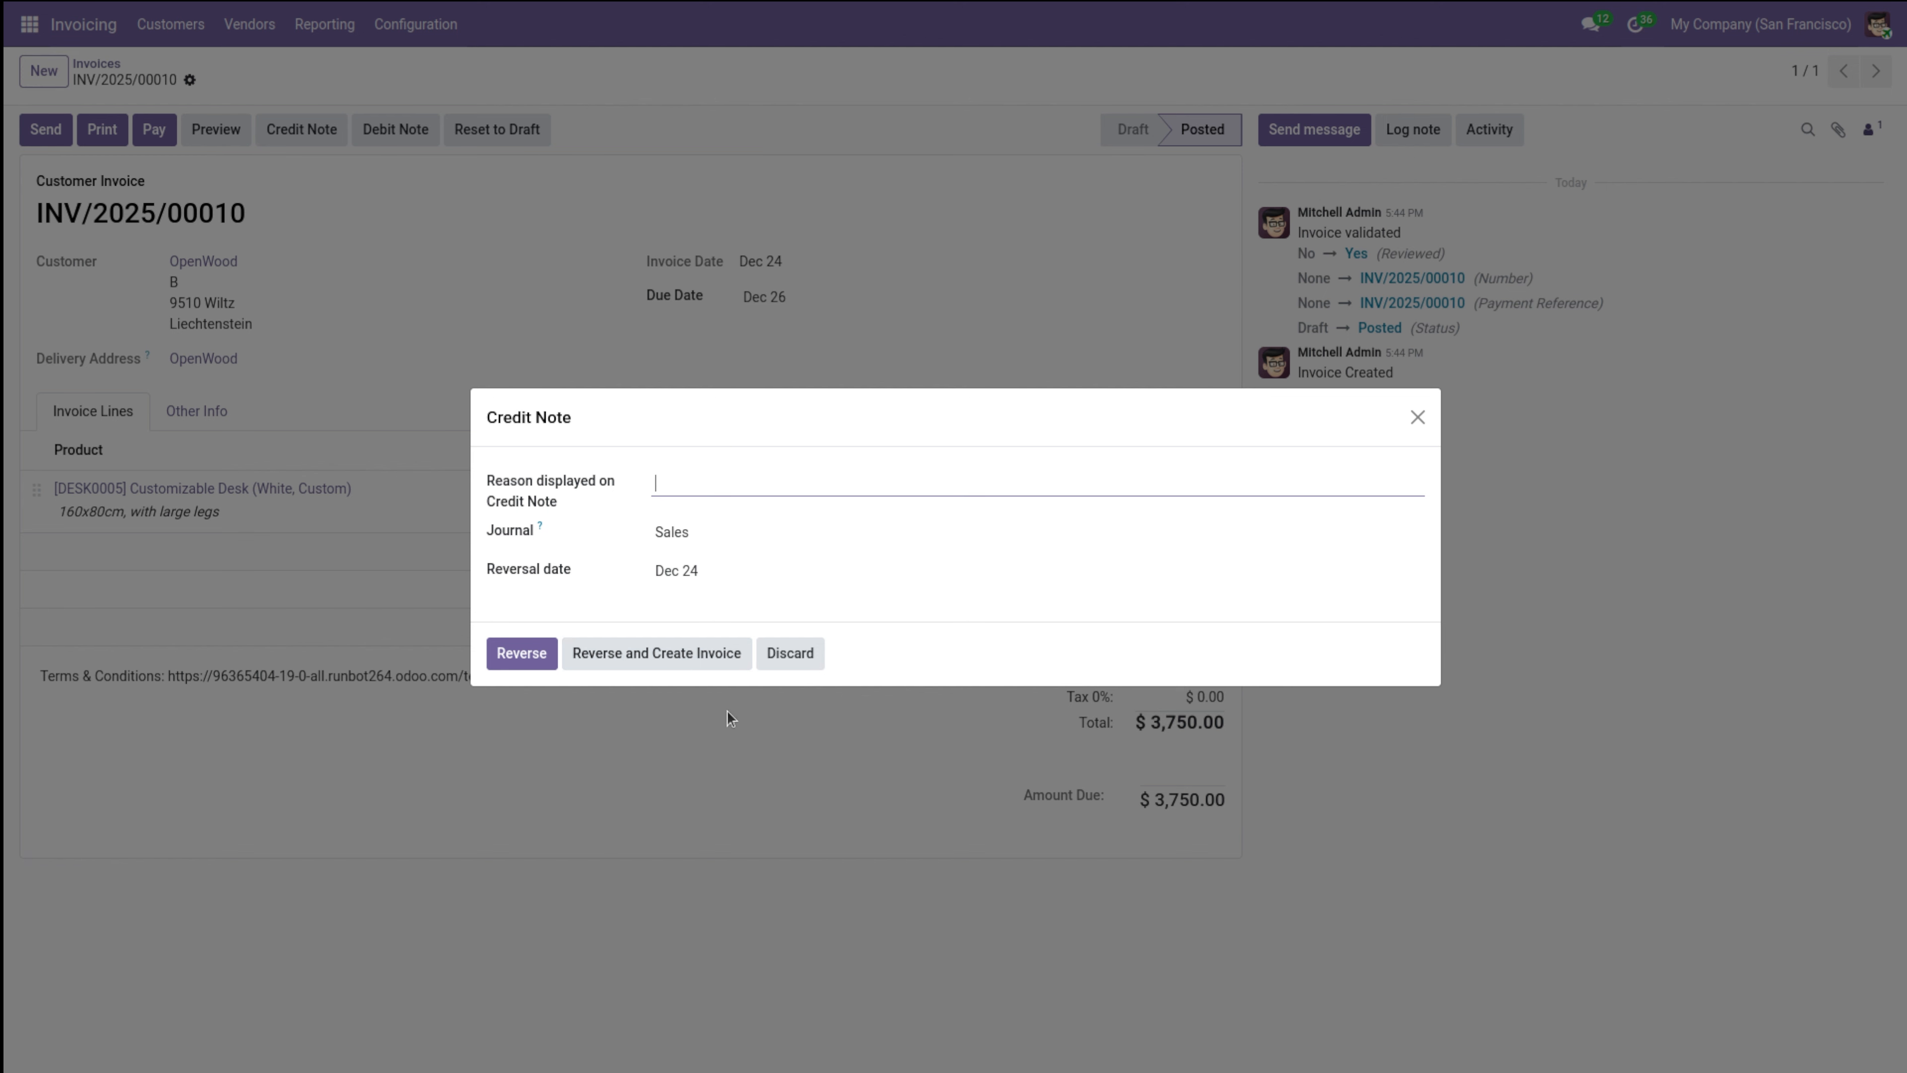
click(789, 655)
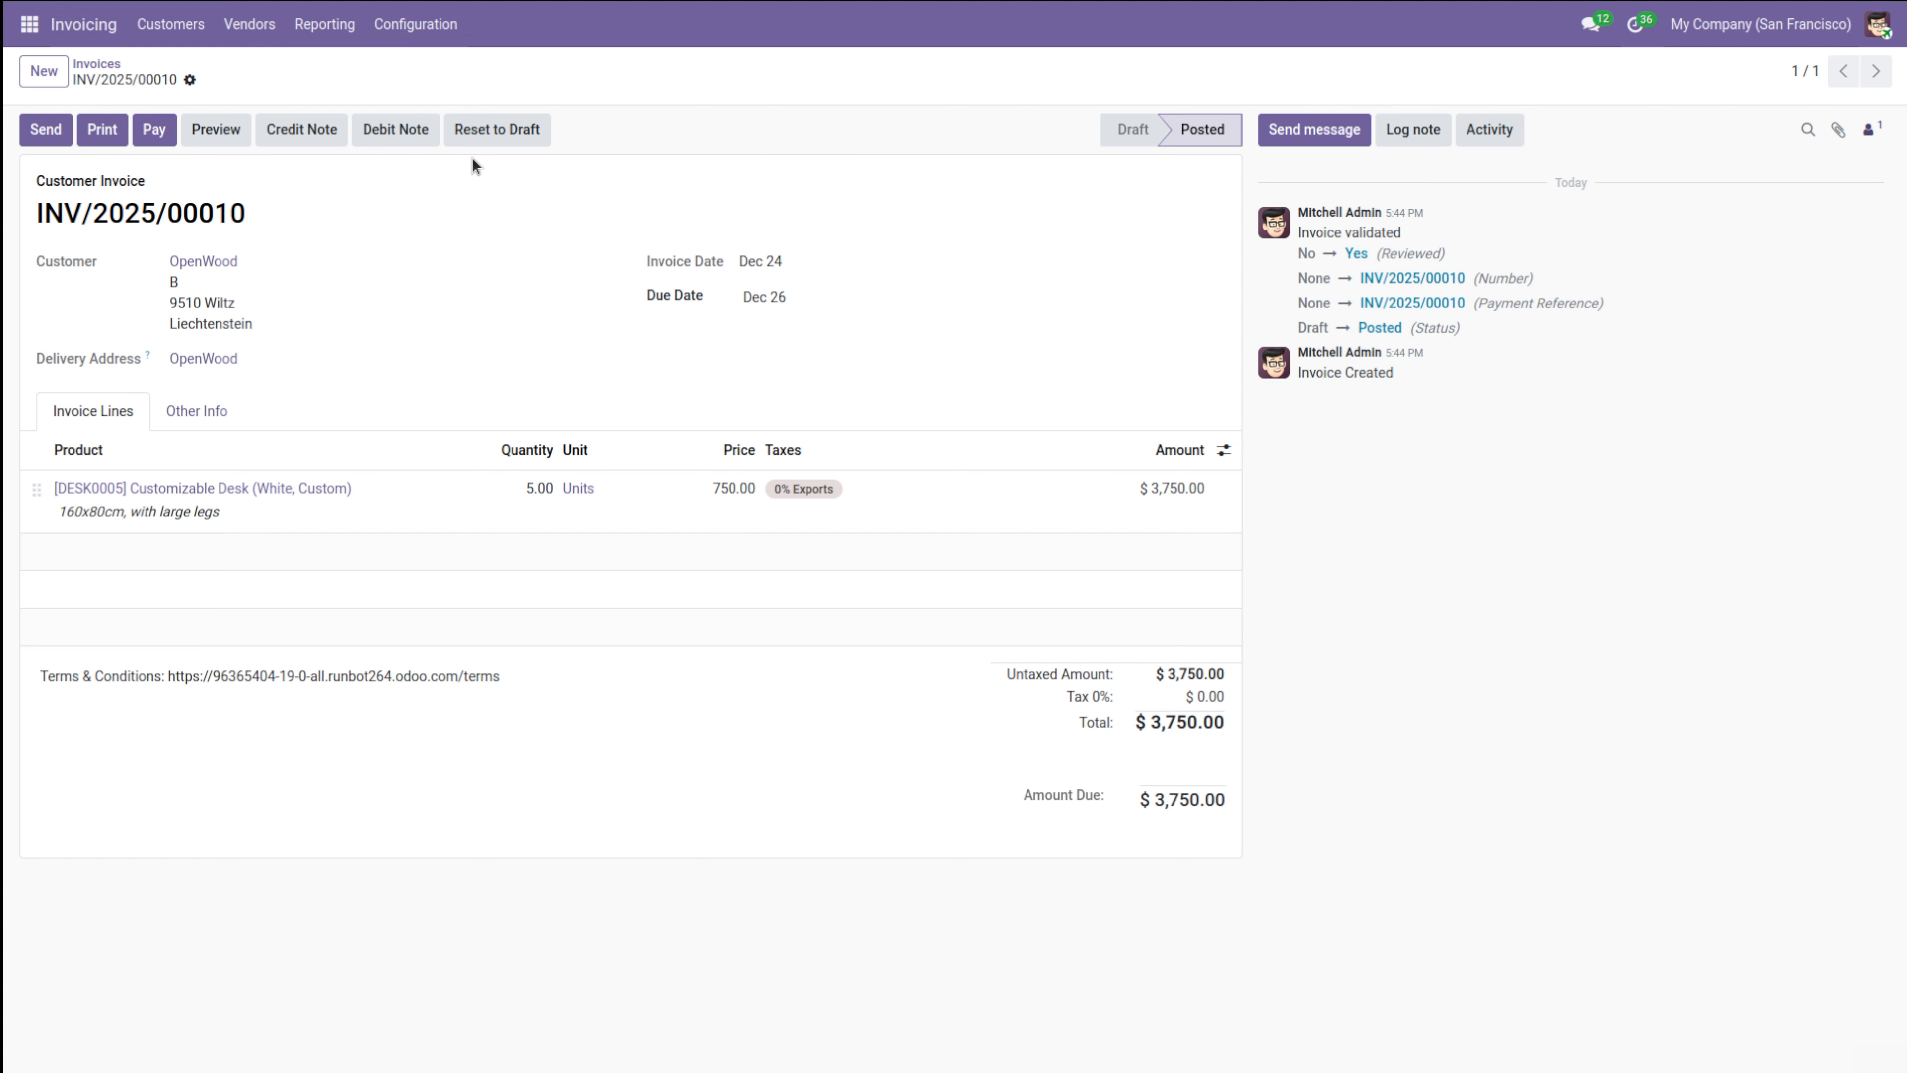
click(388, 127)
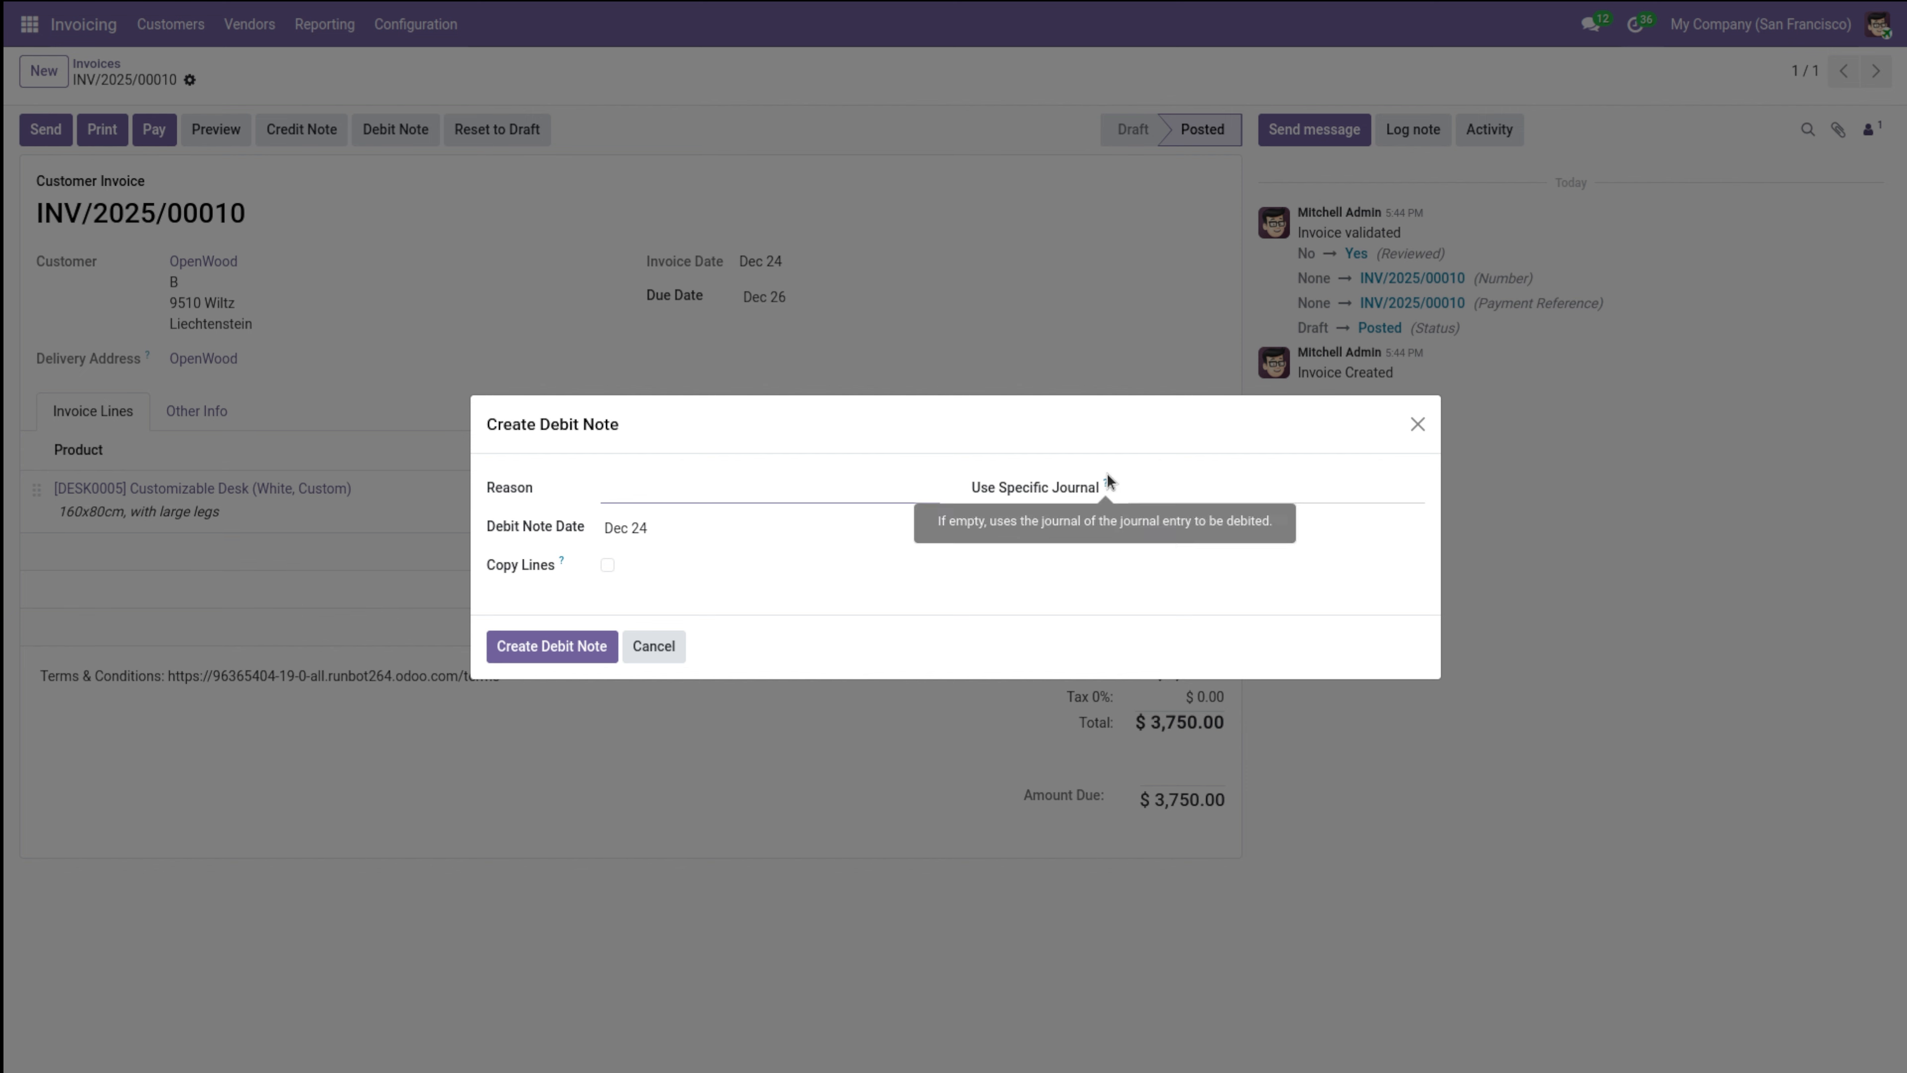
click(1417, 424)
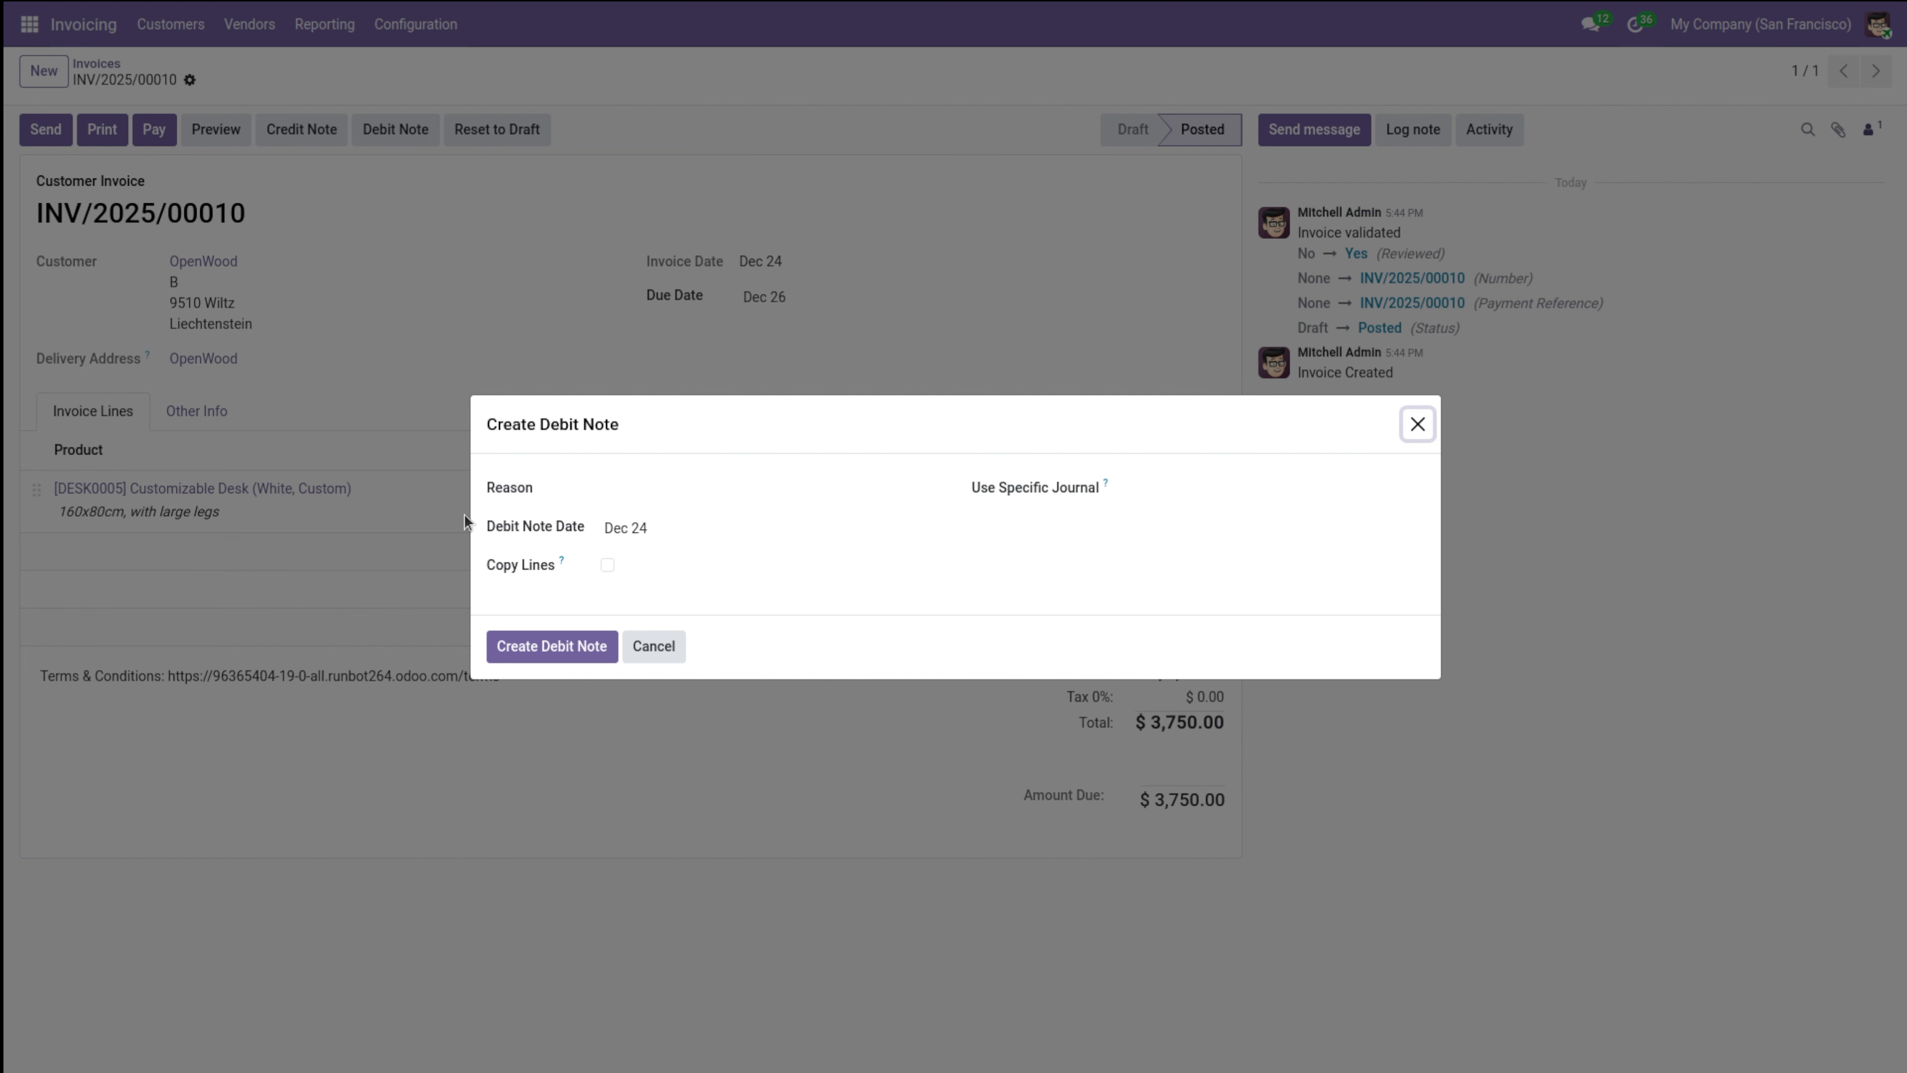
Register a payment for the full invoice amount using the Bank journal and the Manual Payment method.
click(165, 129)
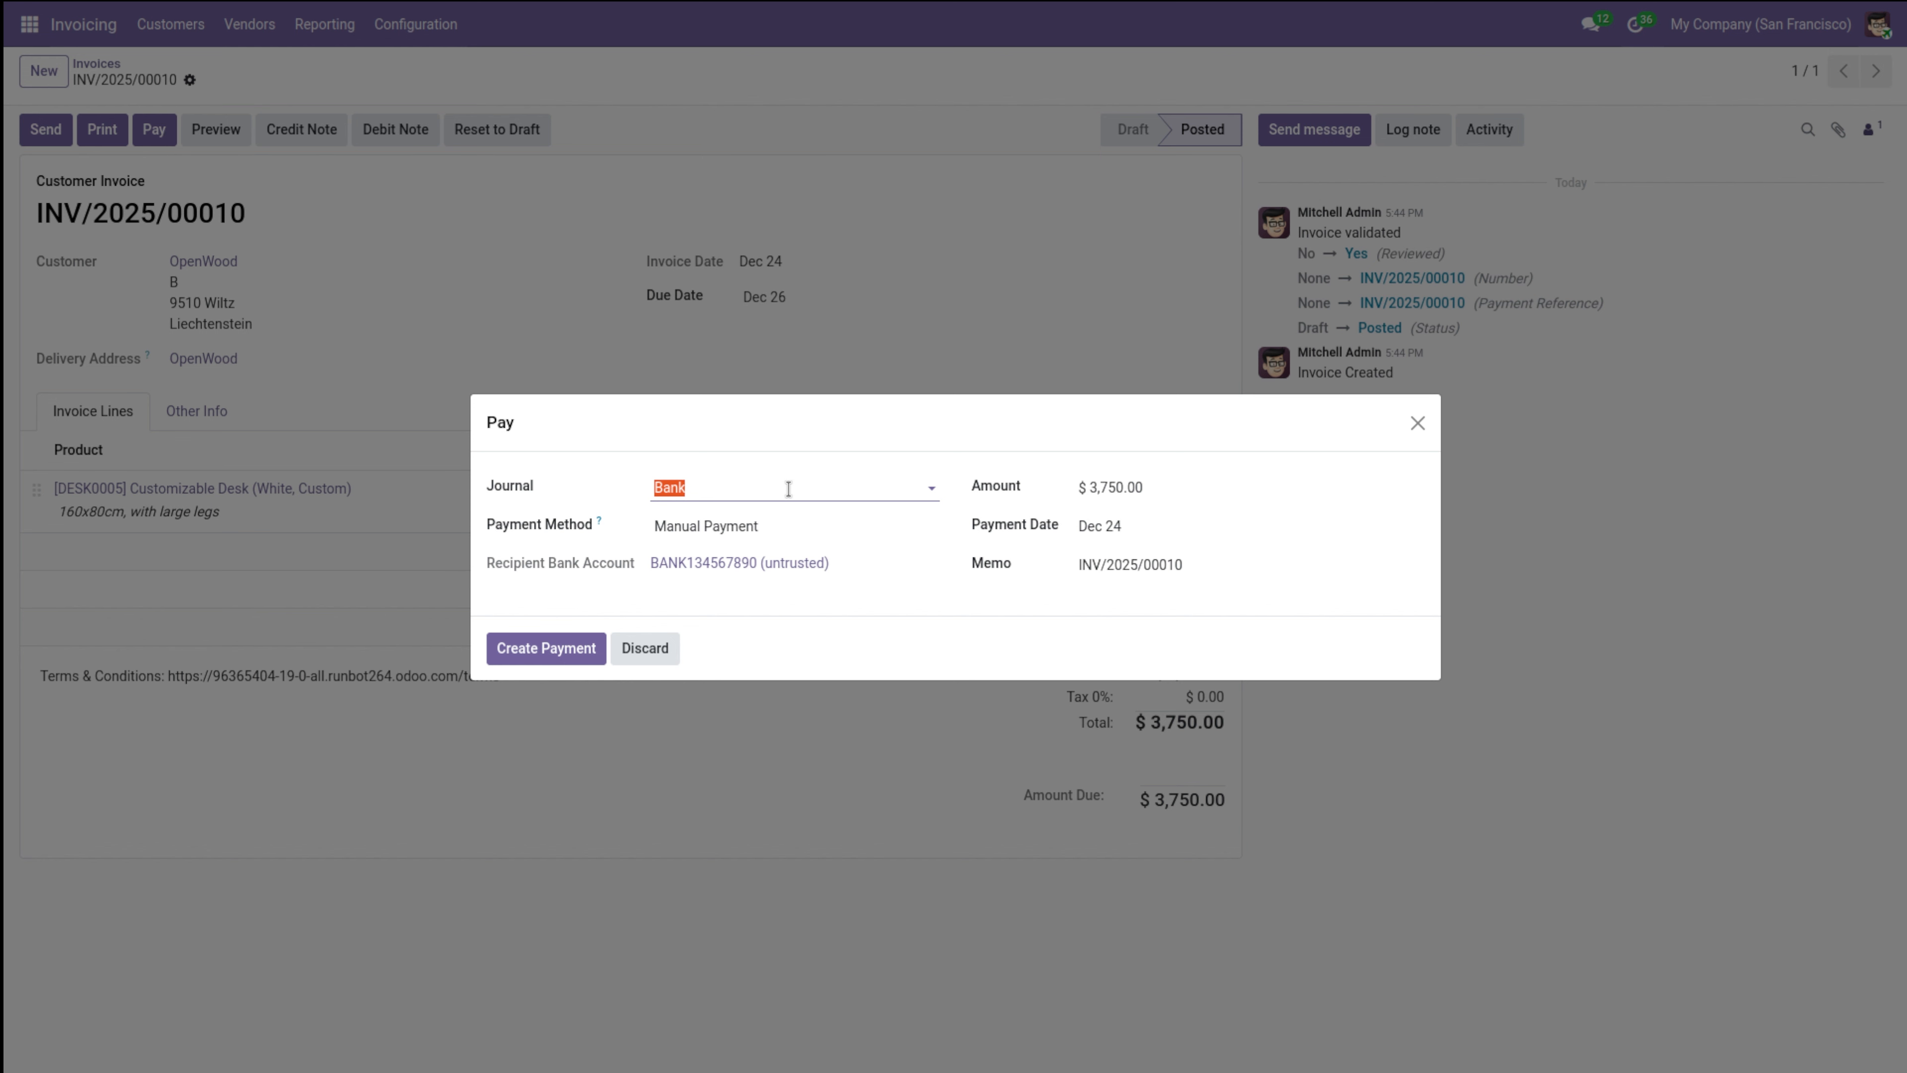
click(788, 490)
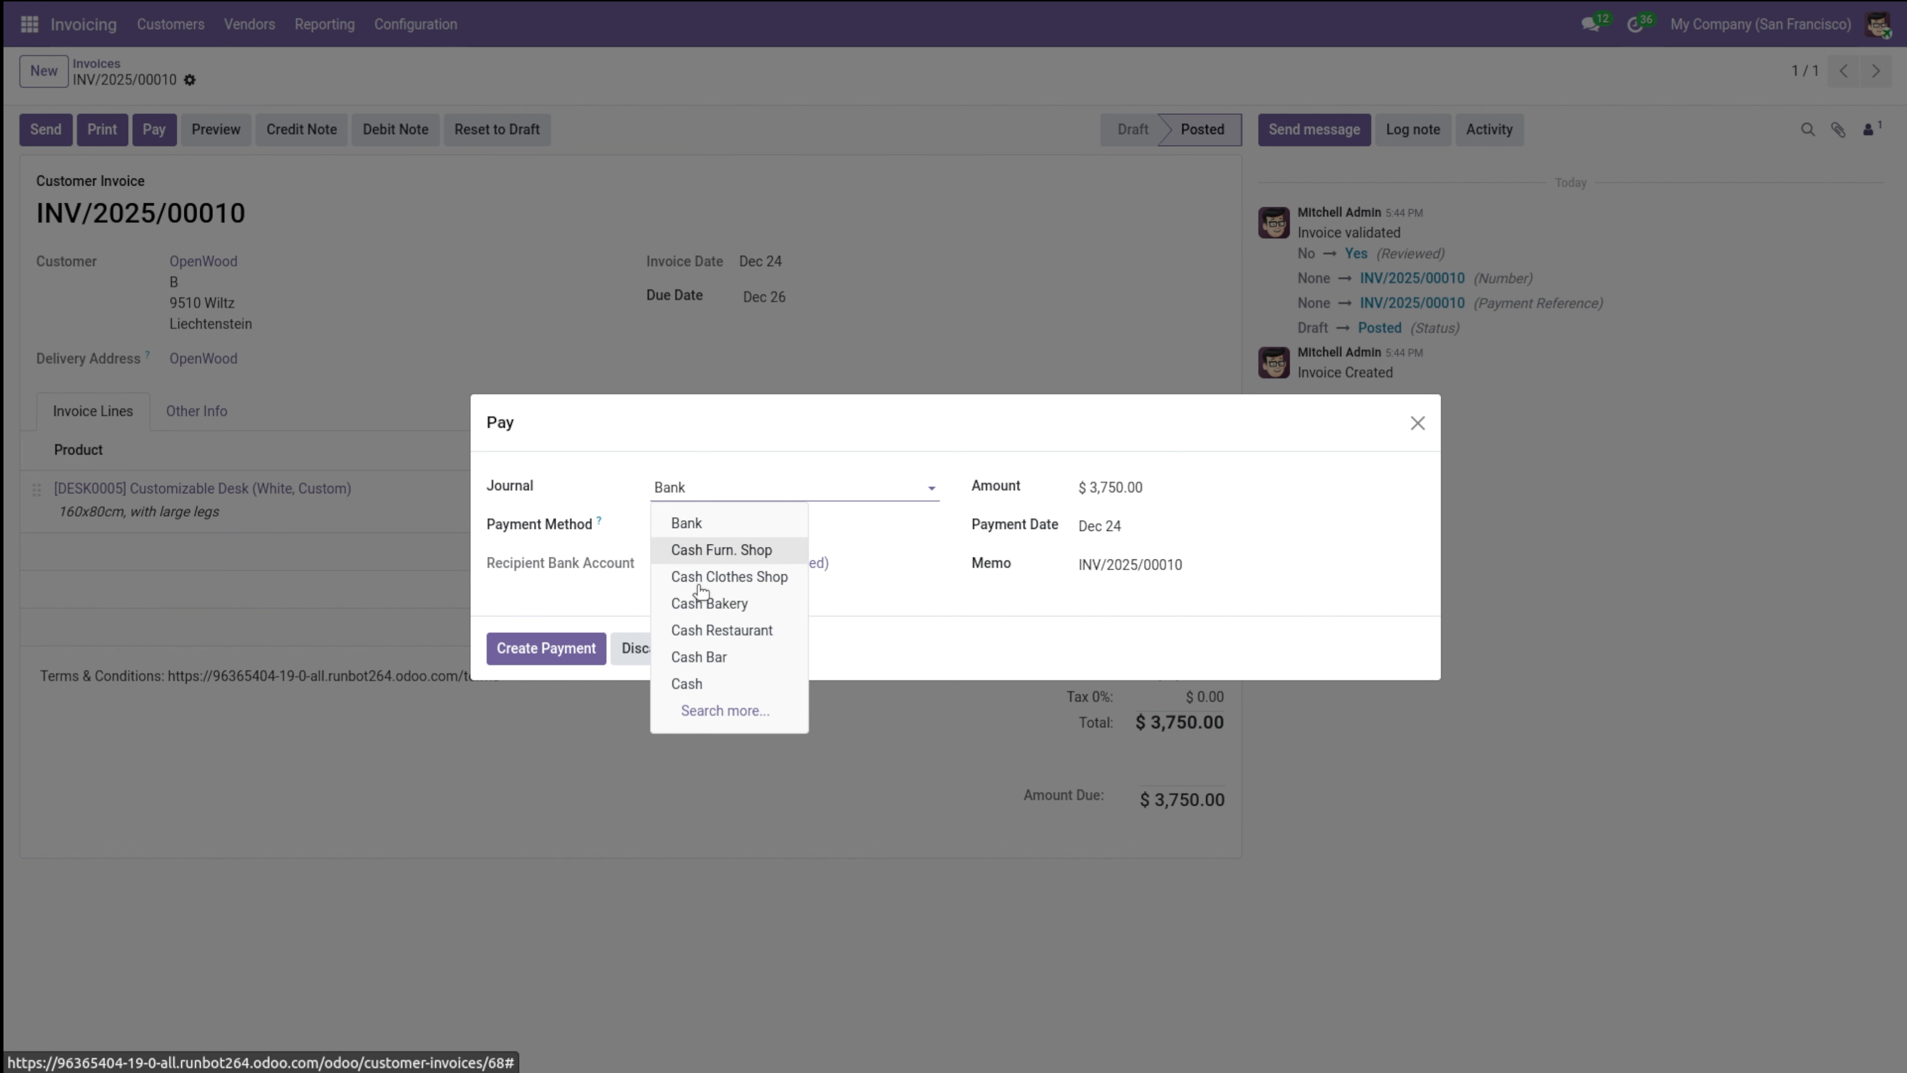
click(766, 475)
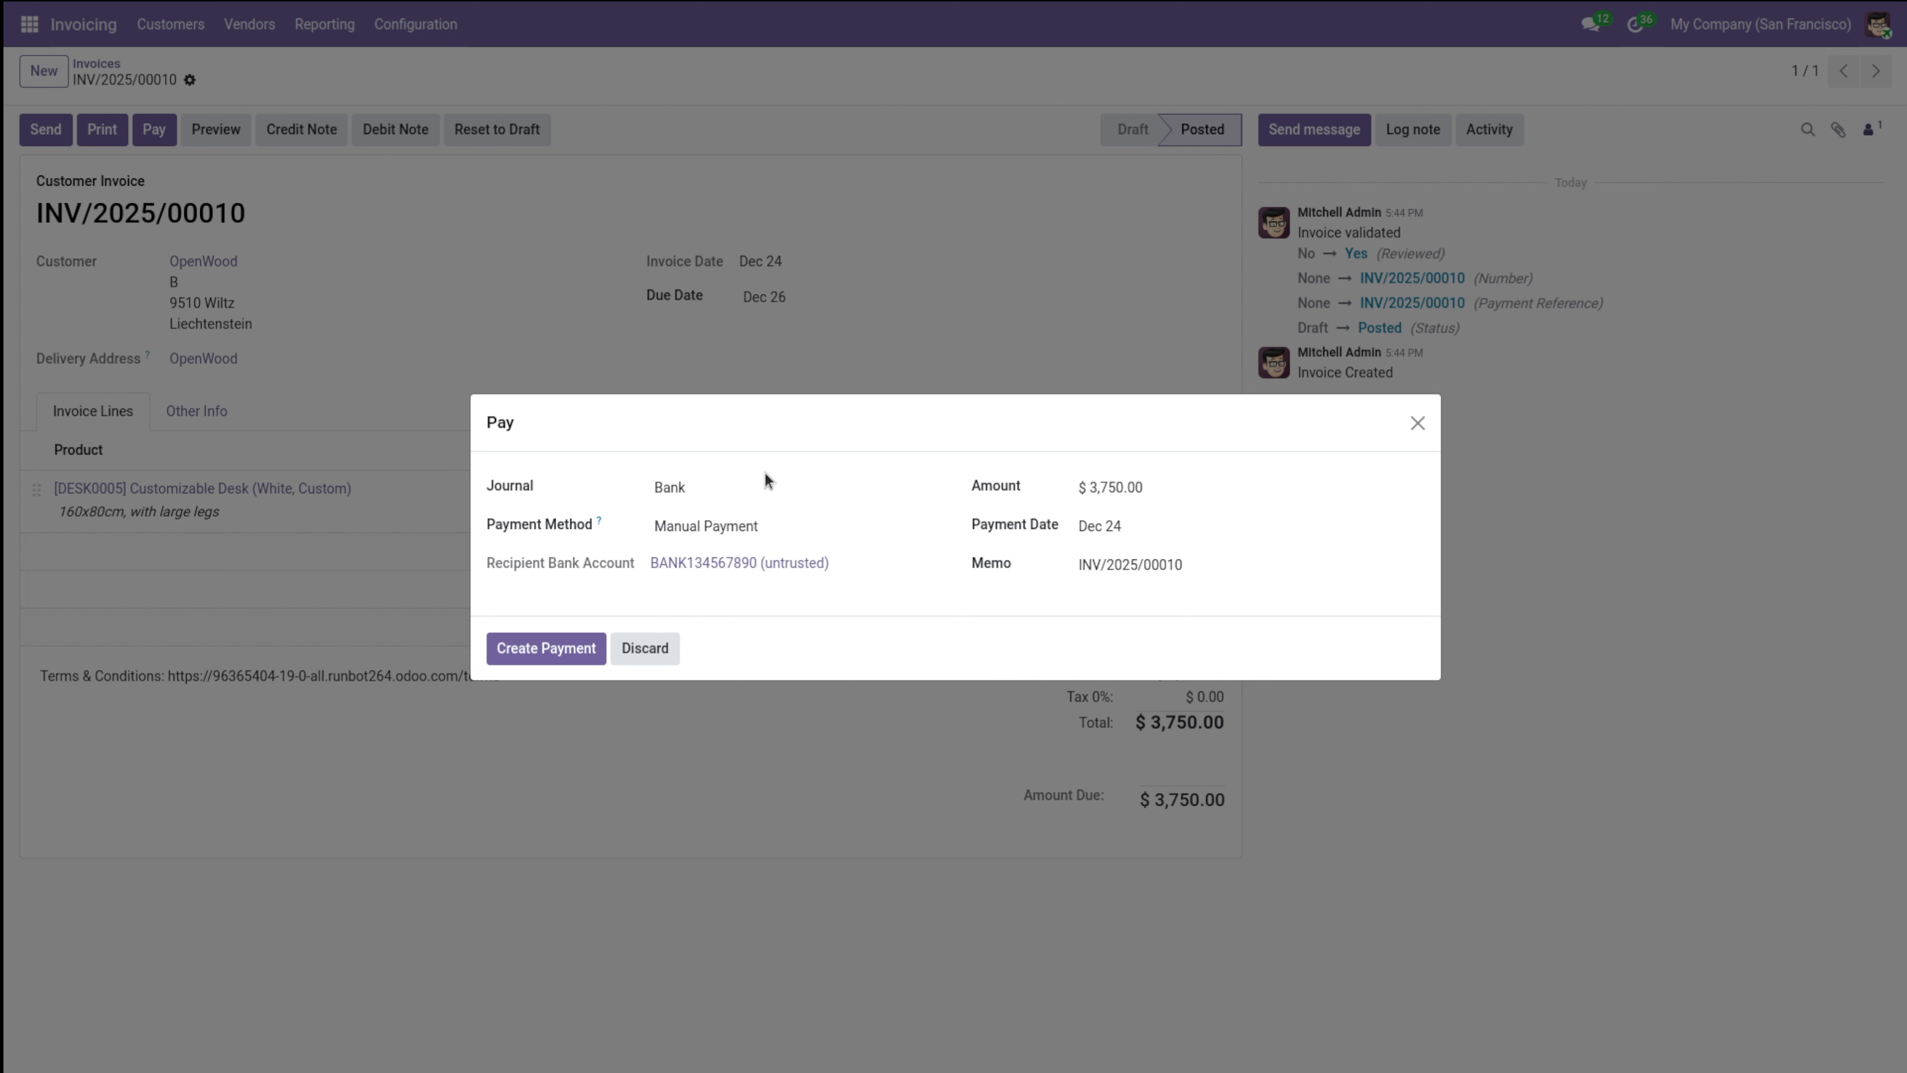
click(545, 646)
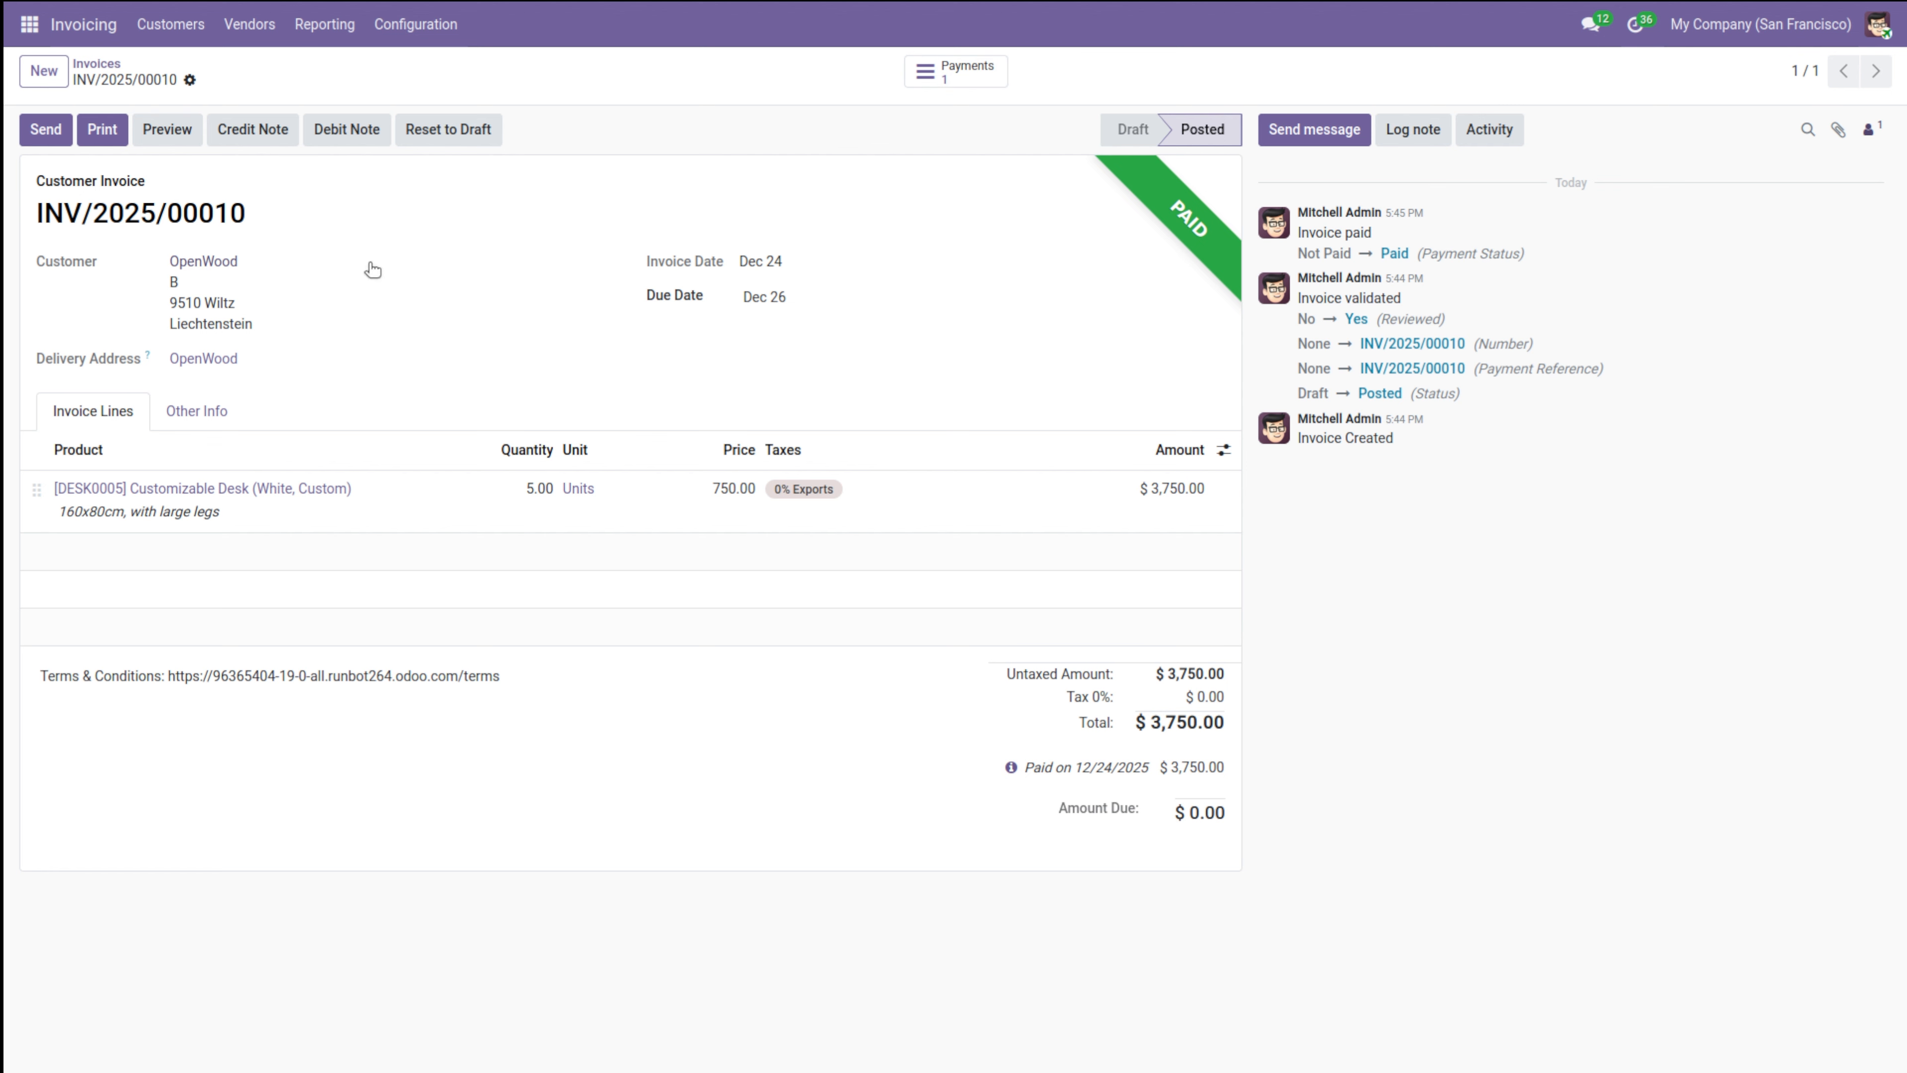
Return to the invoice list and open the list of customer credit notes.
click(96, 63)
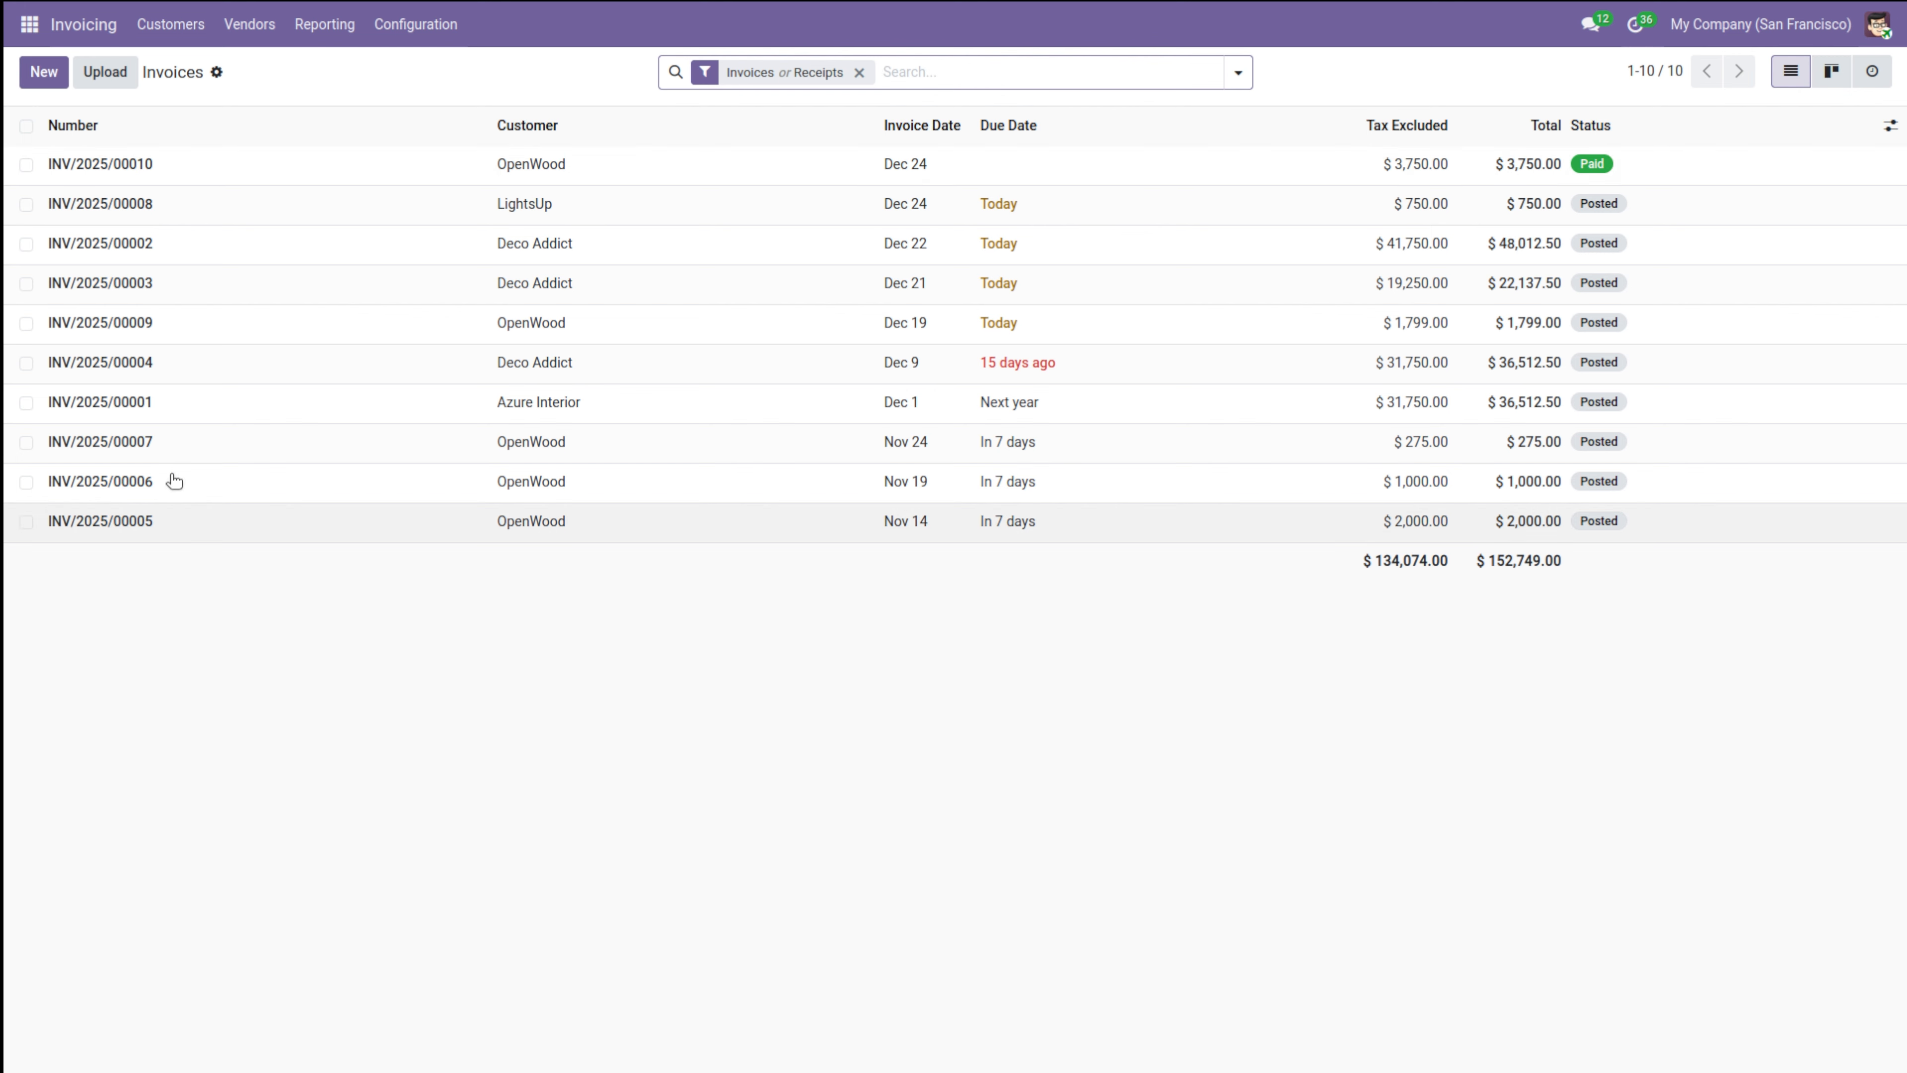
click(166, 28)
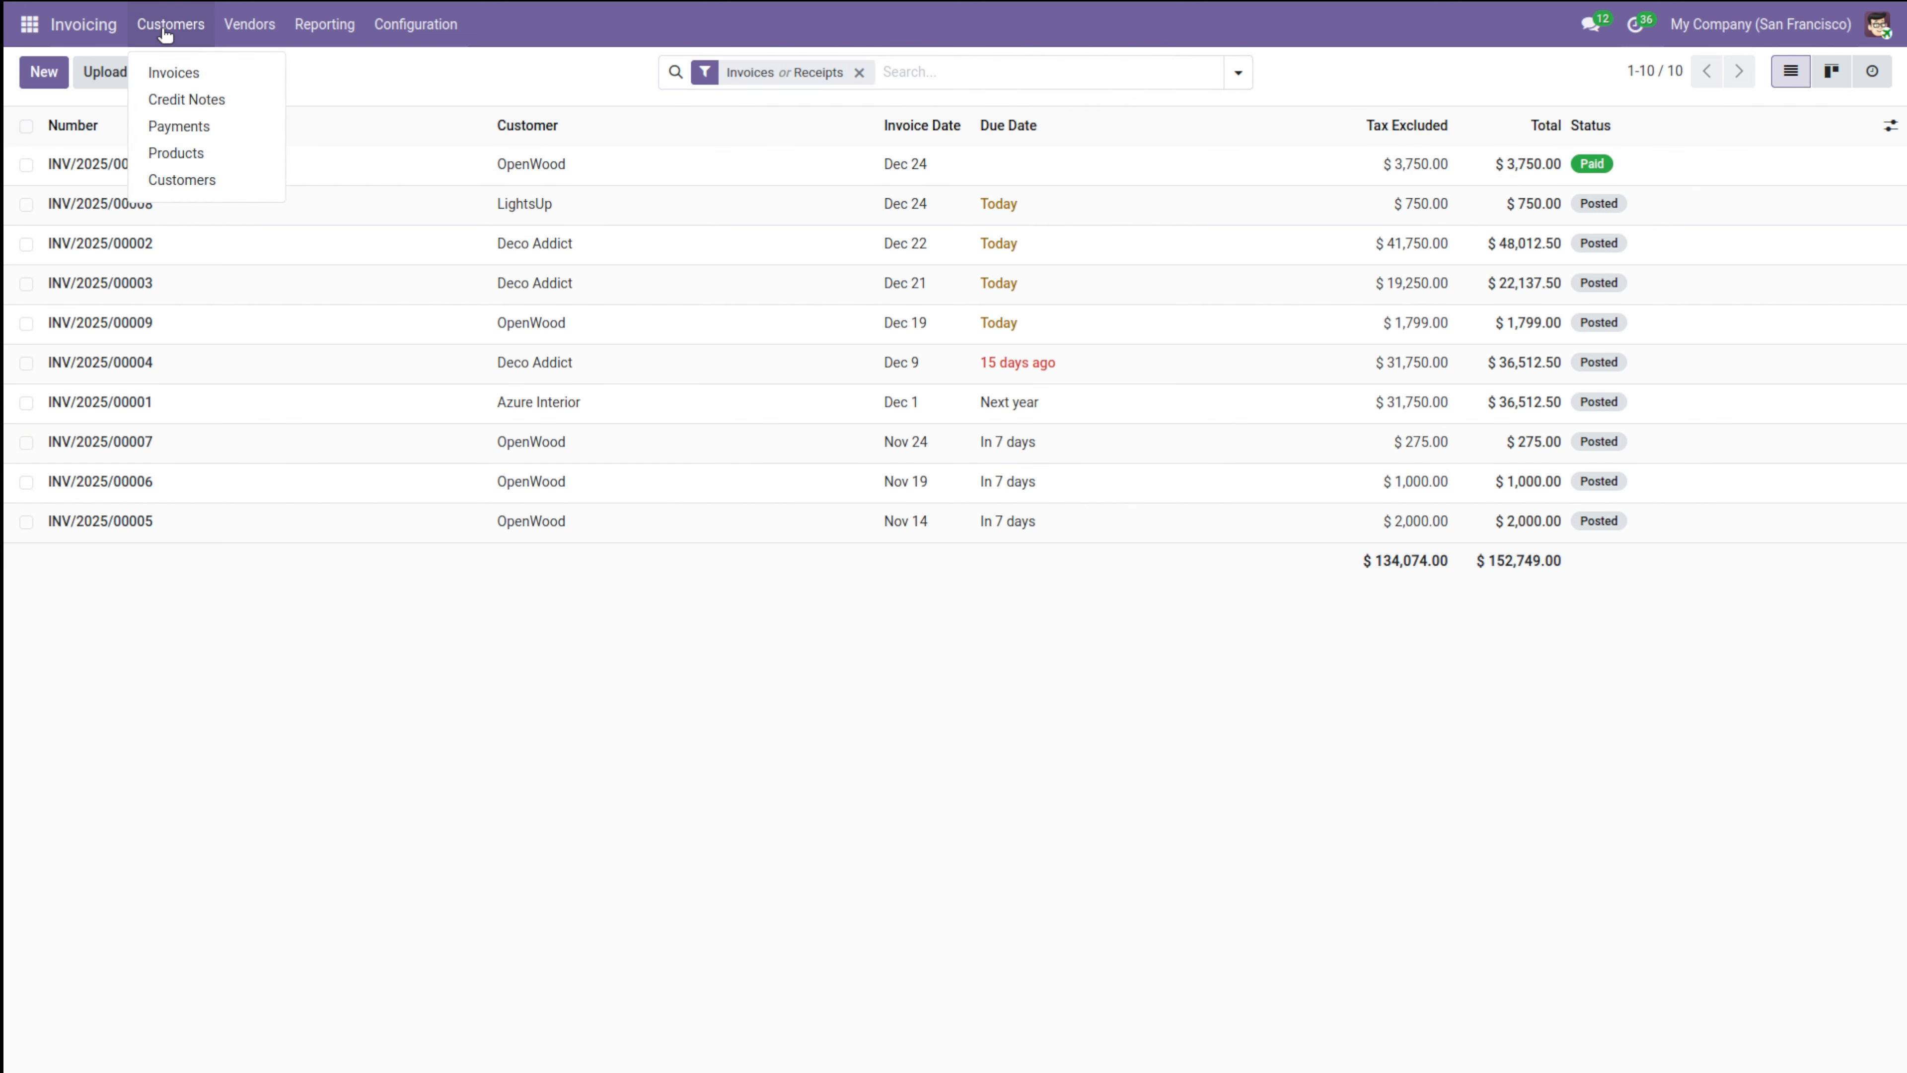
mouse_move(264, 45)
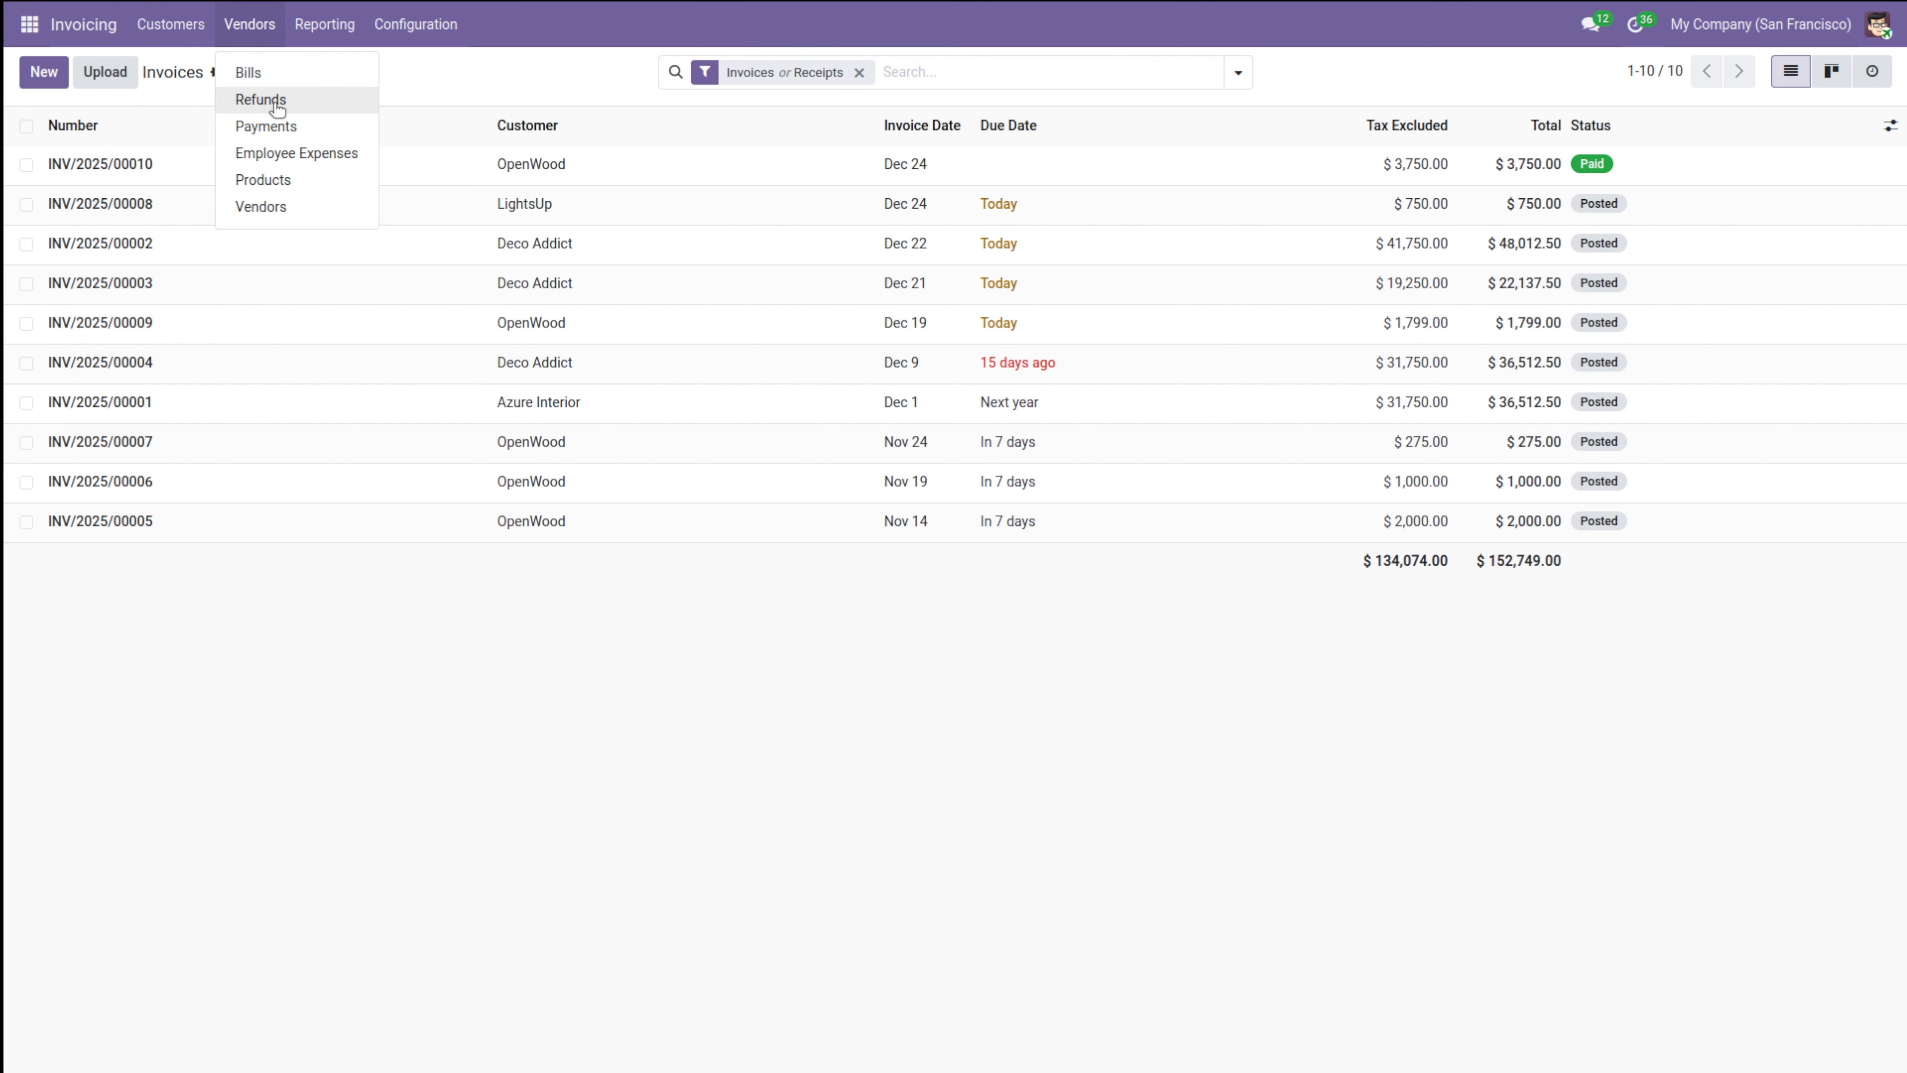
mouse_move(170, 25)
click(175, 97)
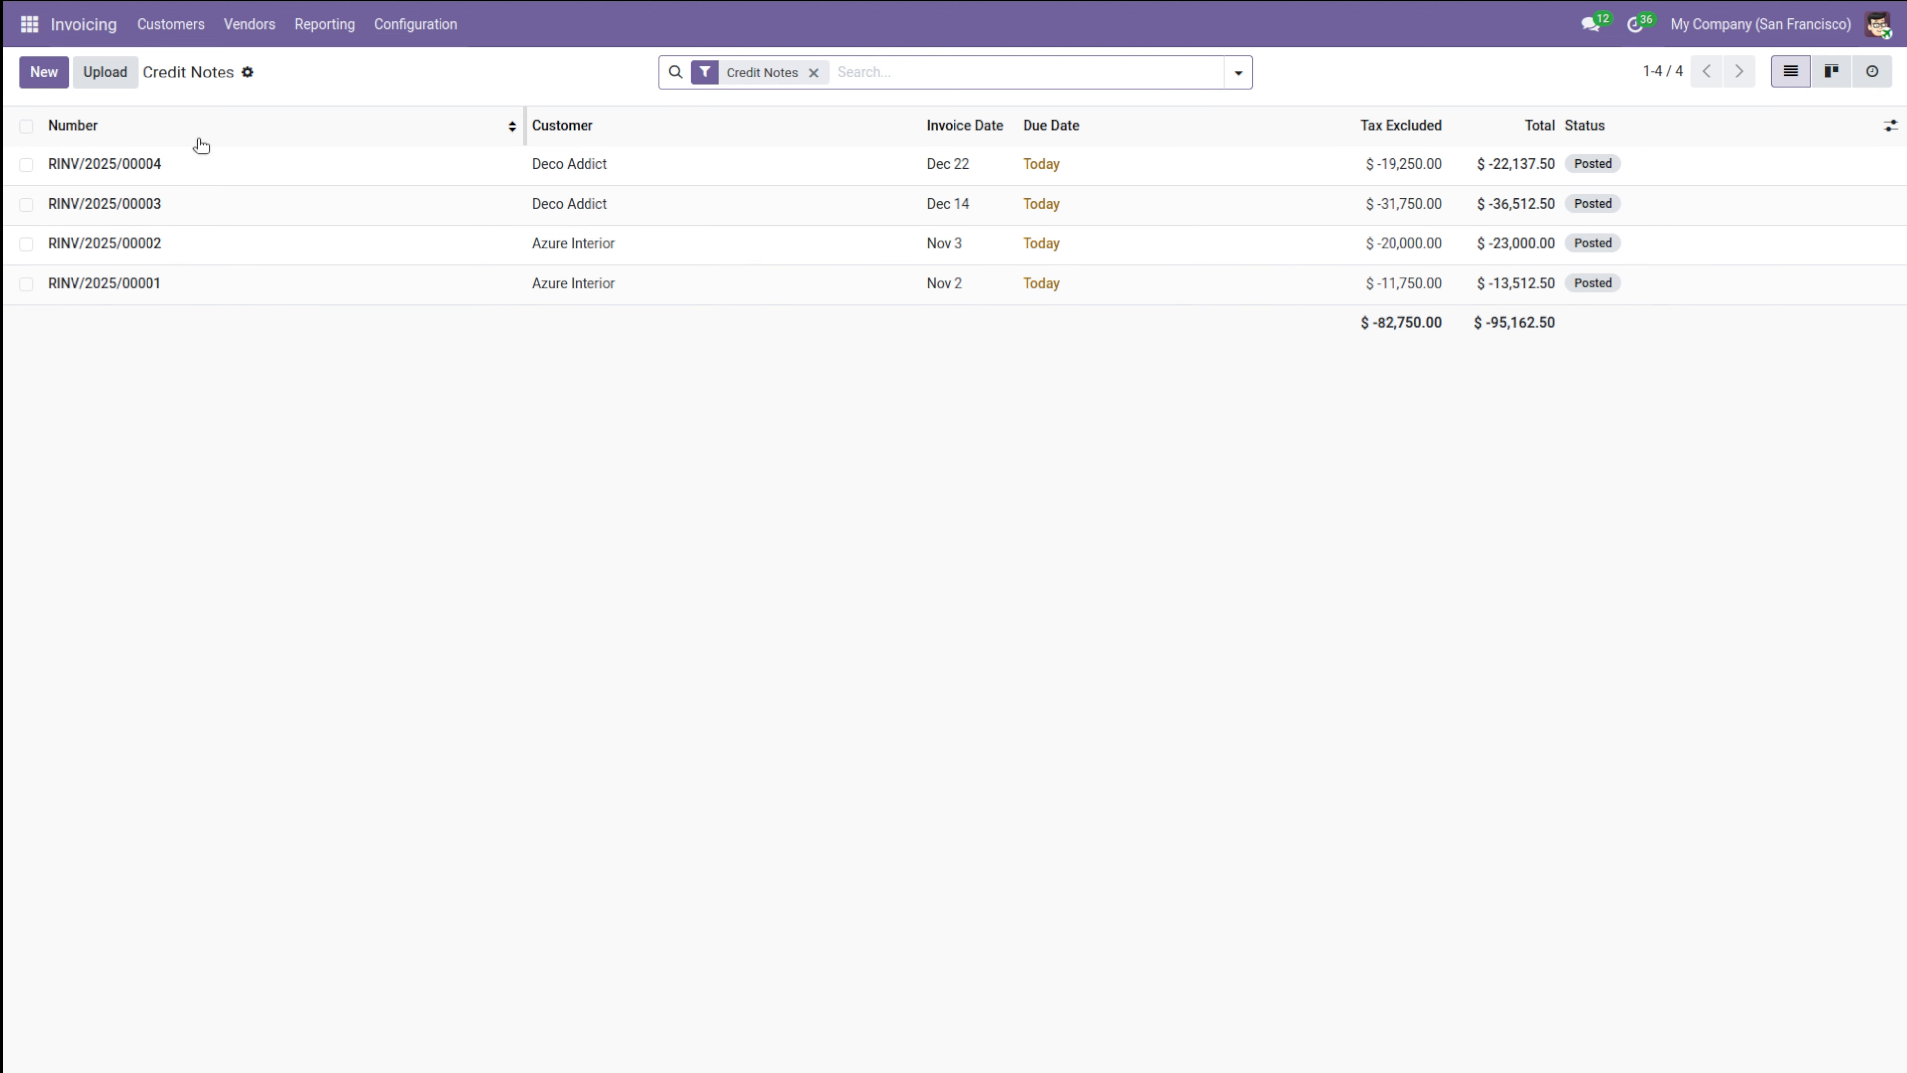
Create a new customer credit note and choose Deco Addict as the customer.
click(33, 75)
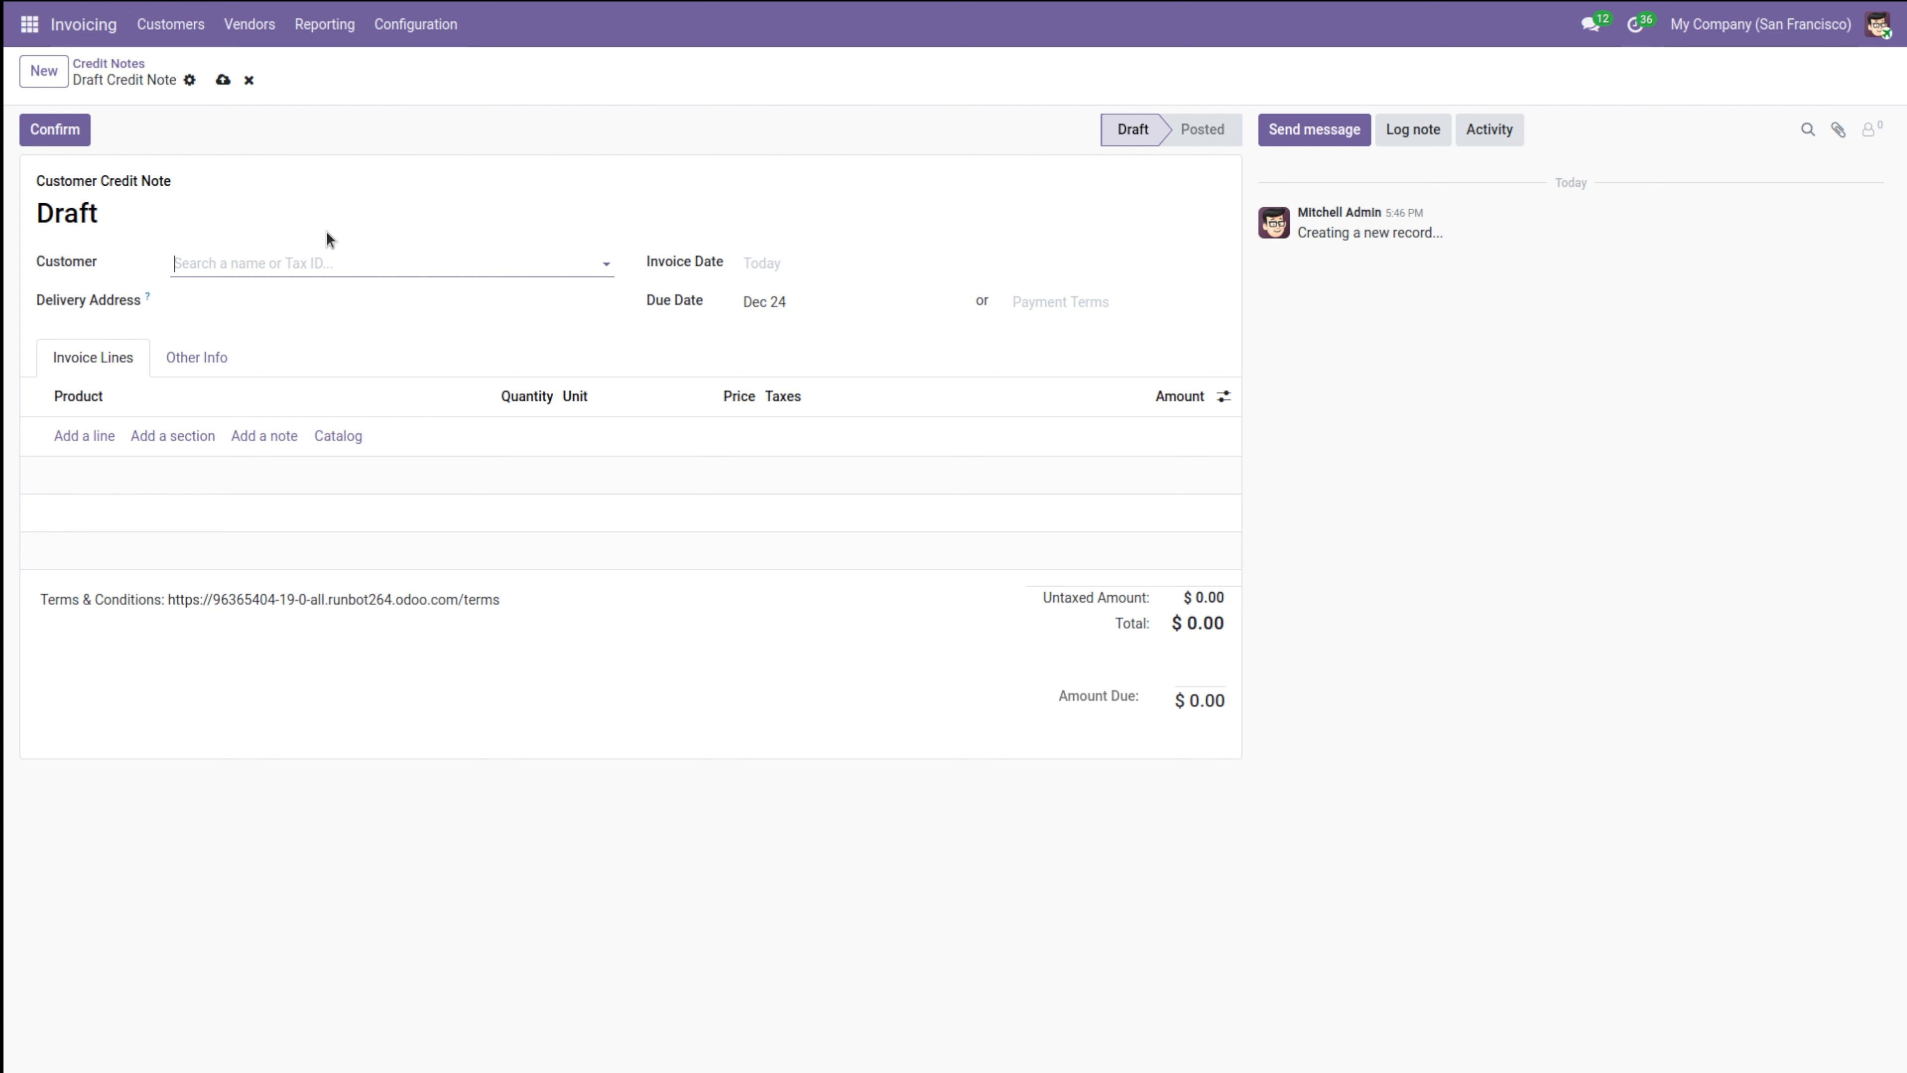
click(208, 257)
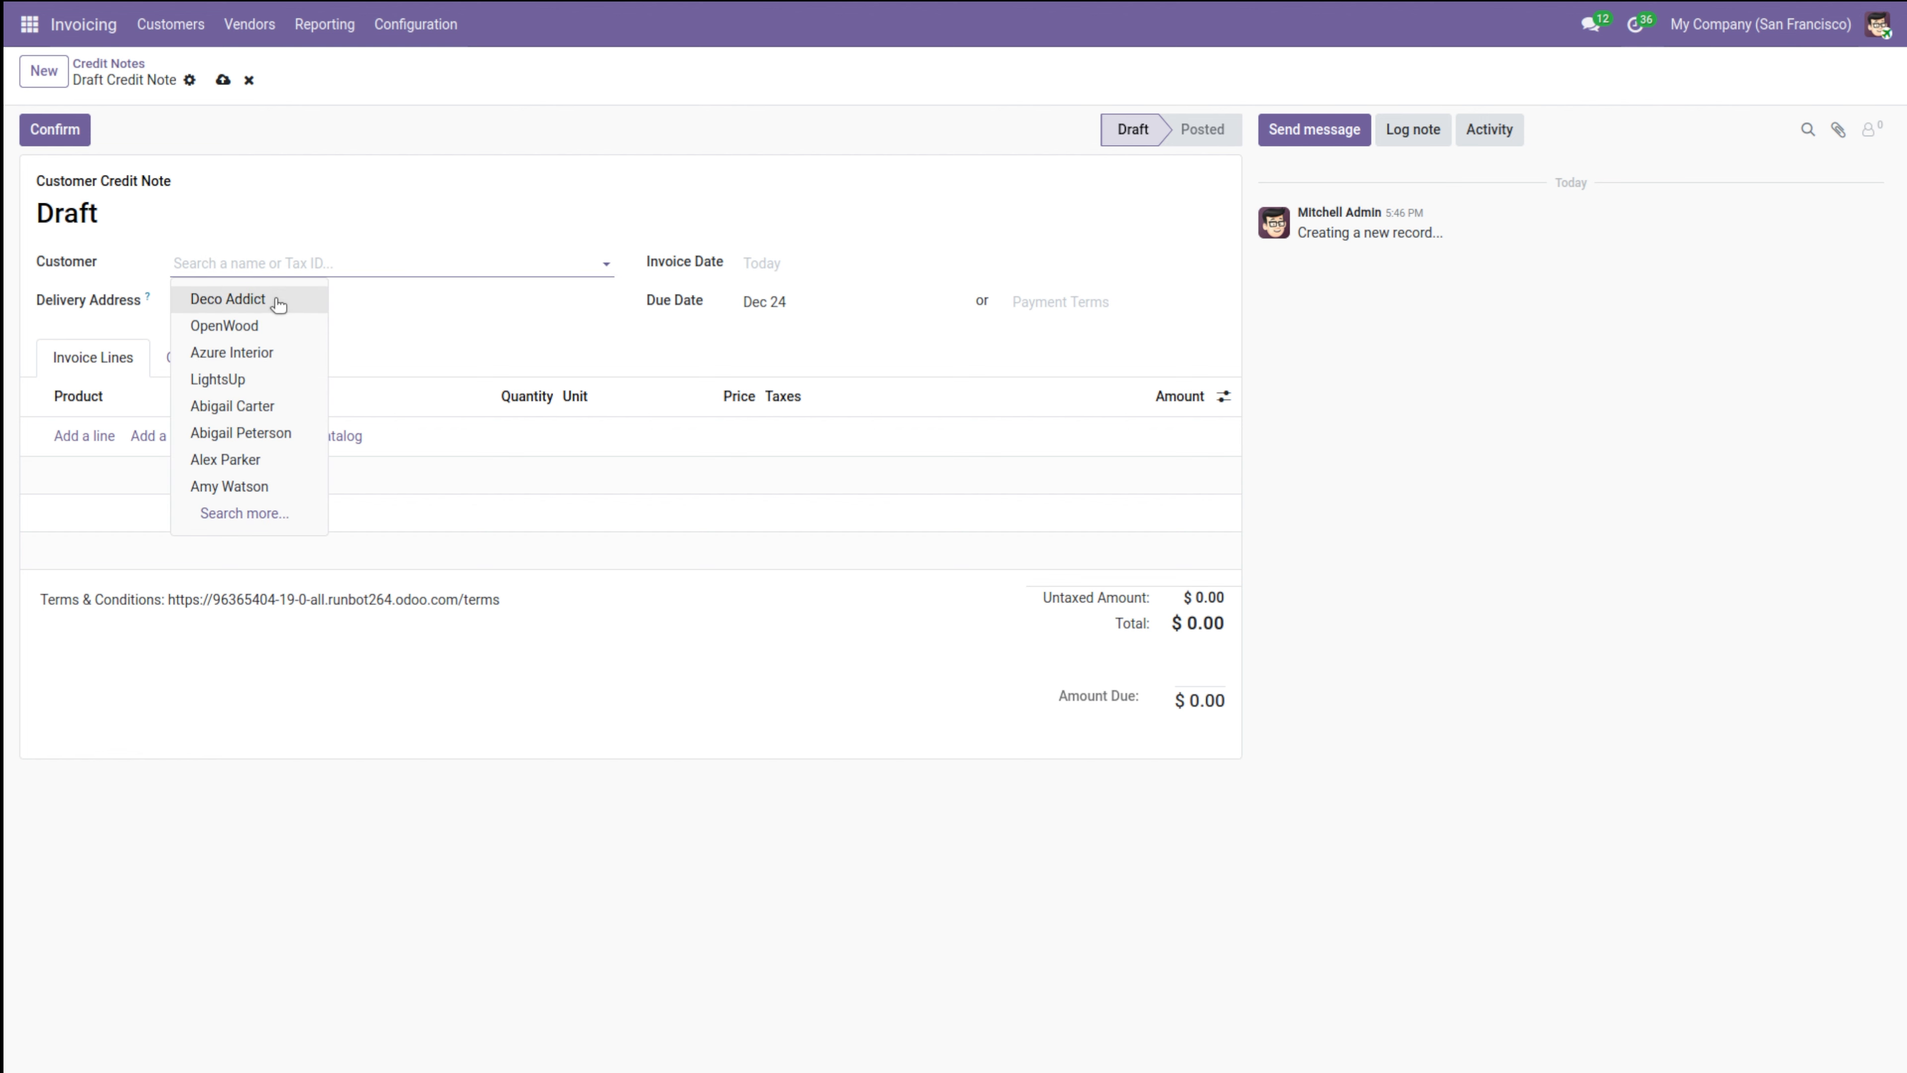
click(224, 299)
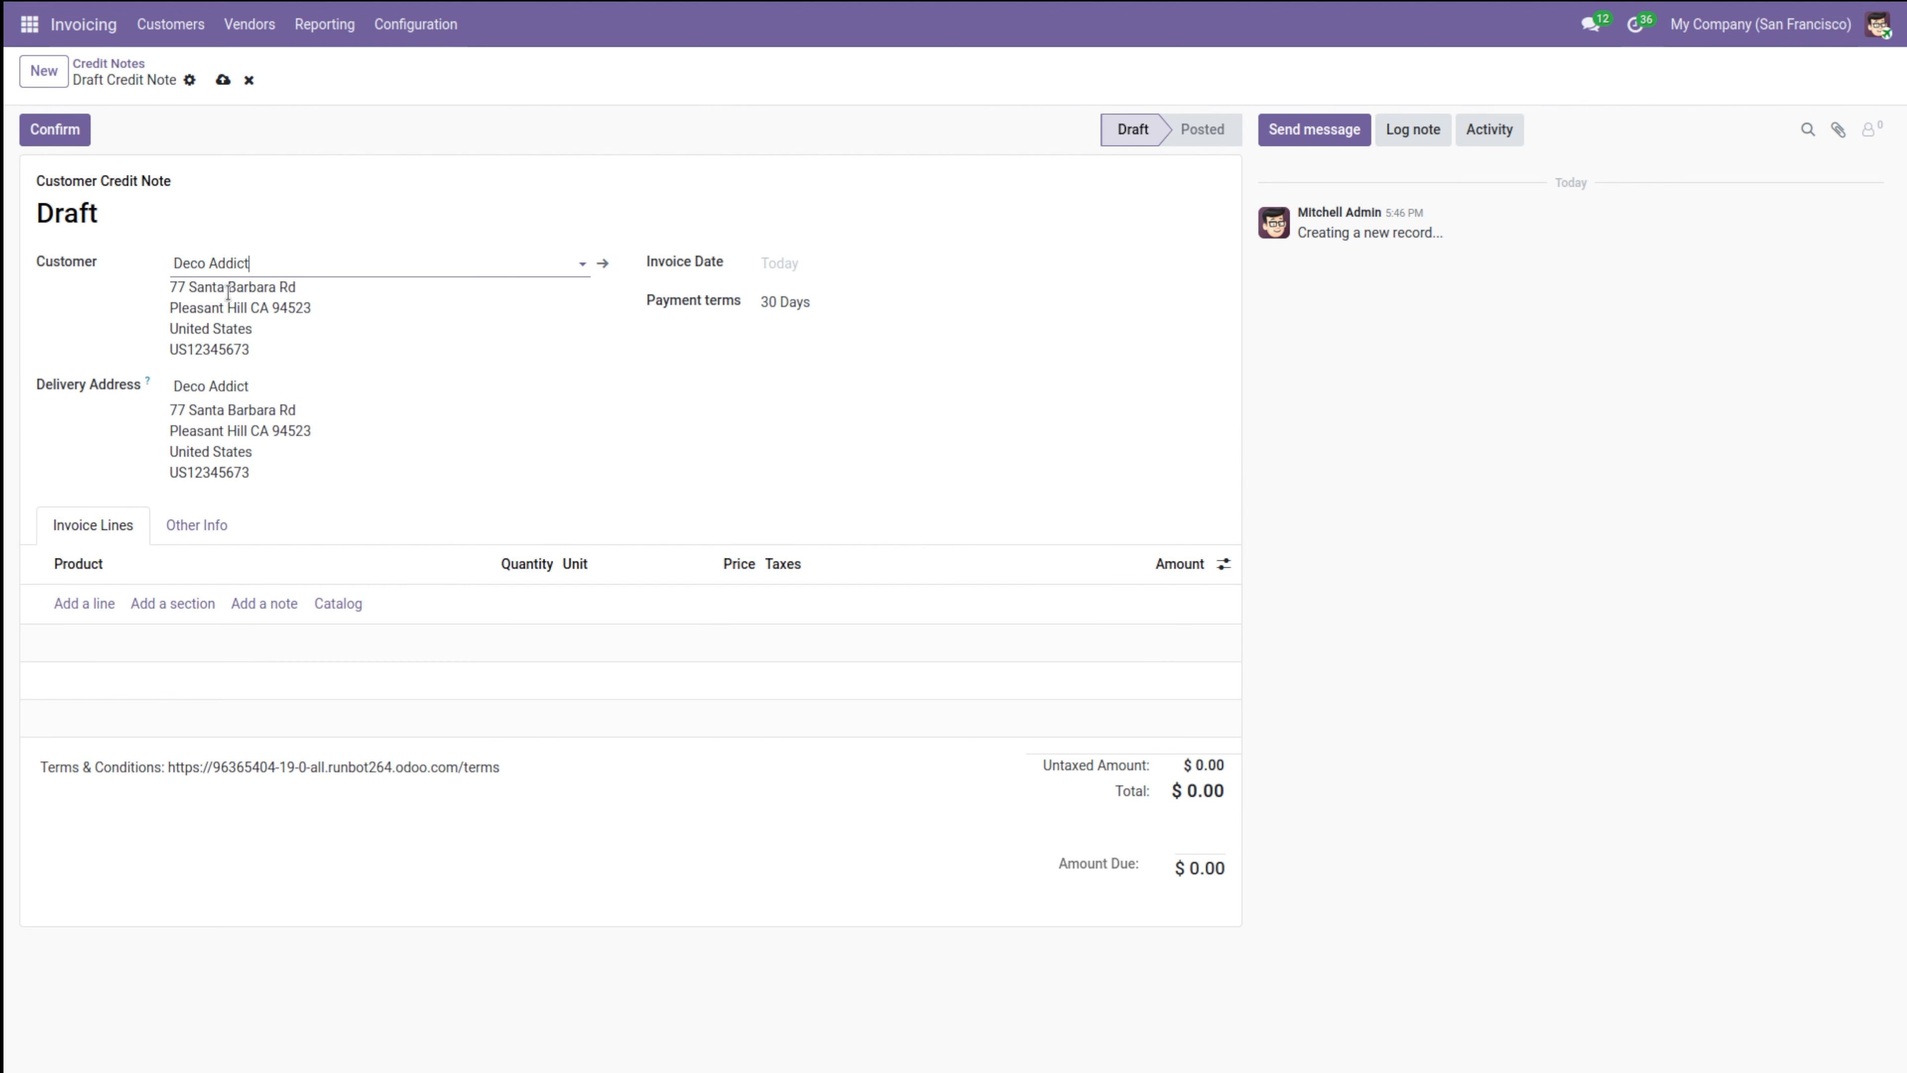
Add a credit note line for Customizable Desk (Black, Custom) with a quantity of 2.
click(87, 605)
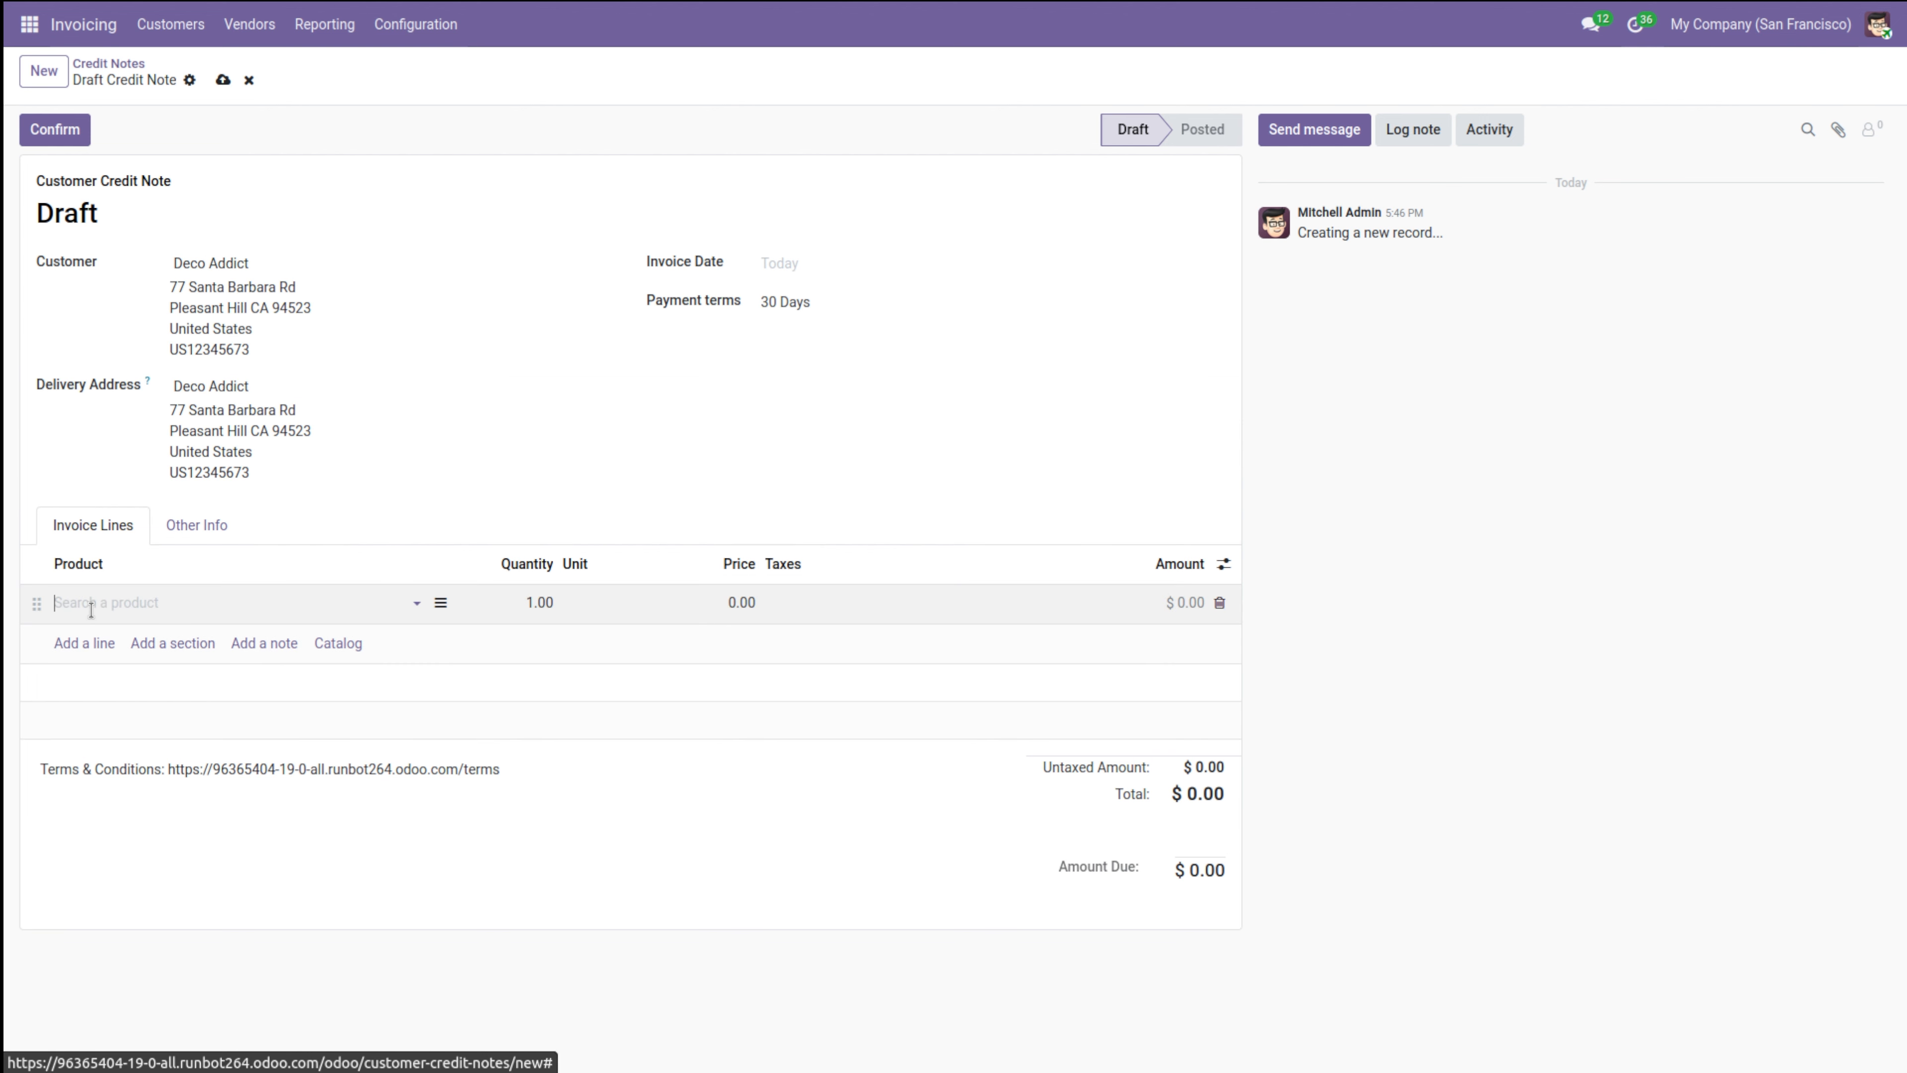
click(91, 605)
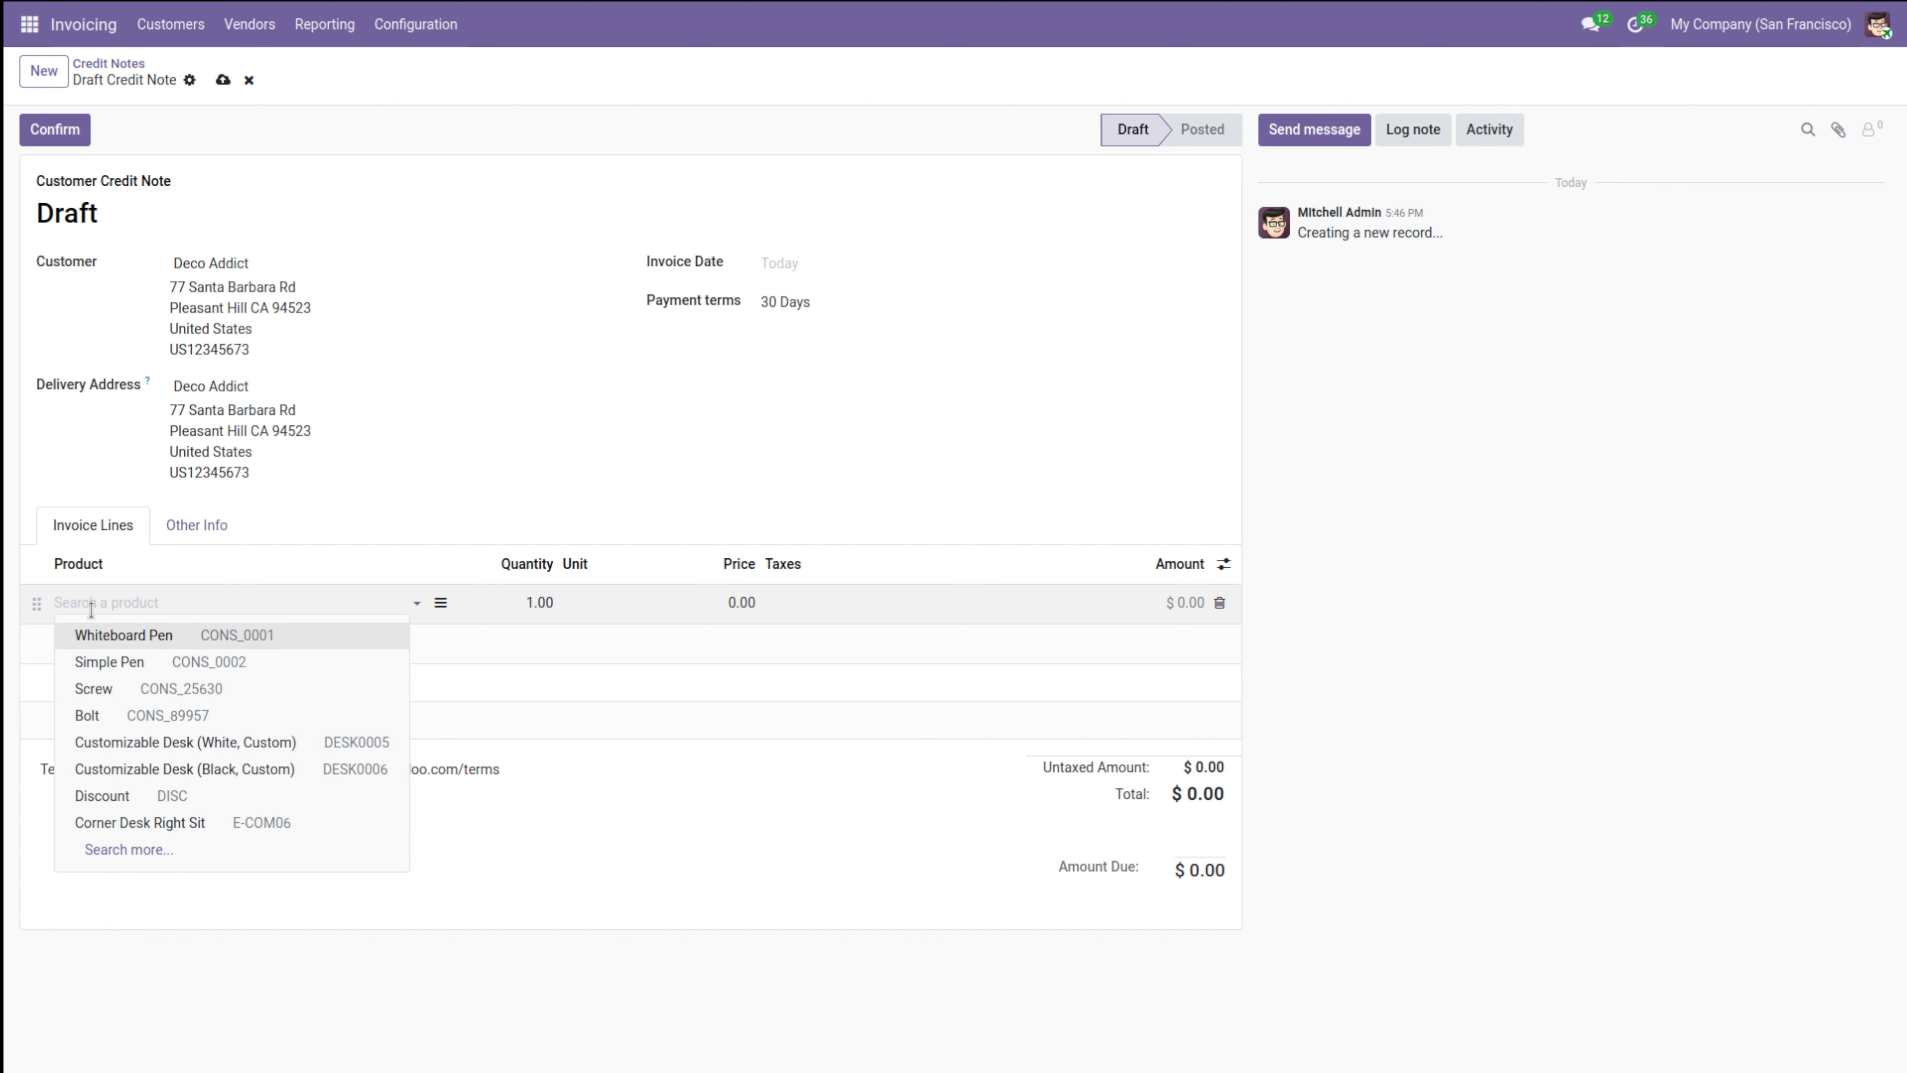
click(261, 768)
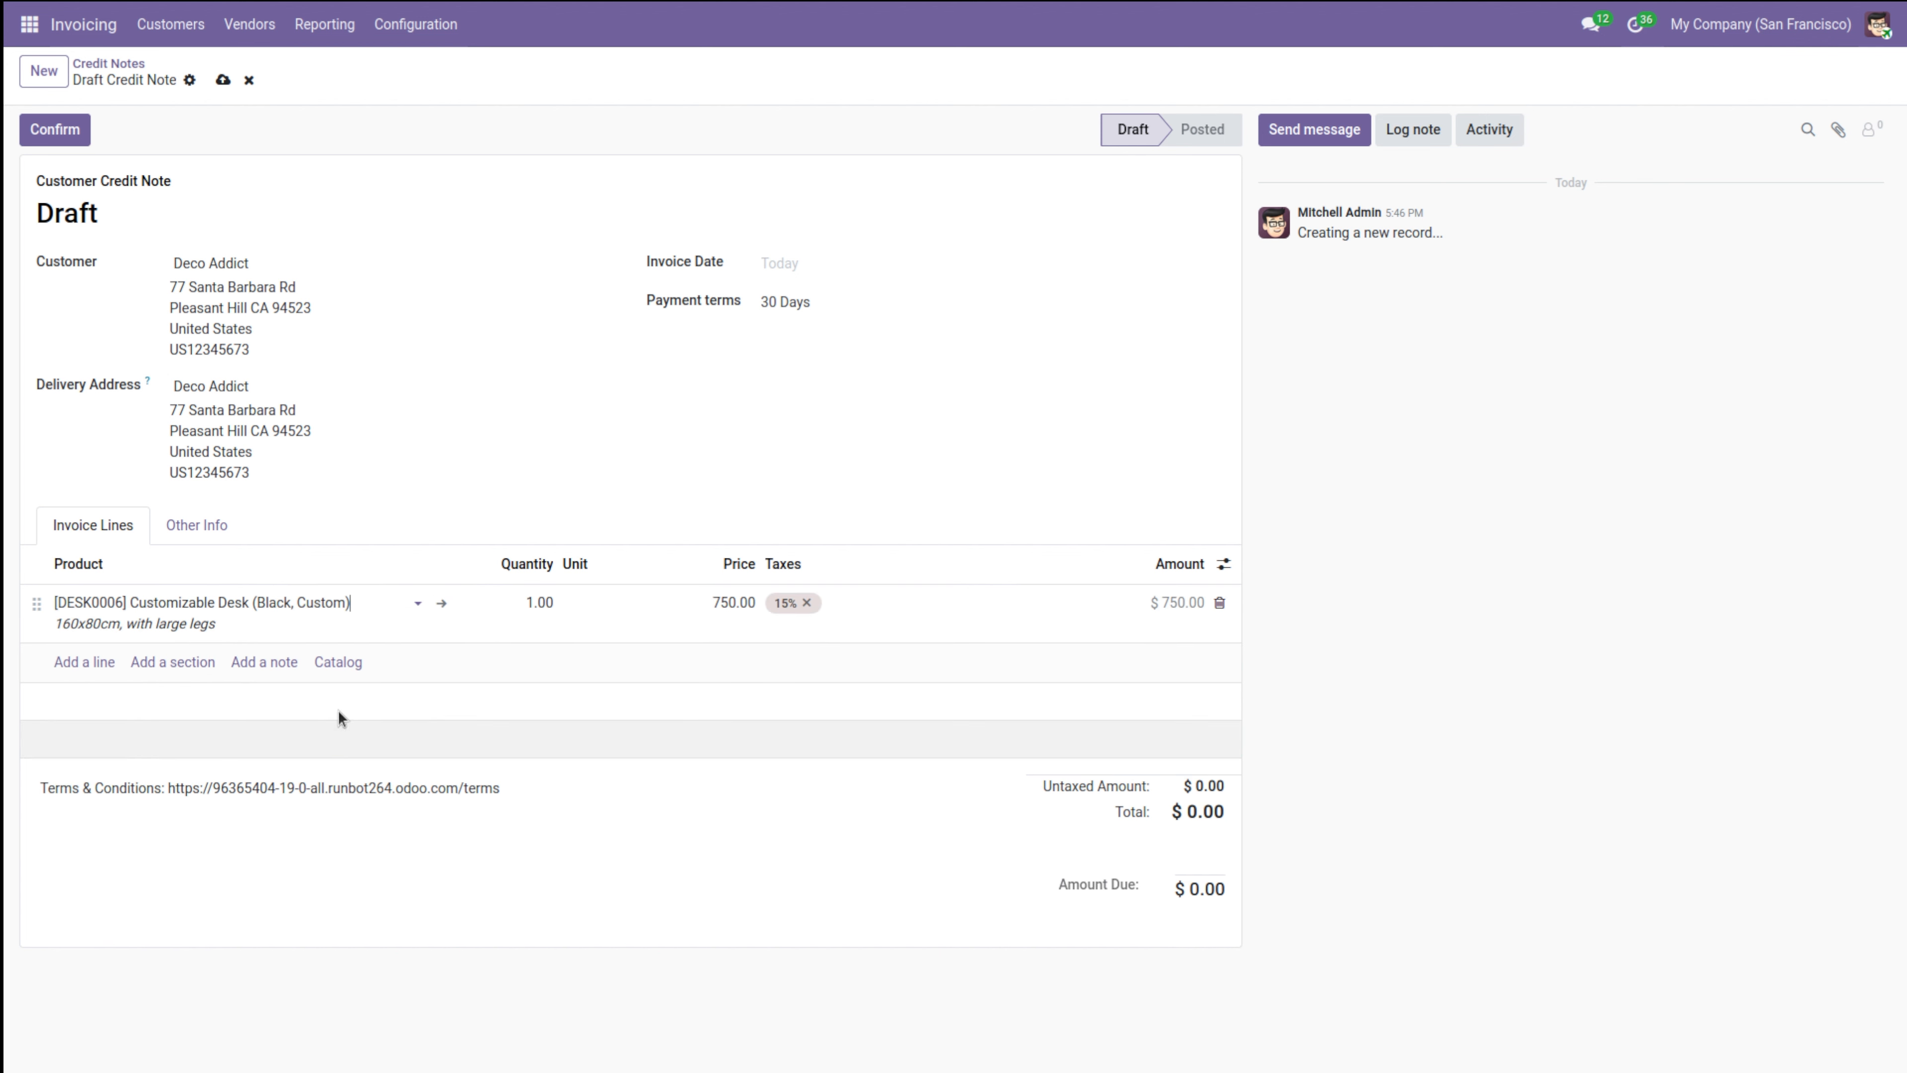
click(527, 610)
text(2)
click(823, 498)
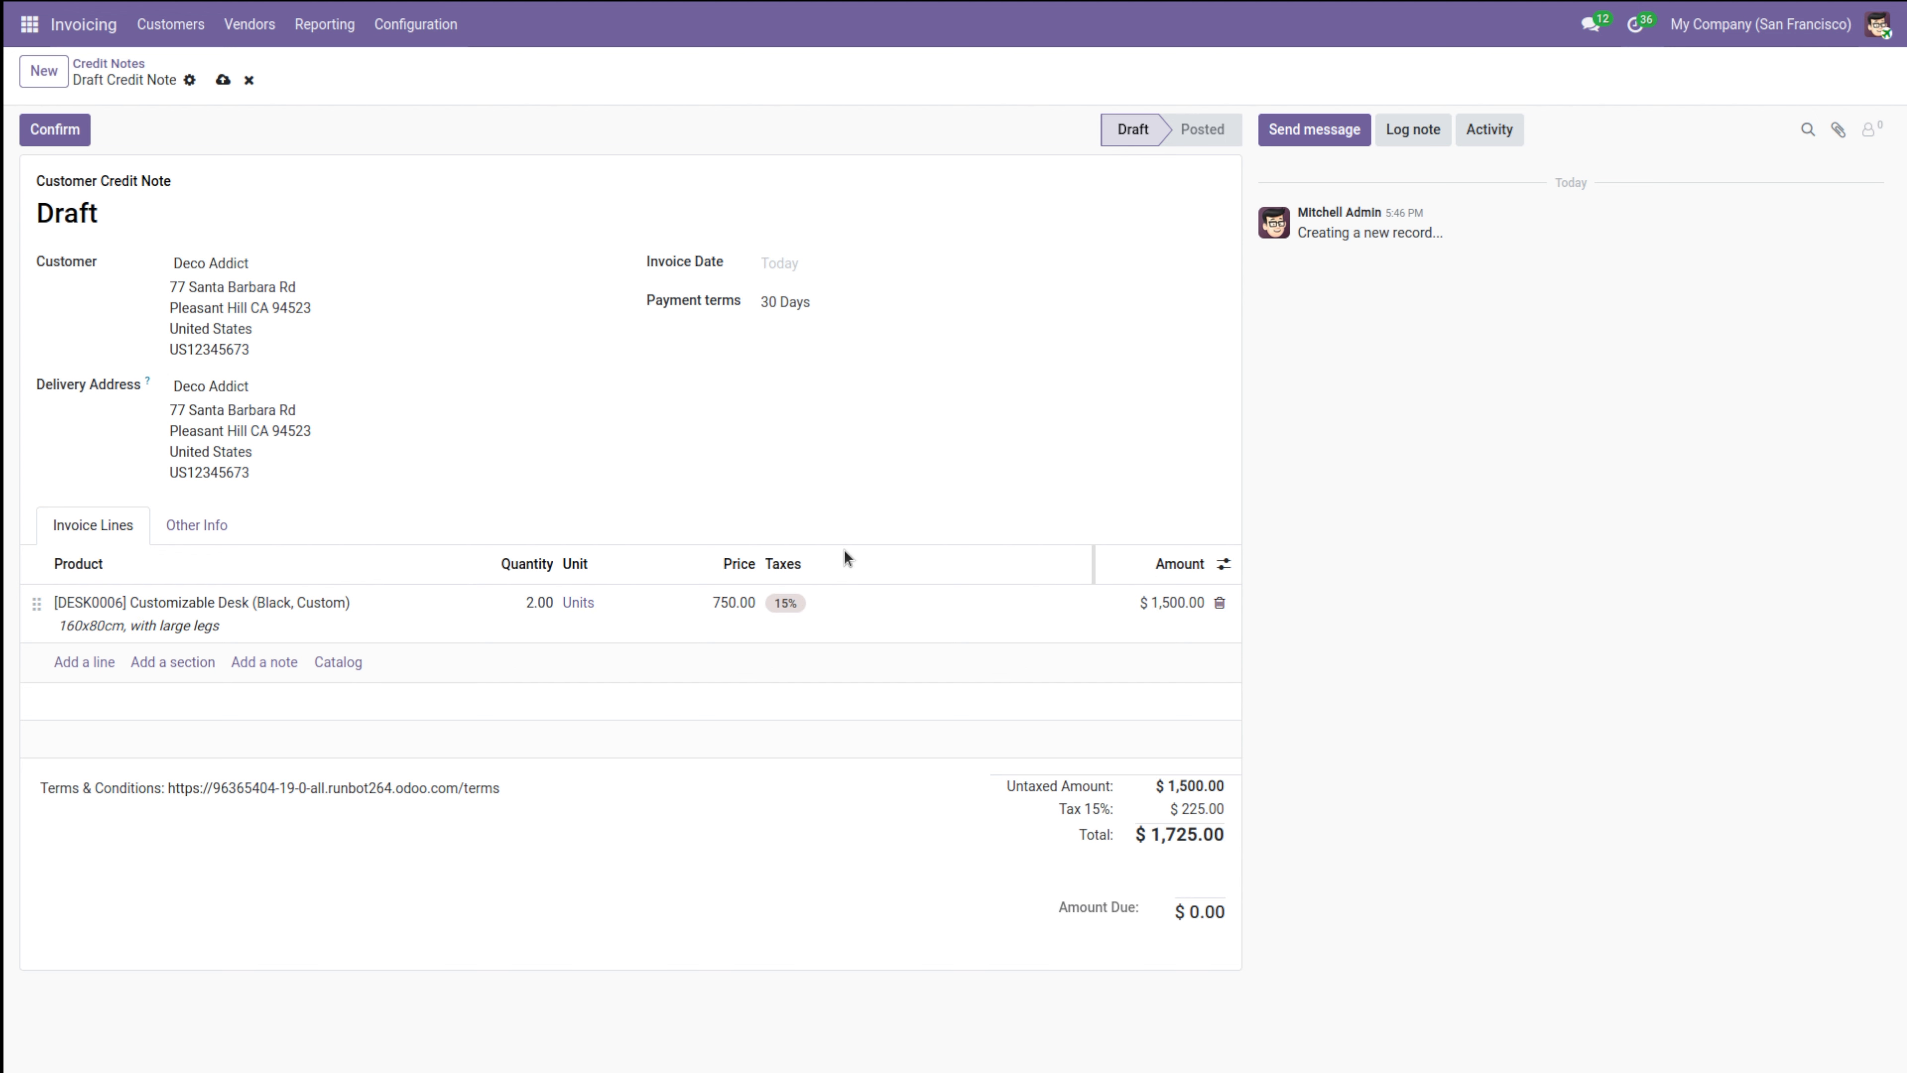
Confirm the customer credit note and review its outstanding debits.
click(34, 131)
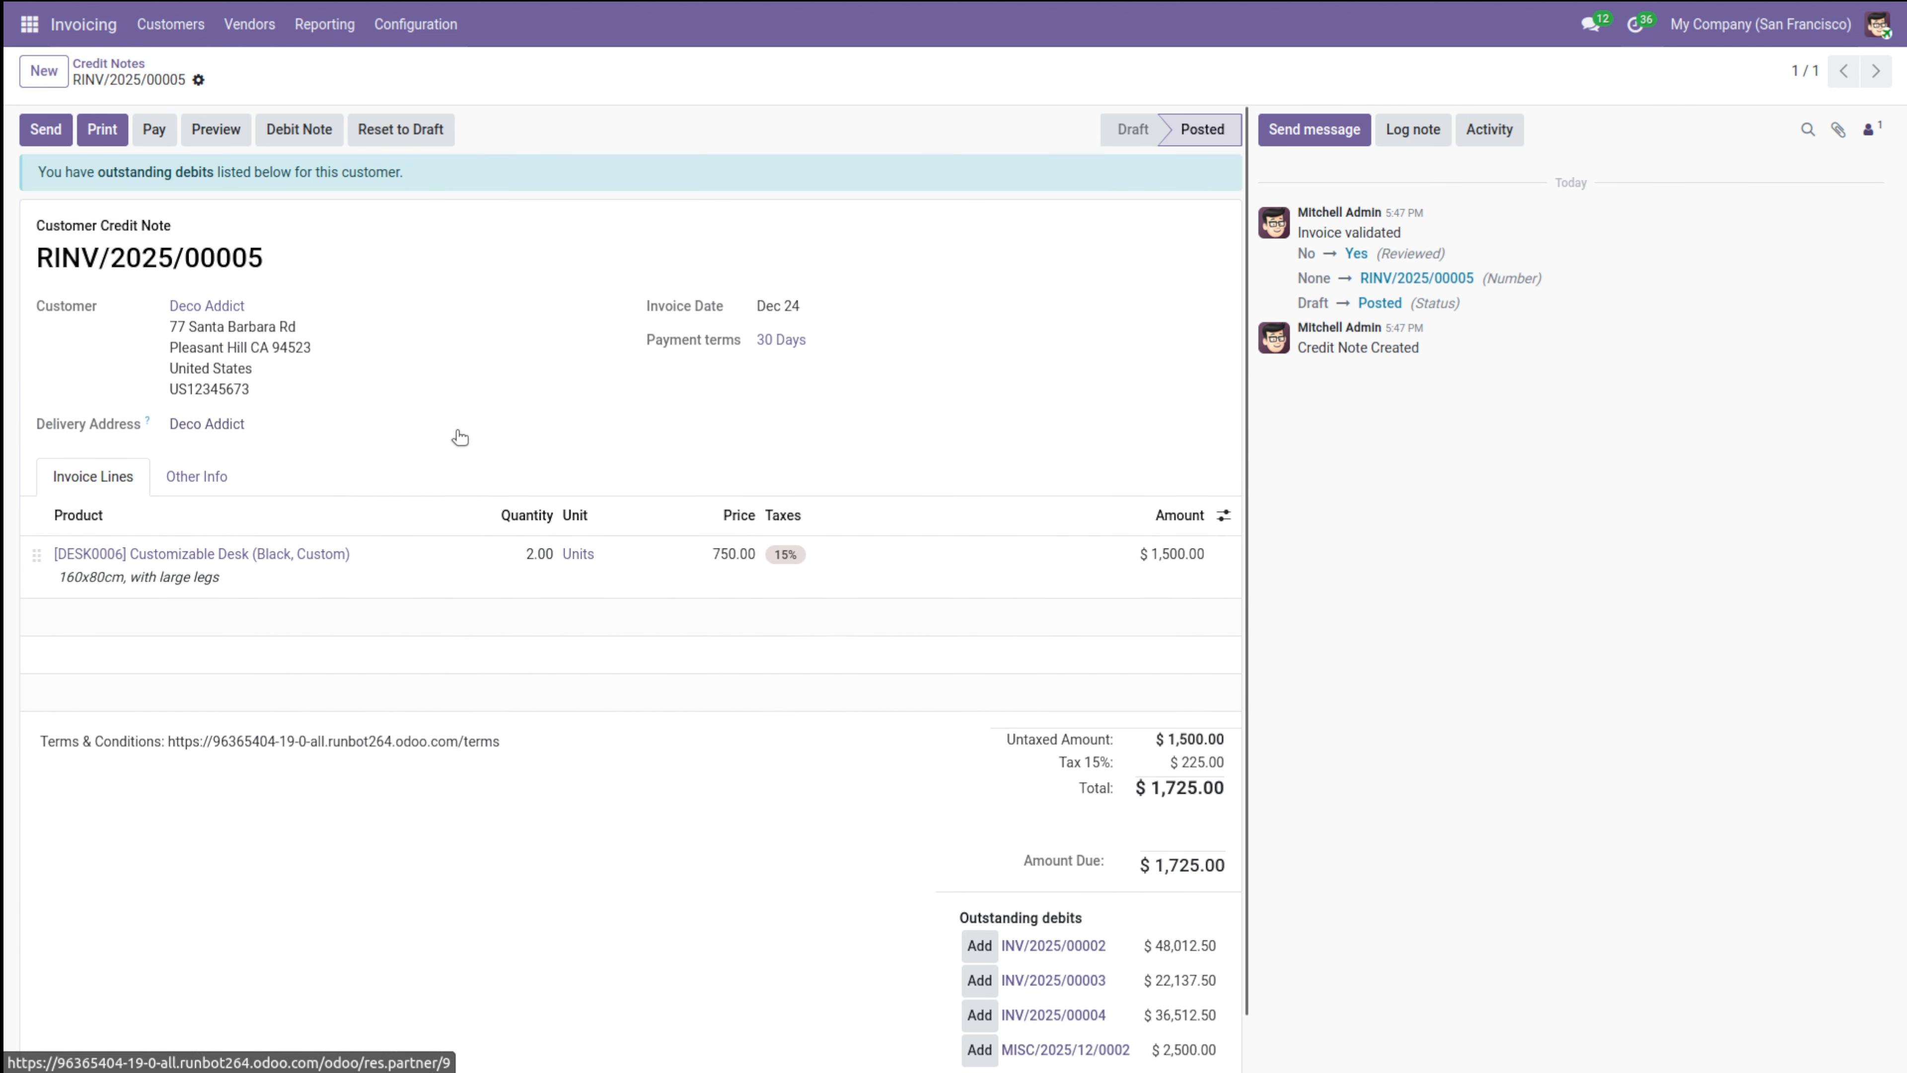
scroll(949, 693, down, 1)
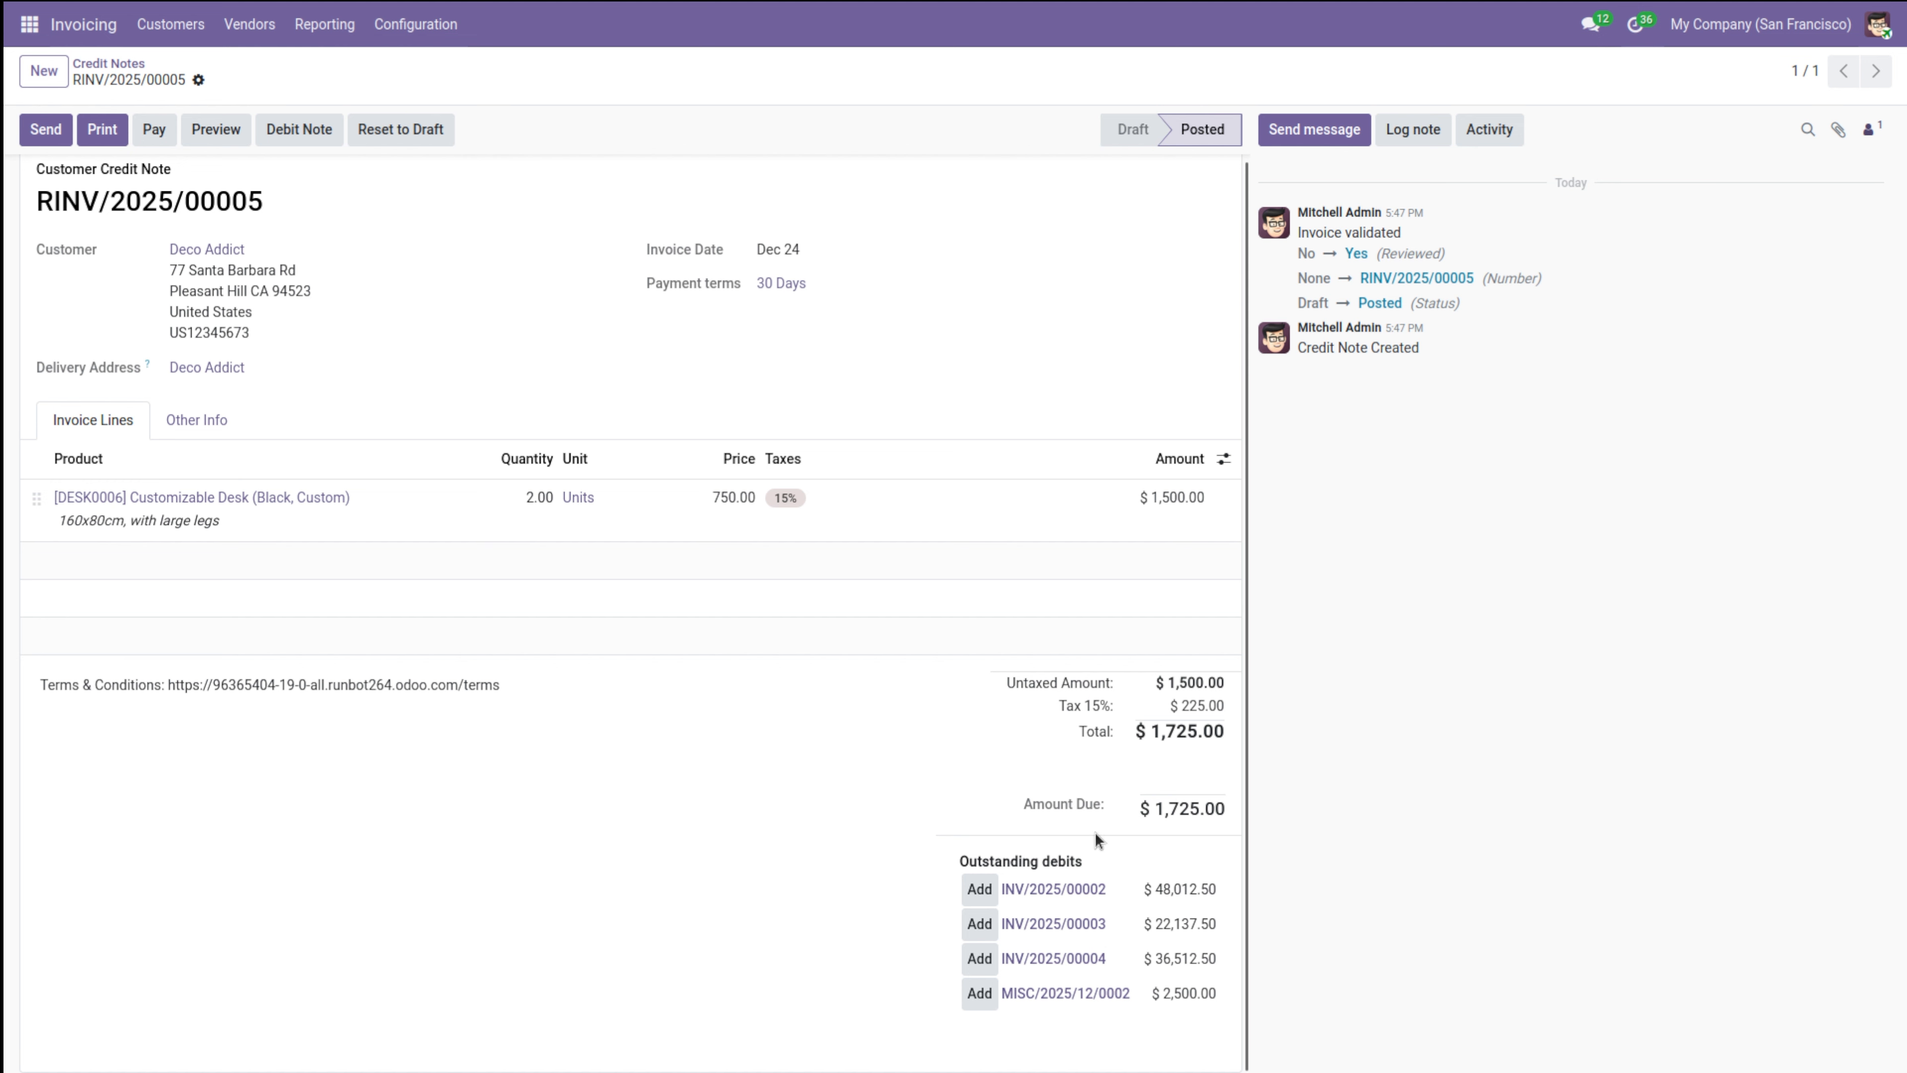
Register the payment of the customer credit note through the Bank journal with Manual Payment.
scroll(759, 458, up, 1)
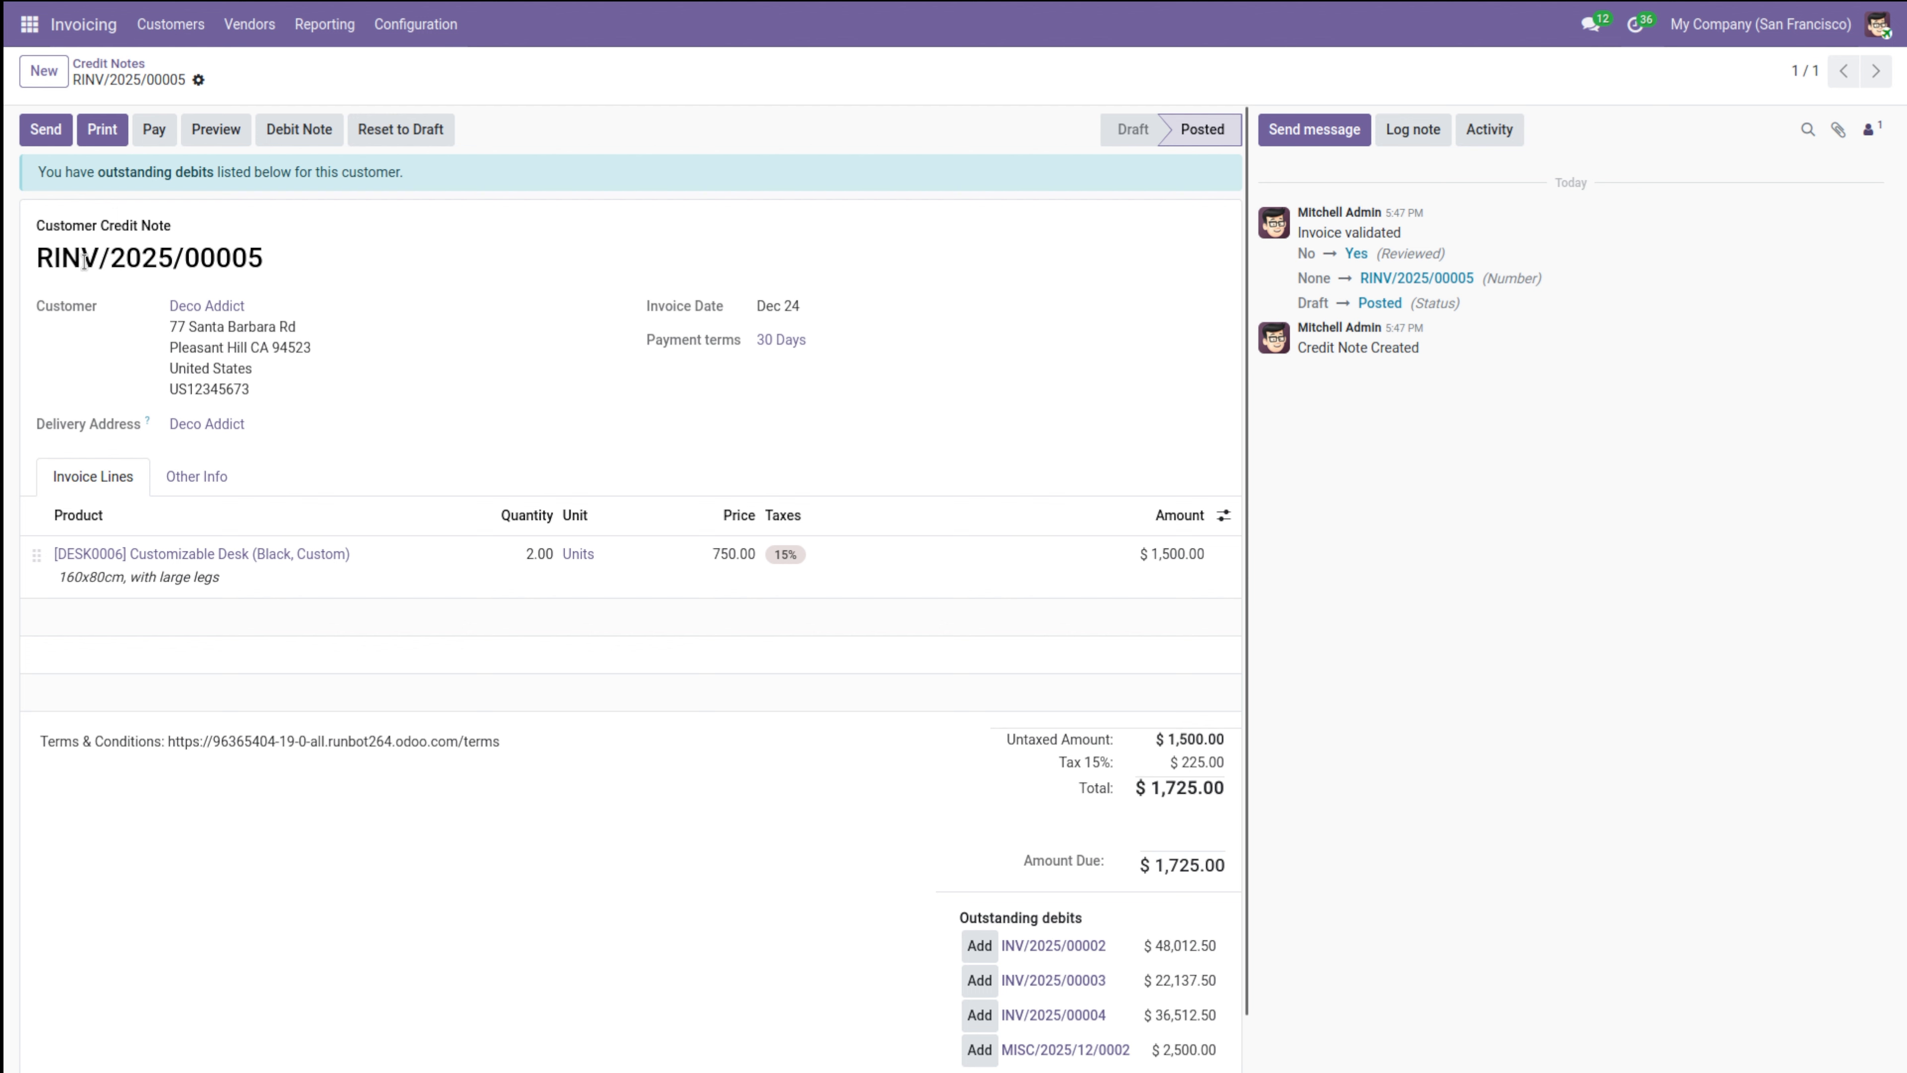
click(304, 134)
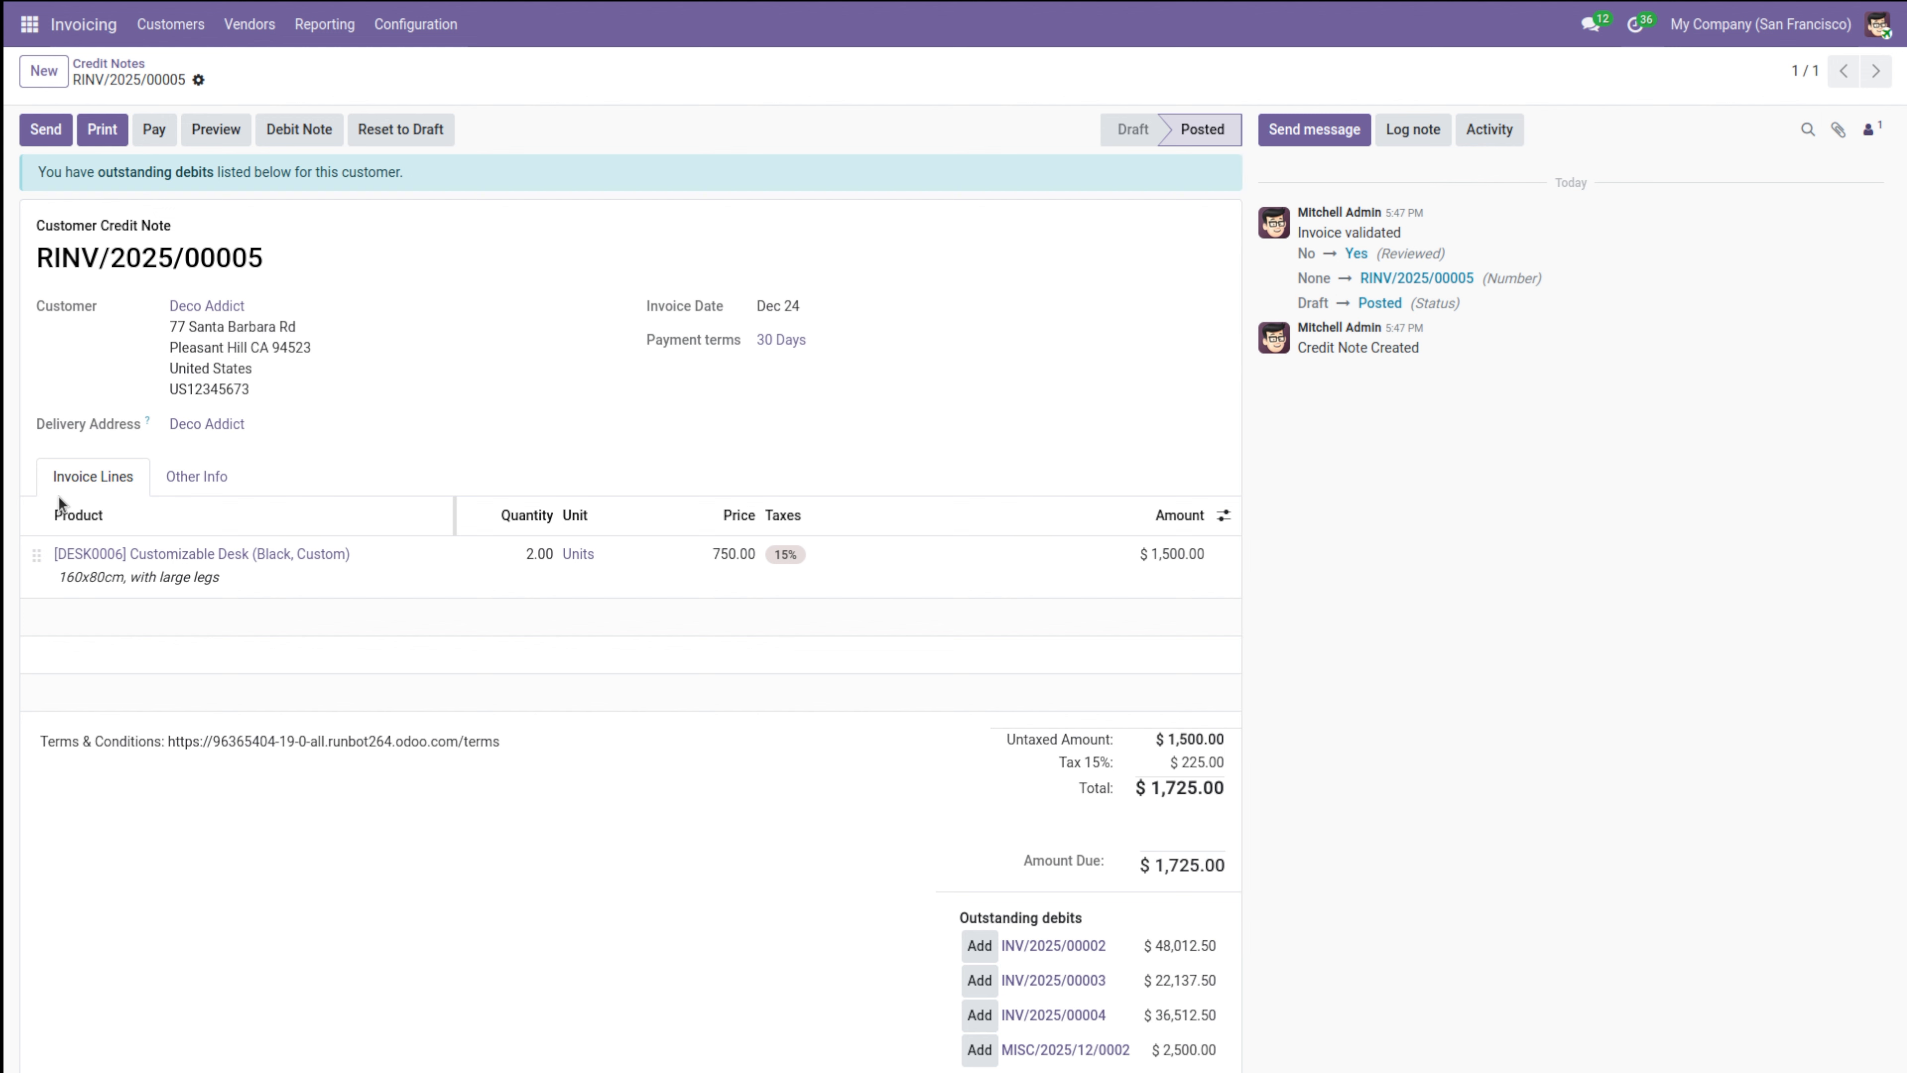
click(153, 131)
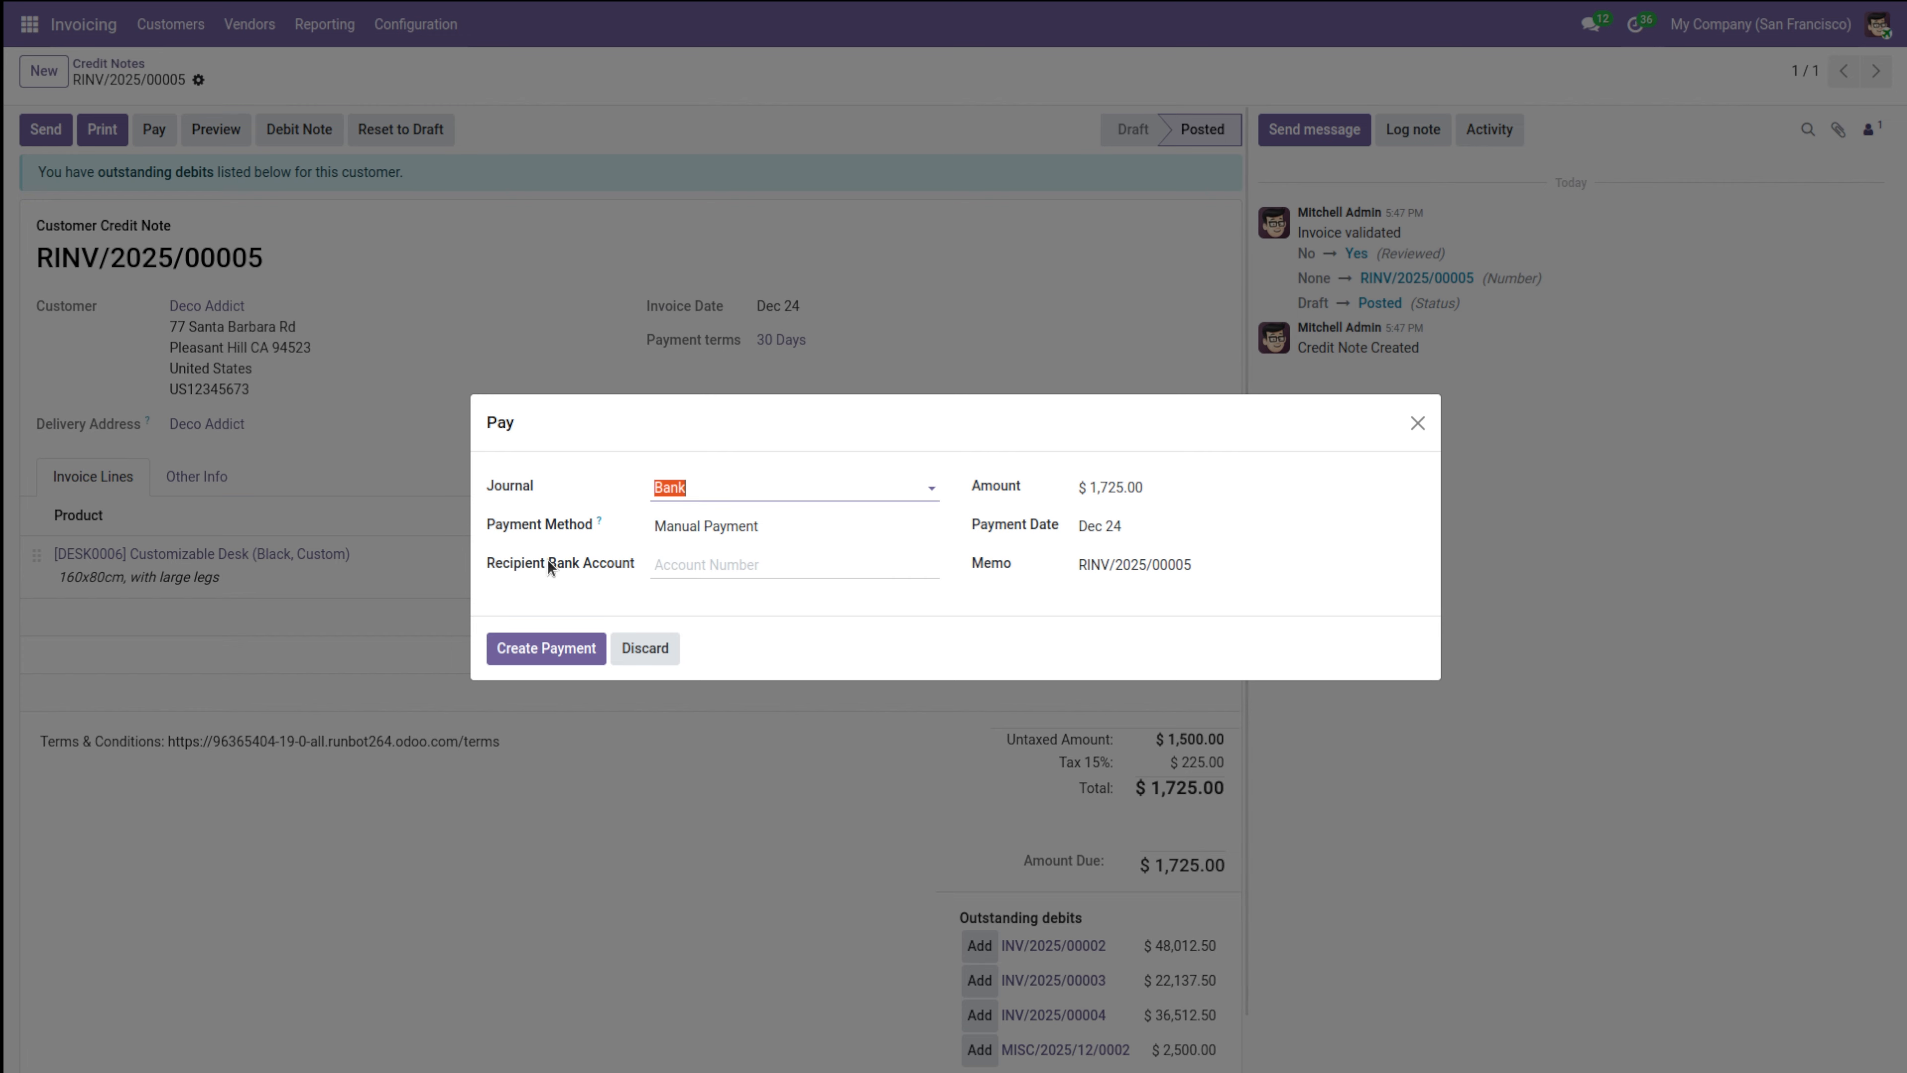
click(575, 648)
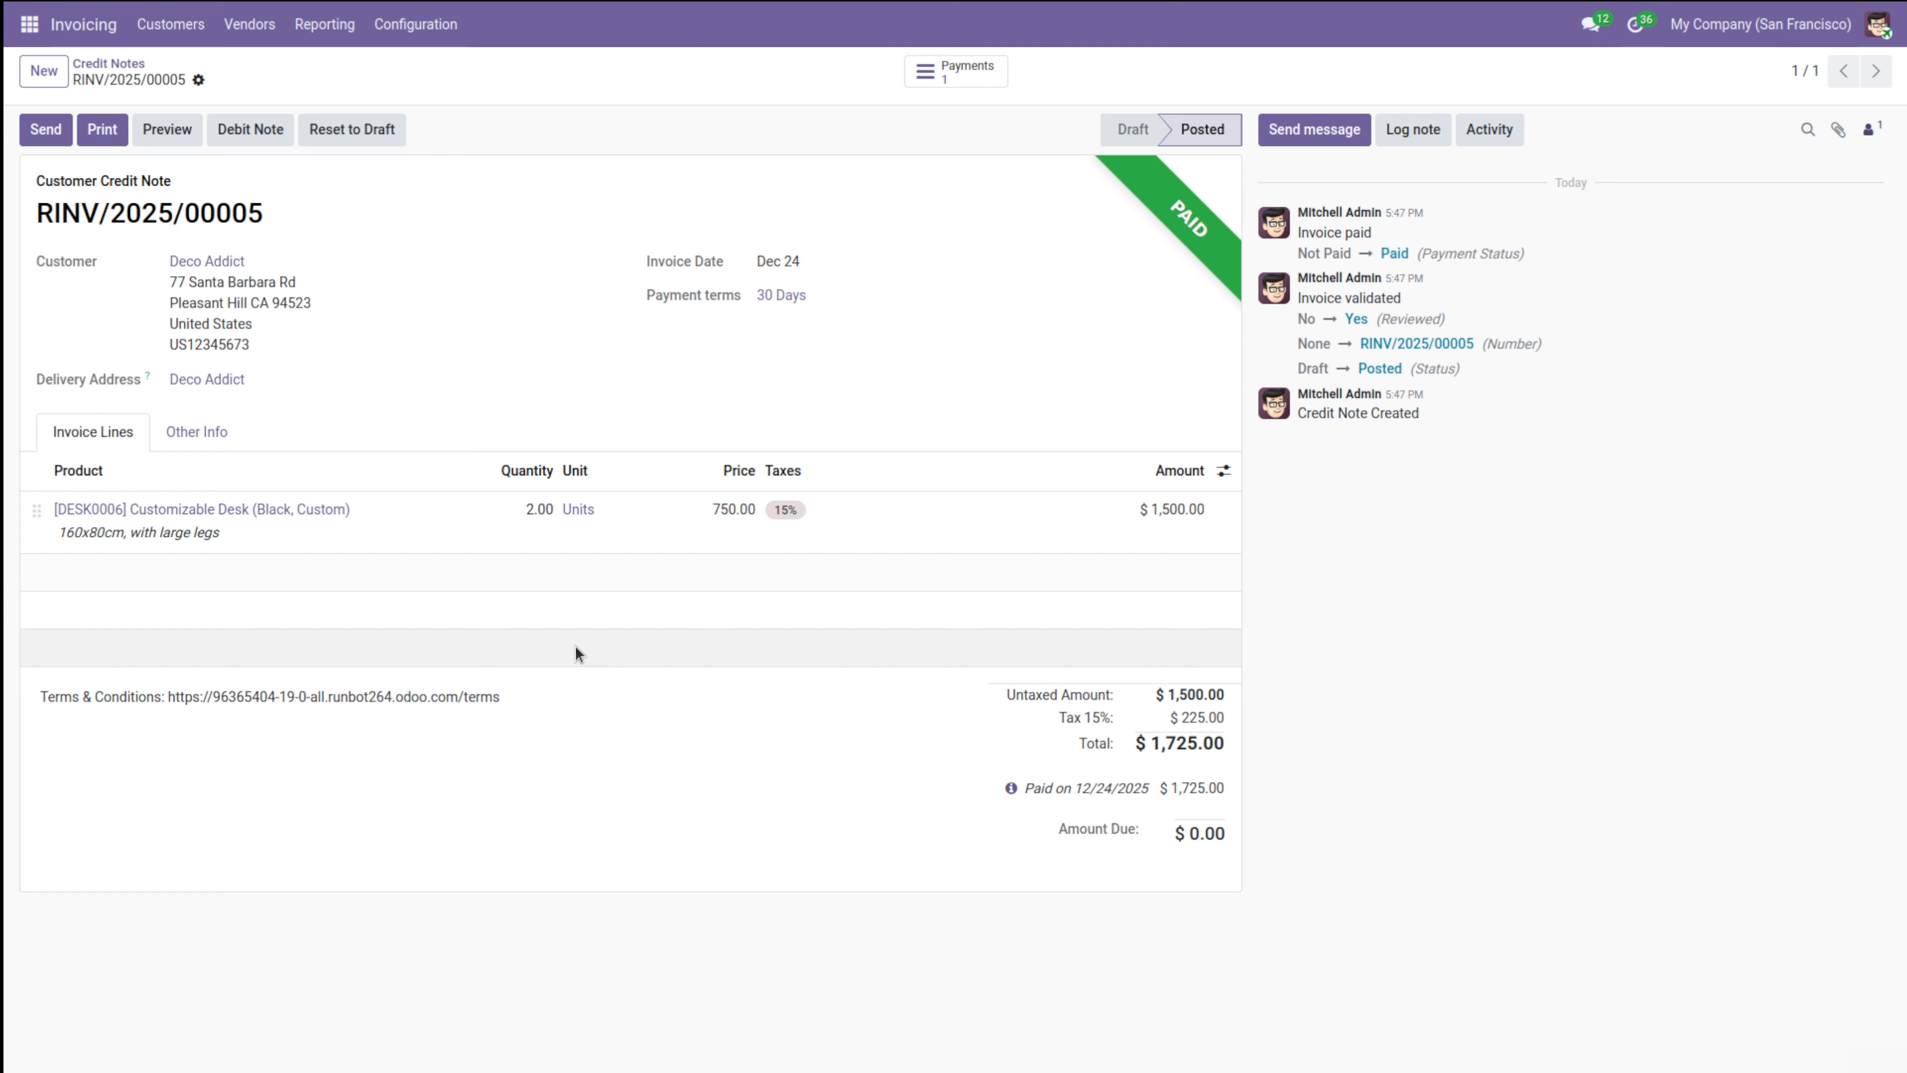
Return to the credit note list and open the list of customer payments.
click(119, 64)
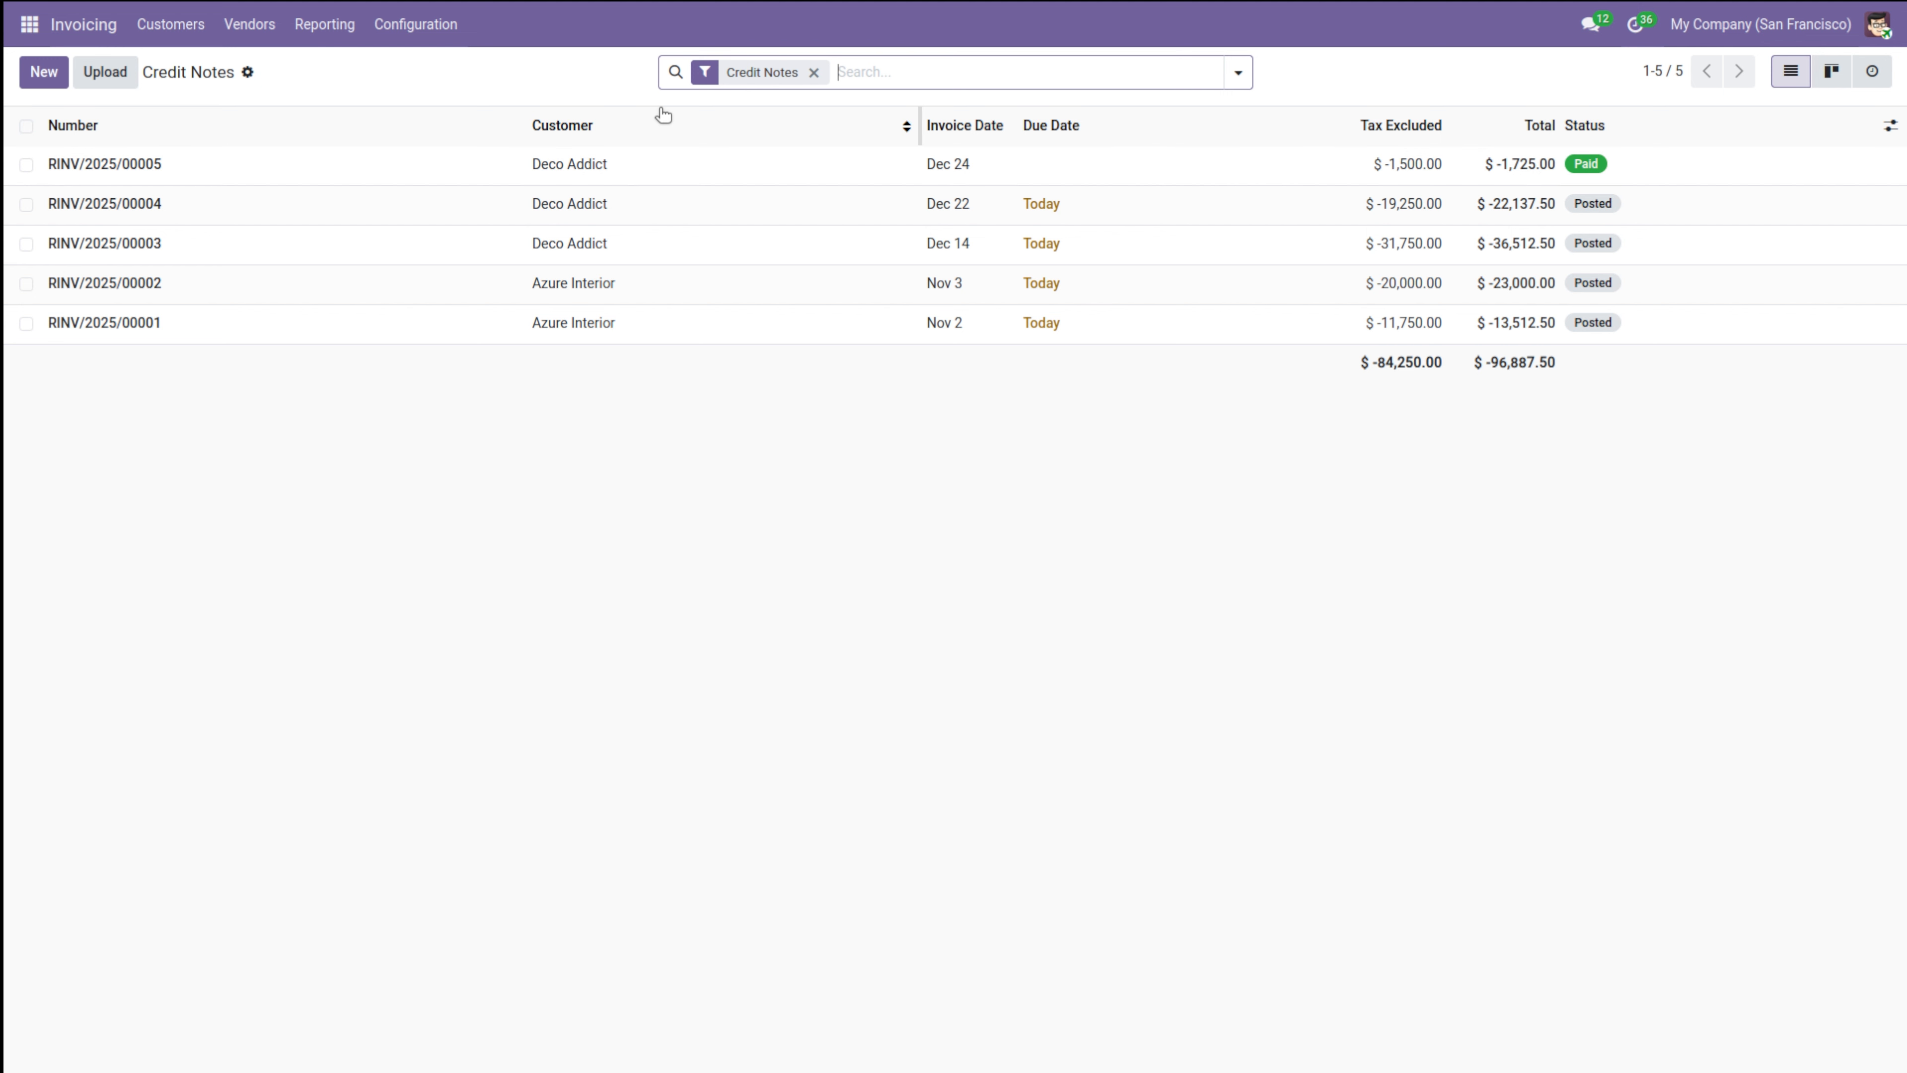
click(176, 25)
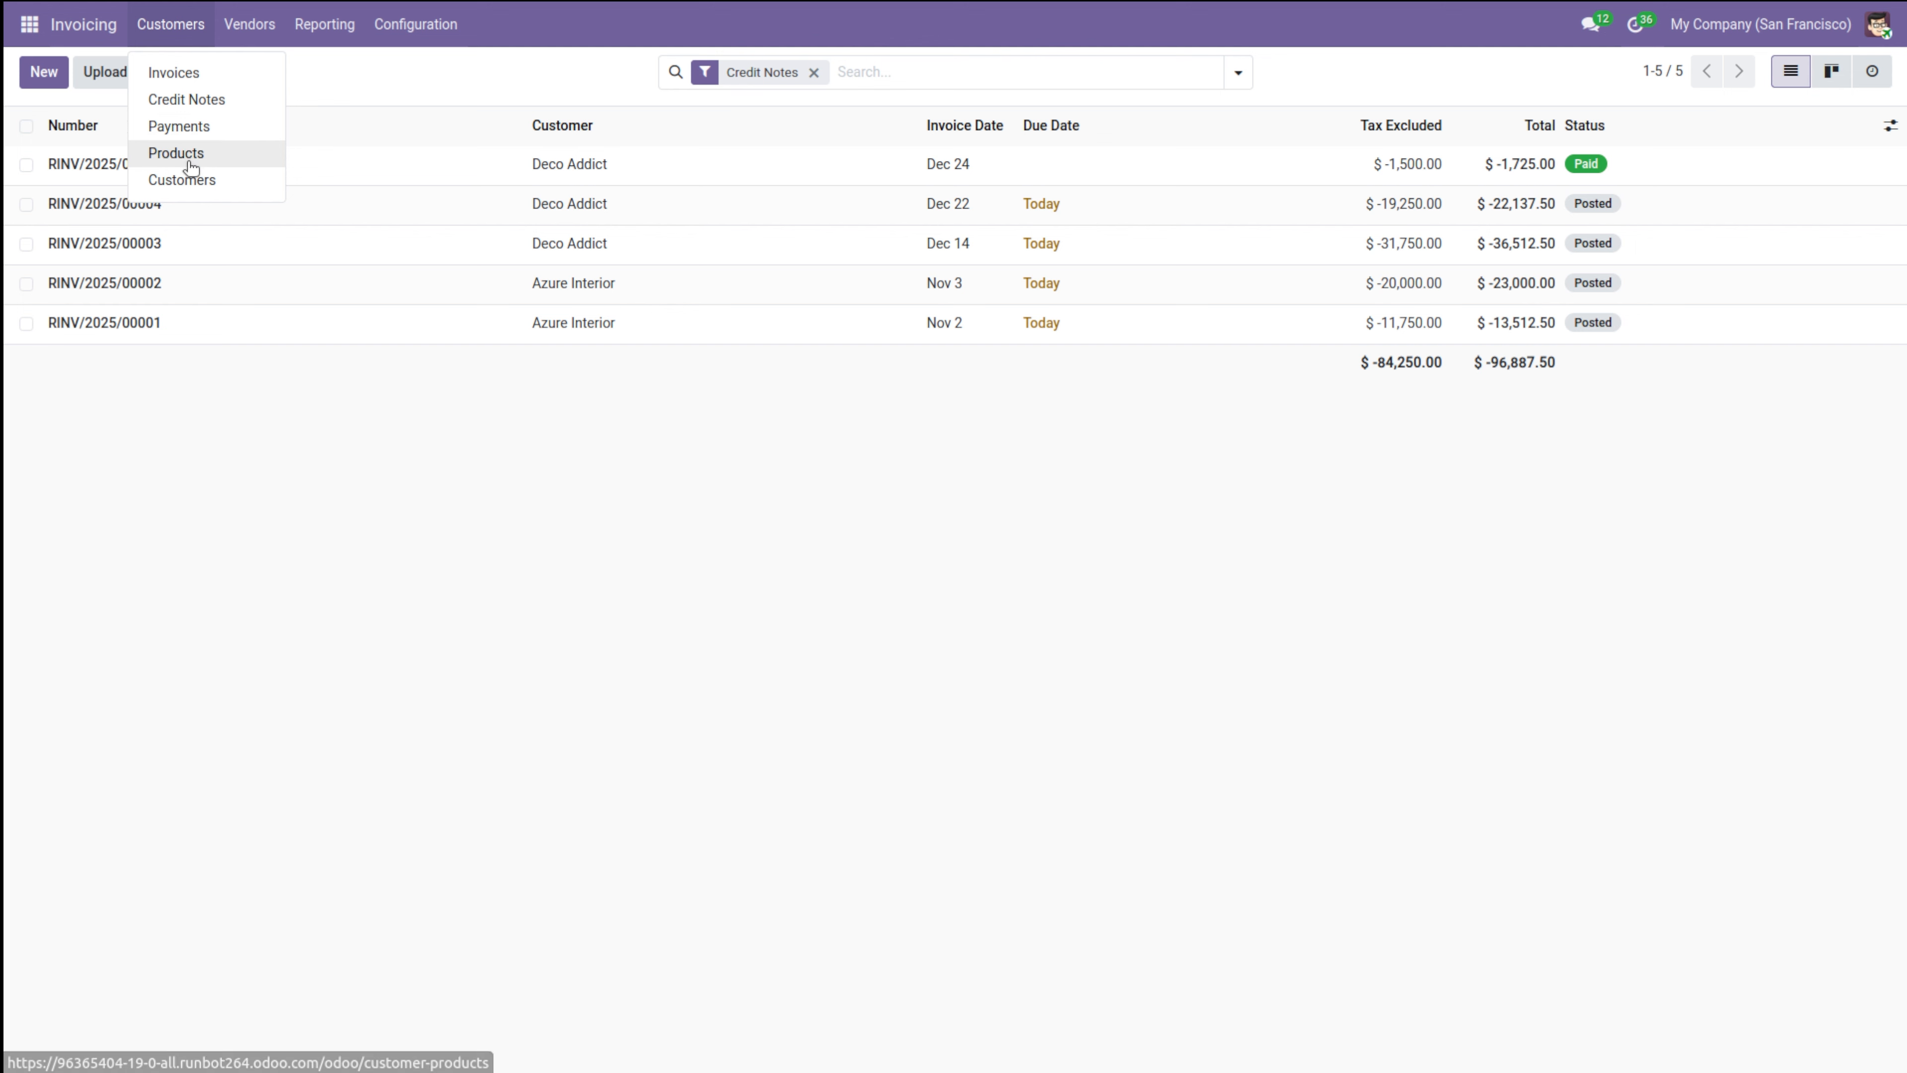
click(196, 125)
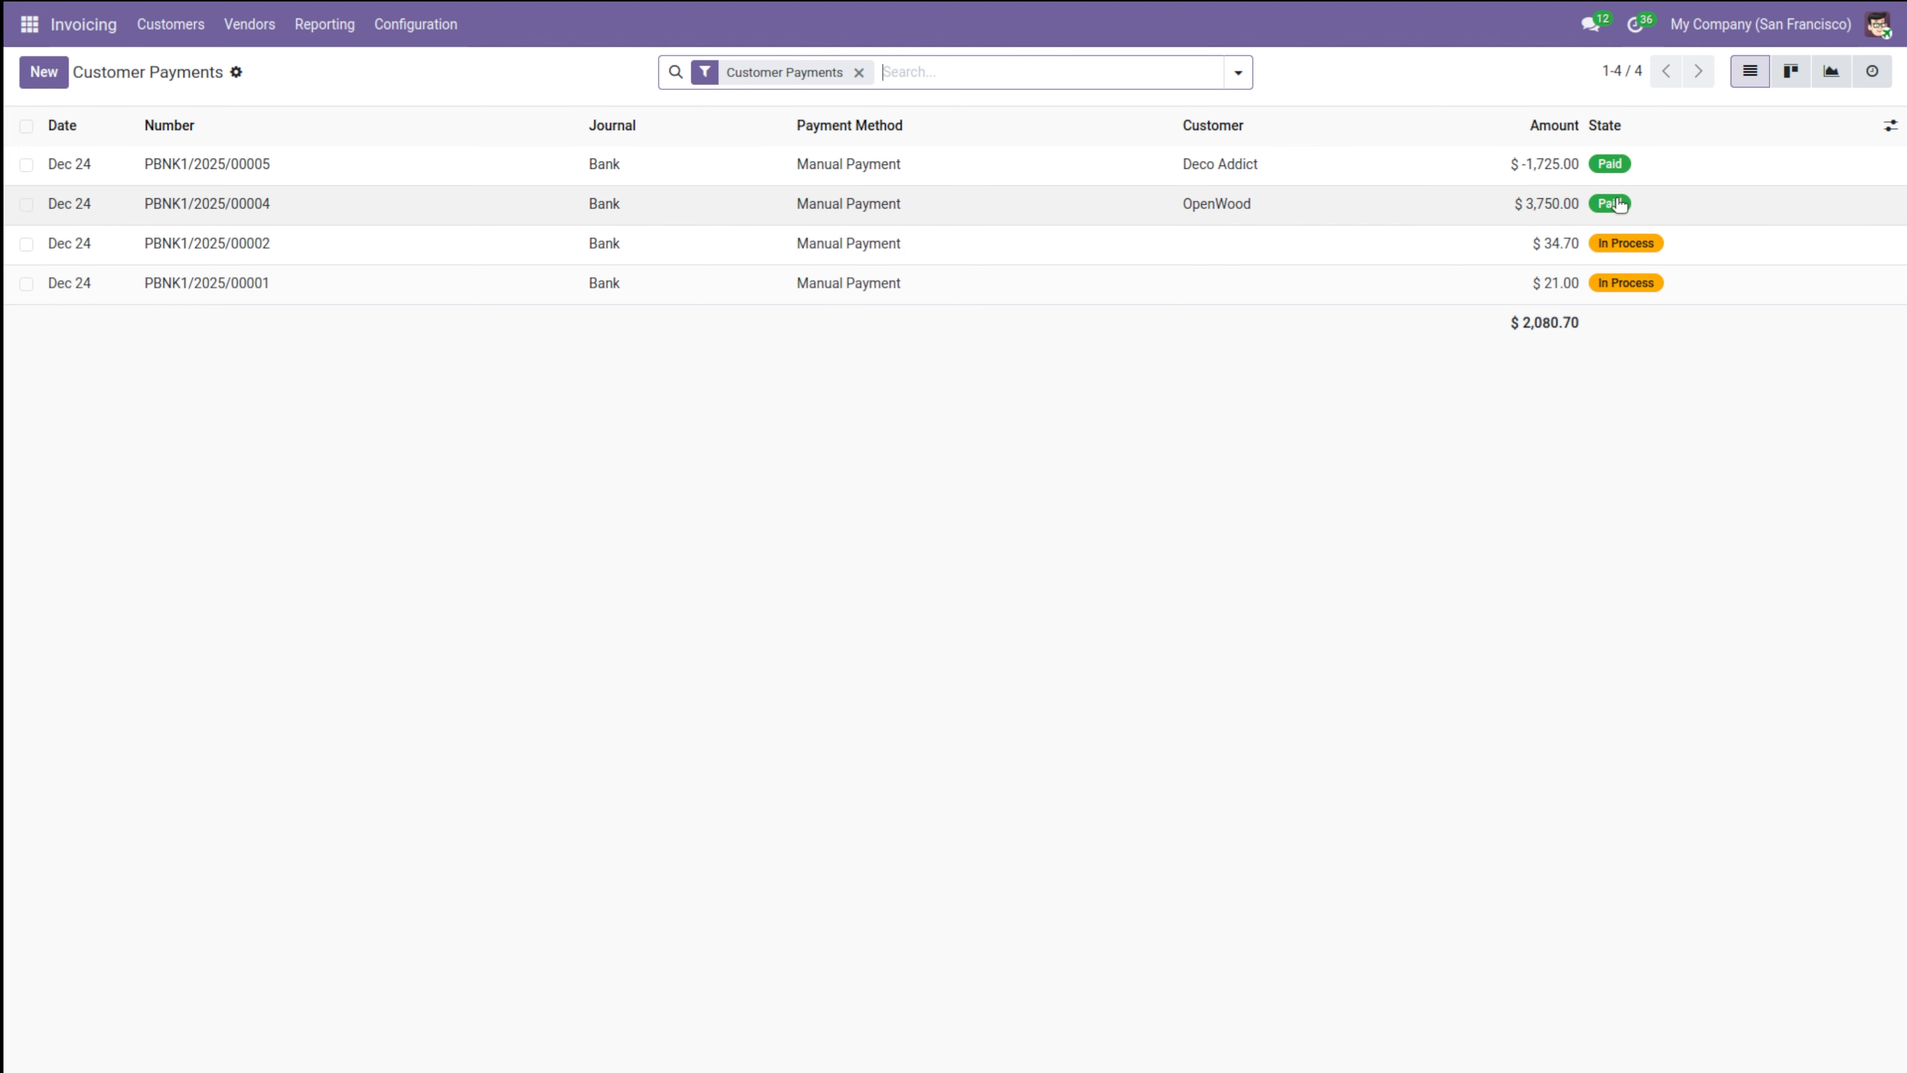
Create a received customer payment of $500 in the Bank journal, choosing the customer, and confirm it.
click(64, 85)
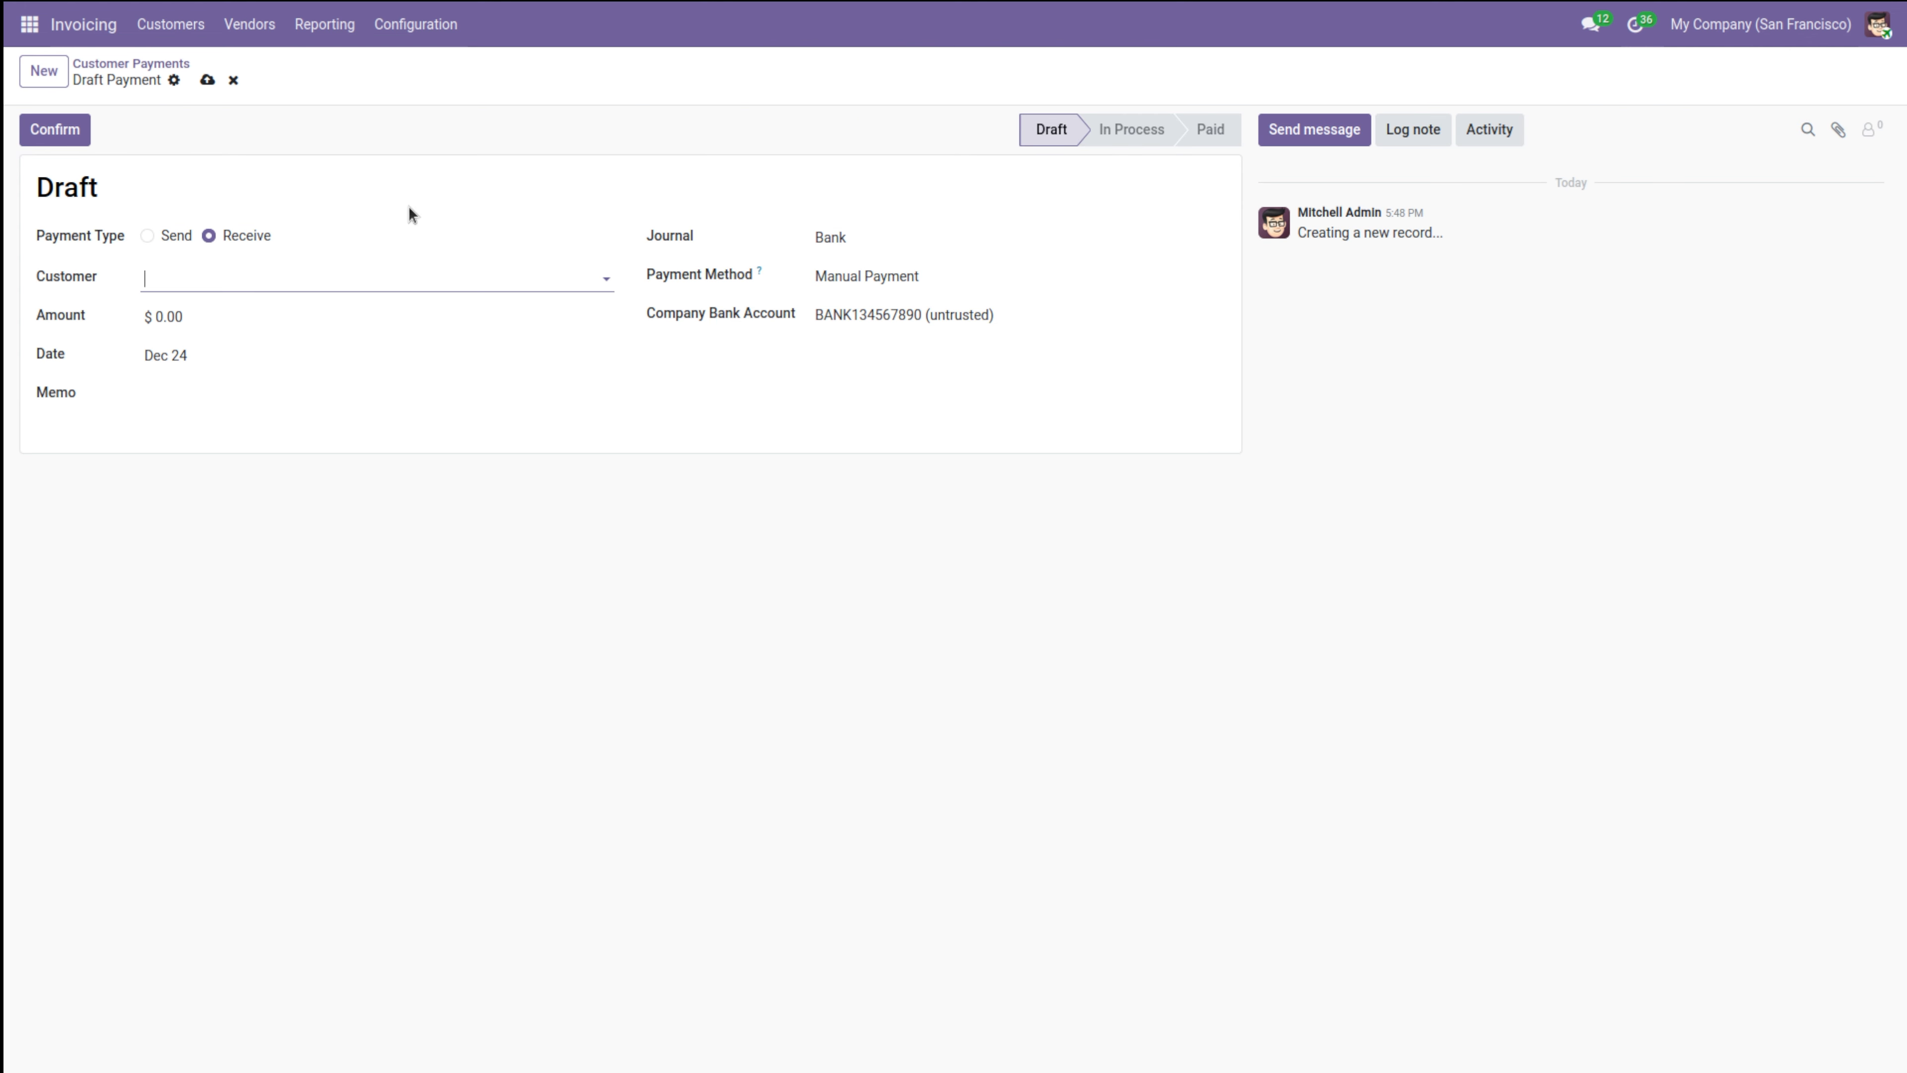
click(342, 272)
key(Escape)
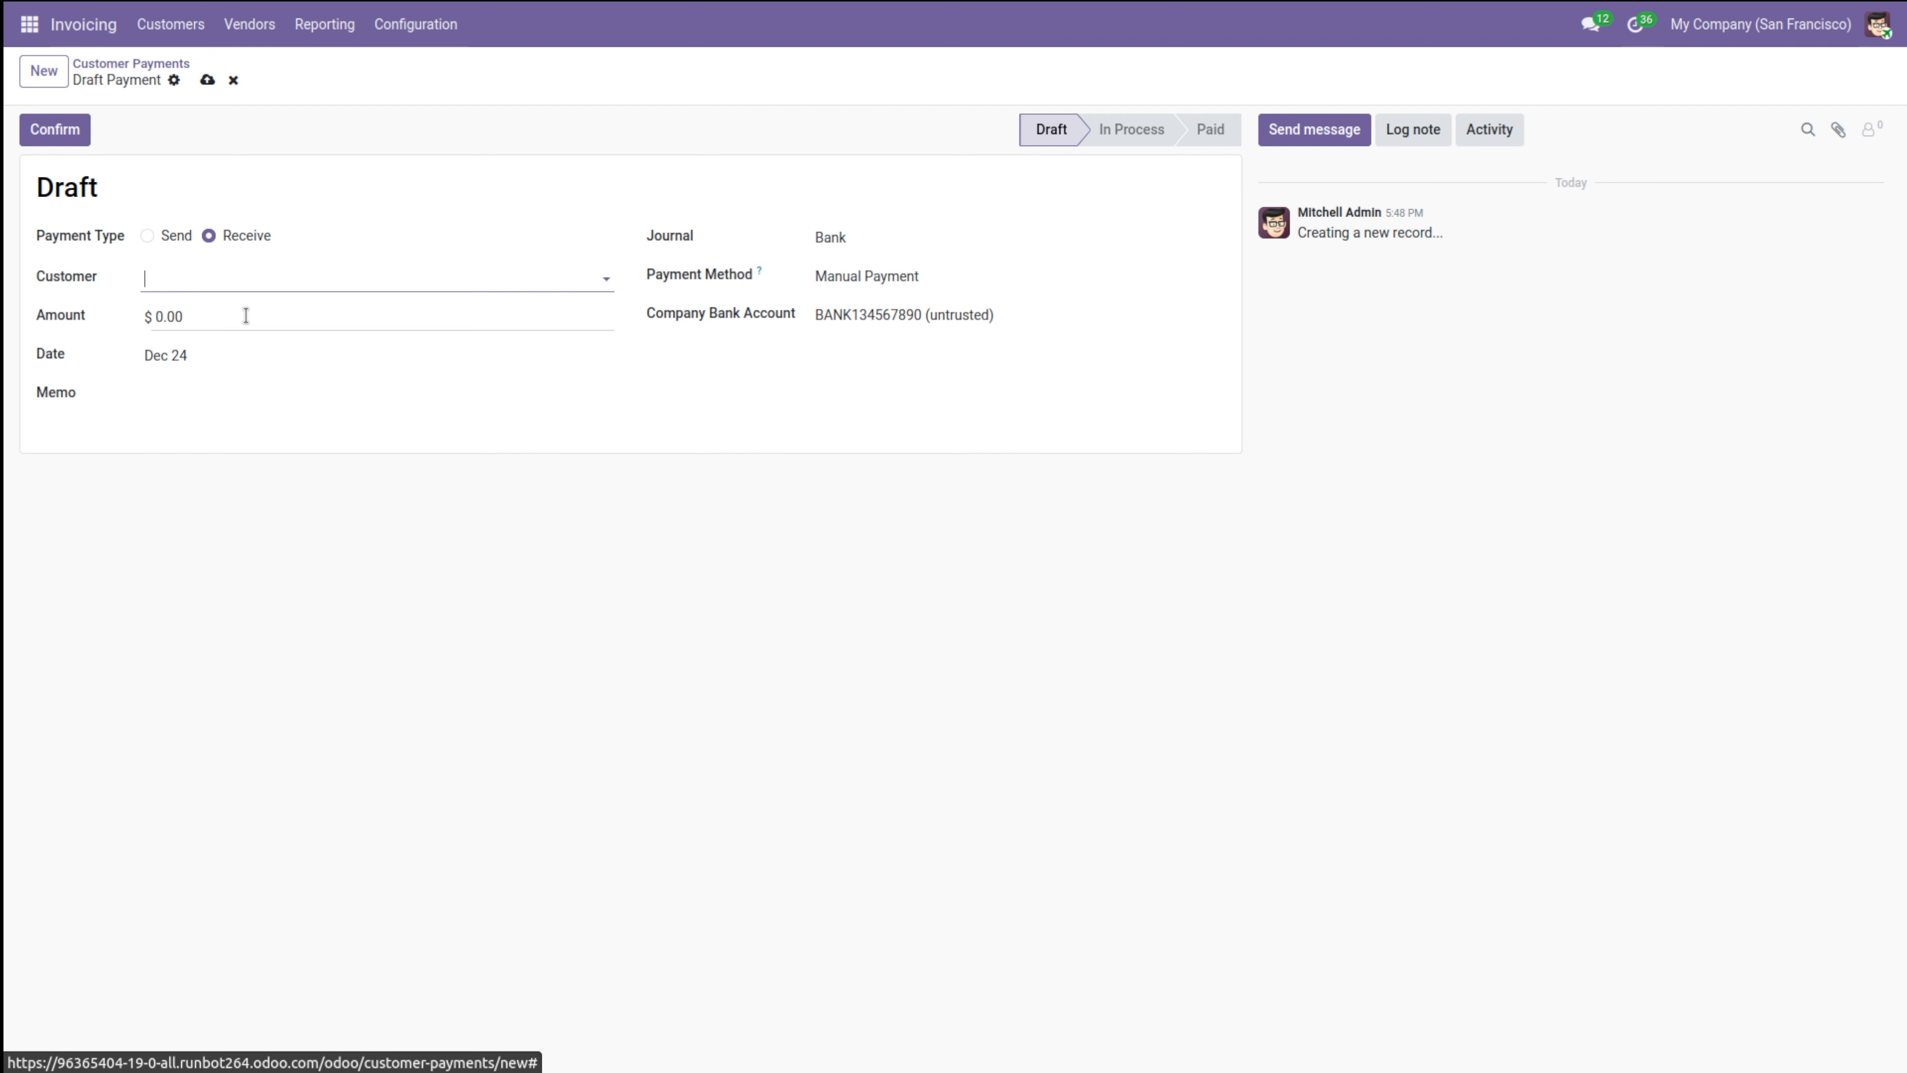
click(167, 321)
text(500)
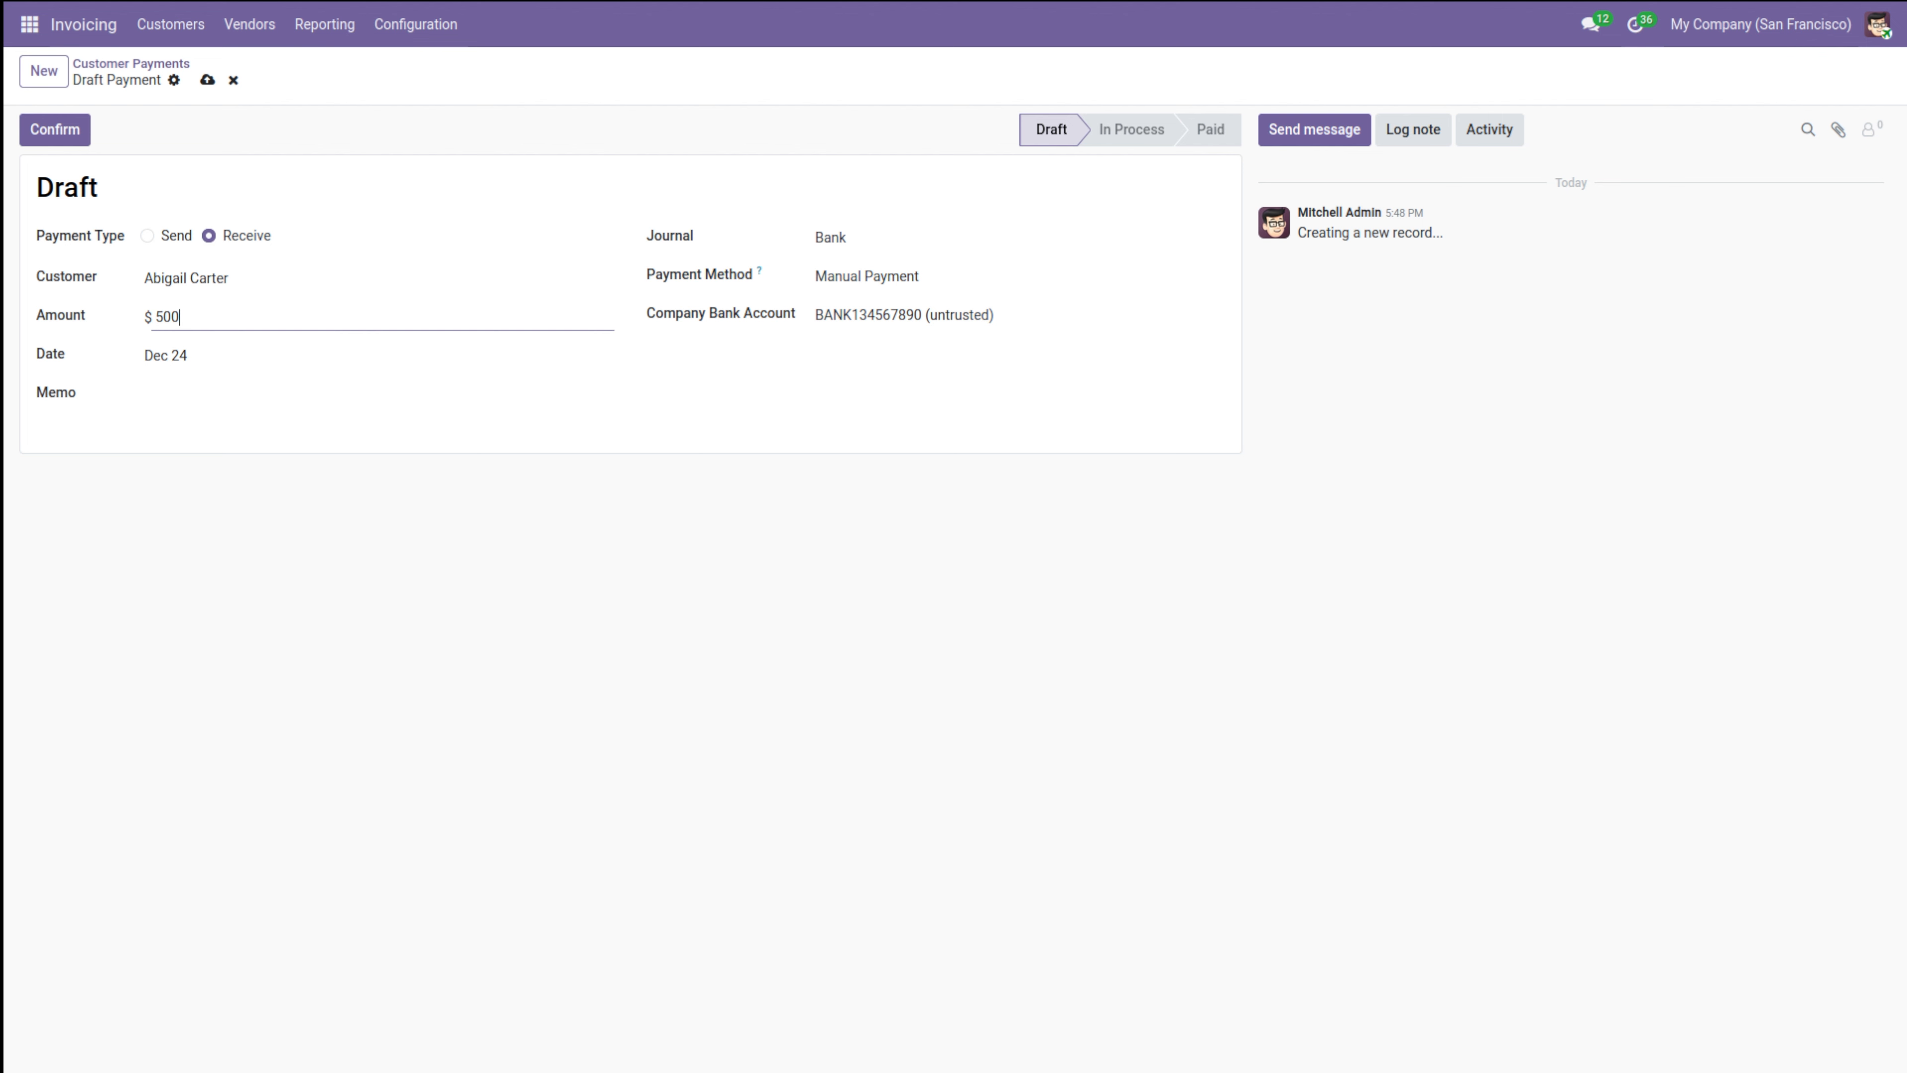
click(325, 415)
click(182, 394)
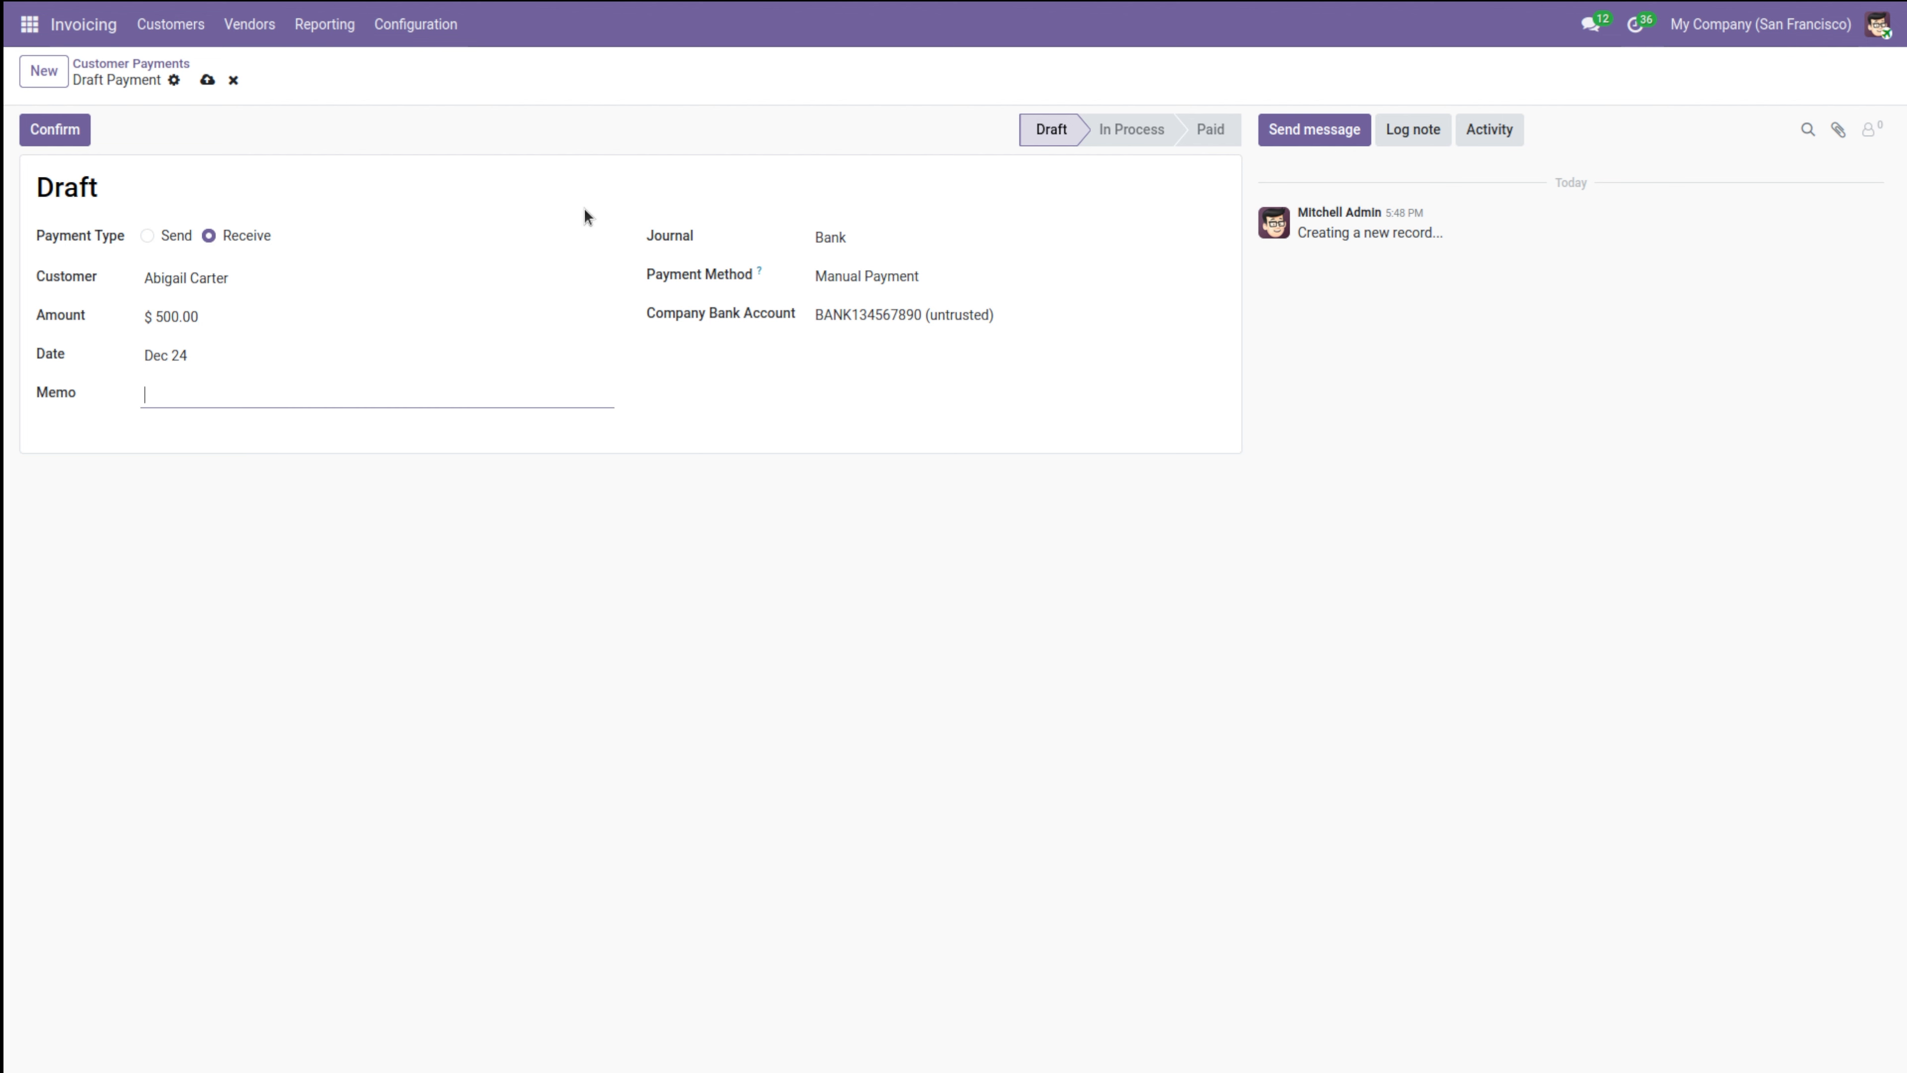
click(49, 128)
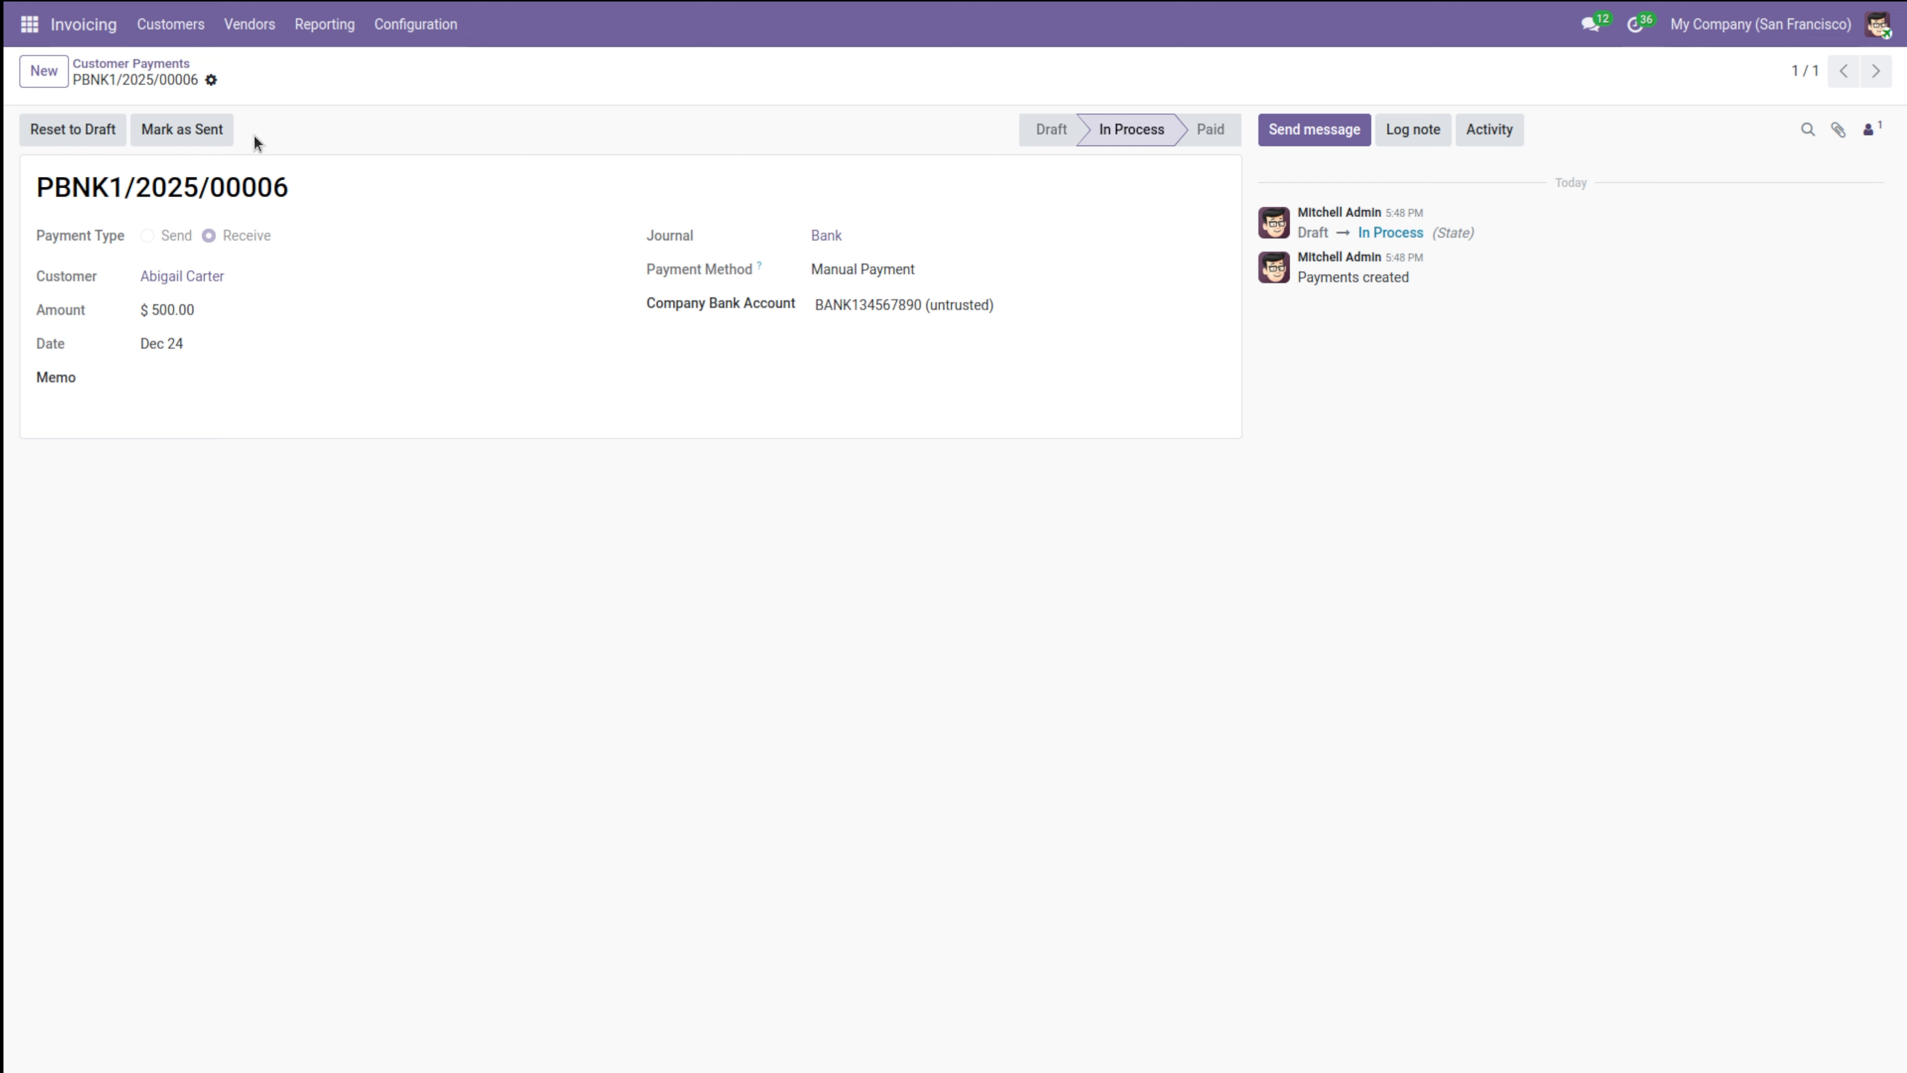
Return to the customer payments list and view the payments as Kanban cards and as a graph.
click(132, 66)
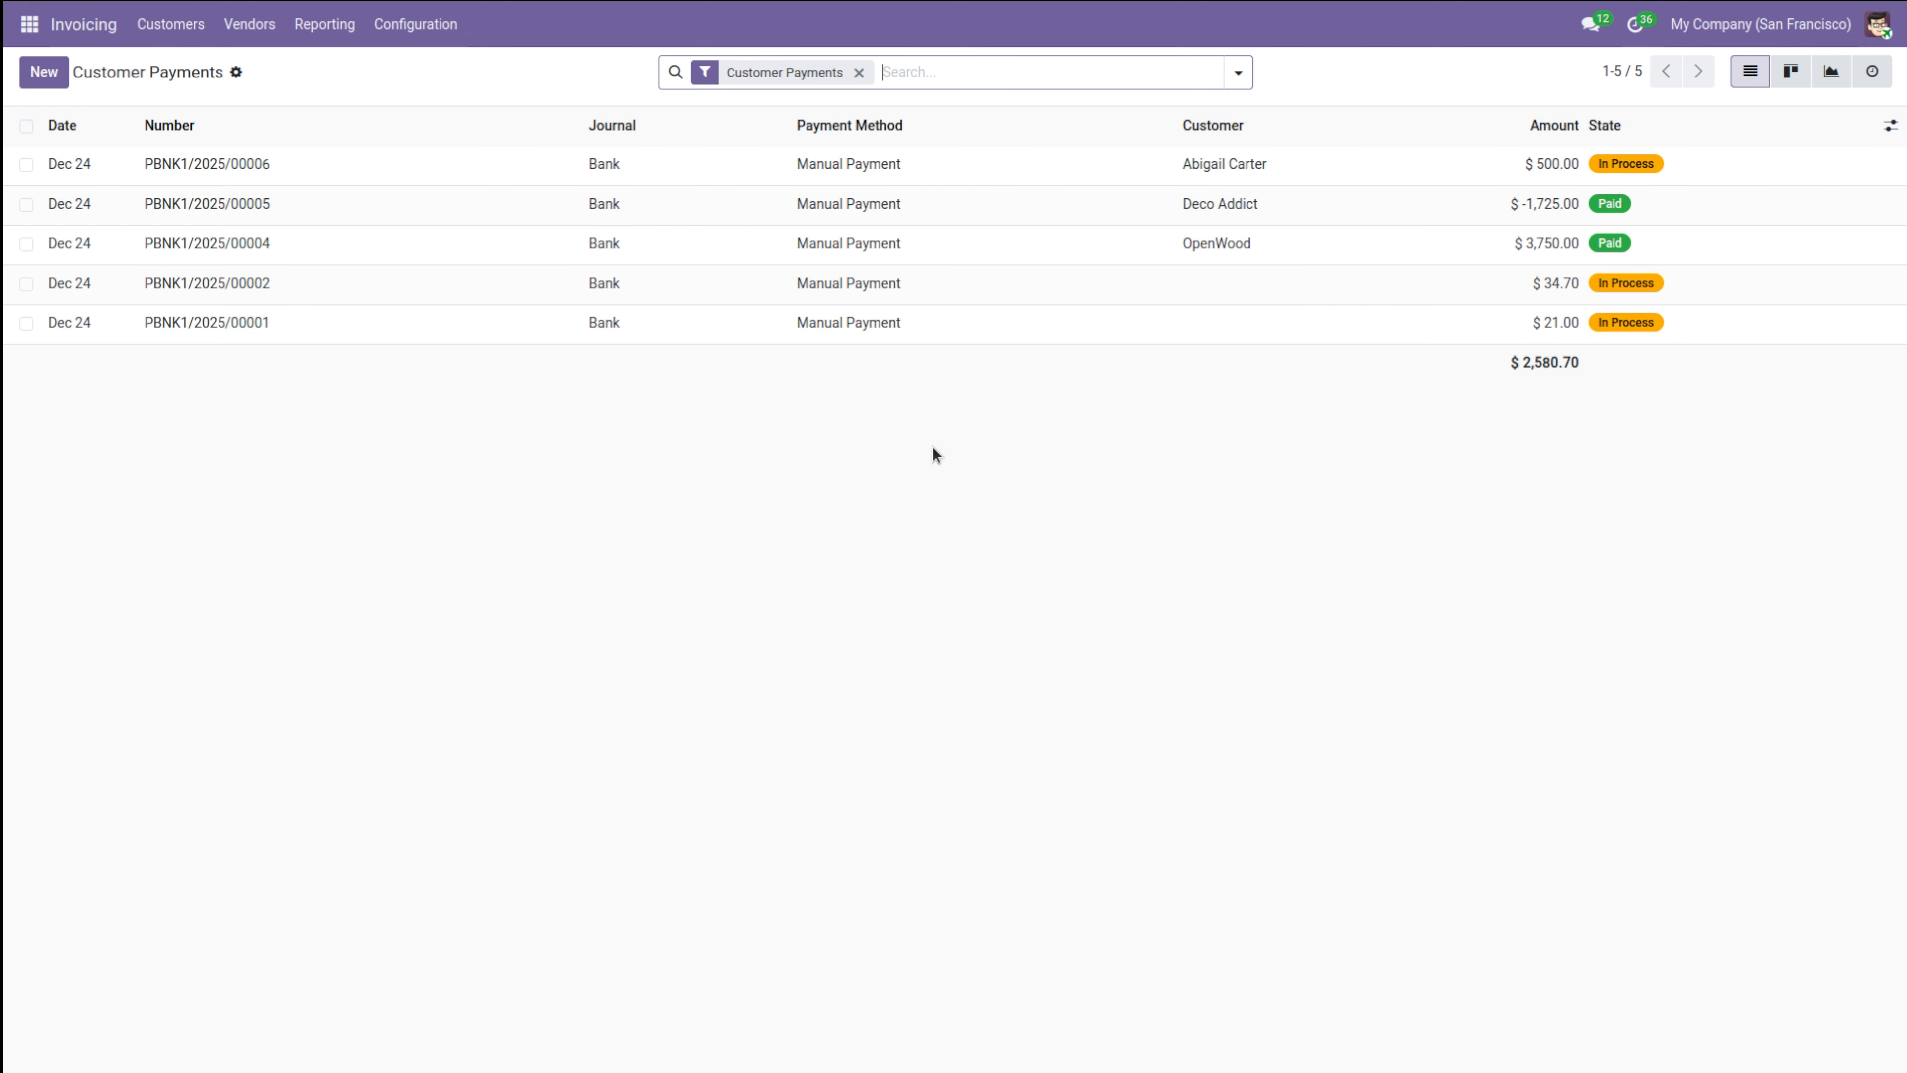
click(188, 22)
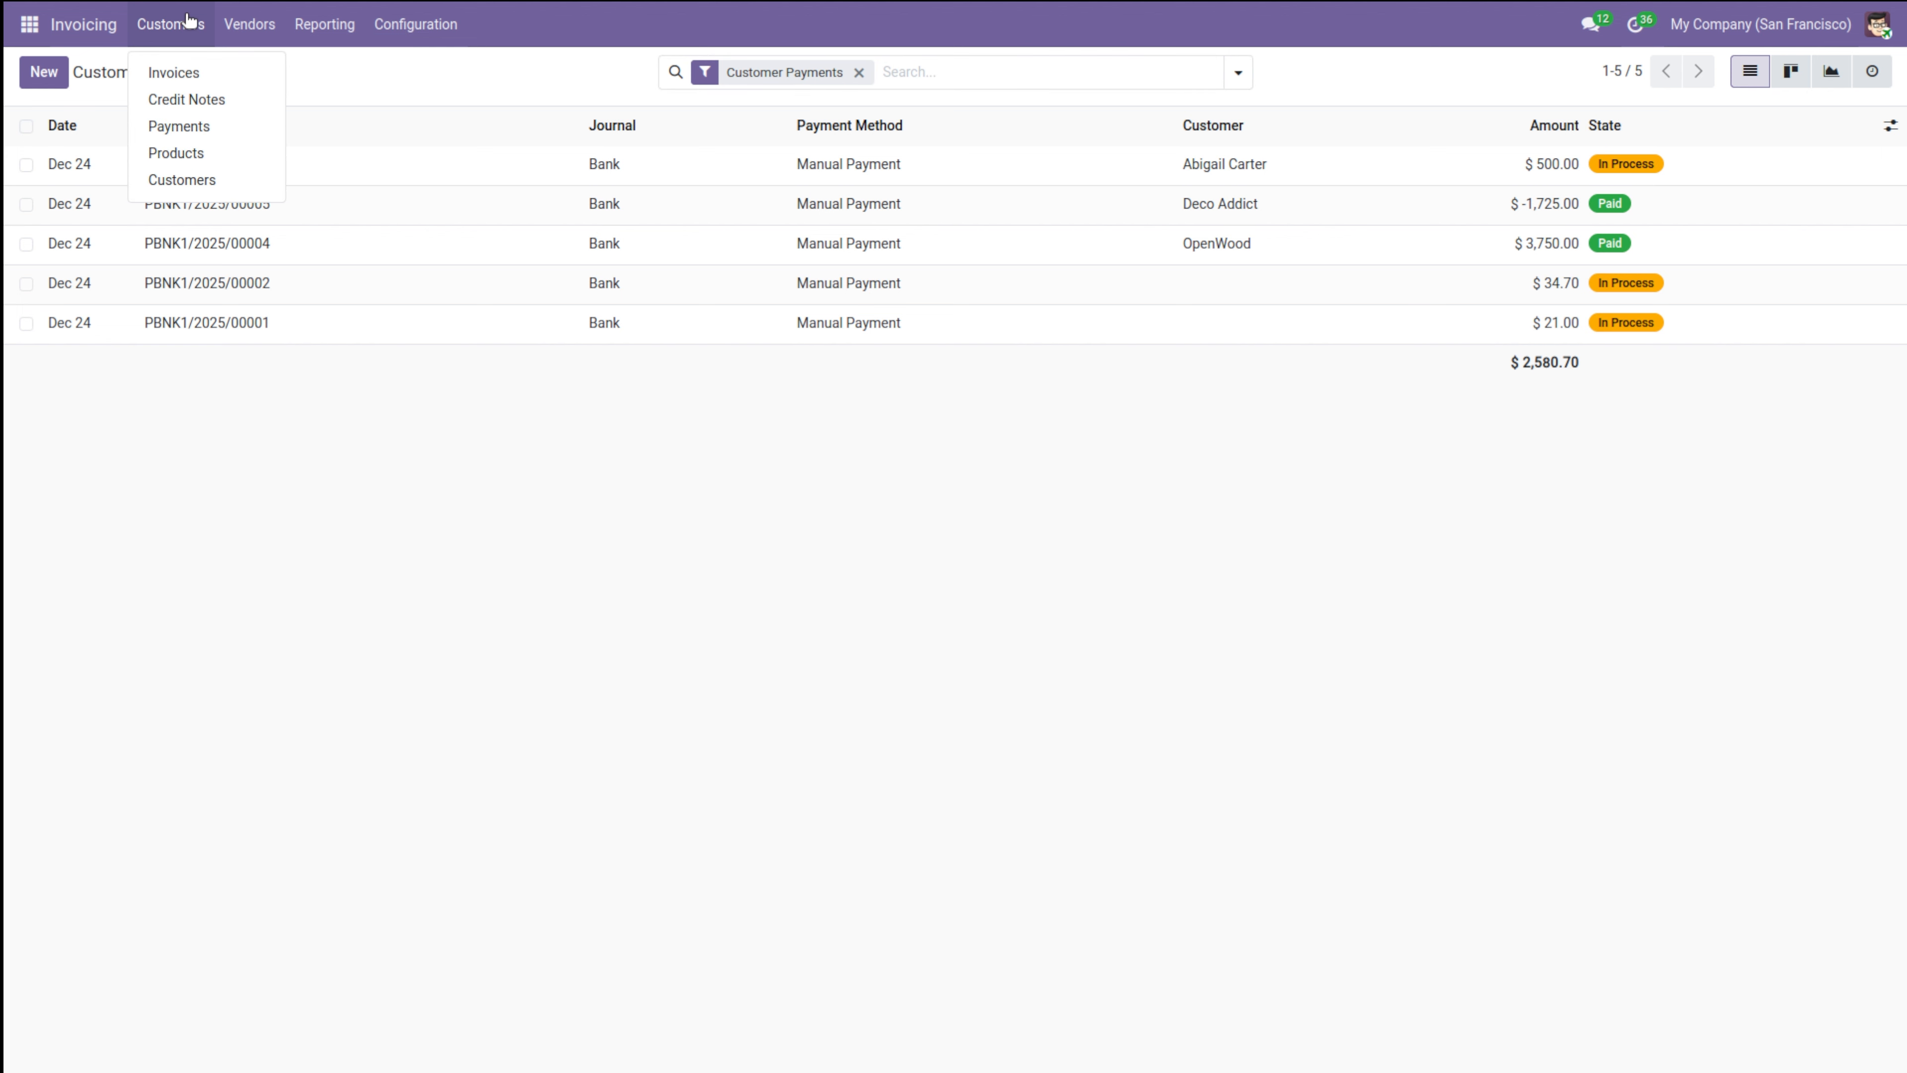
click(331, 25)
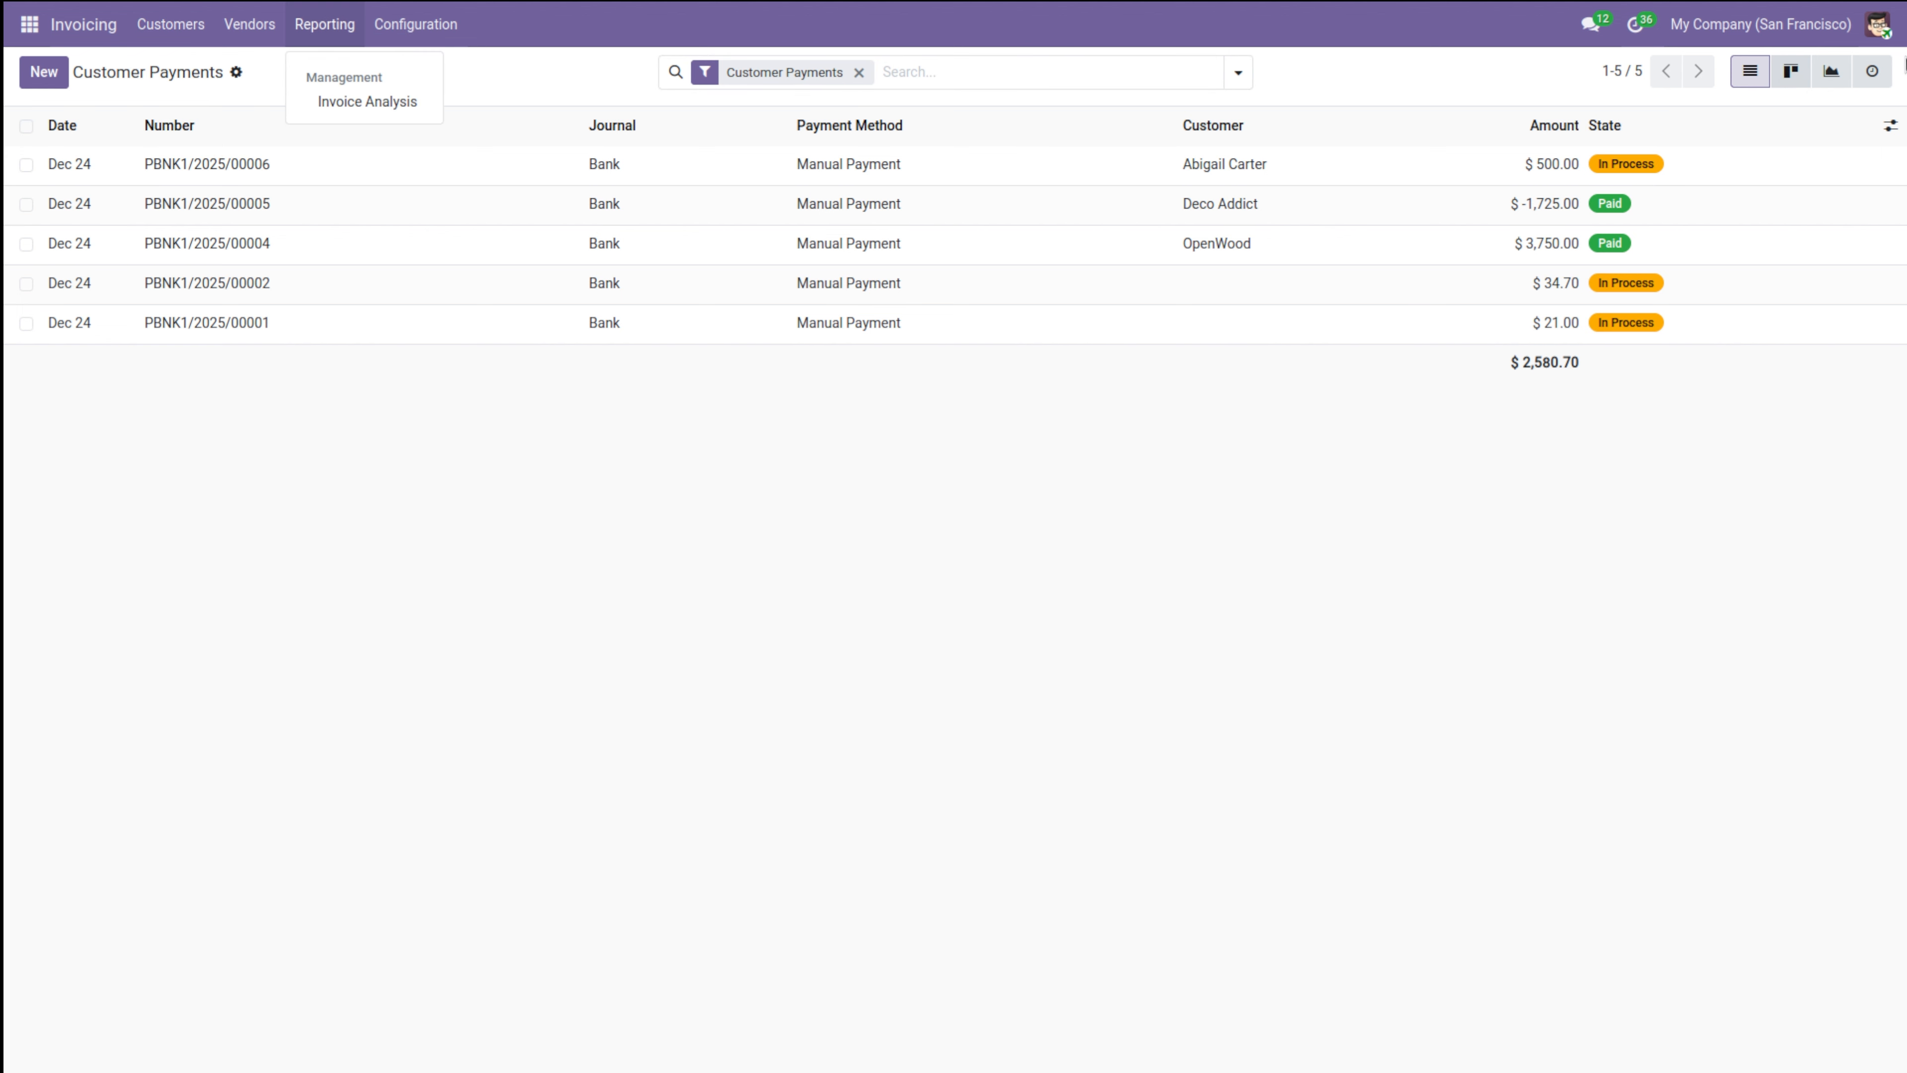
click(1791, 71)
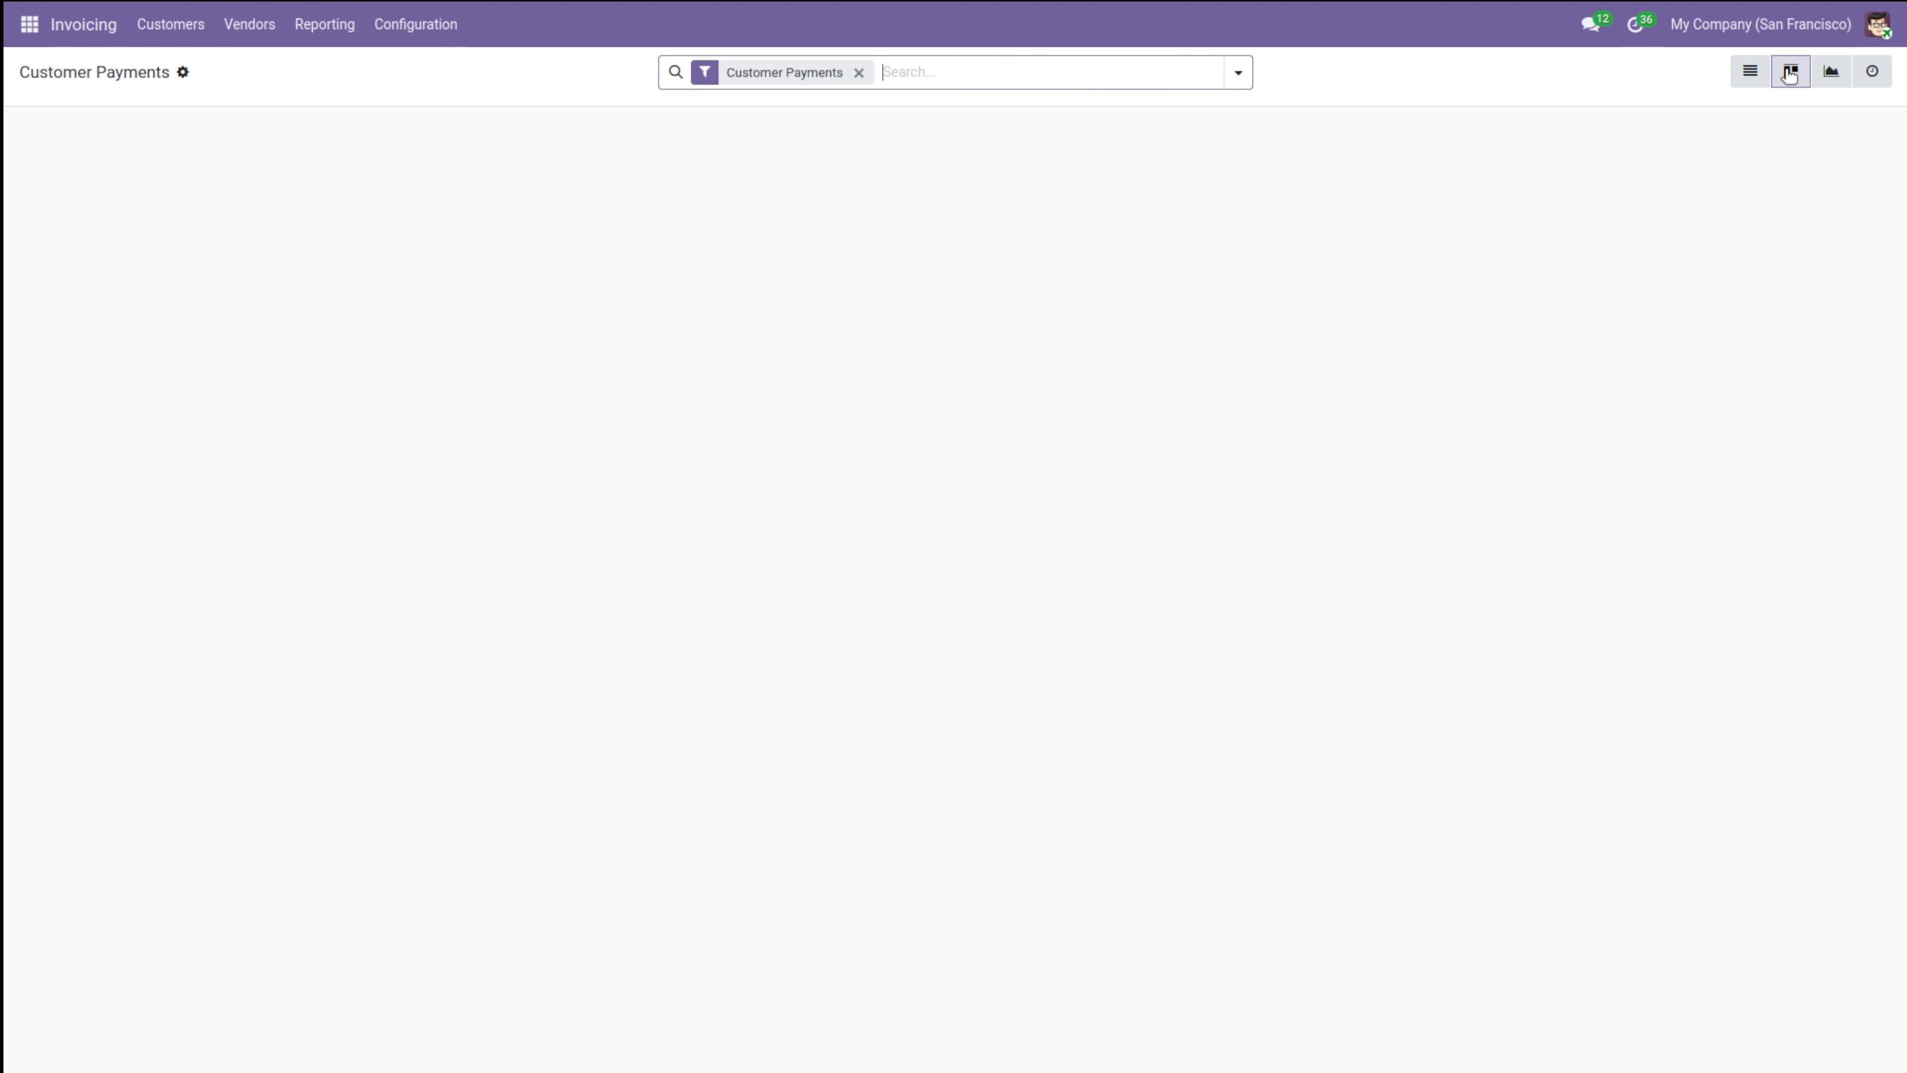
click(1831, 71)
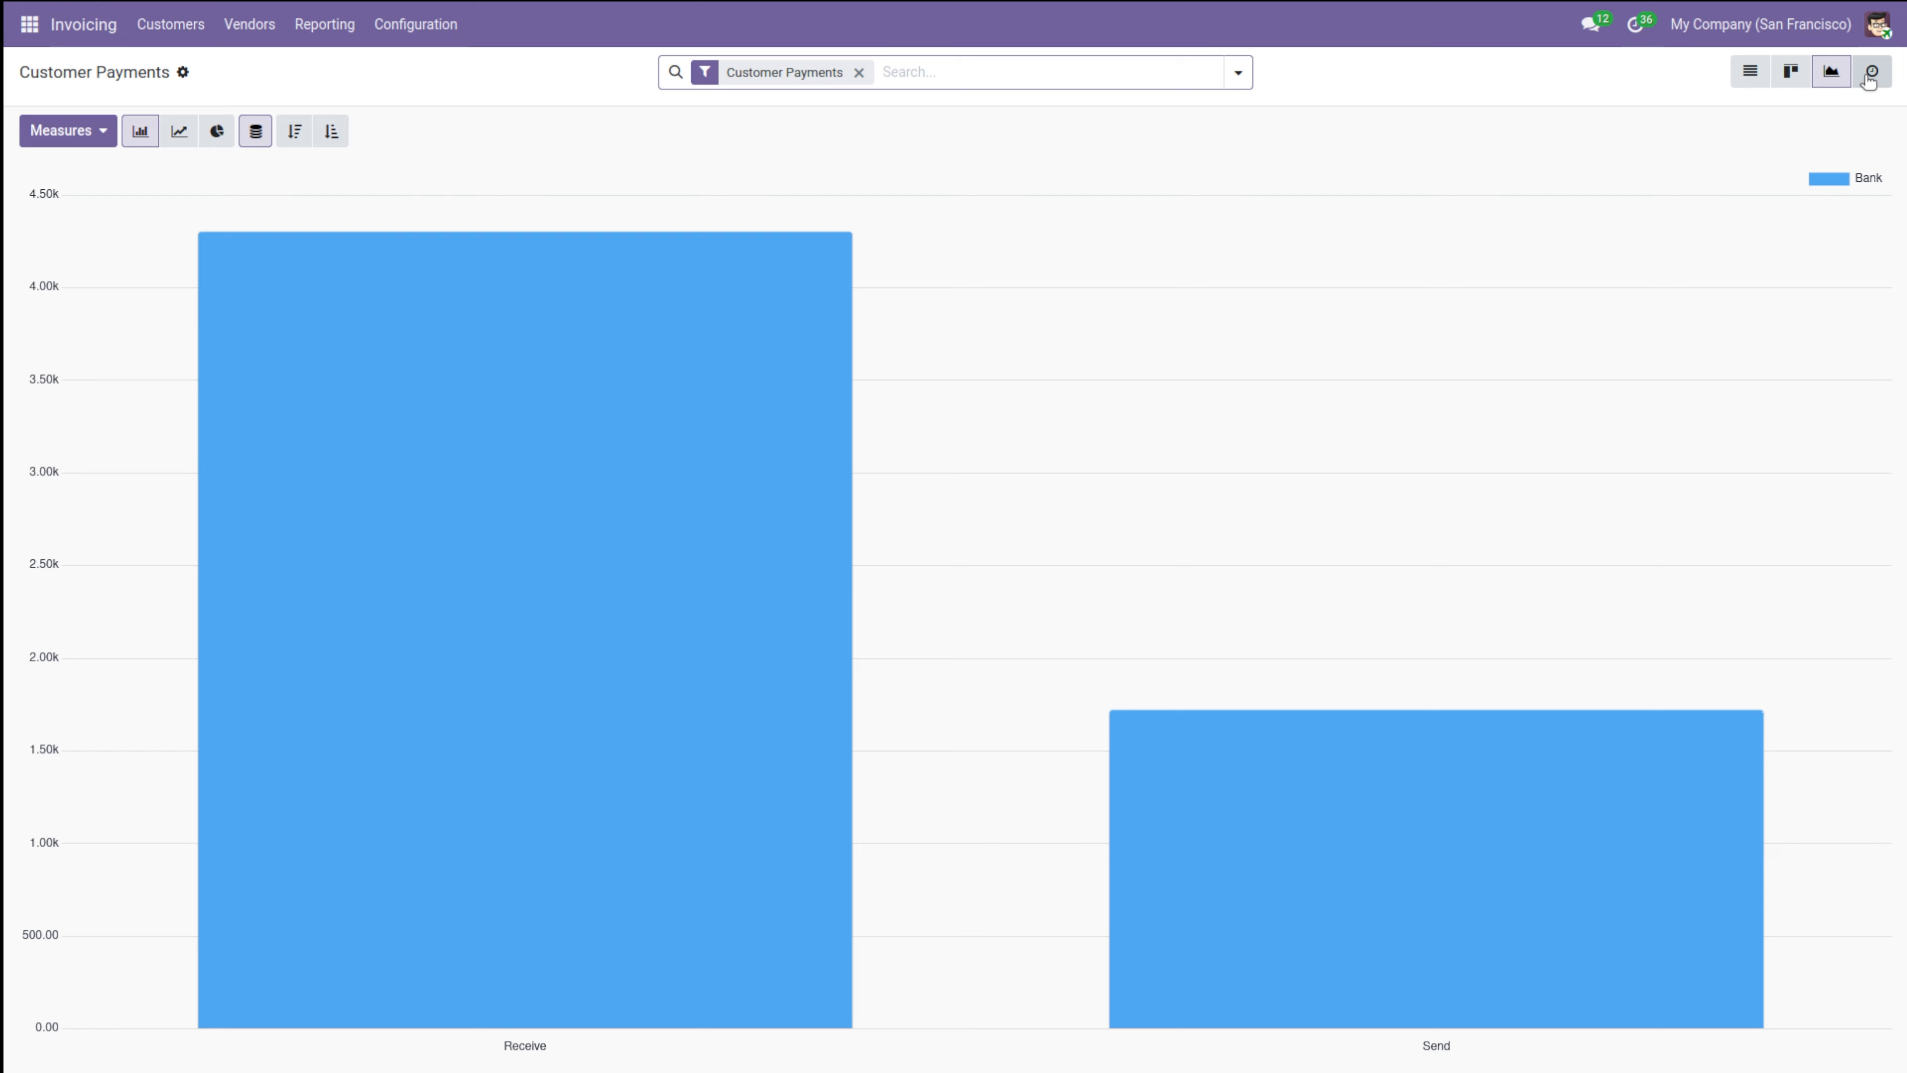
Browse the products offered to customers and view a blank product form, discarding it without entries.
click(159, 26)
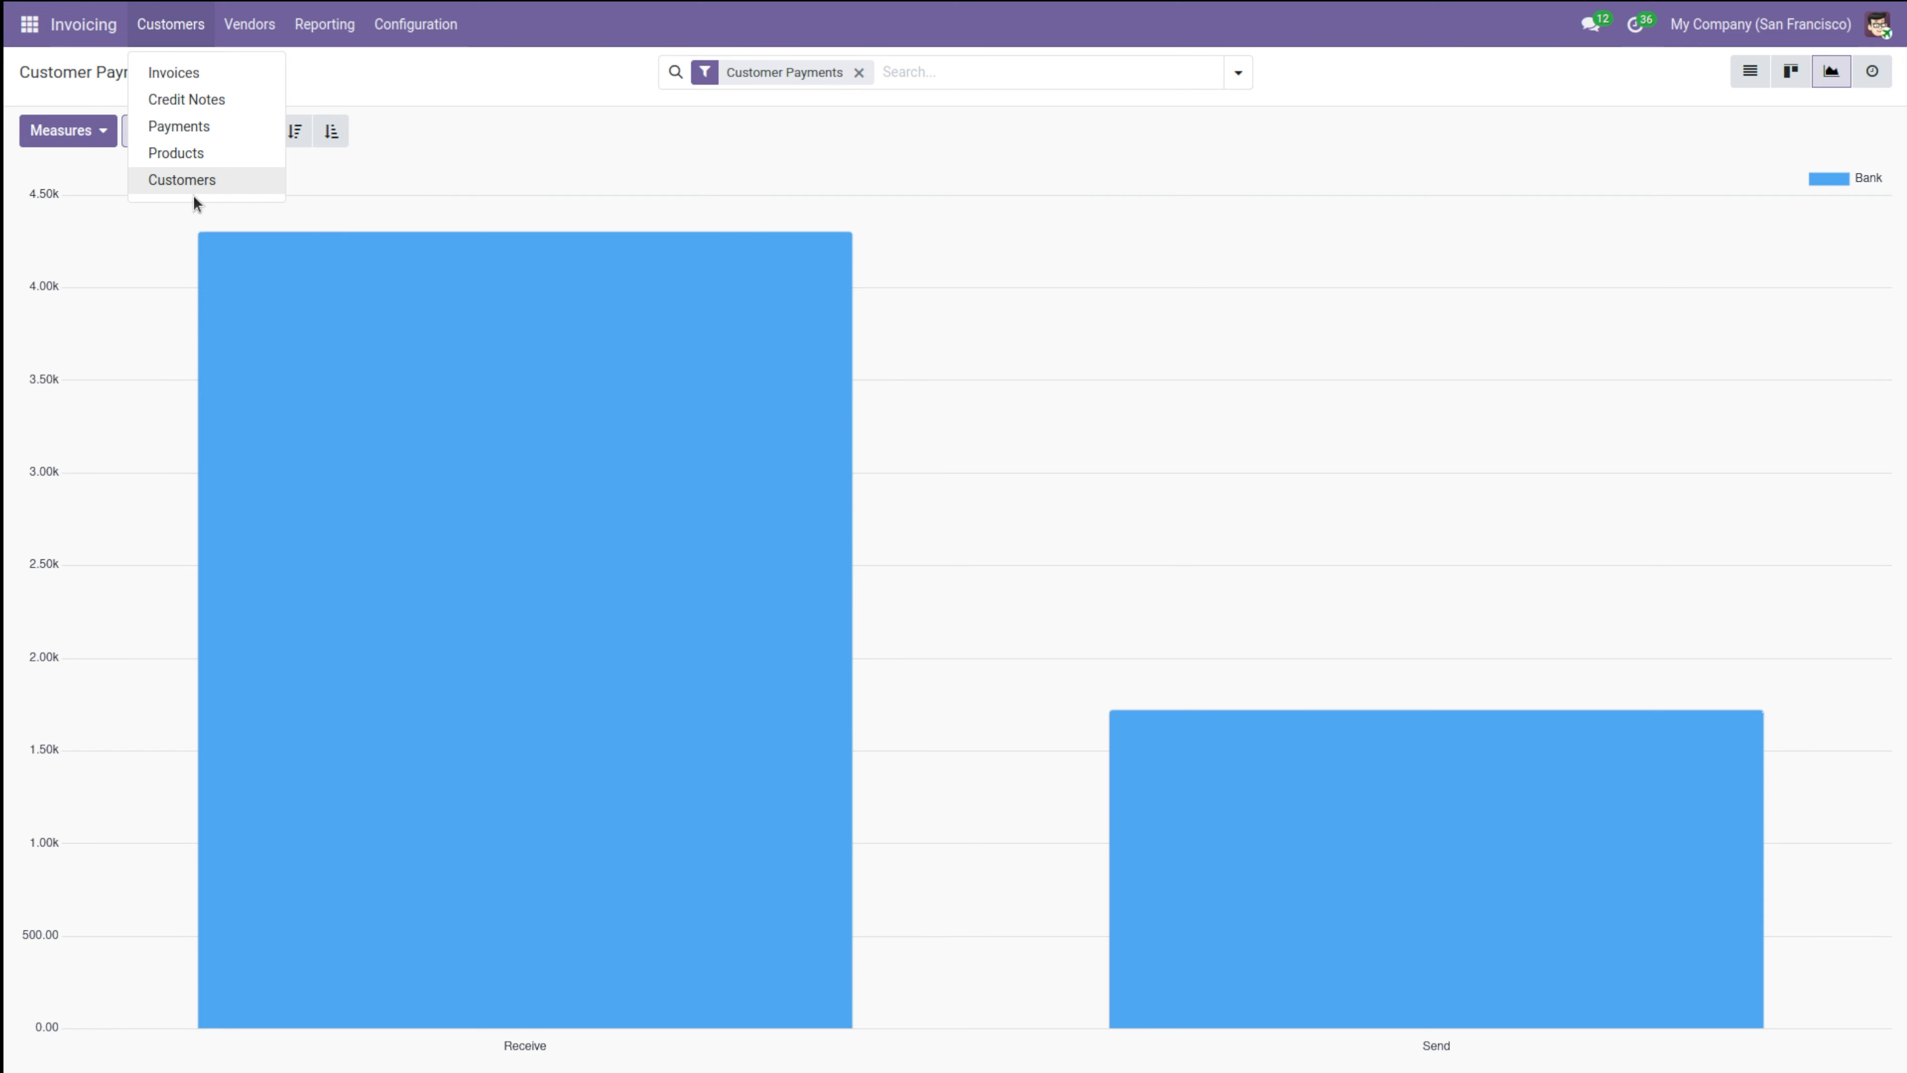
click(198, 177)
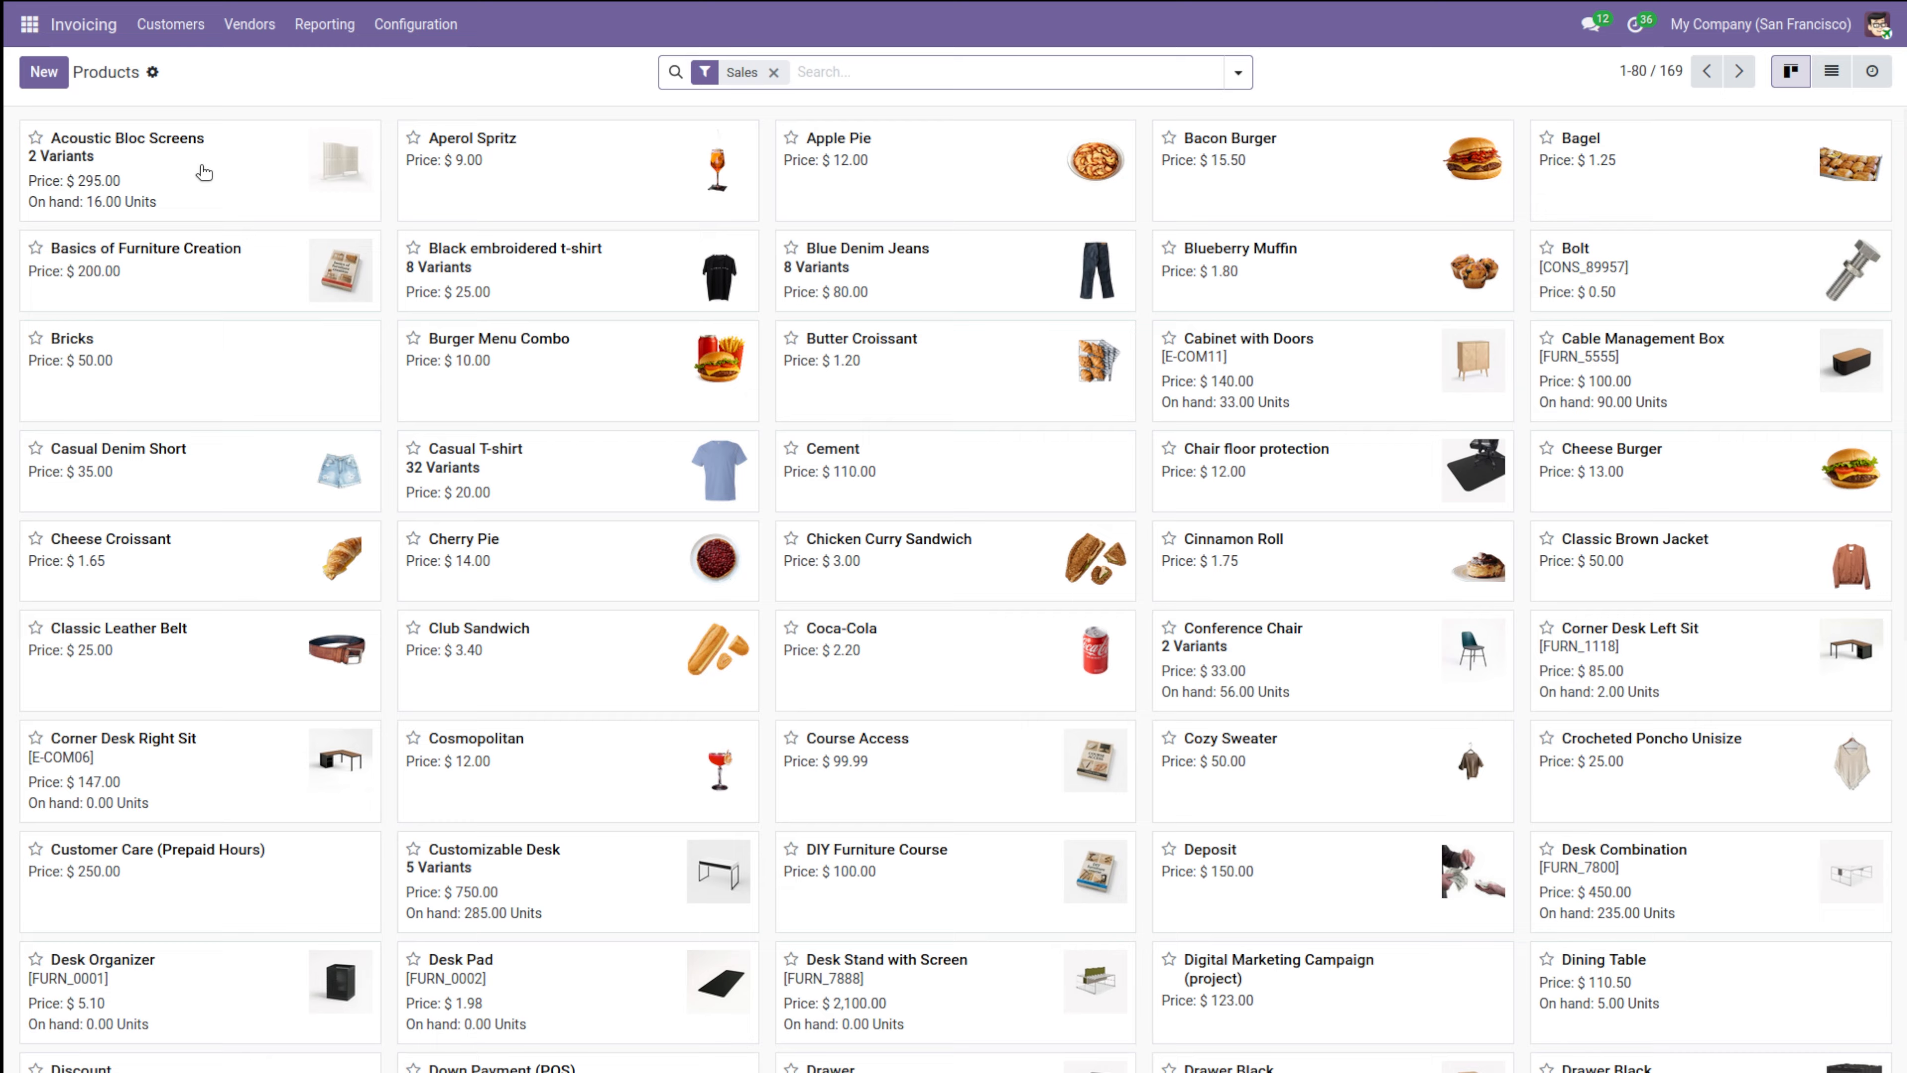
scroll(570, 722, down, 10)
scroll(571, 722, up, 10)
click(45, 73)
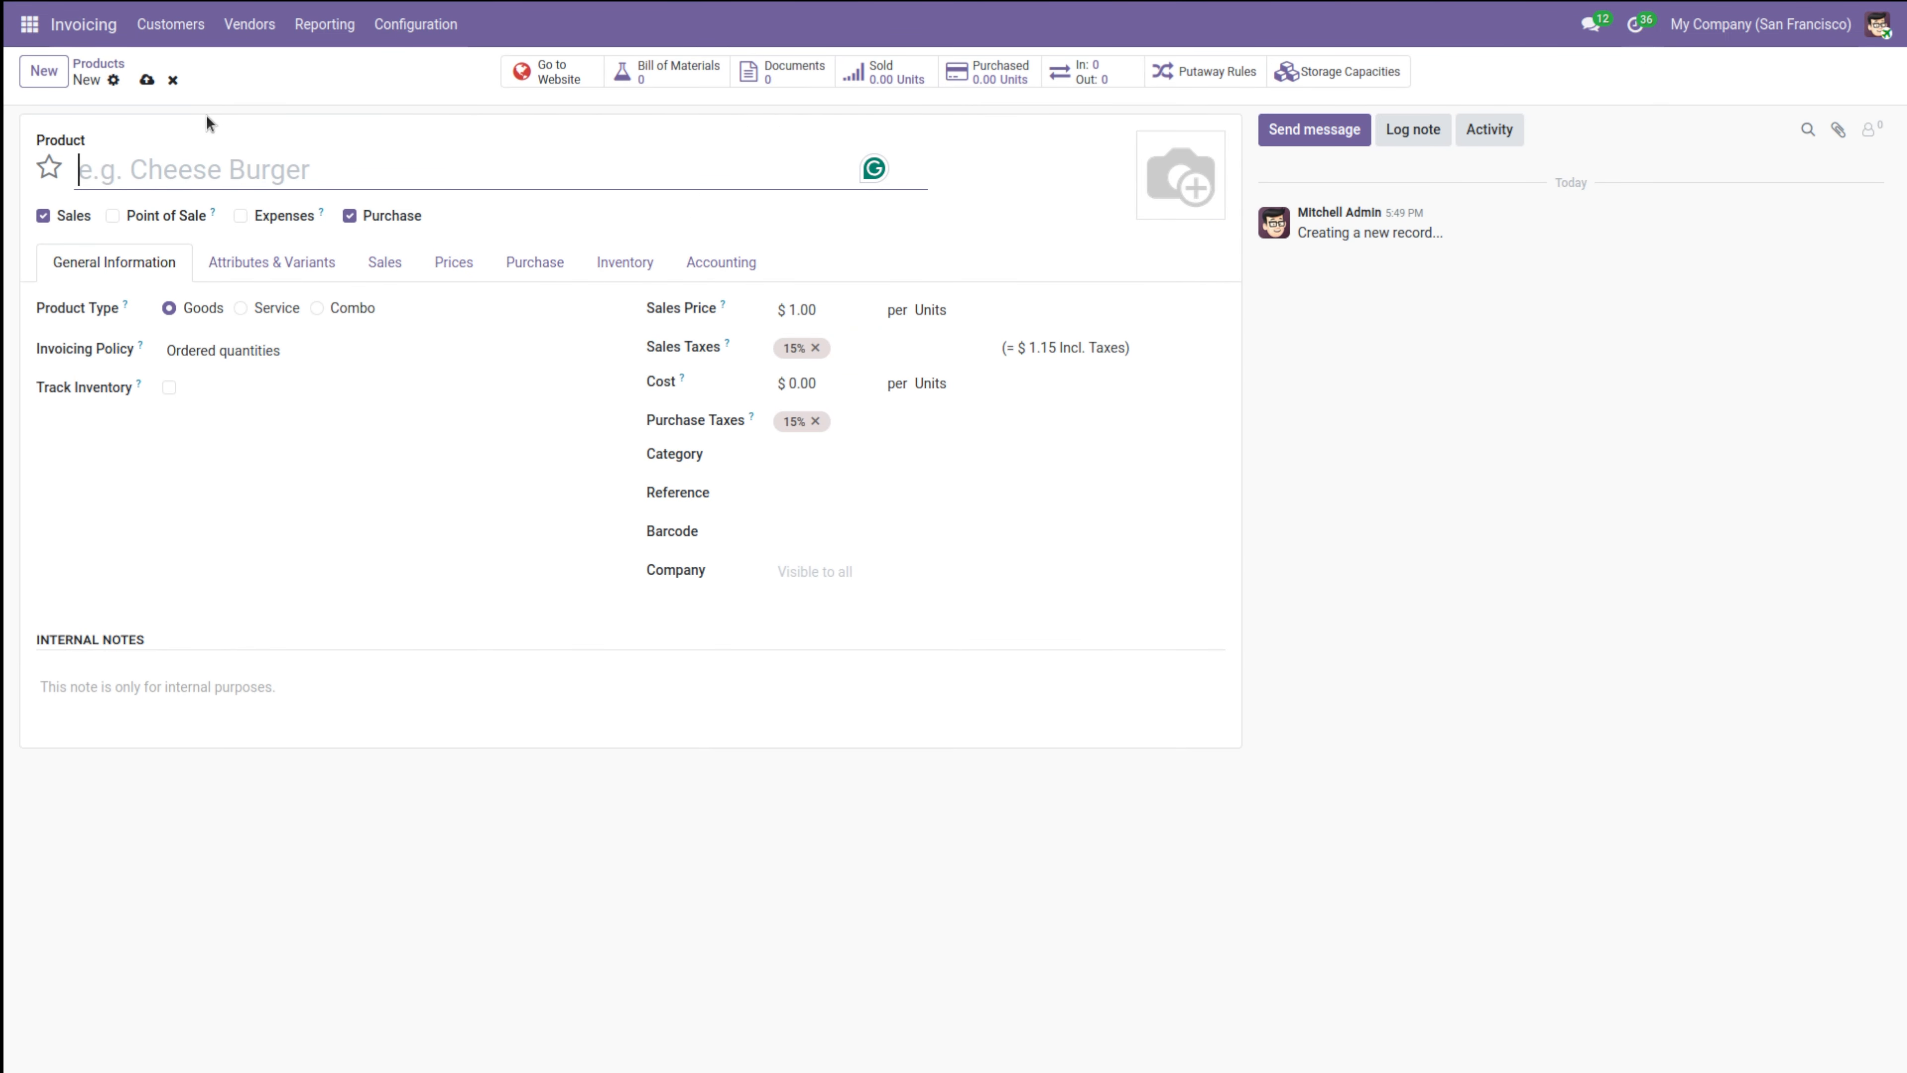
click(172, 81)
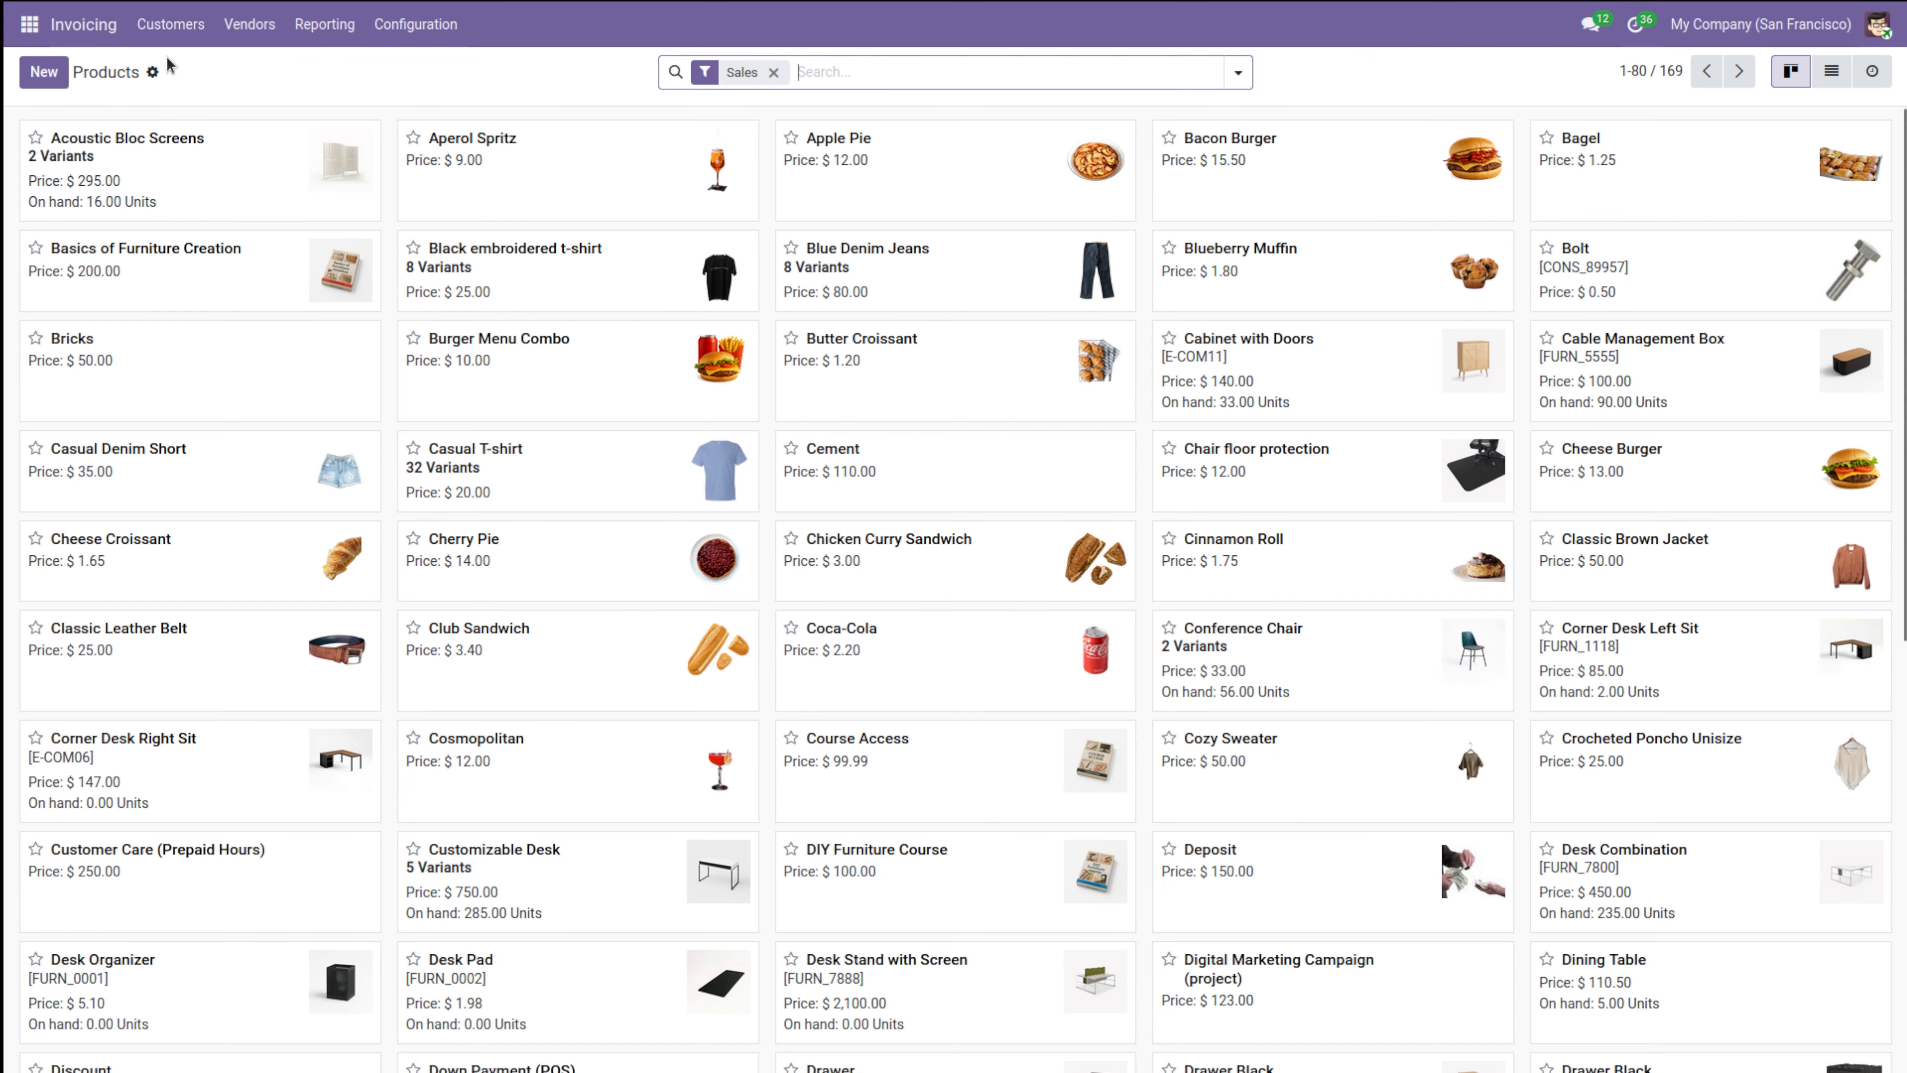
Review the customer list and view a blank customer form, discarding it without entries.
click(170, 24)
click(182, 181)
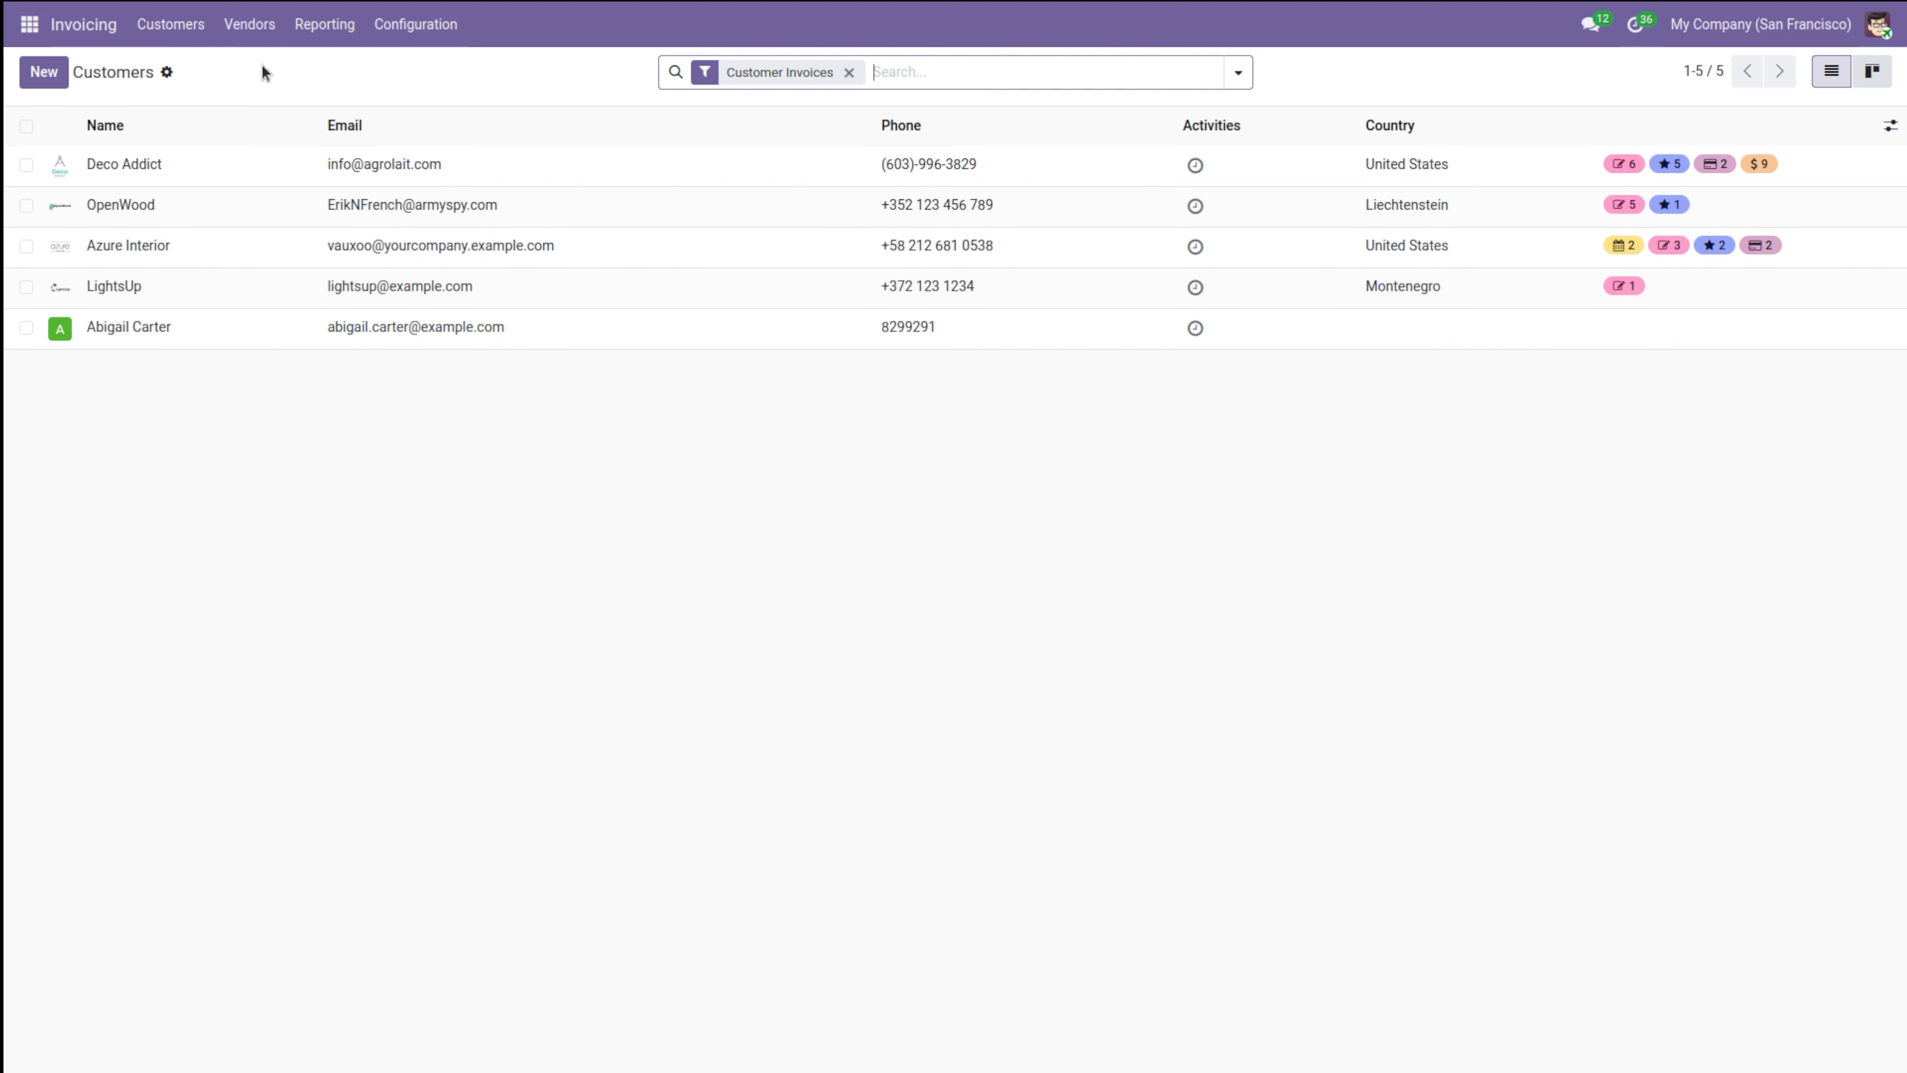
click(241, 39)
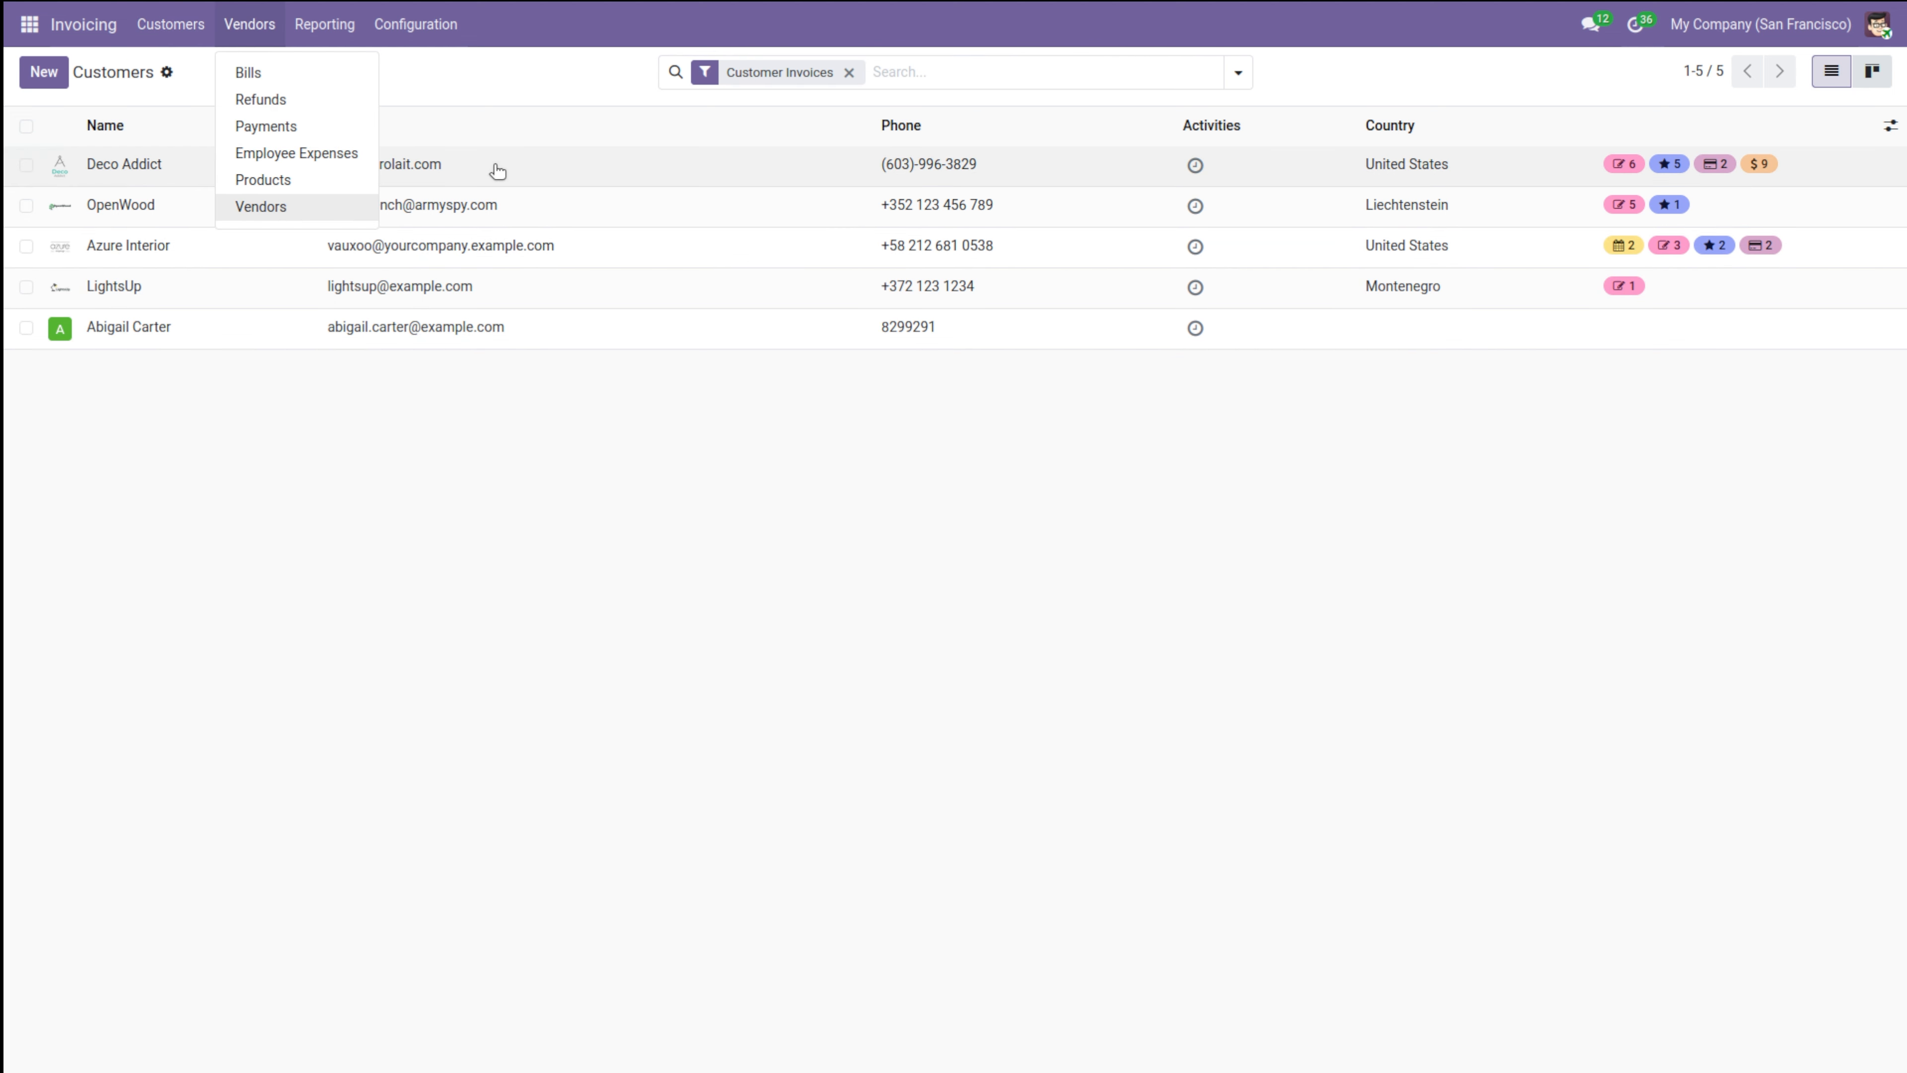
click(447, 68)
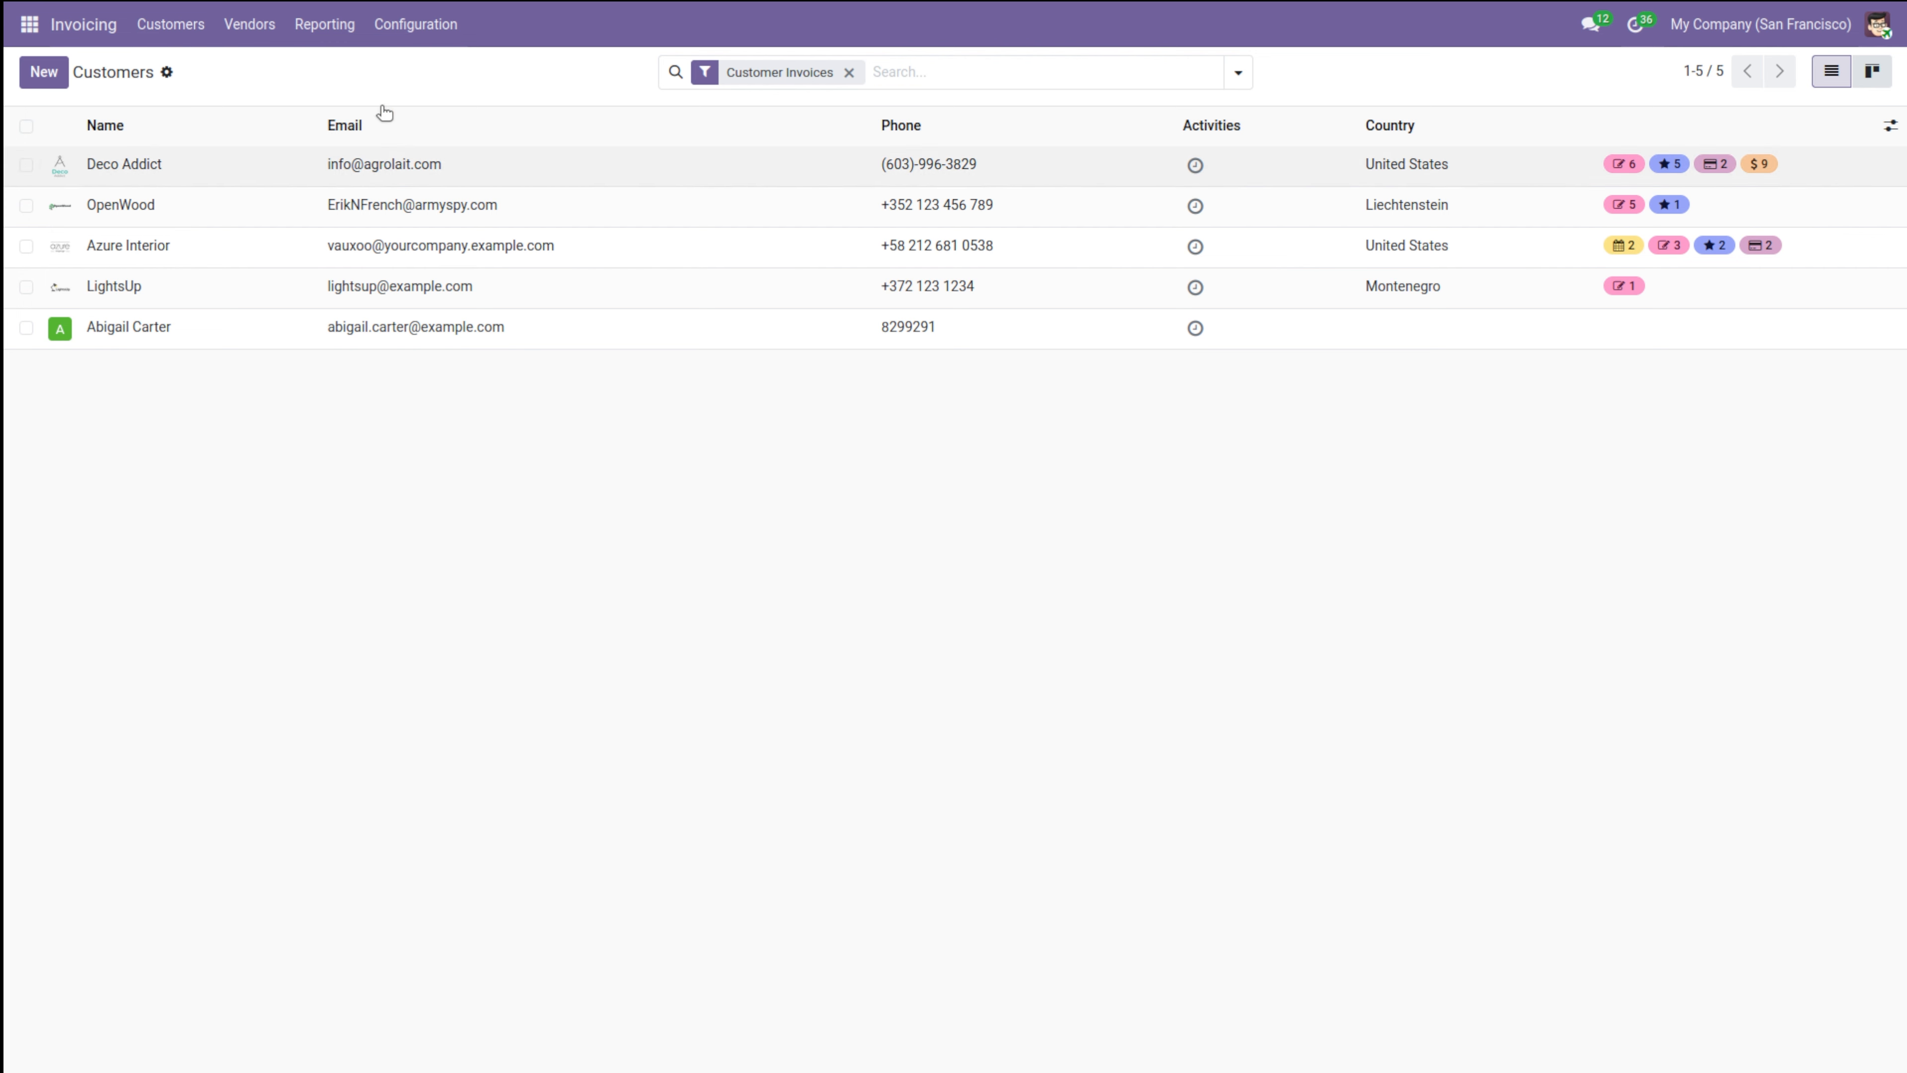
click(52, 72)
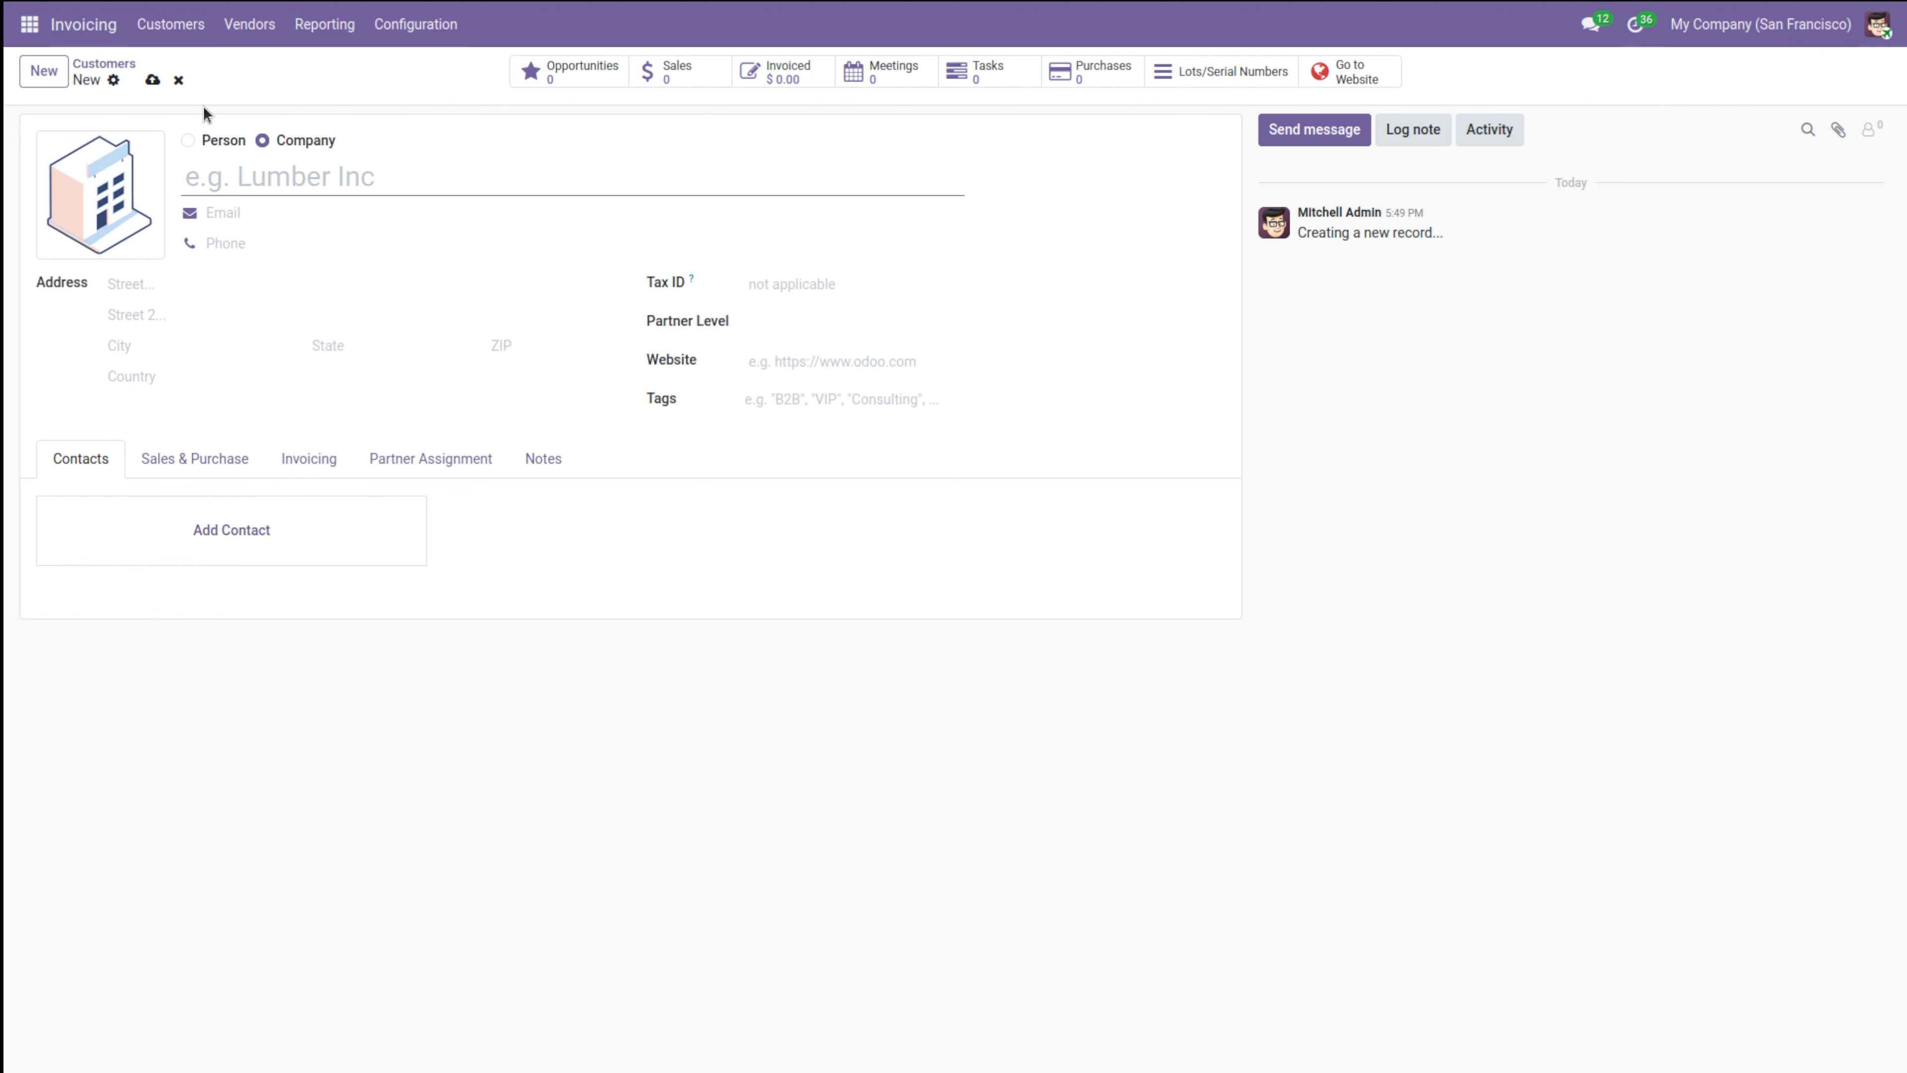
click(174, 85)
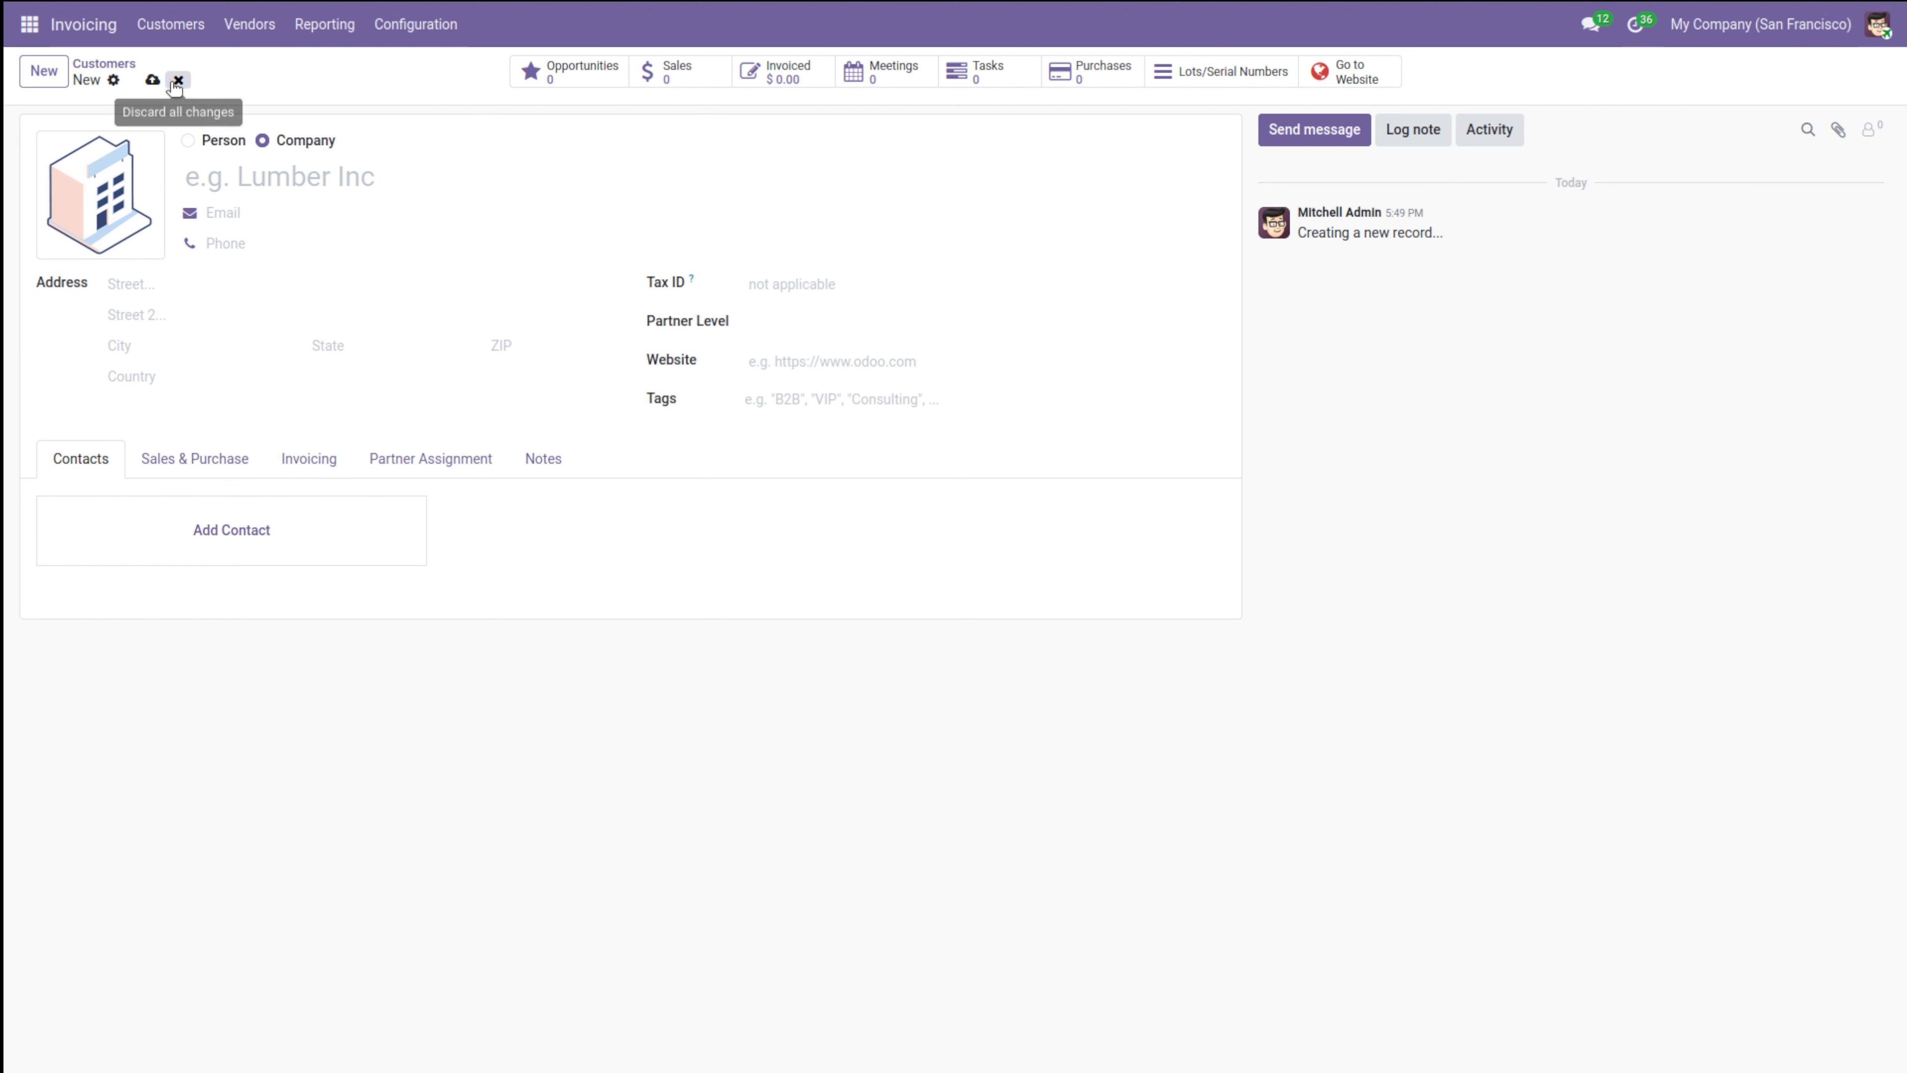
Open the vendor bills and create a new bill with Gemini Furniture as the vendor.
click(263, 31)
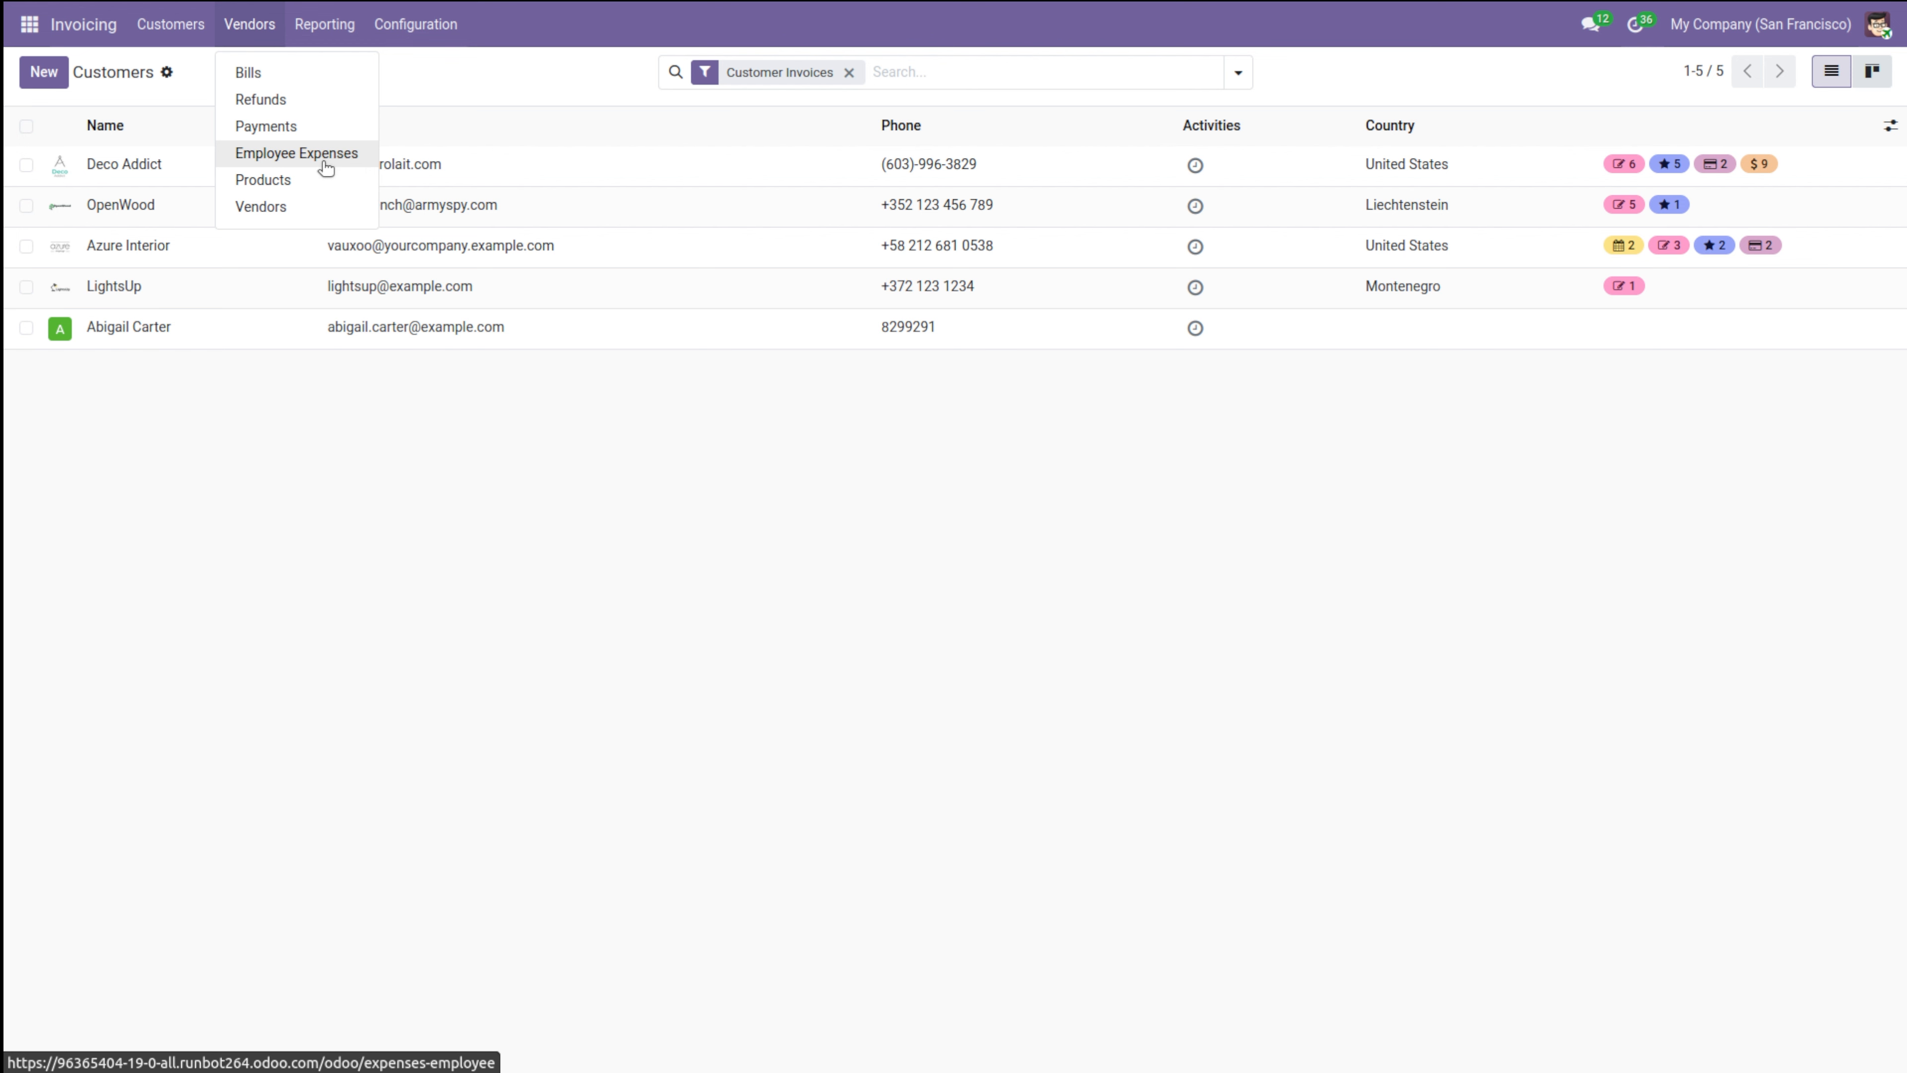
click(290, 84)
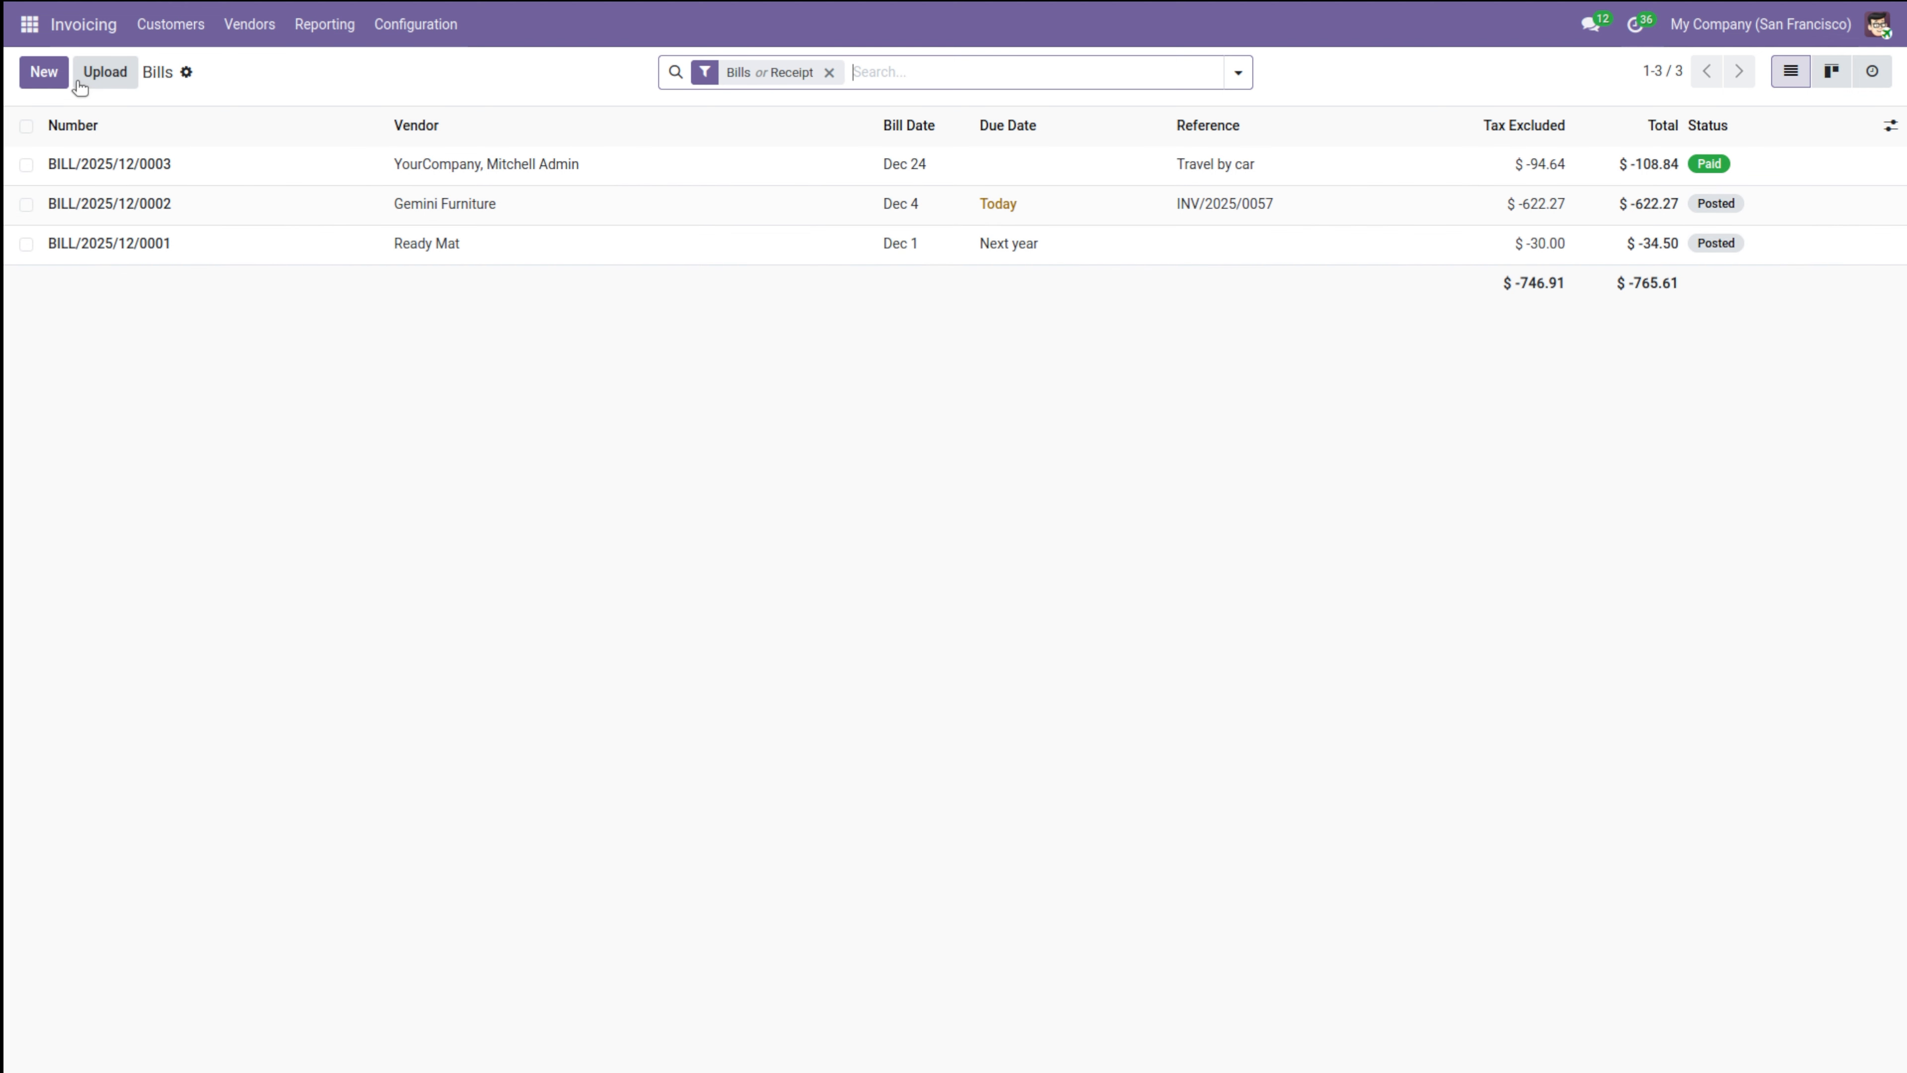
click(44, 73)
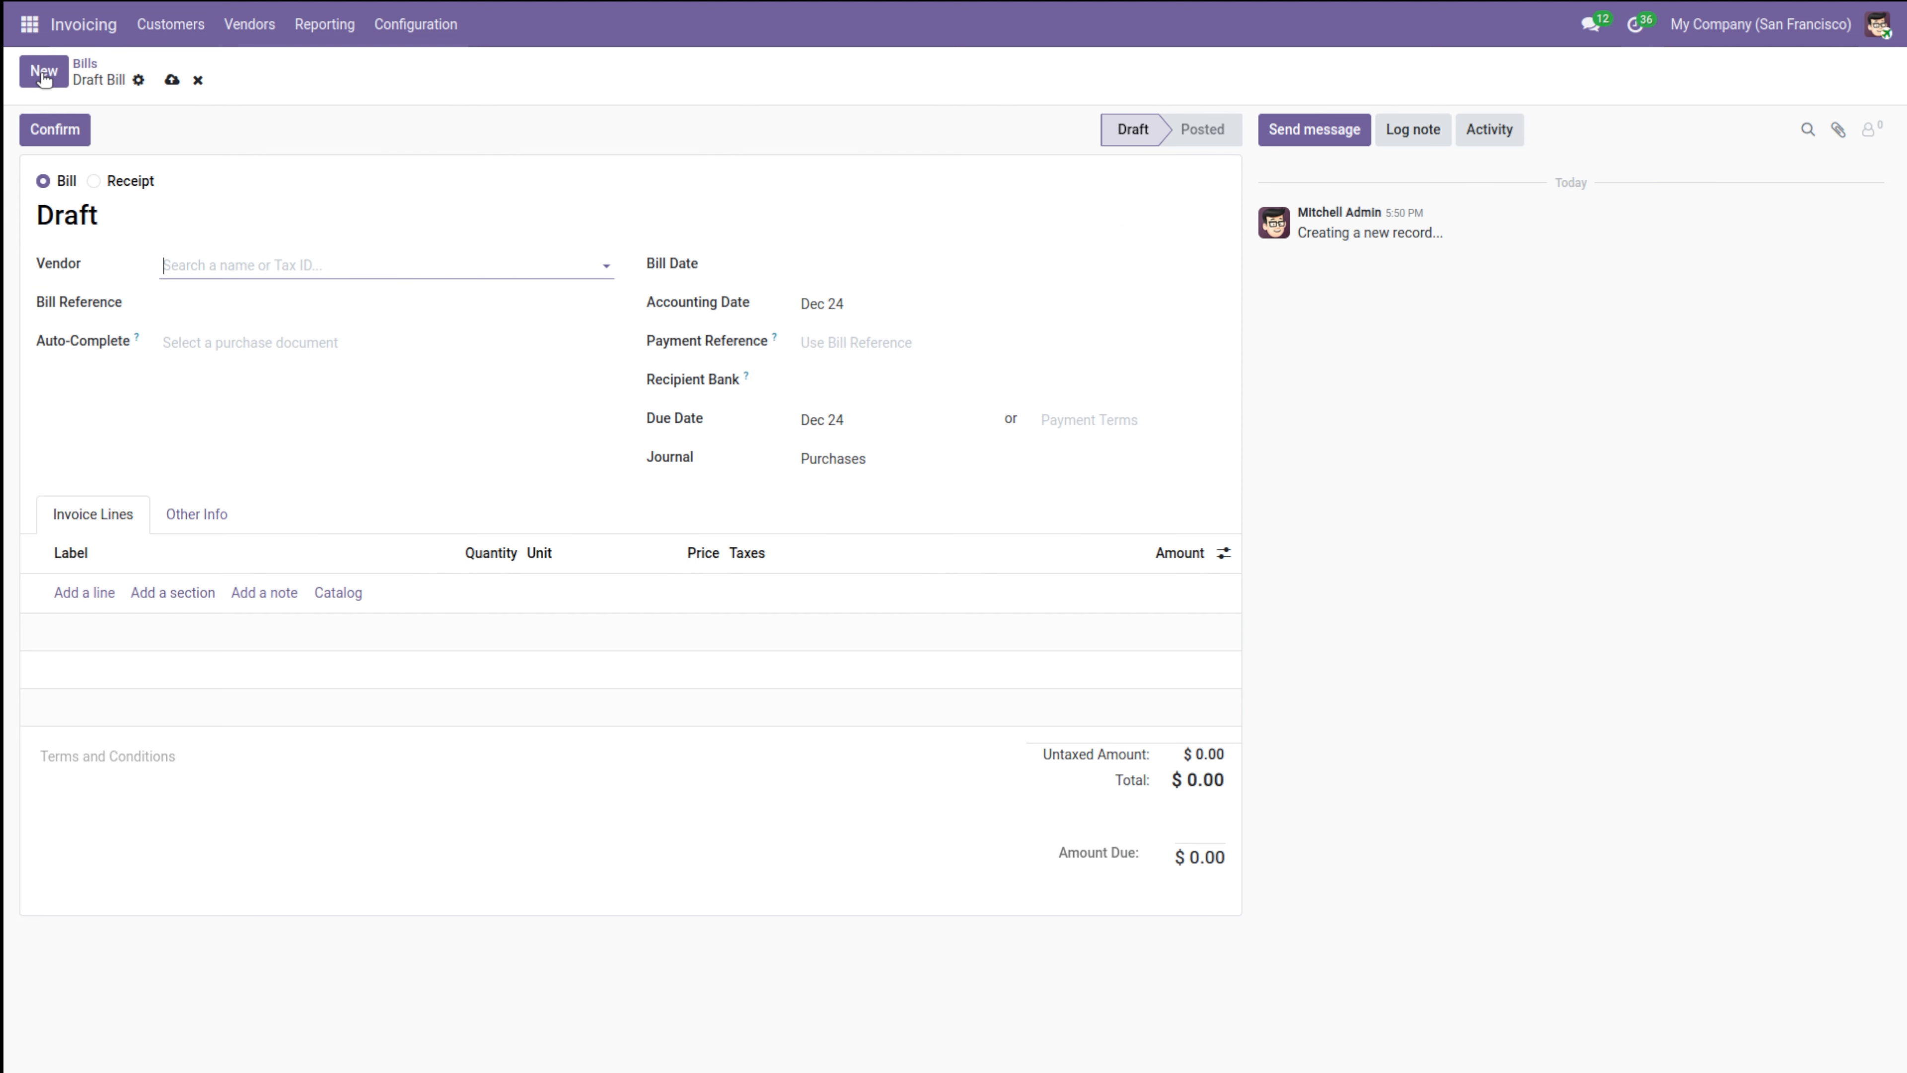
click(212, 267)
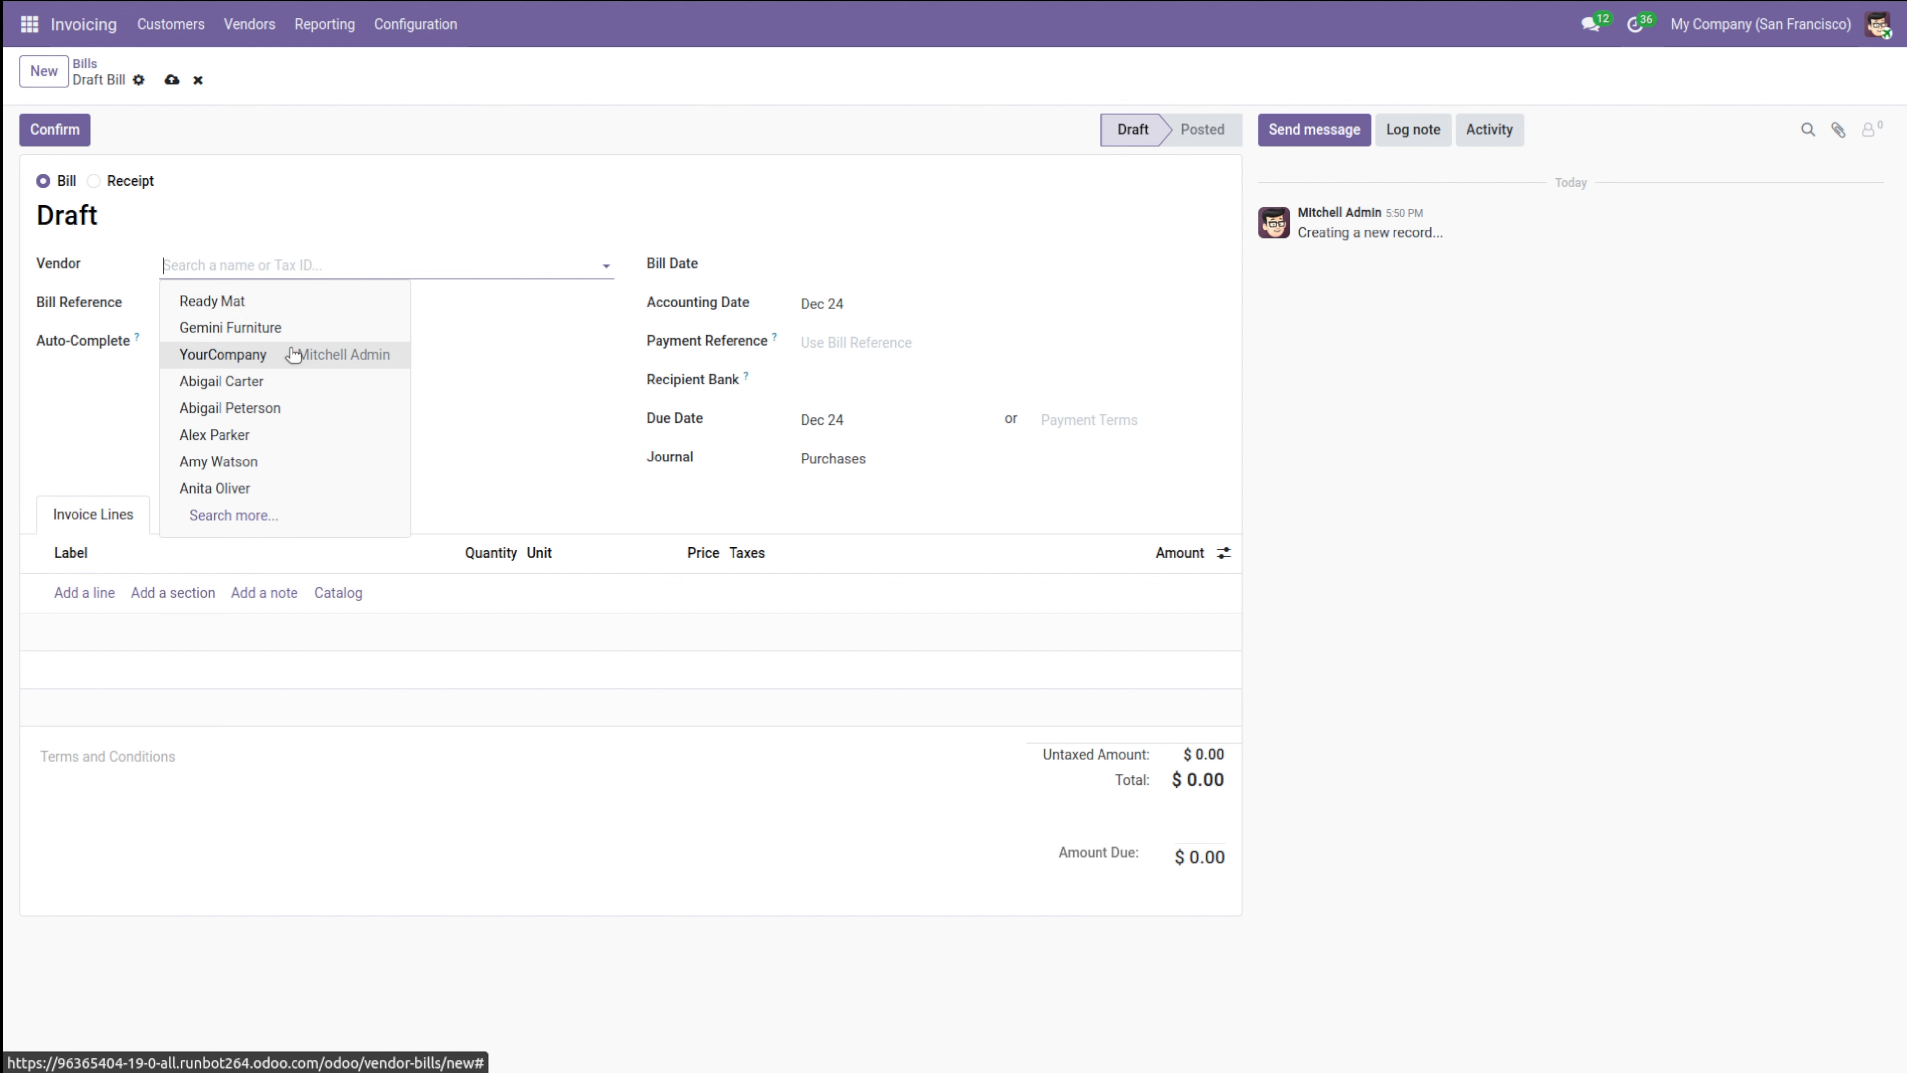
click(306, 336)
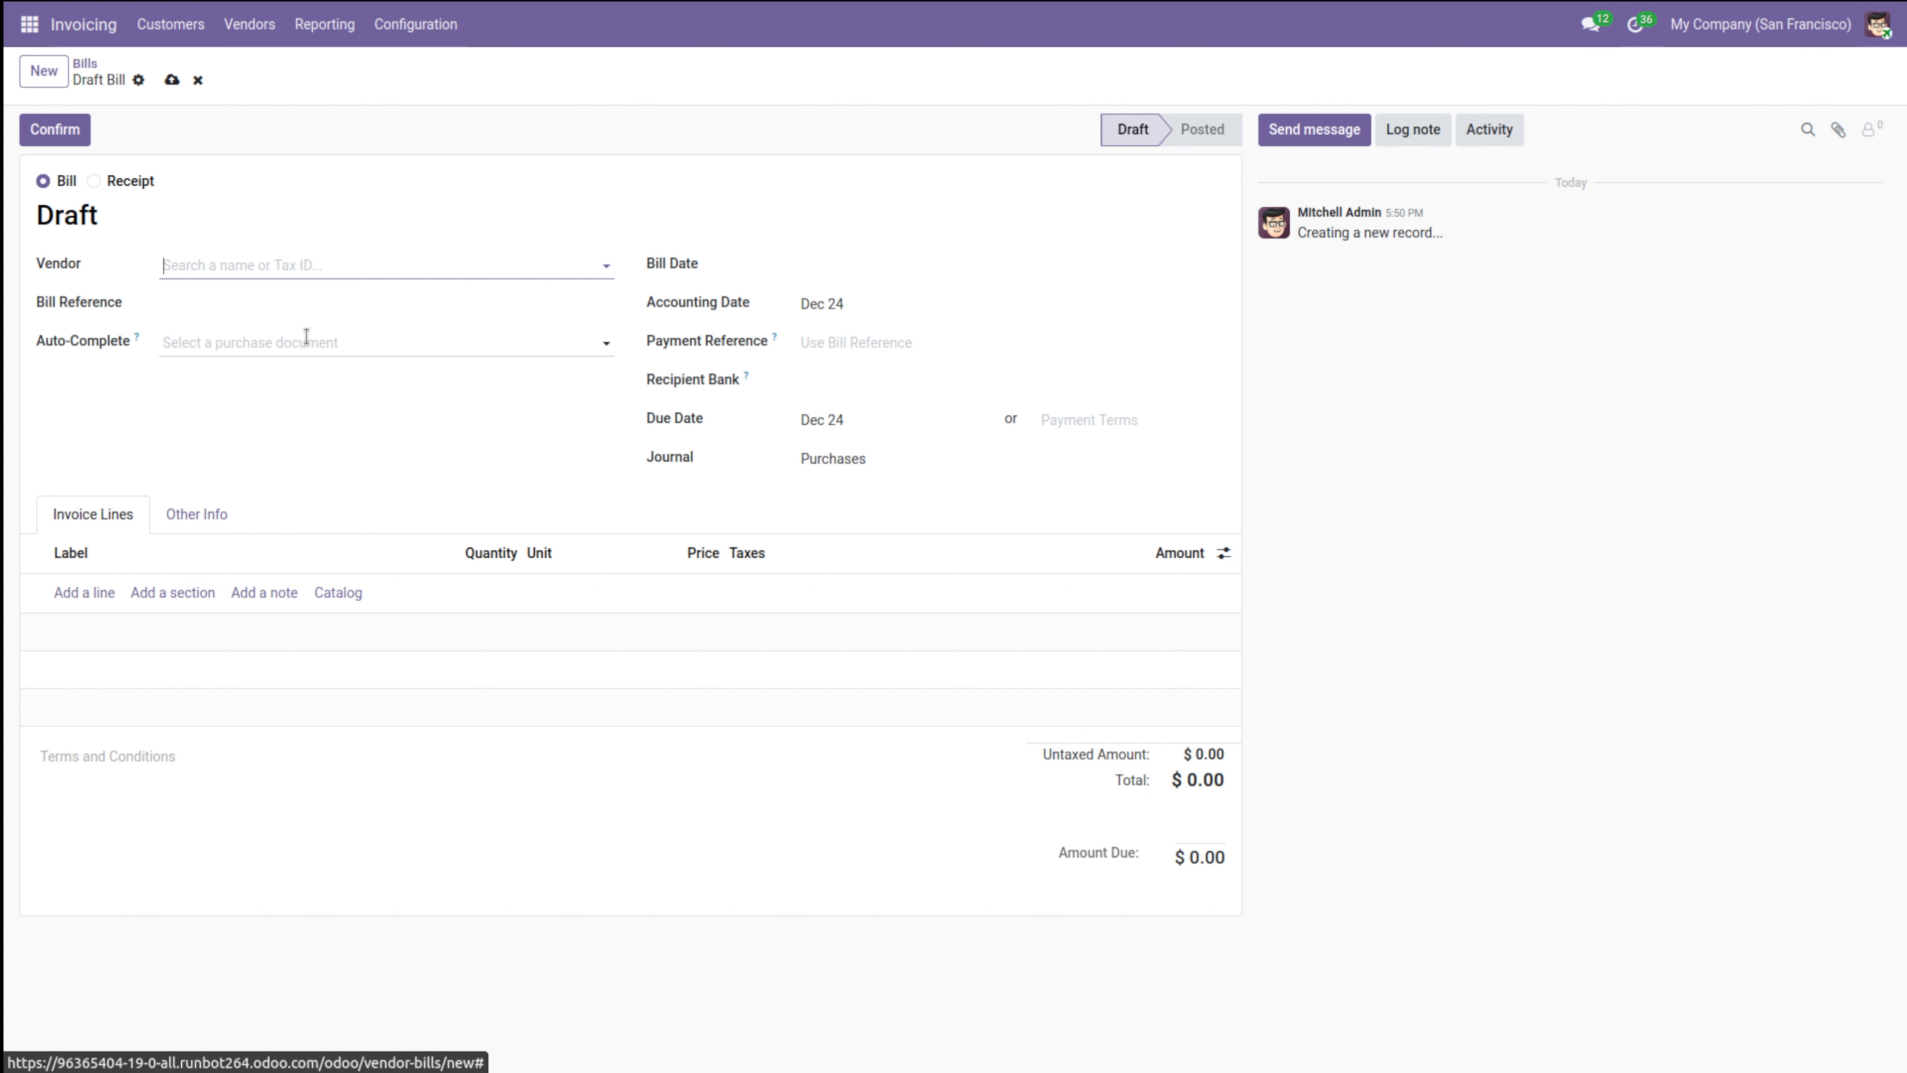
Set the bill date of the draft vendor bill to December 24, 2025.
click(832, 265)
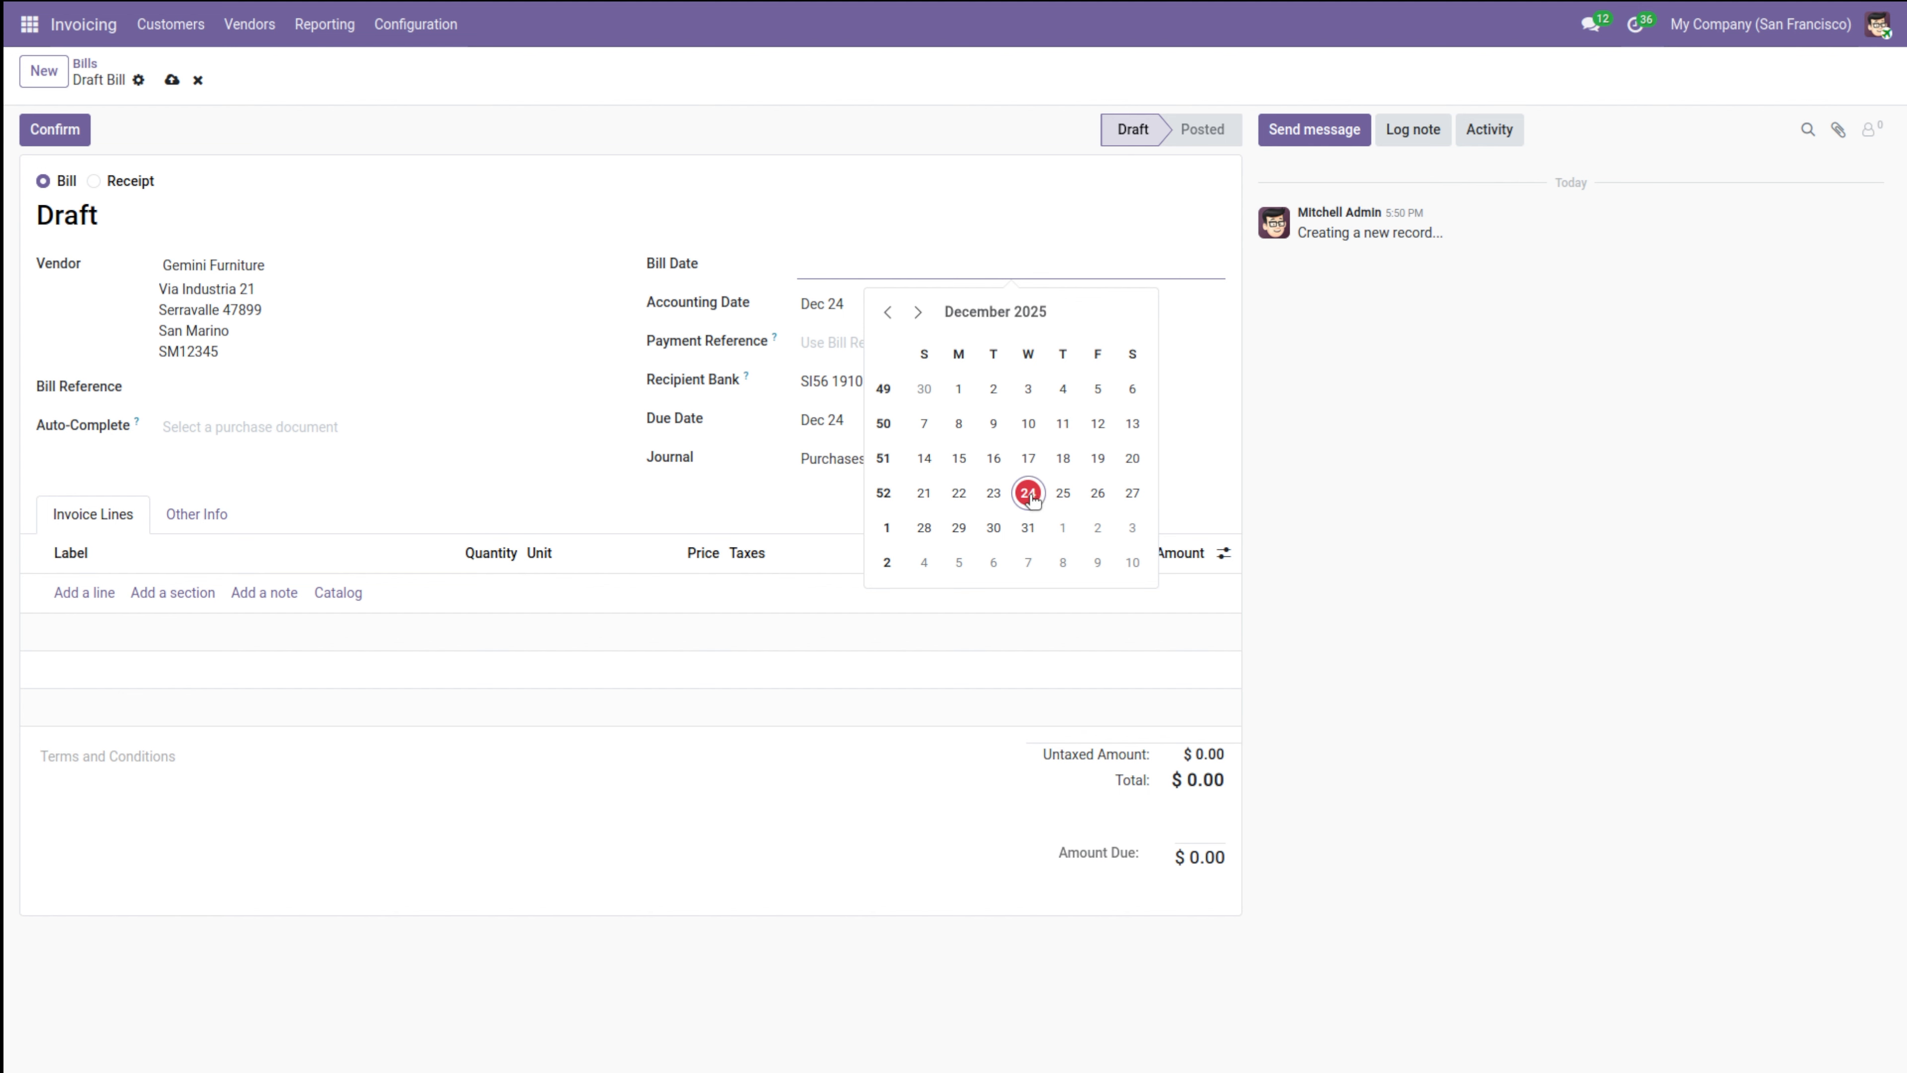
click(1063, 495)
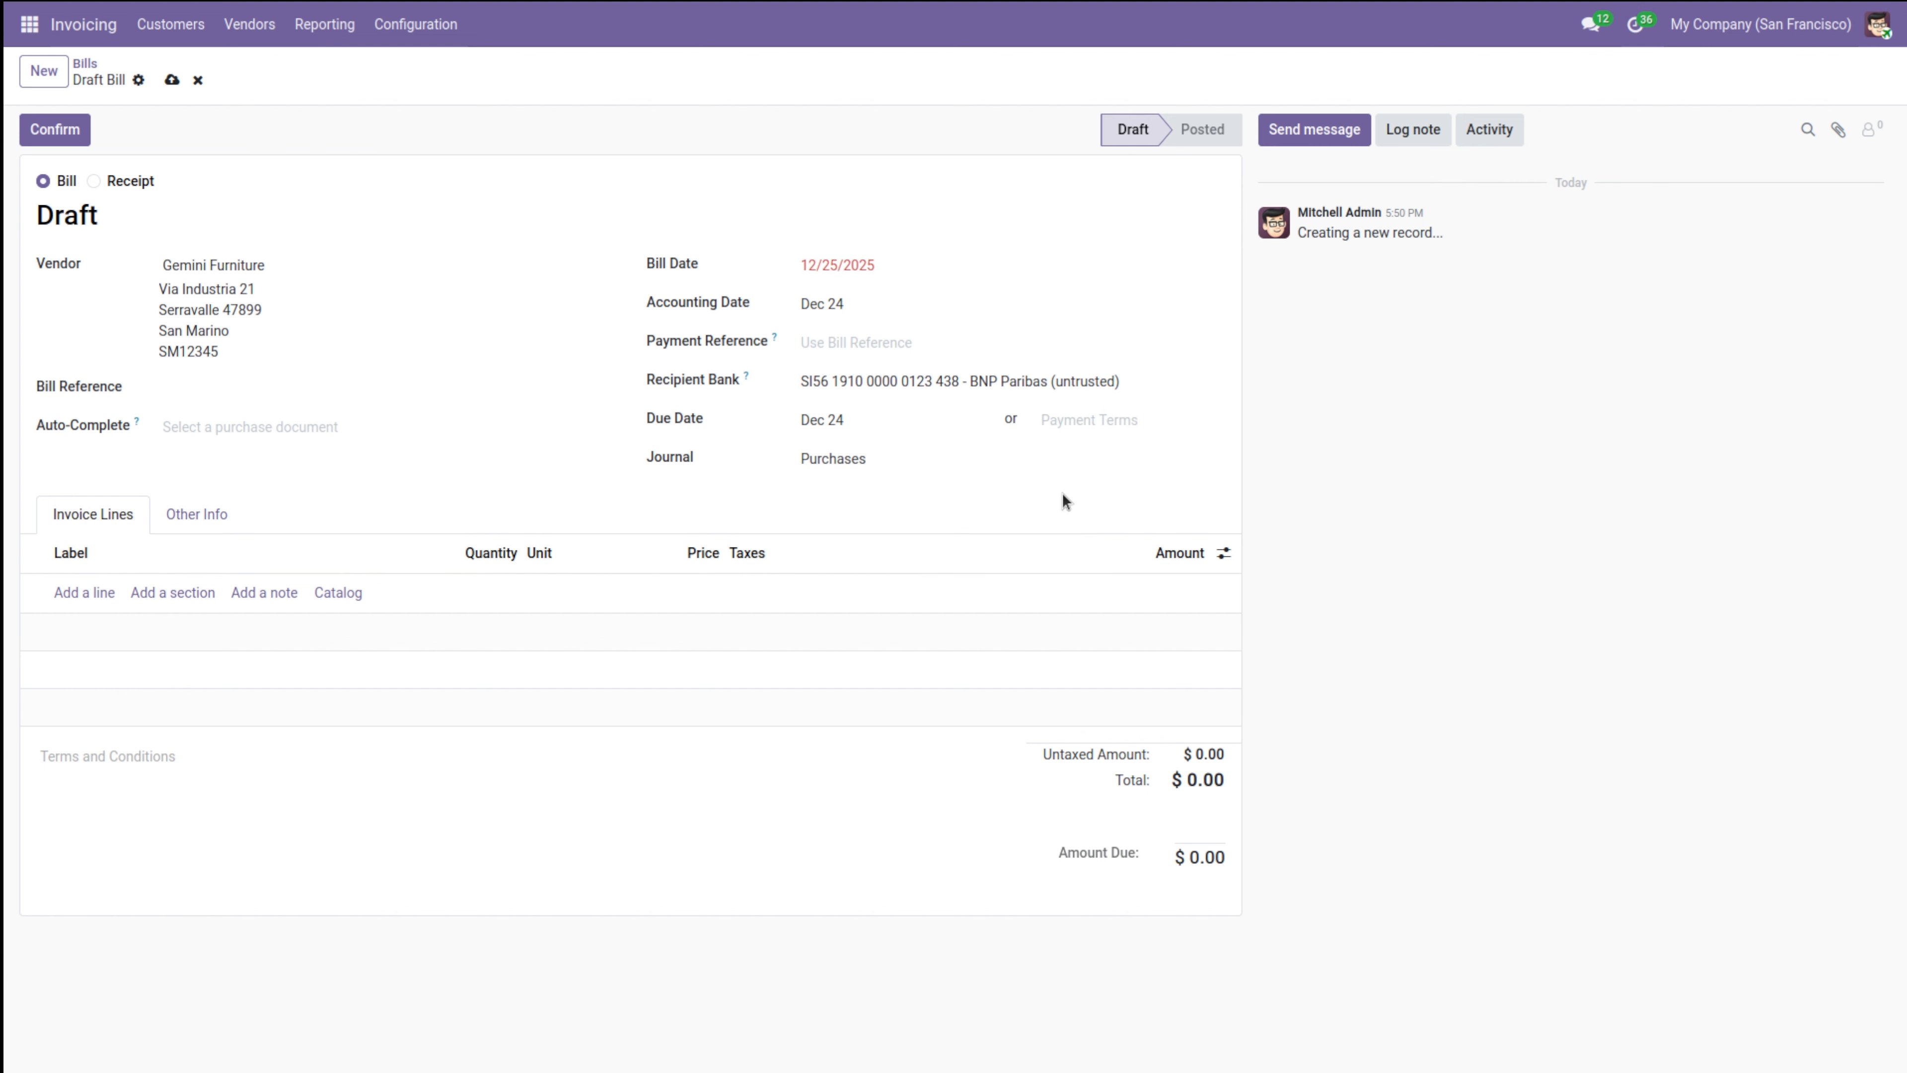
click(857, 265)
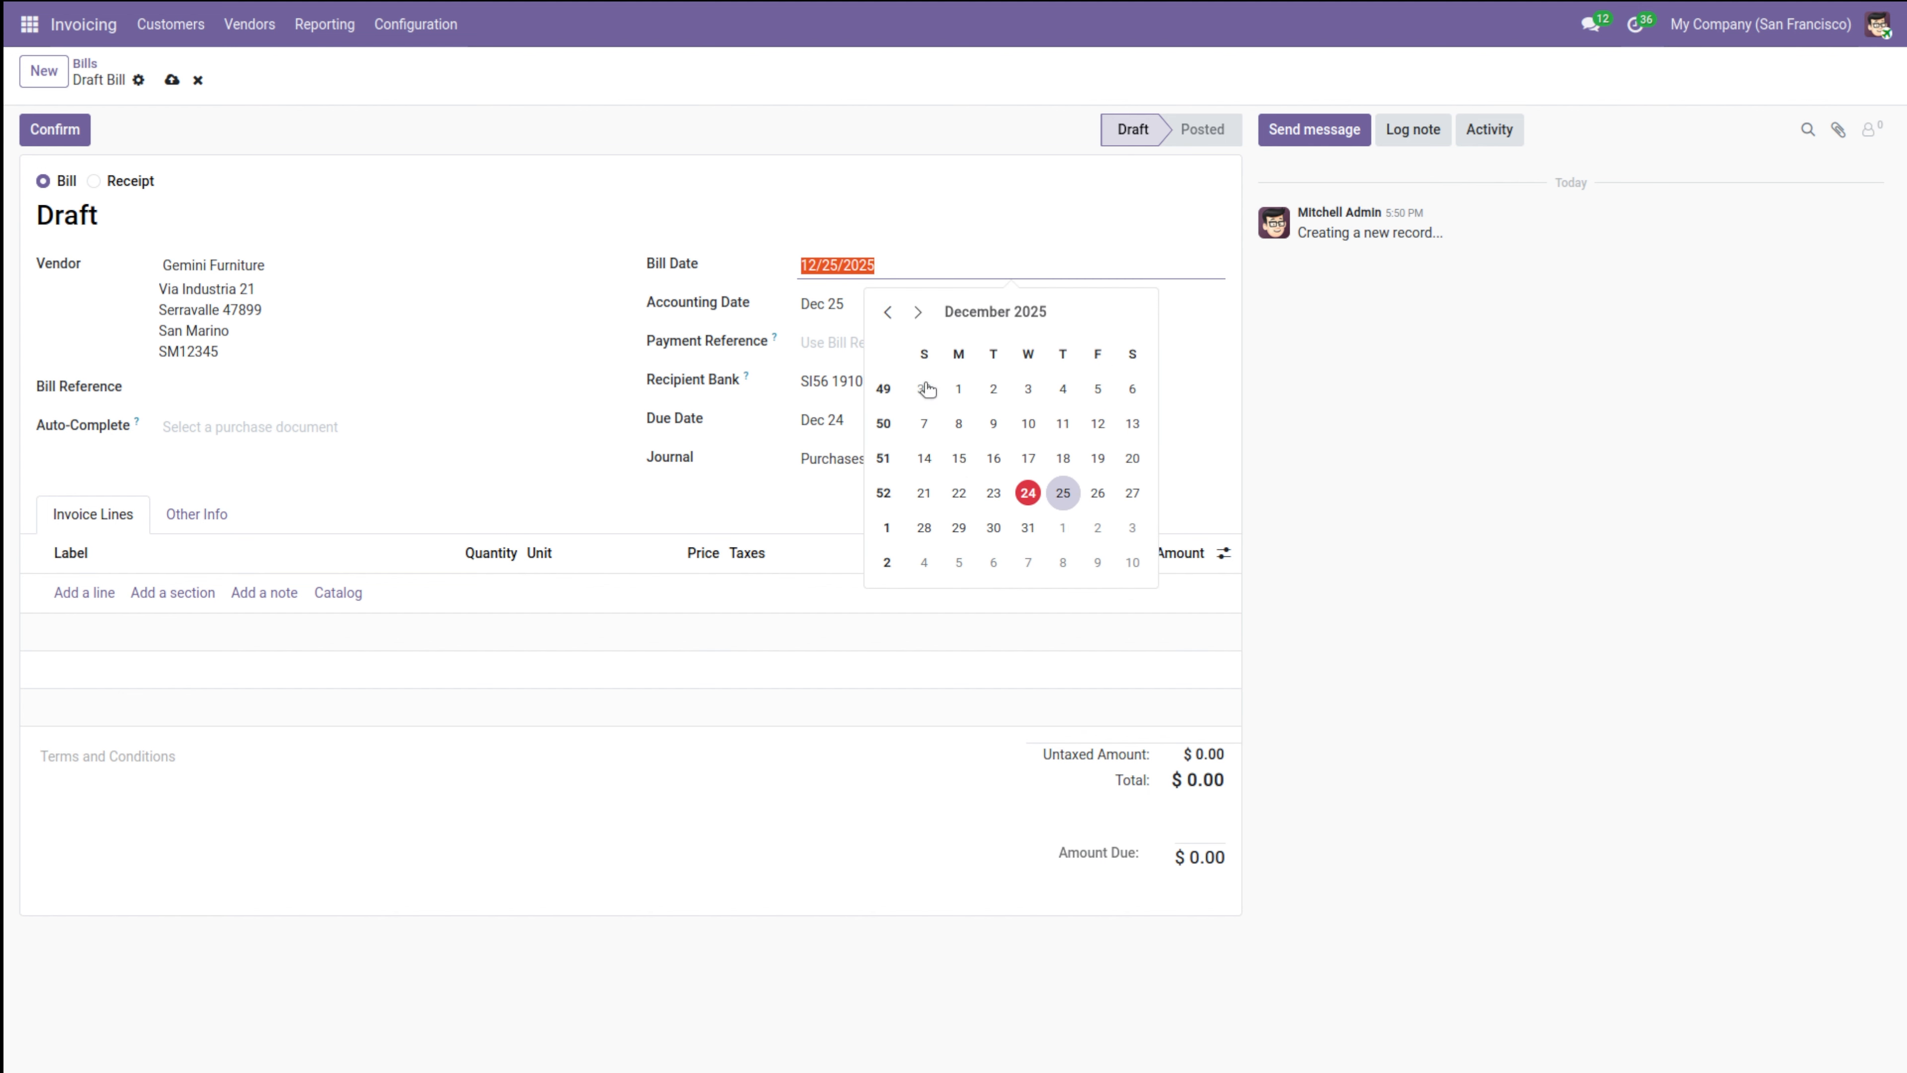
click(1033, 497)
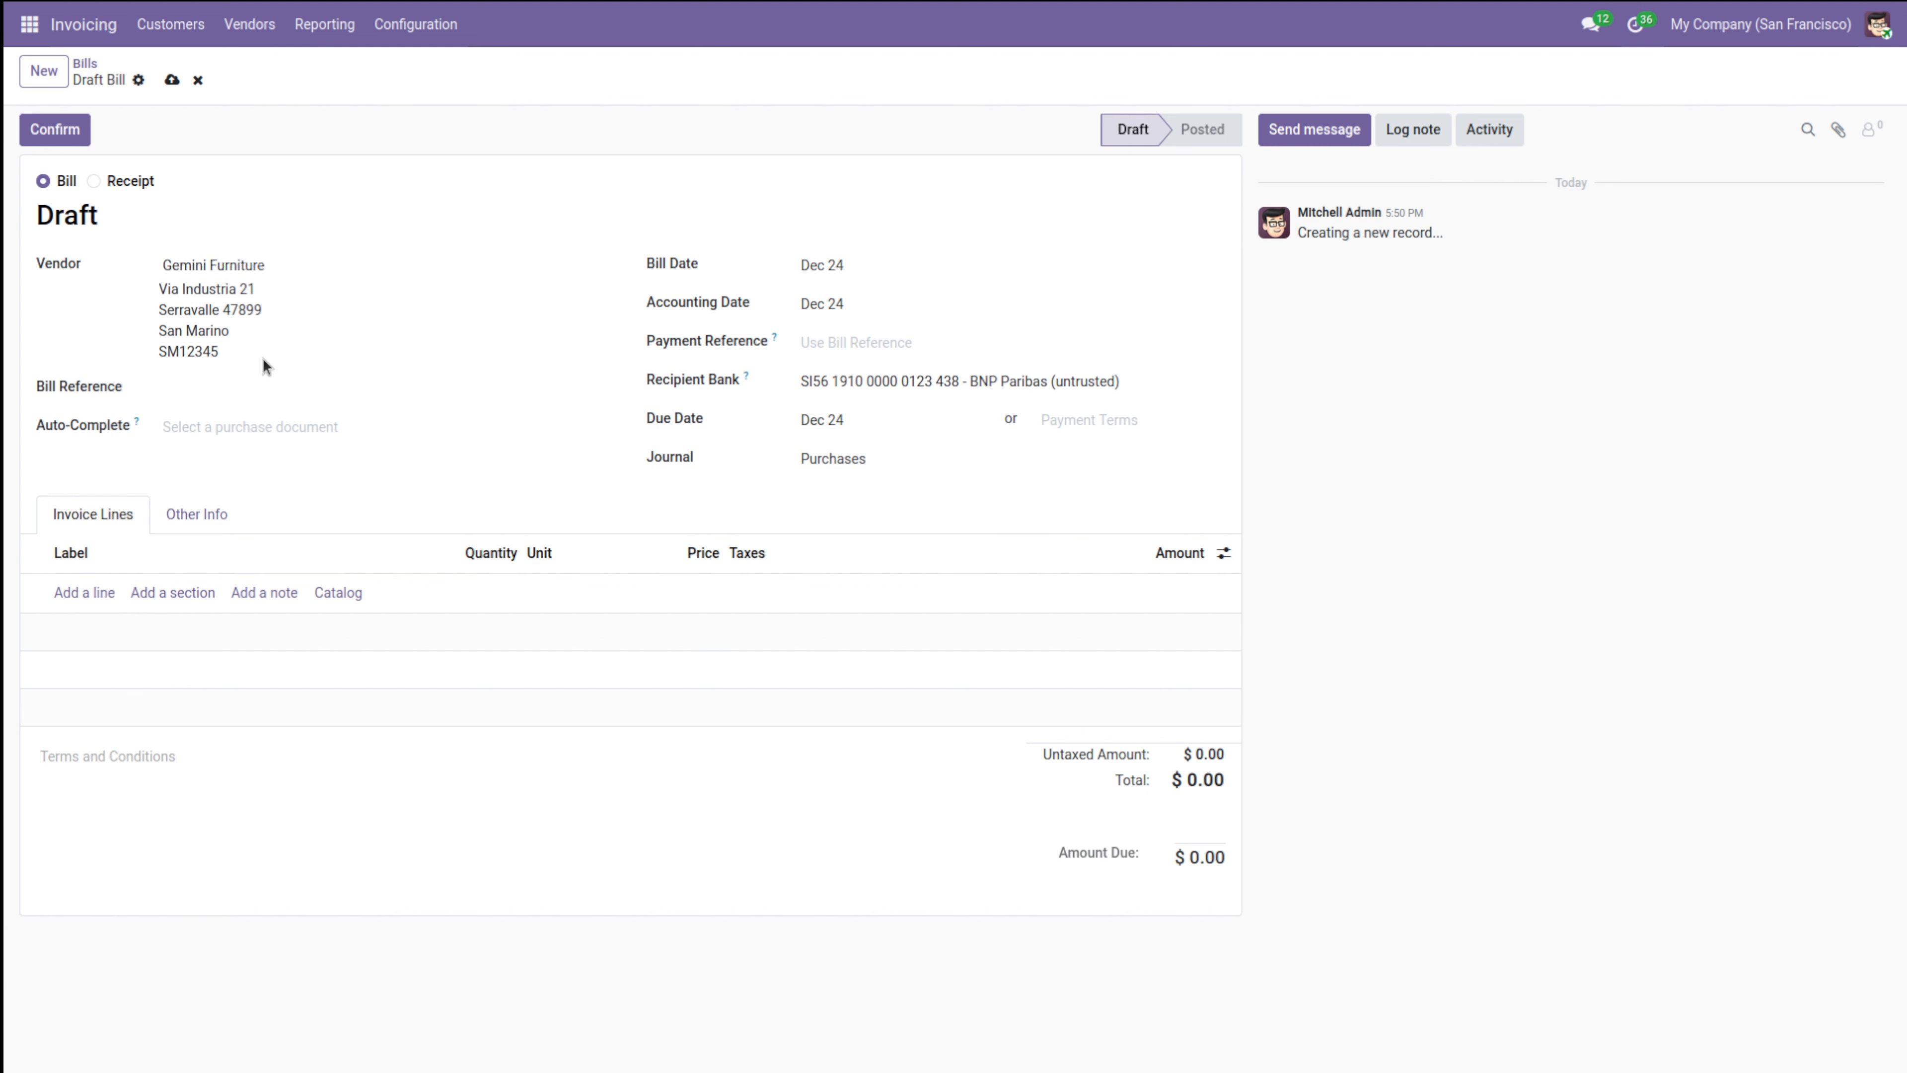
Switch the draft bill to Receipt and back to Bill, and try to confirm it without any invoice lines.
click(105, 592)
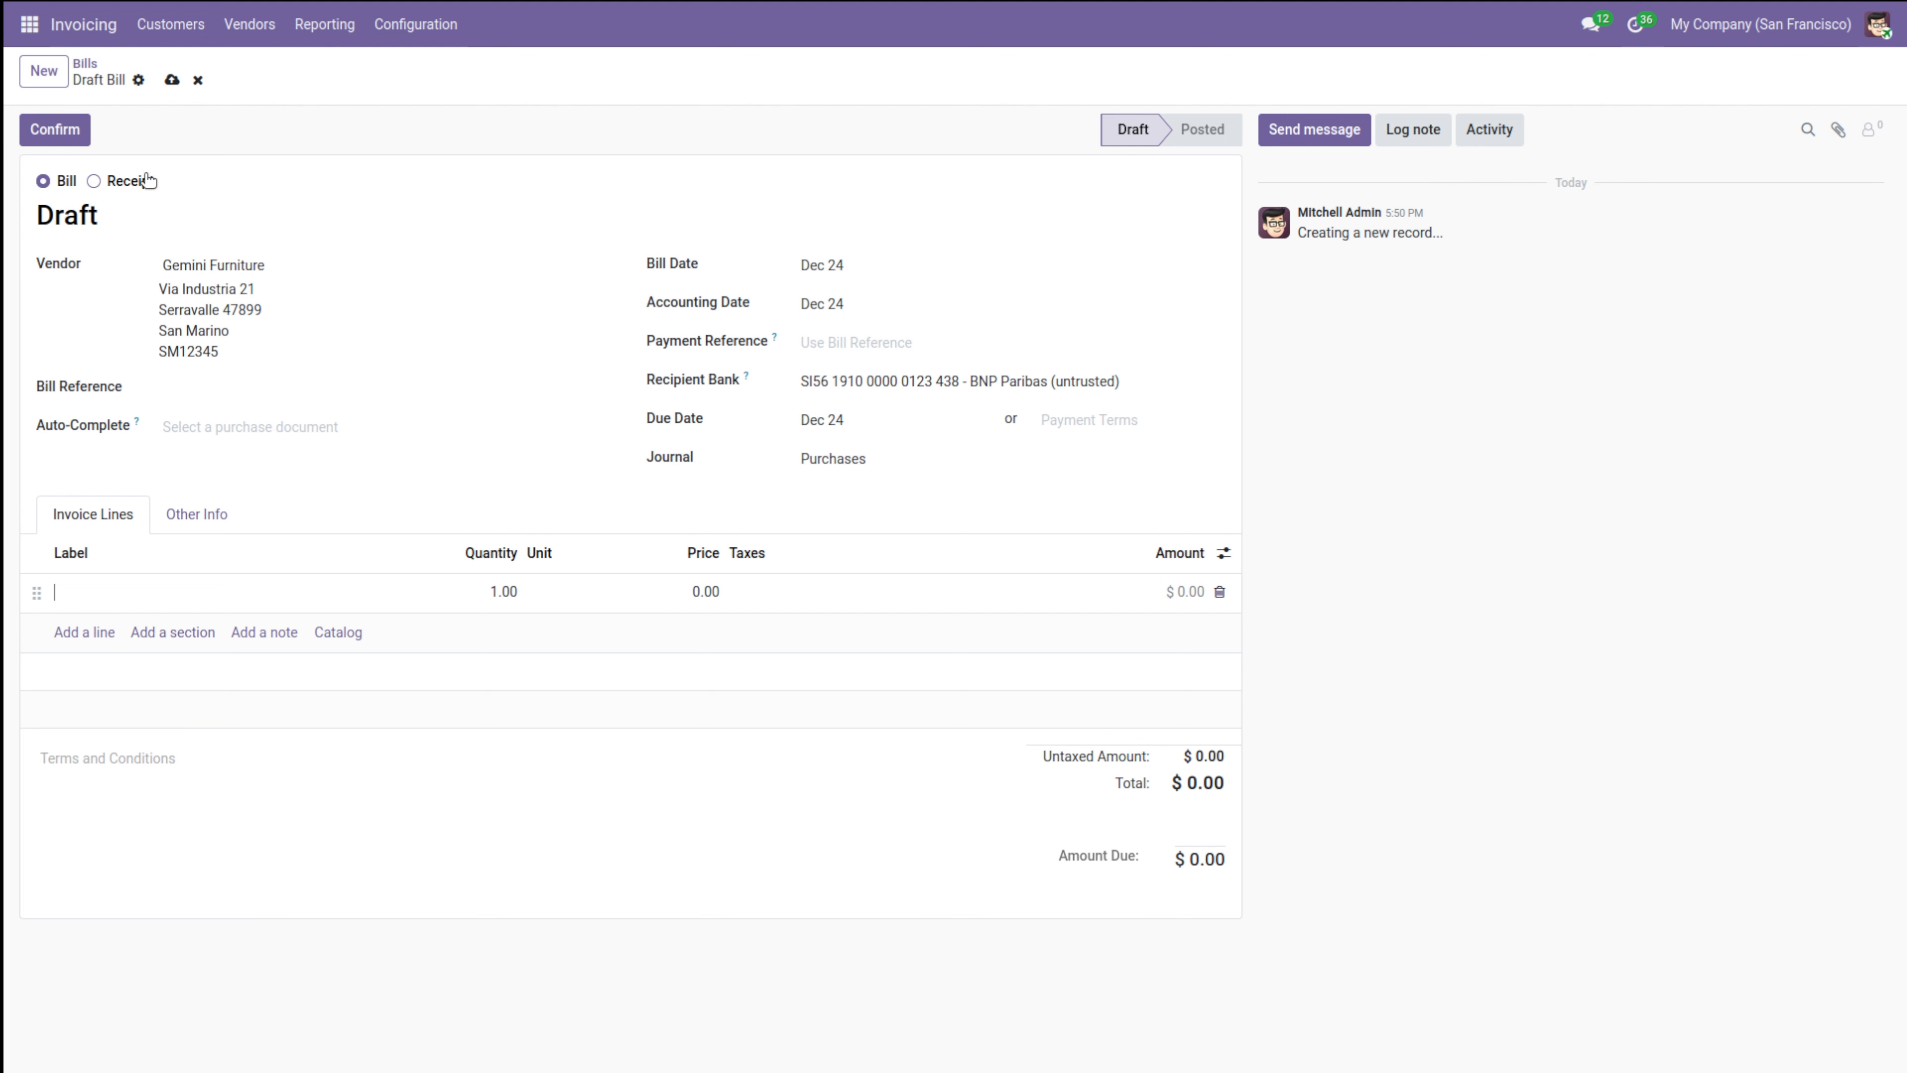
click(100, 177)
click(93, 183)
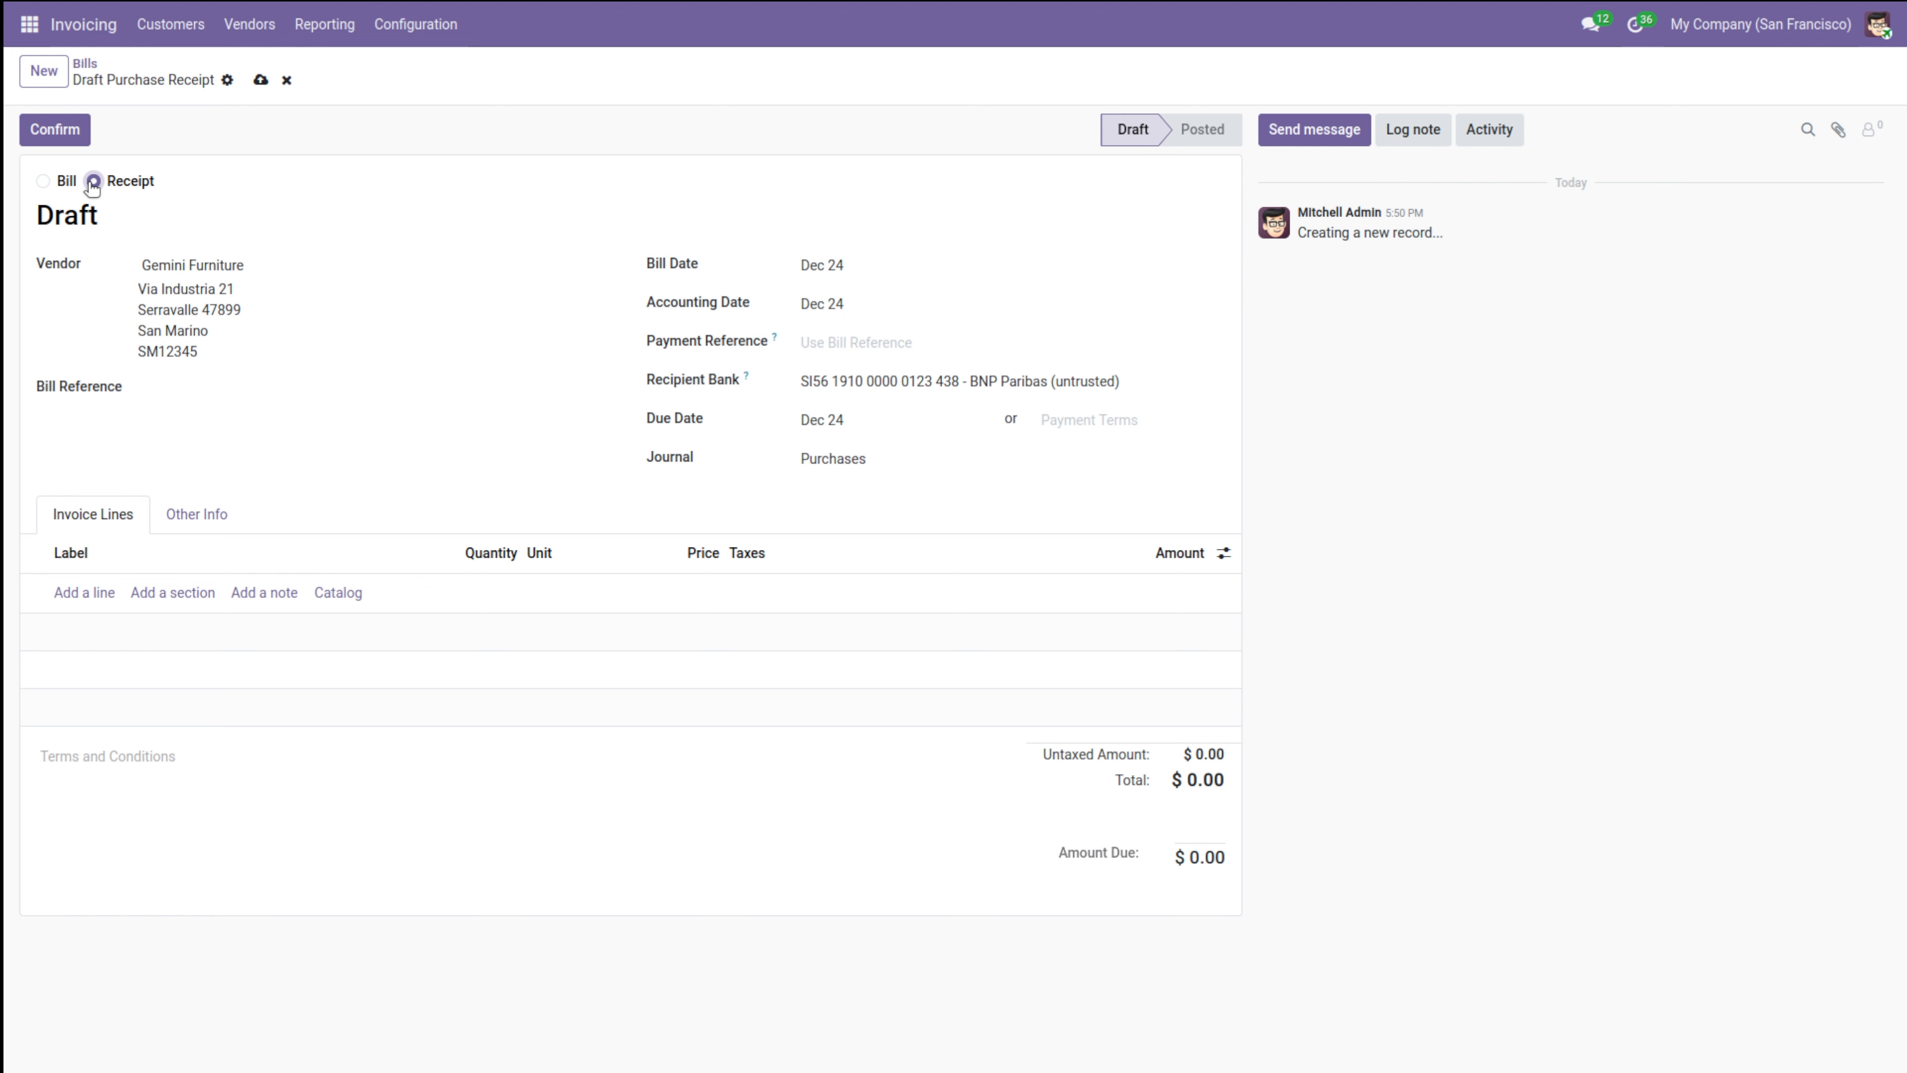
click(42, 181)
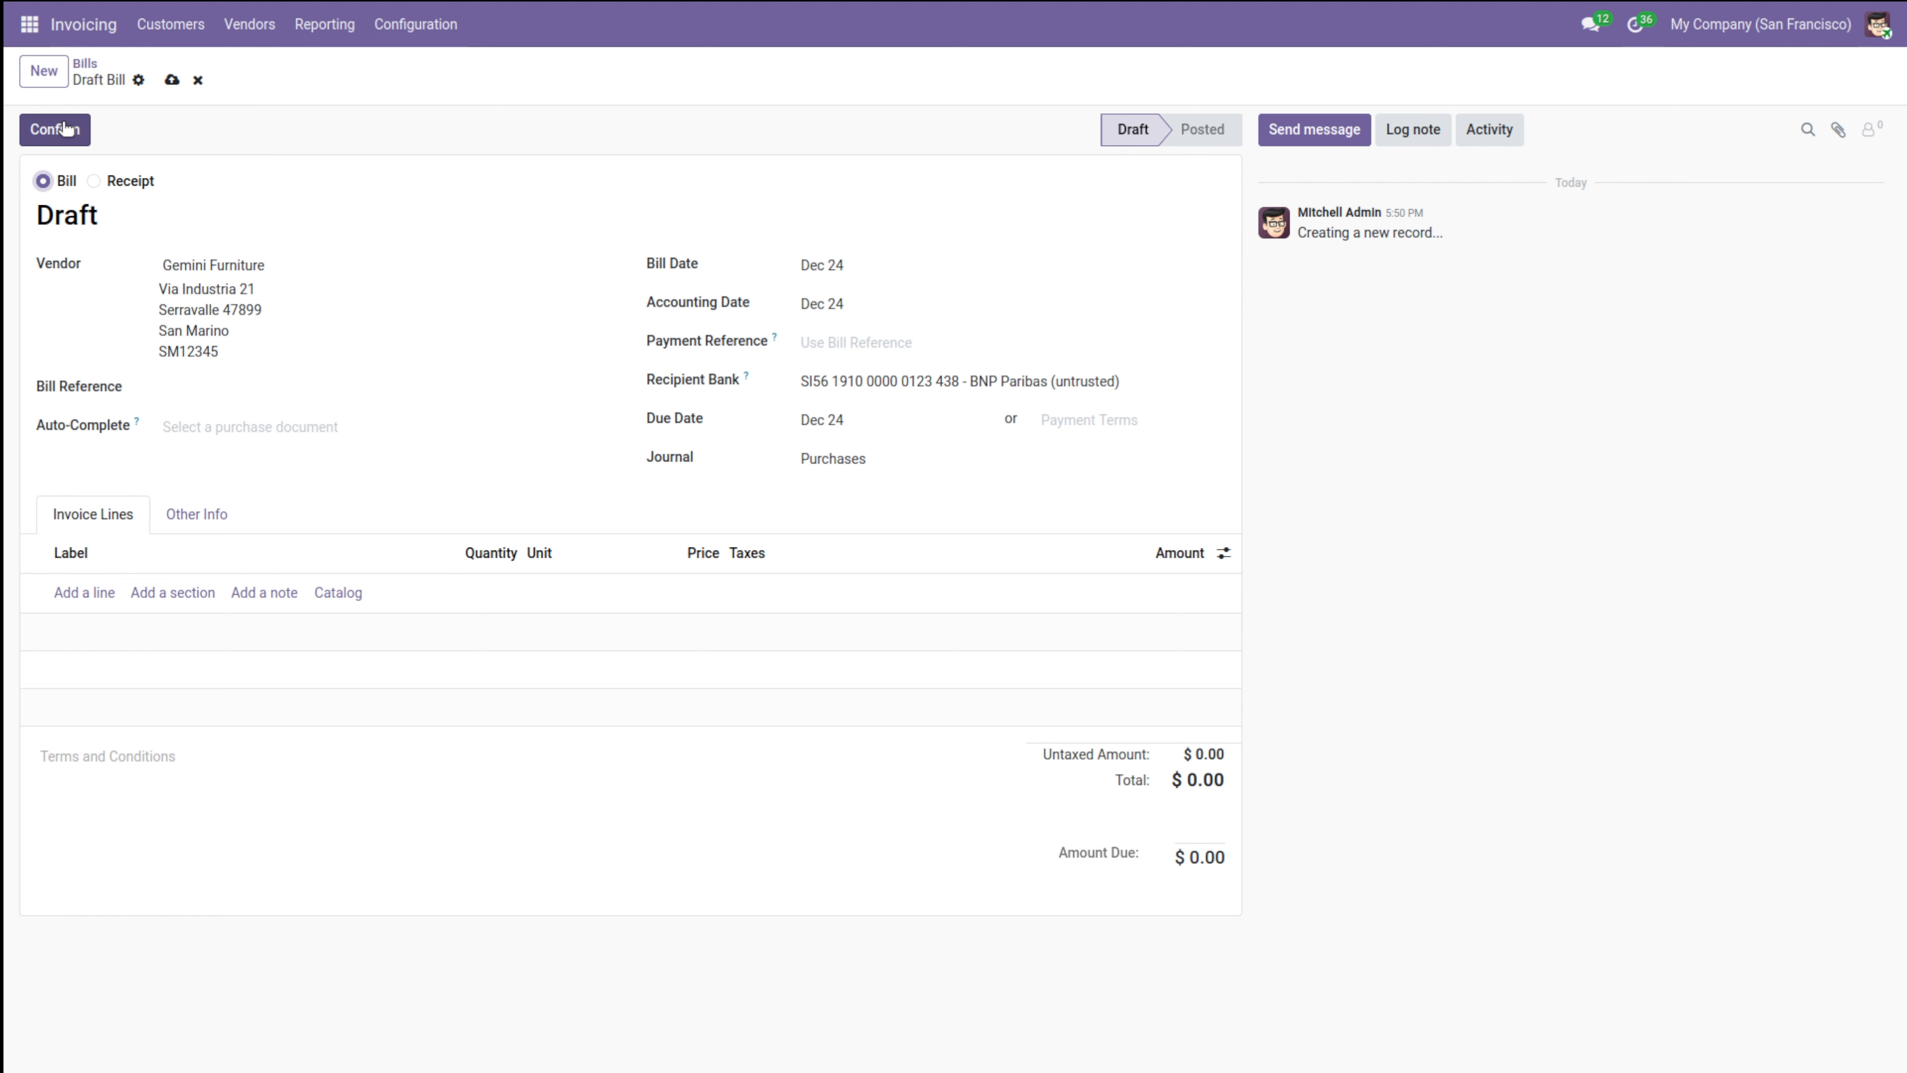
click(66, 129)
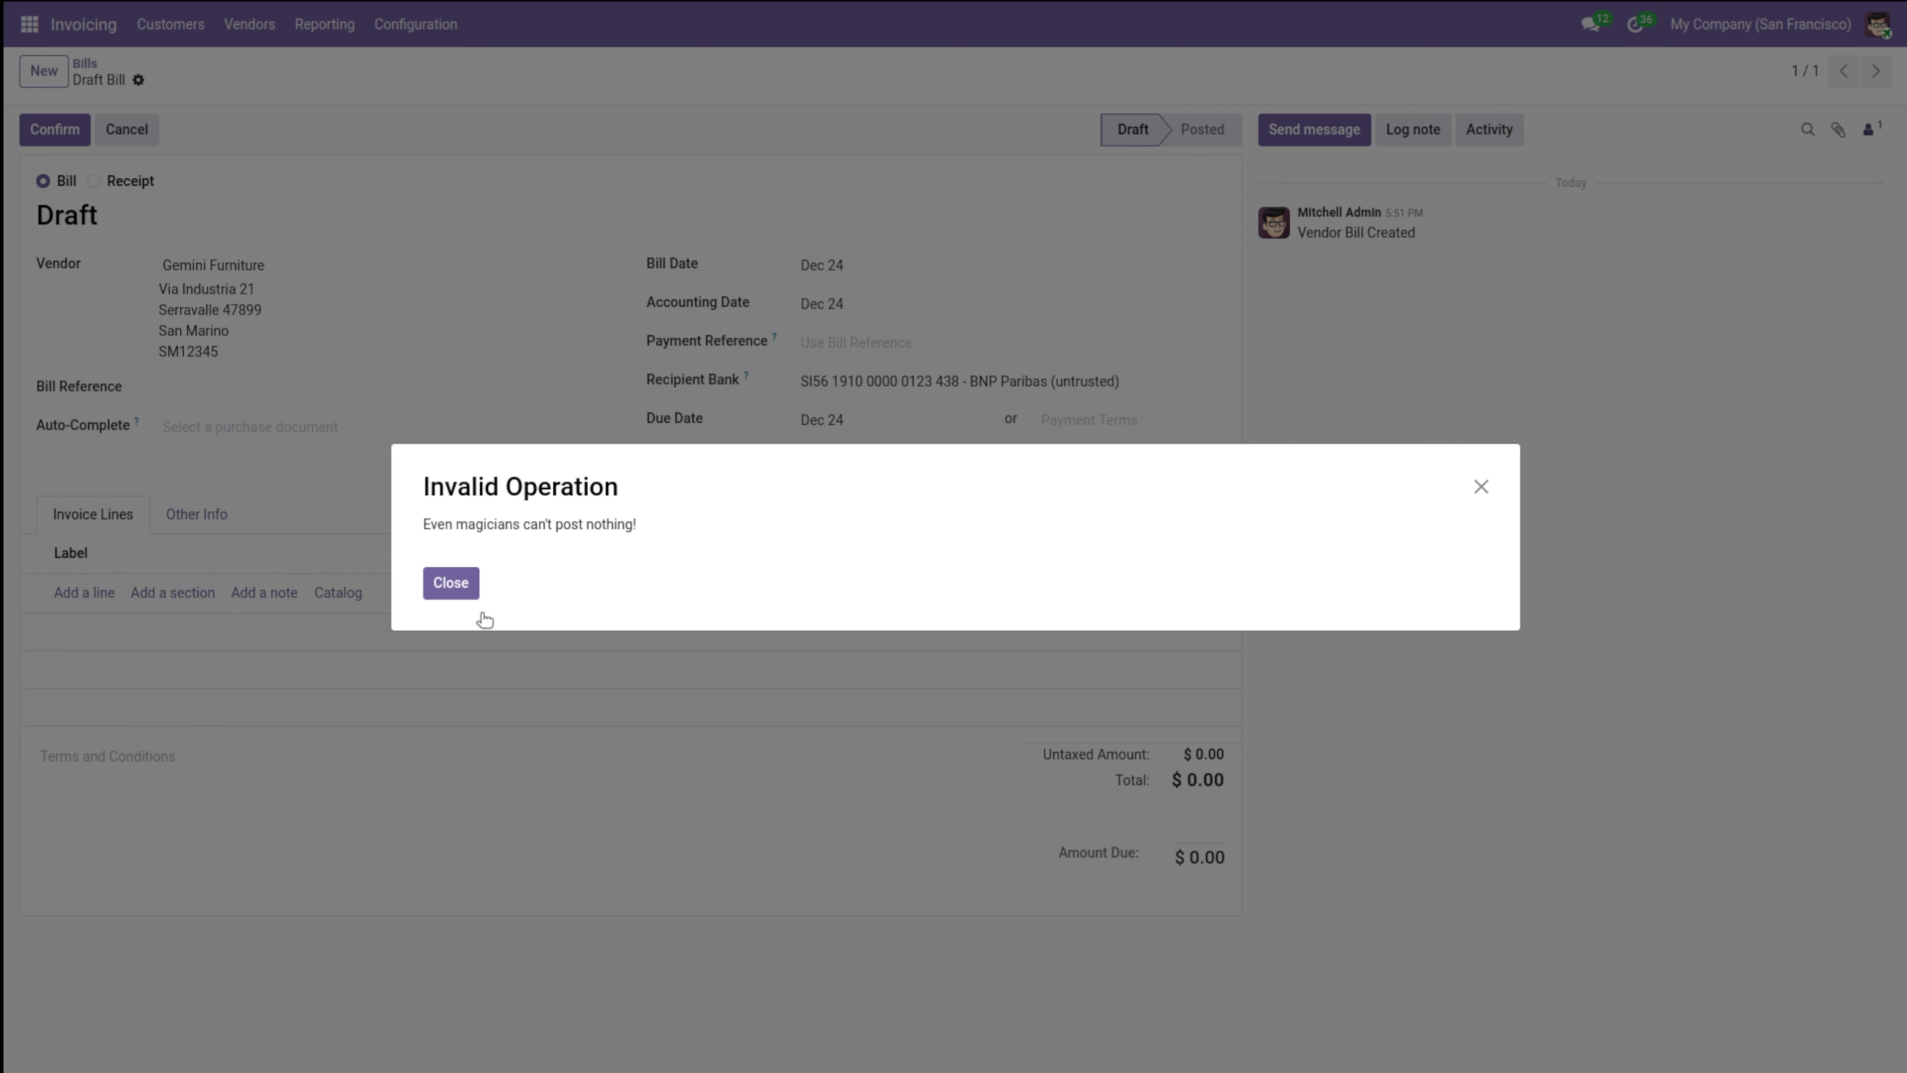
click(435, 584)
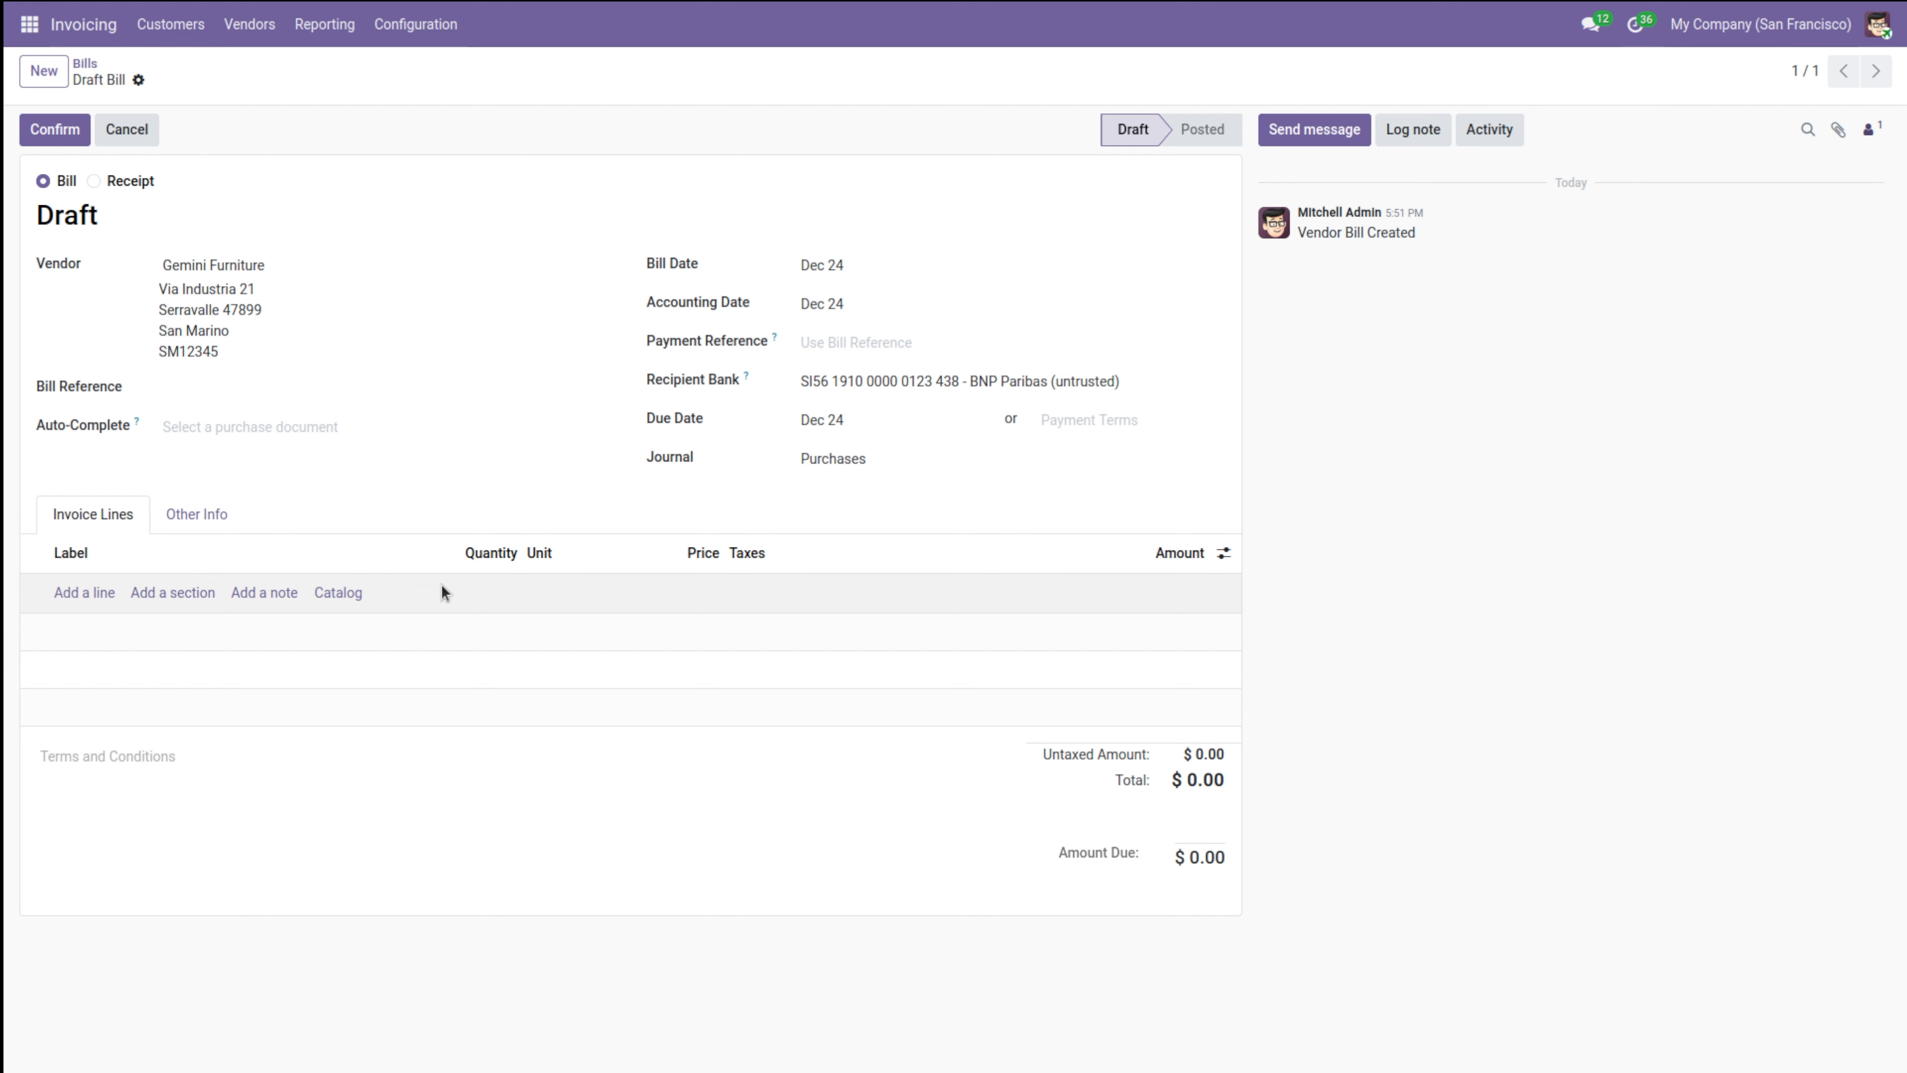
Add an invoice line labelled "pen" to the draft vendor bill with quantity 5 and price 10.
click(78, 592)
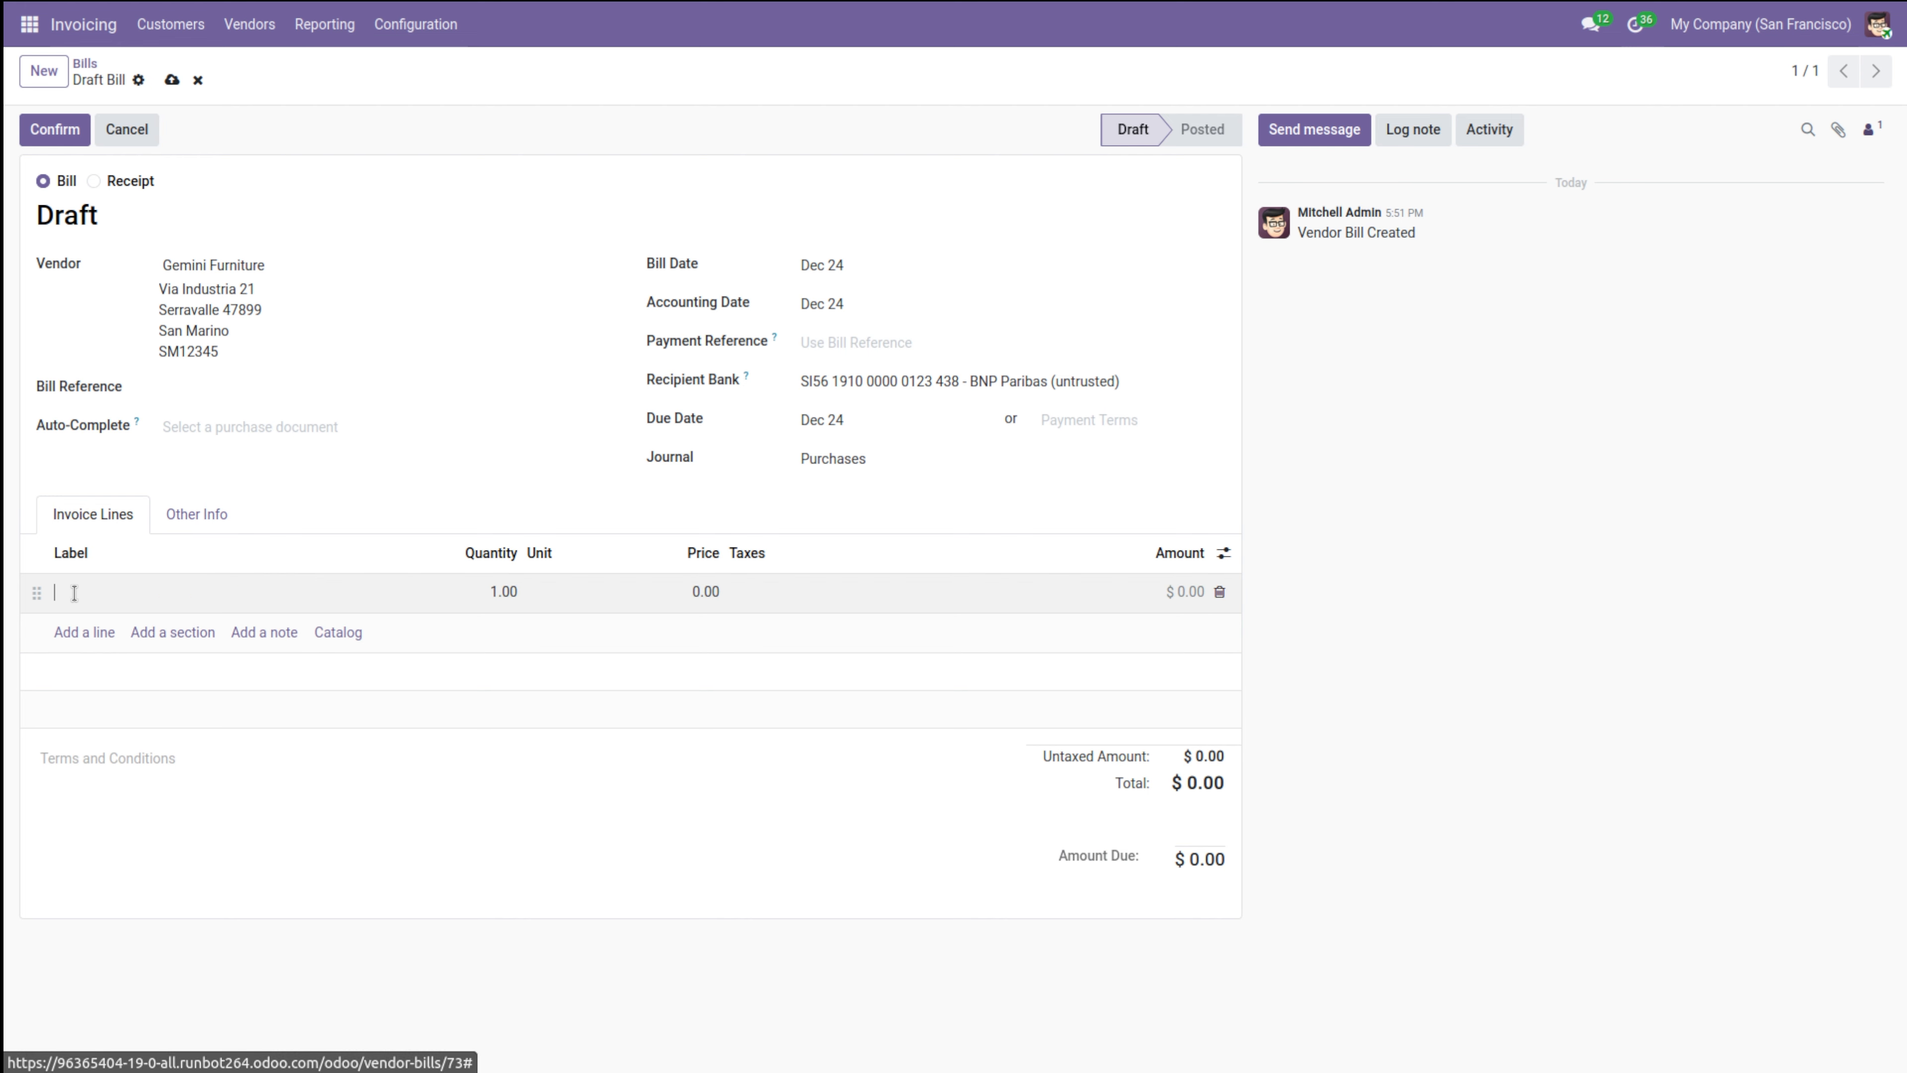
text(pen)
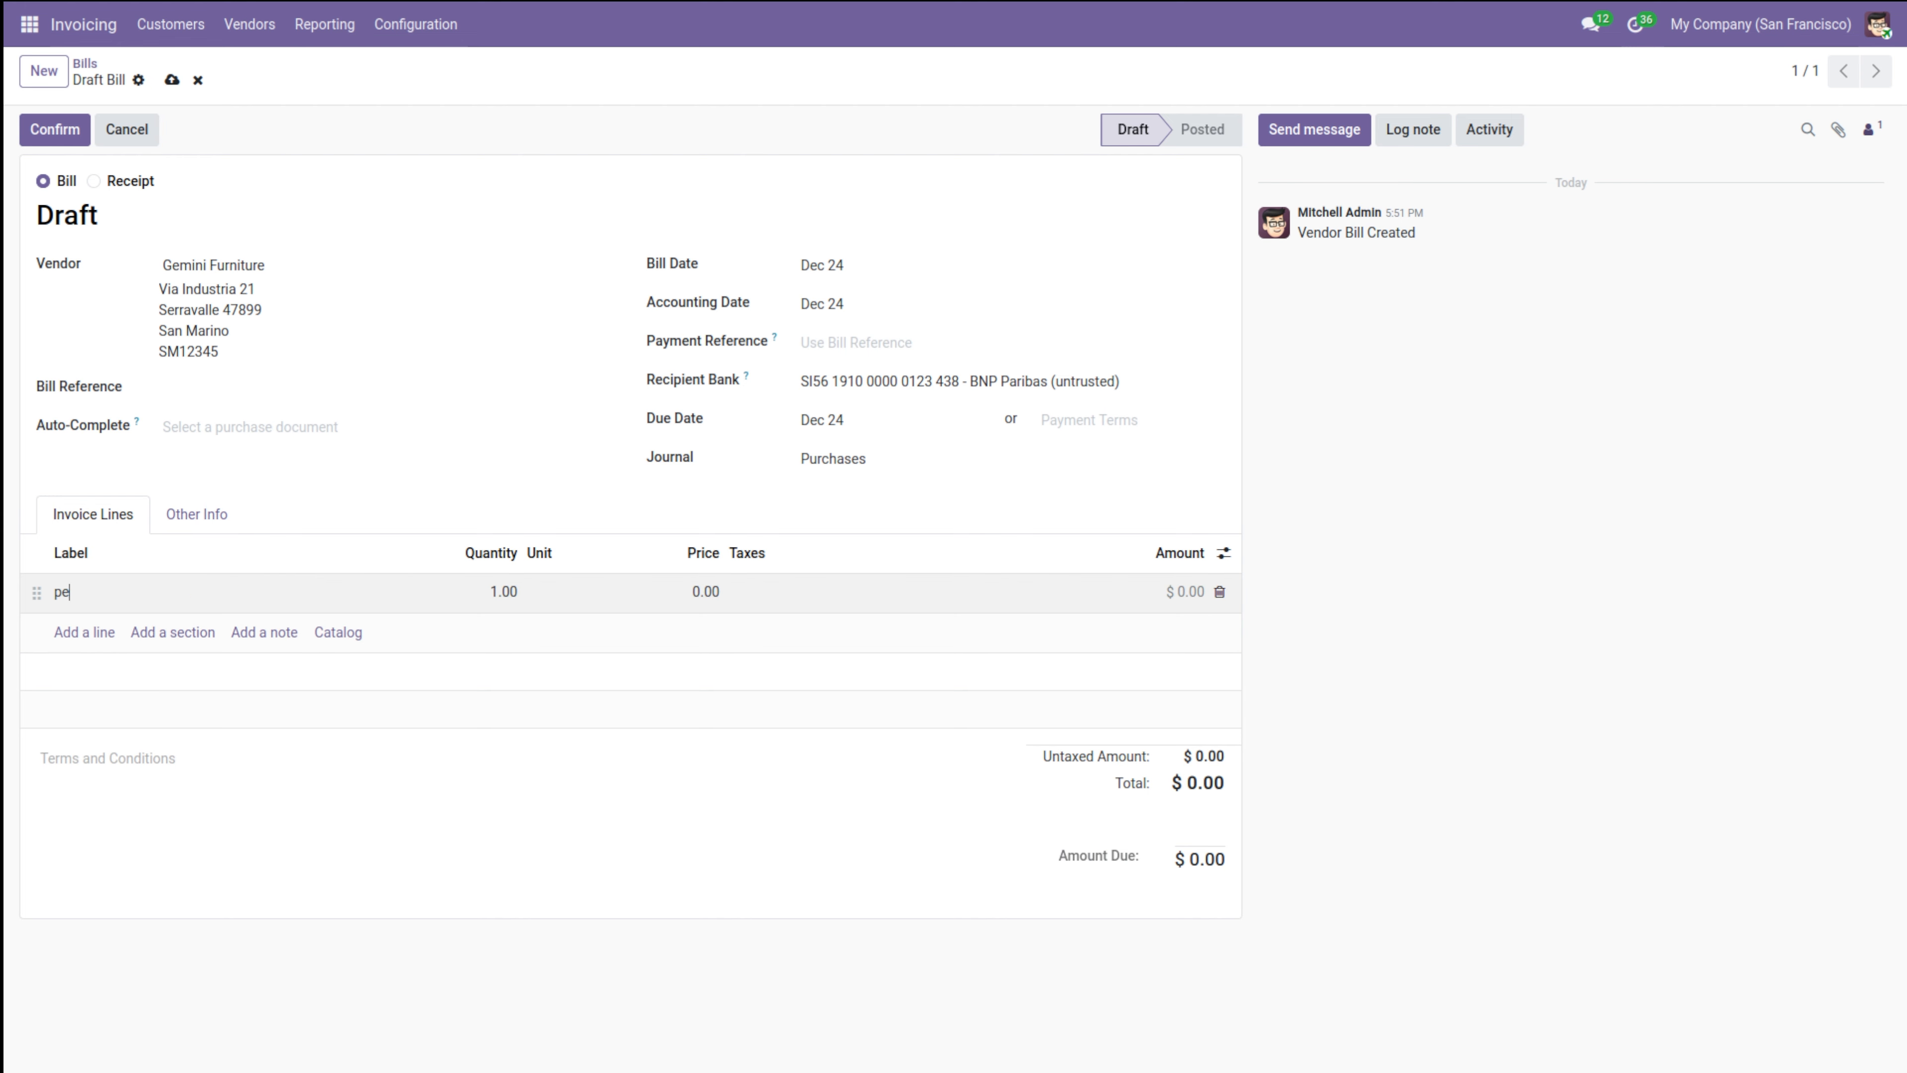
click(507, 601)
text(5)
click(684, 591)
text(10)
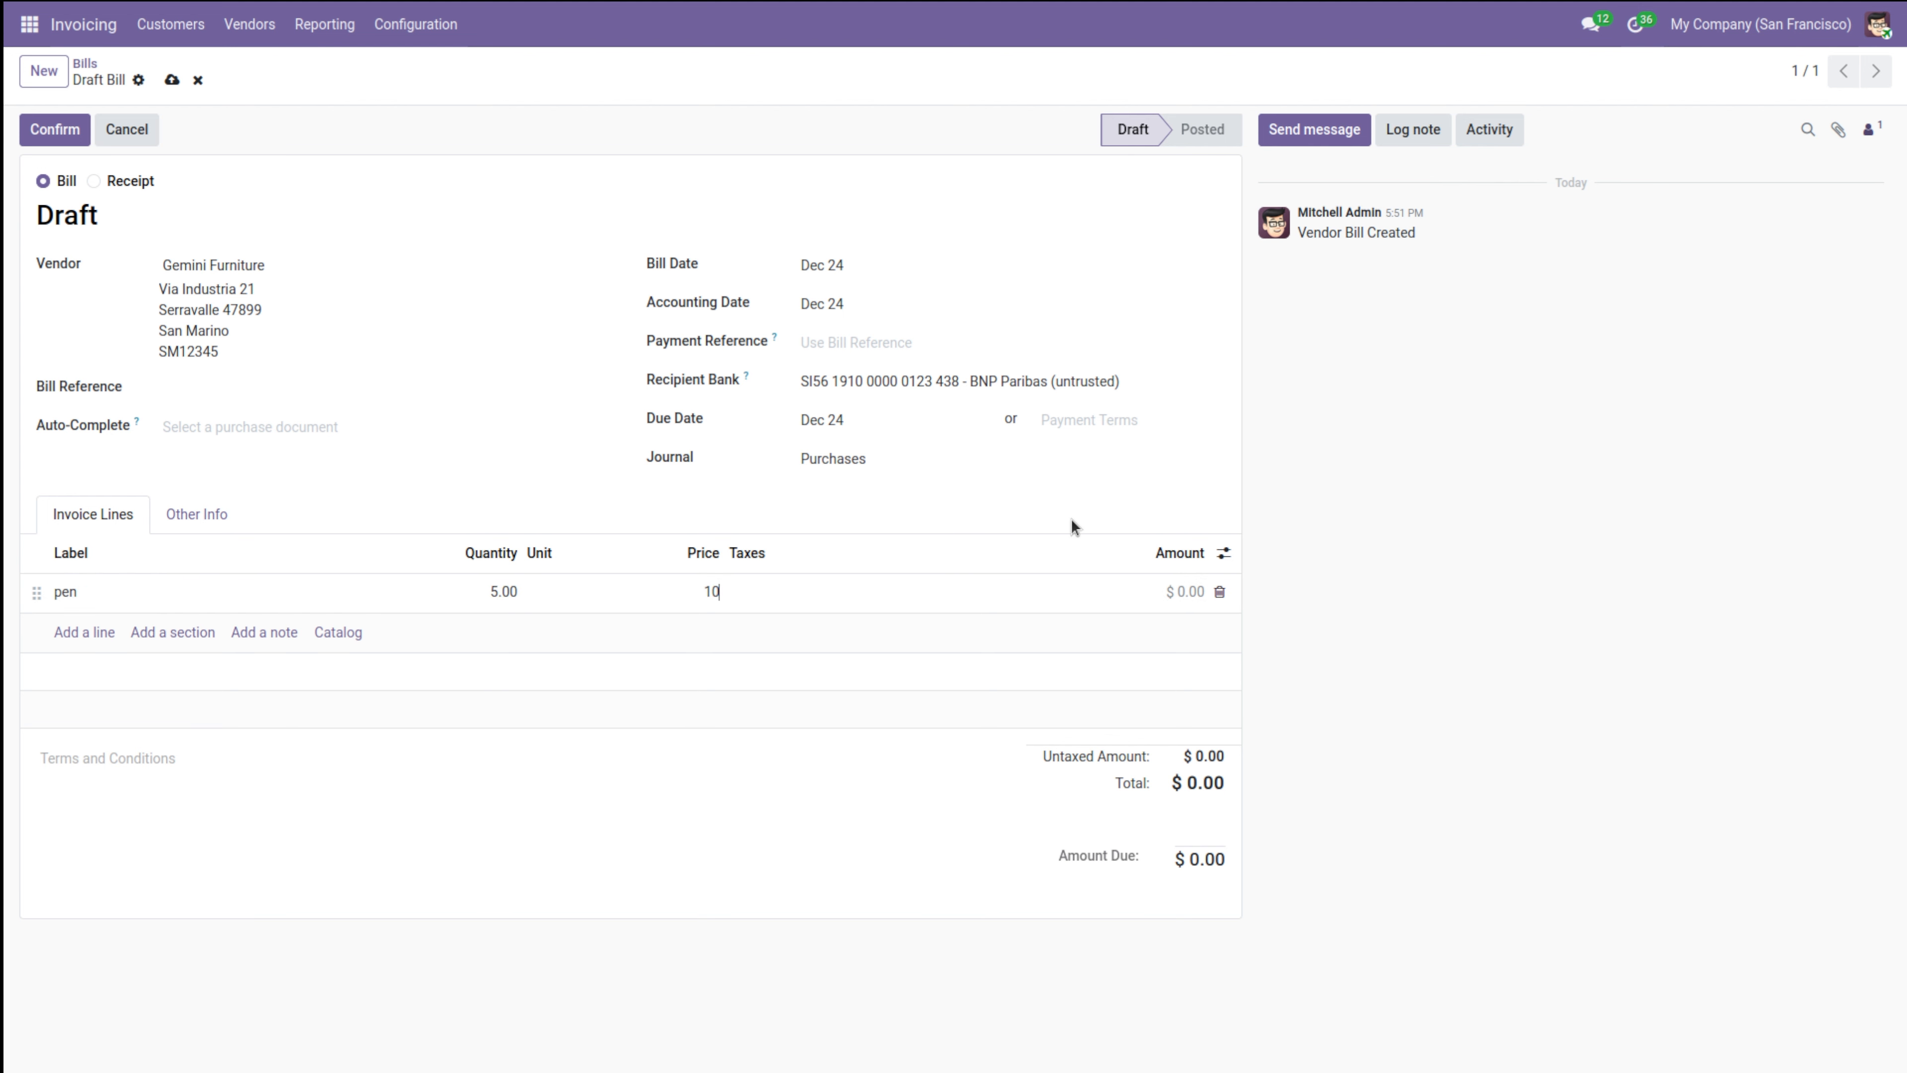
click(1100, 495)
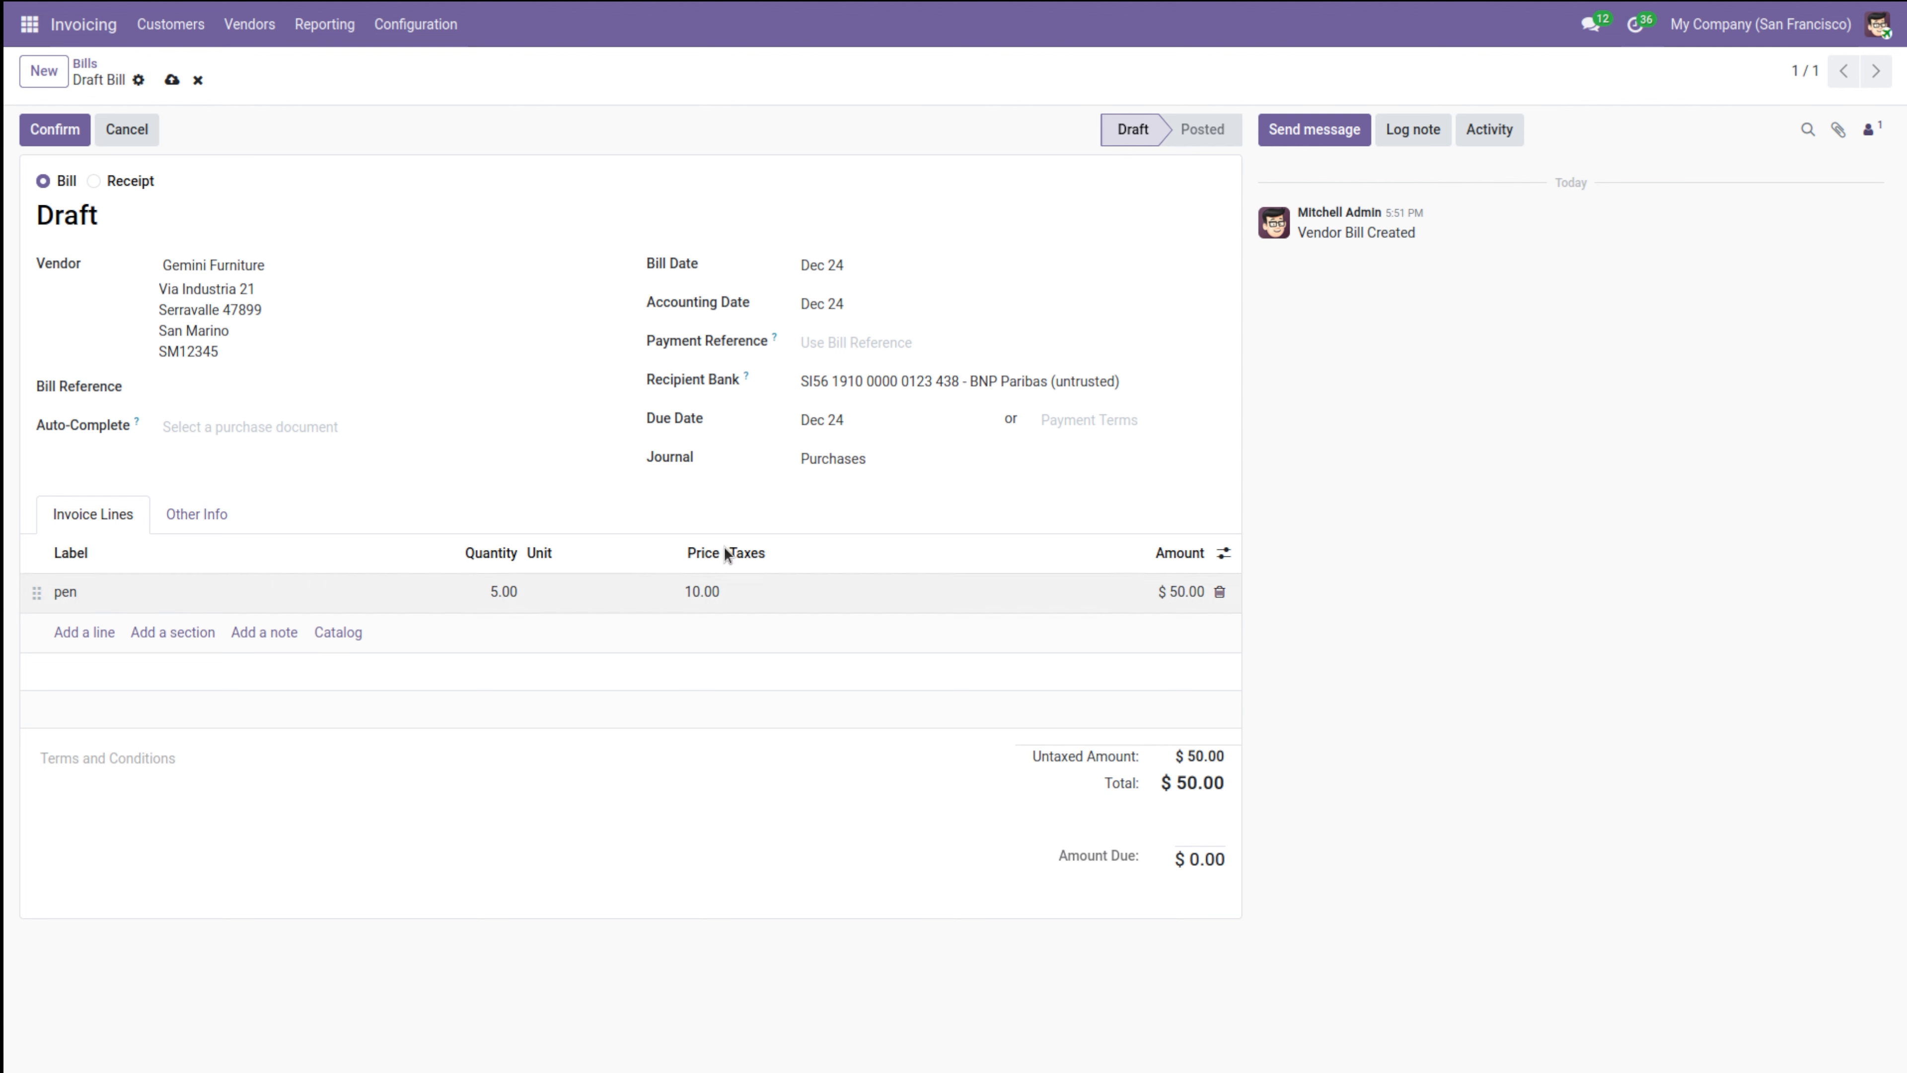
Confirm the vendor bill and register its payment, returning to the list of bills.
click(48, 128)
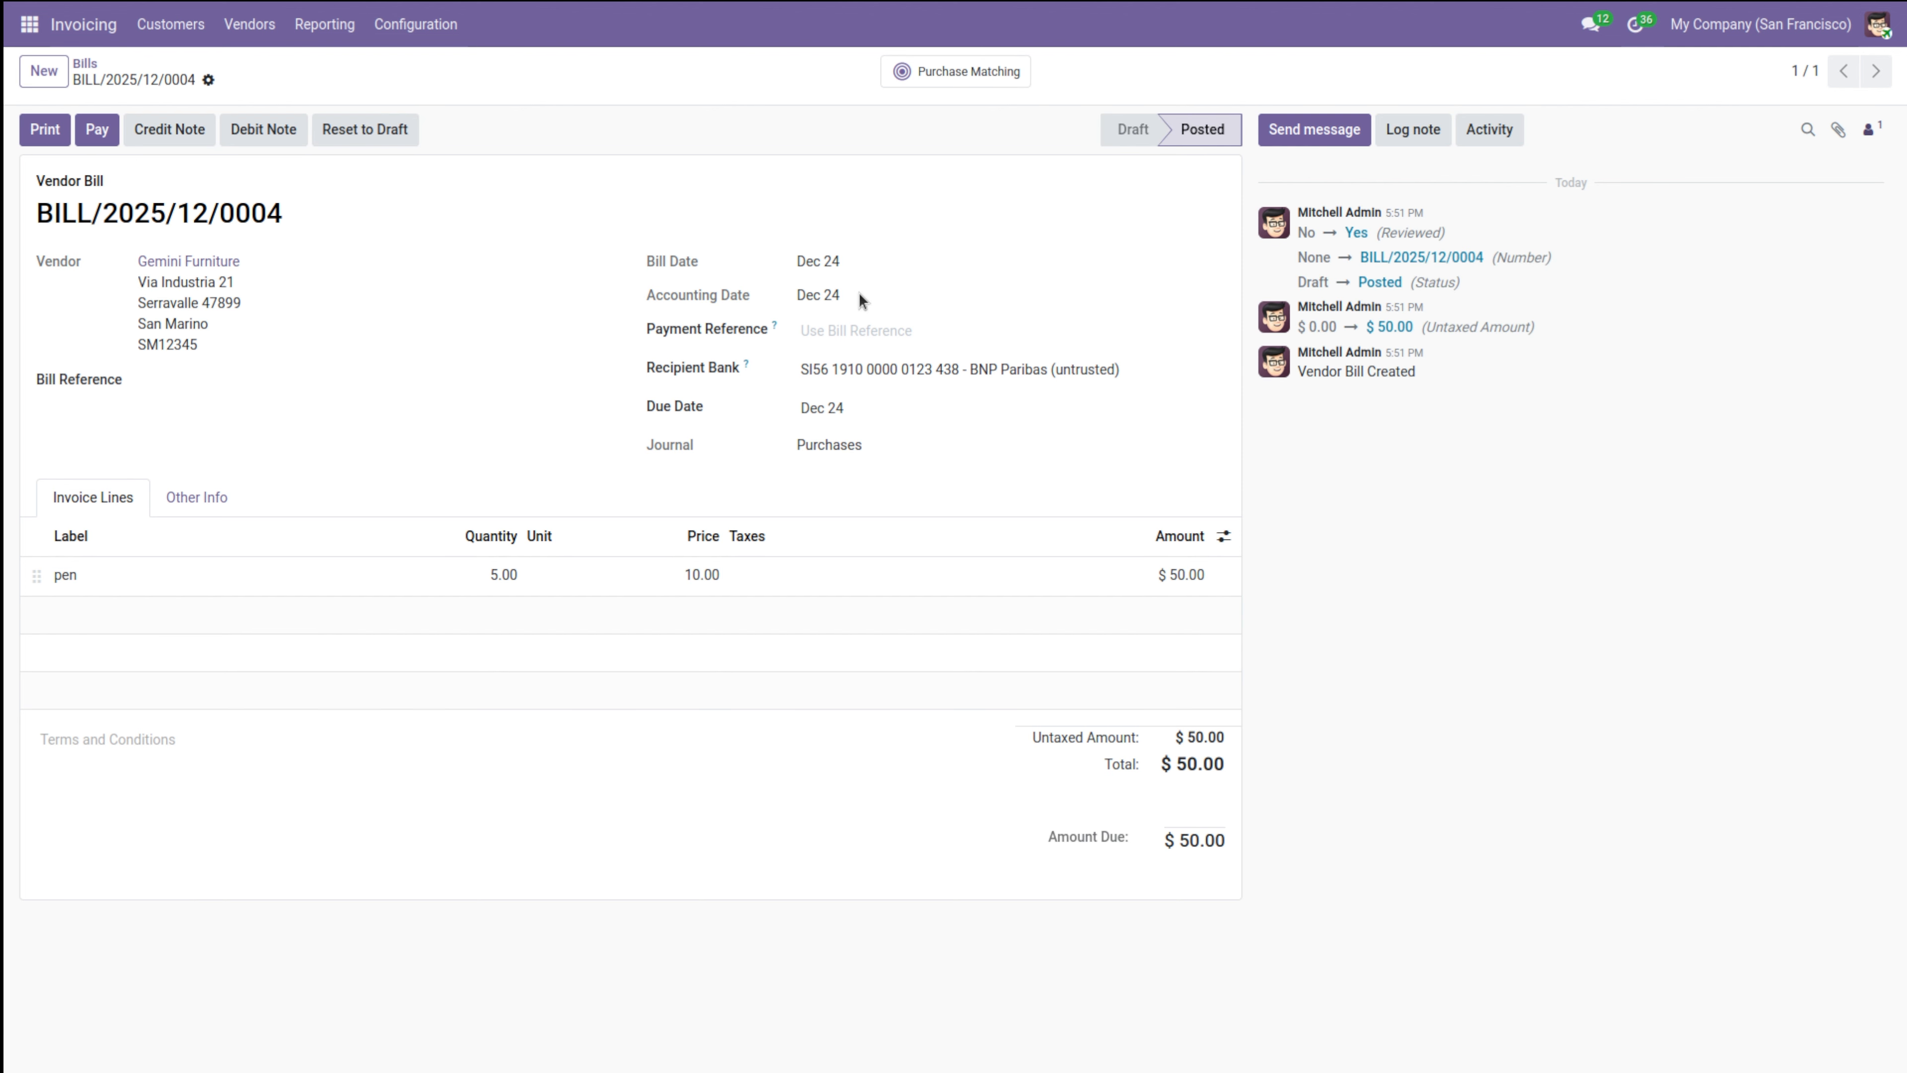
click(93, 129)
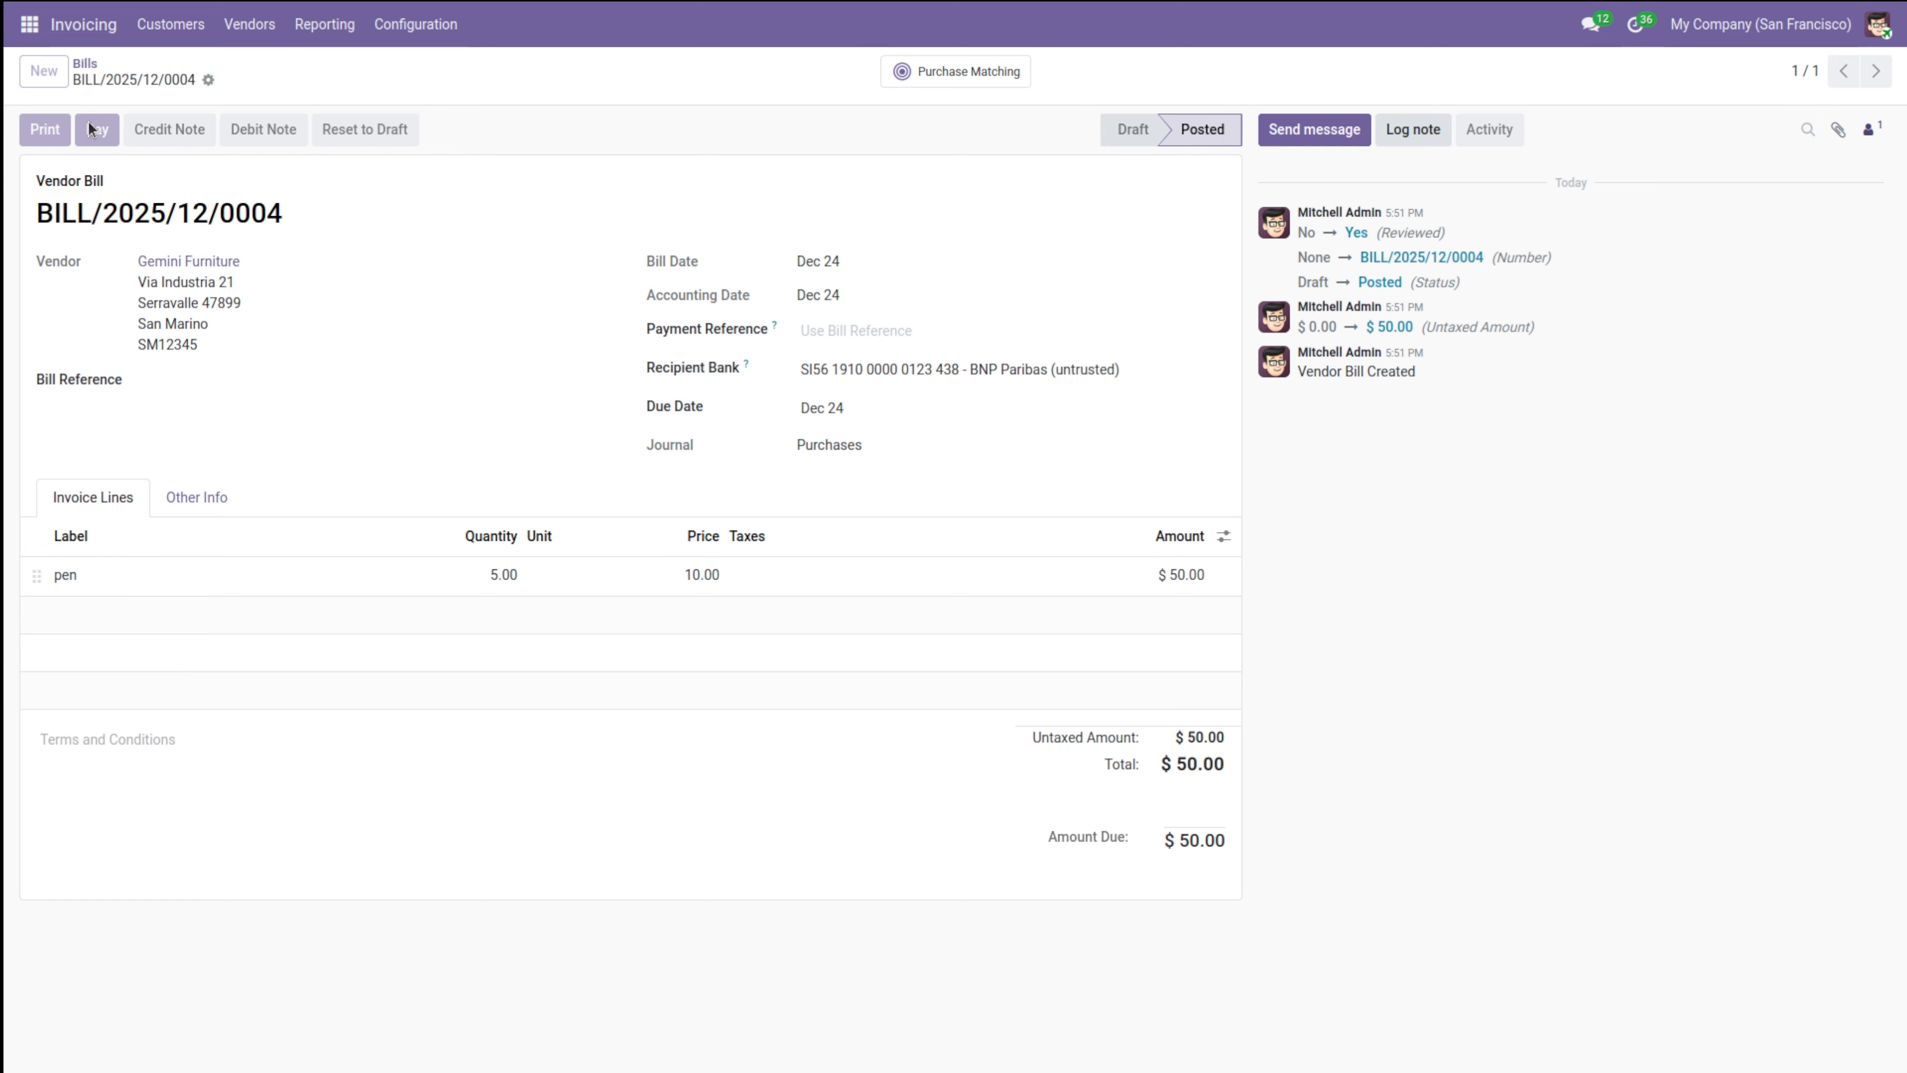
click(575, 652)
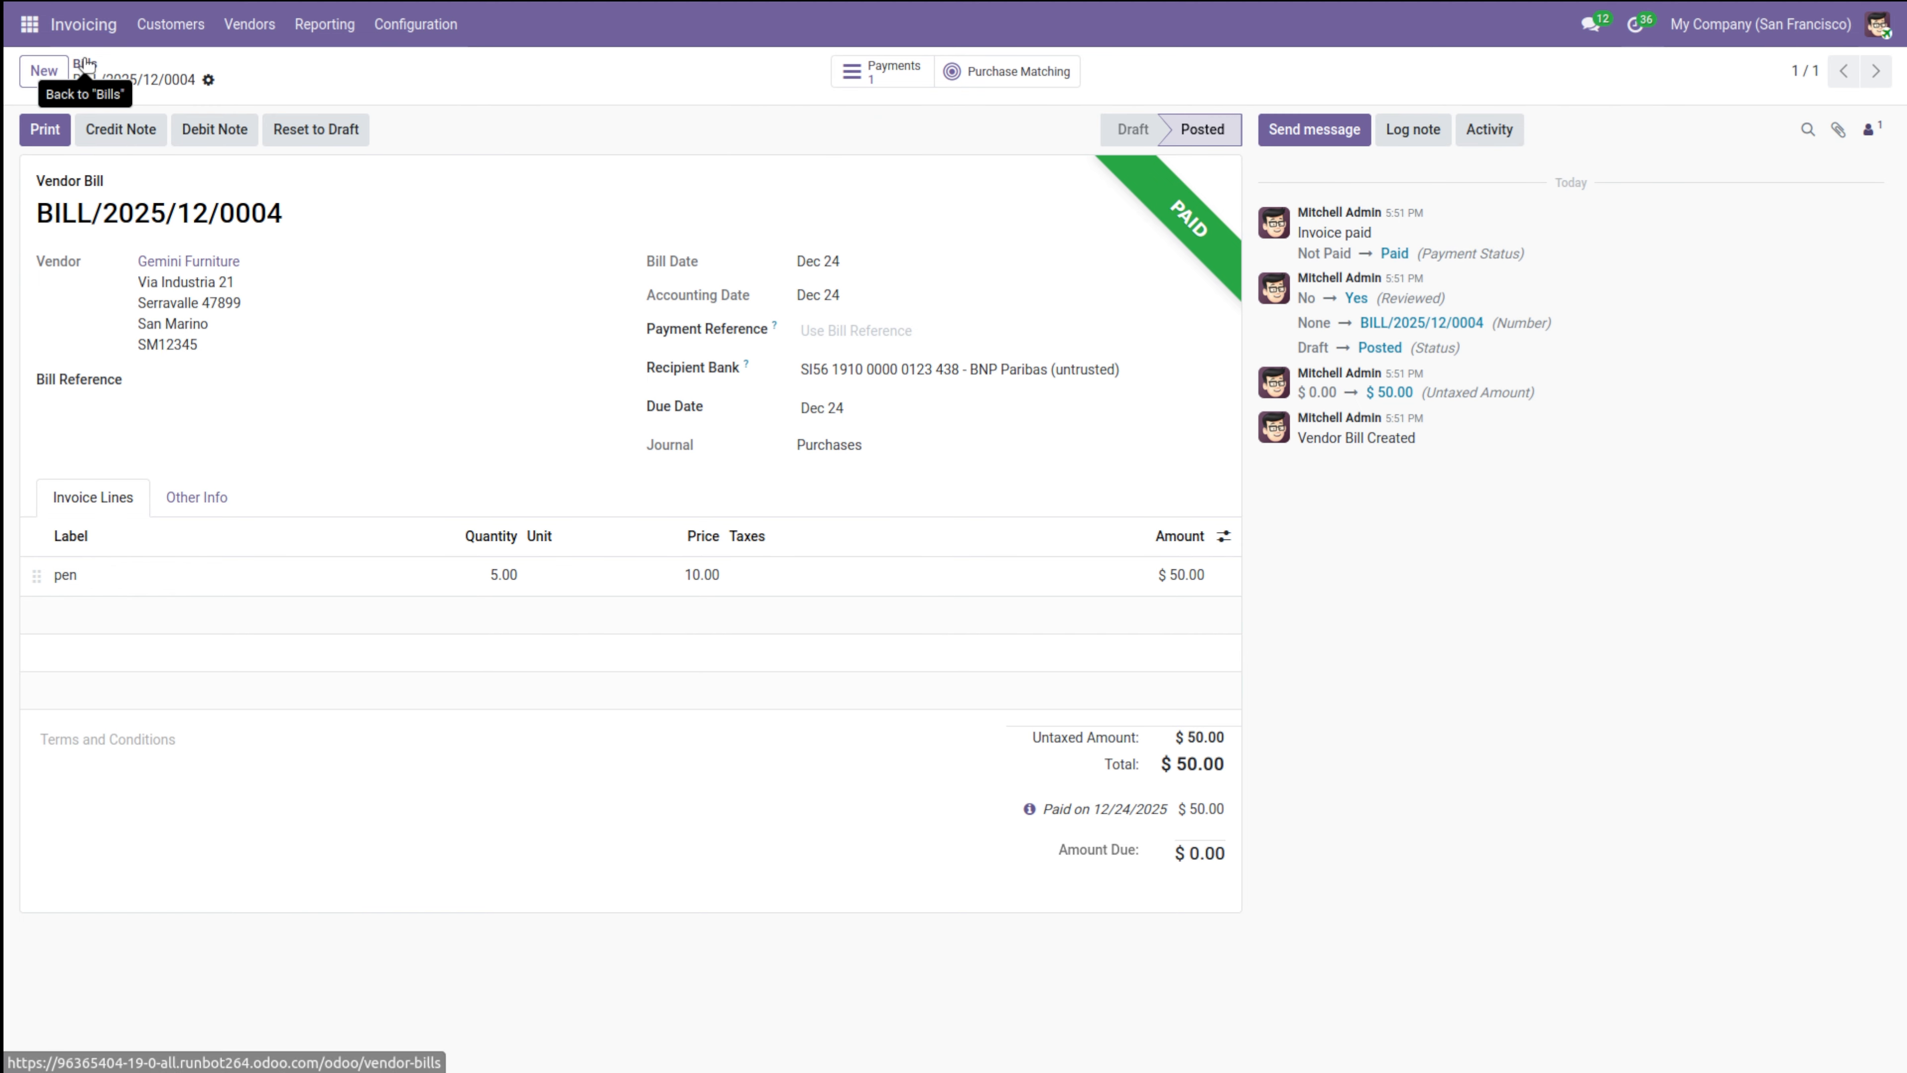
click(83, 66)
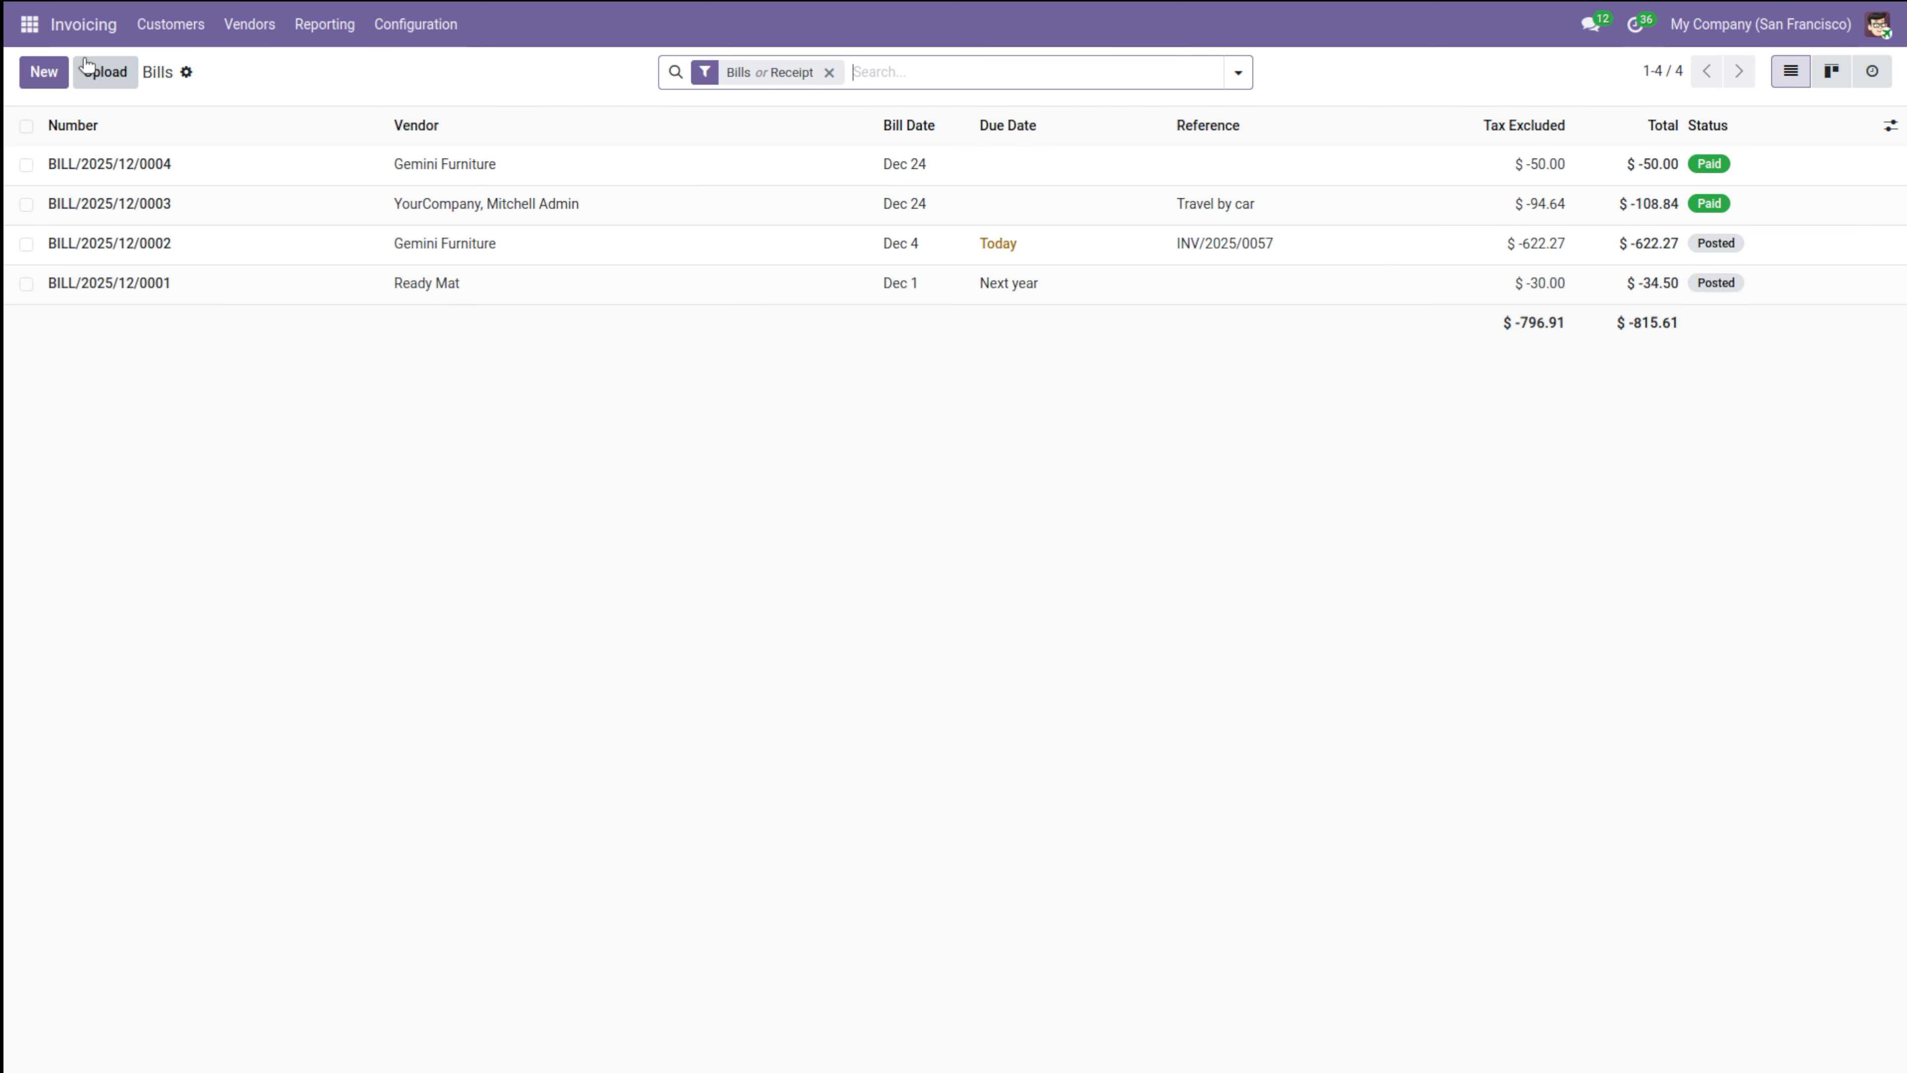
Open the vendor refunds and create a new vendor credit note, selecting an individual contact as the vendor.
click(262, 30)
click(293, 97)
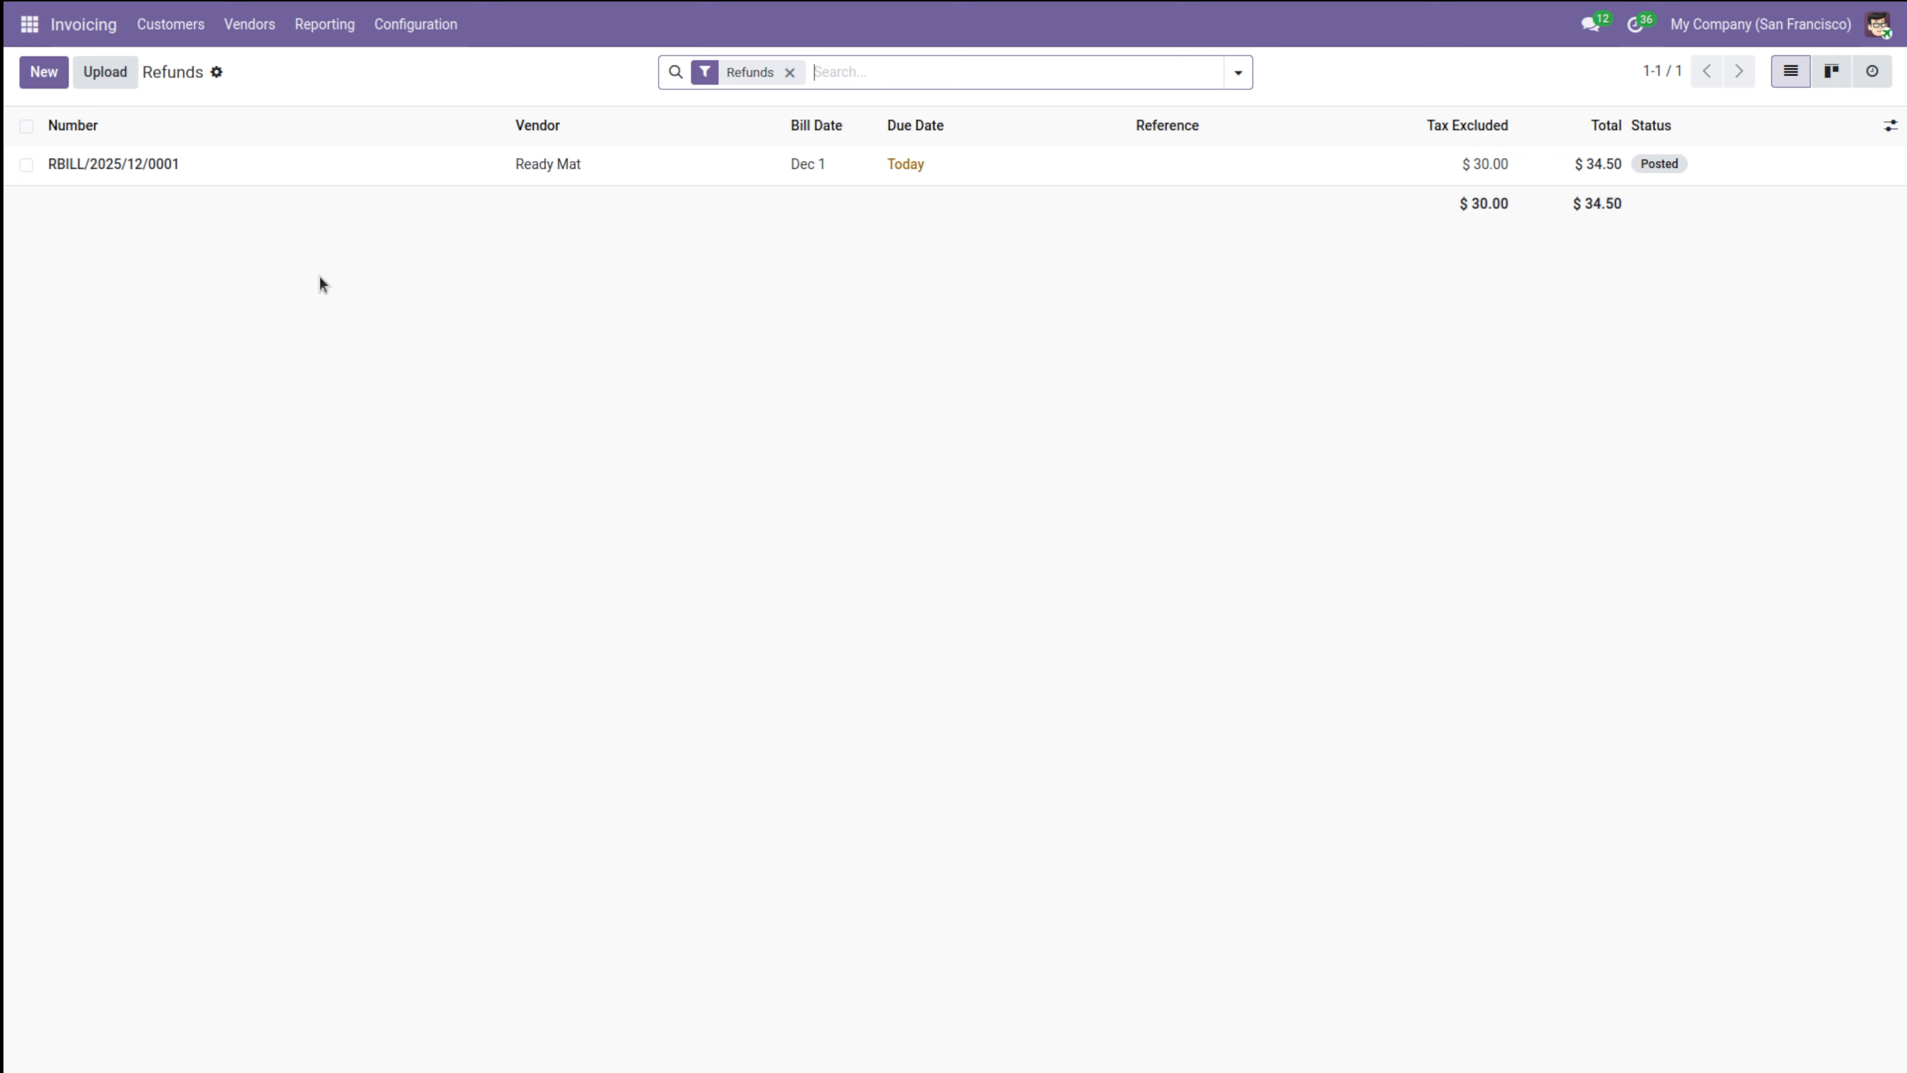
click(38, 74)
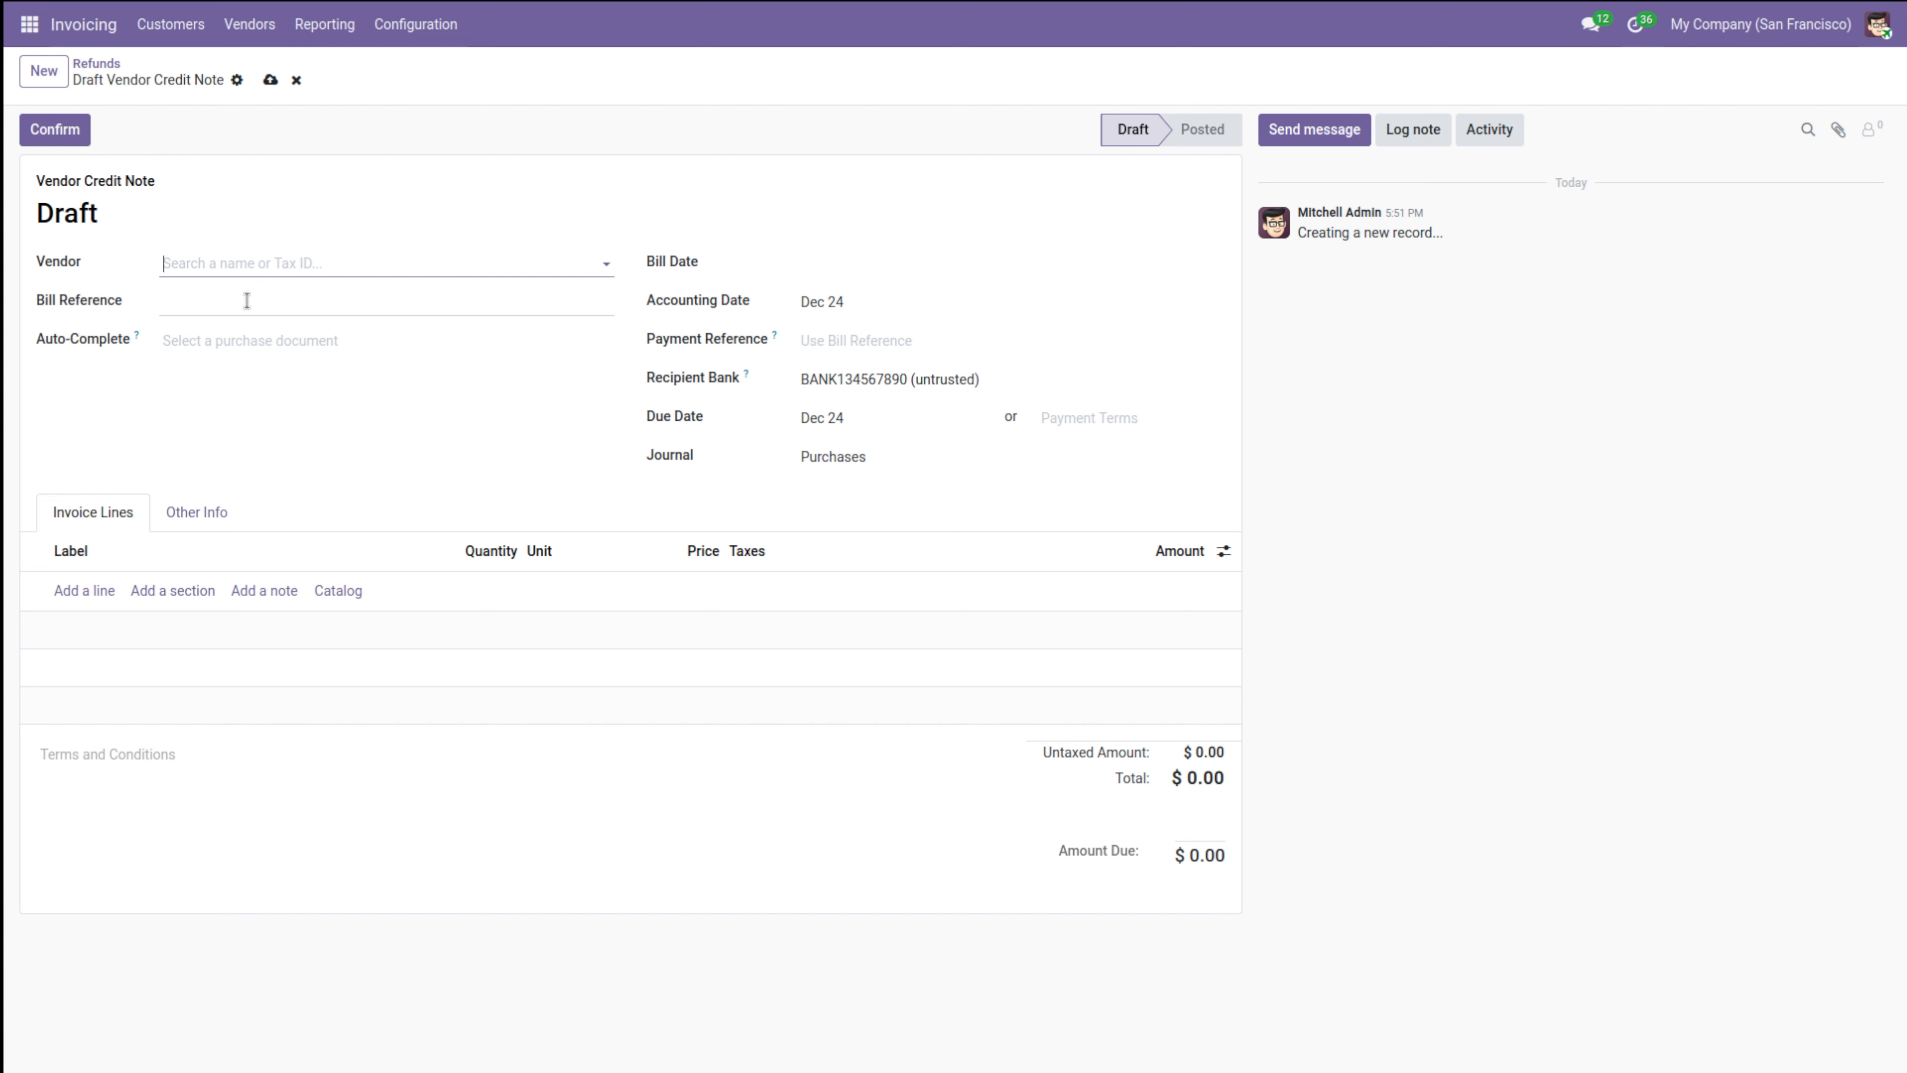
click(236, 263)
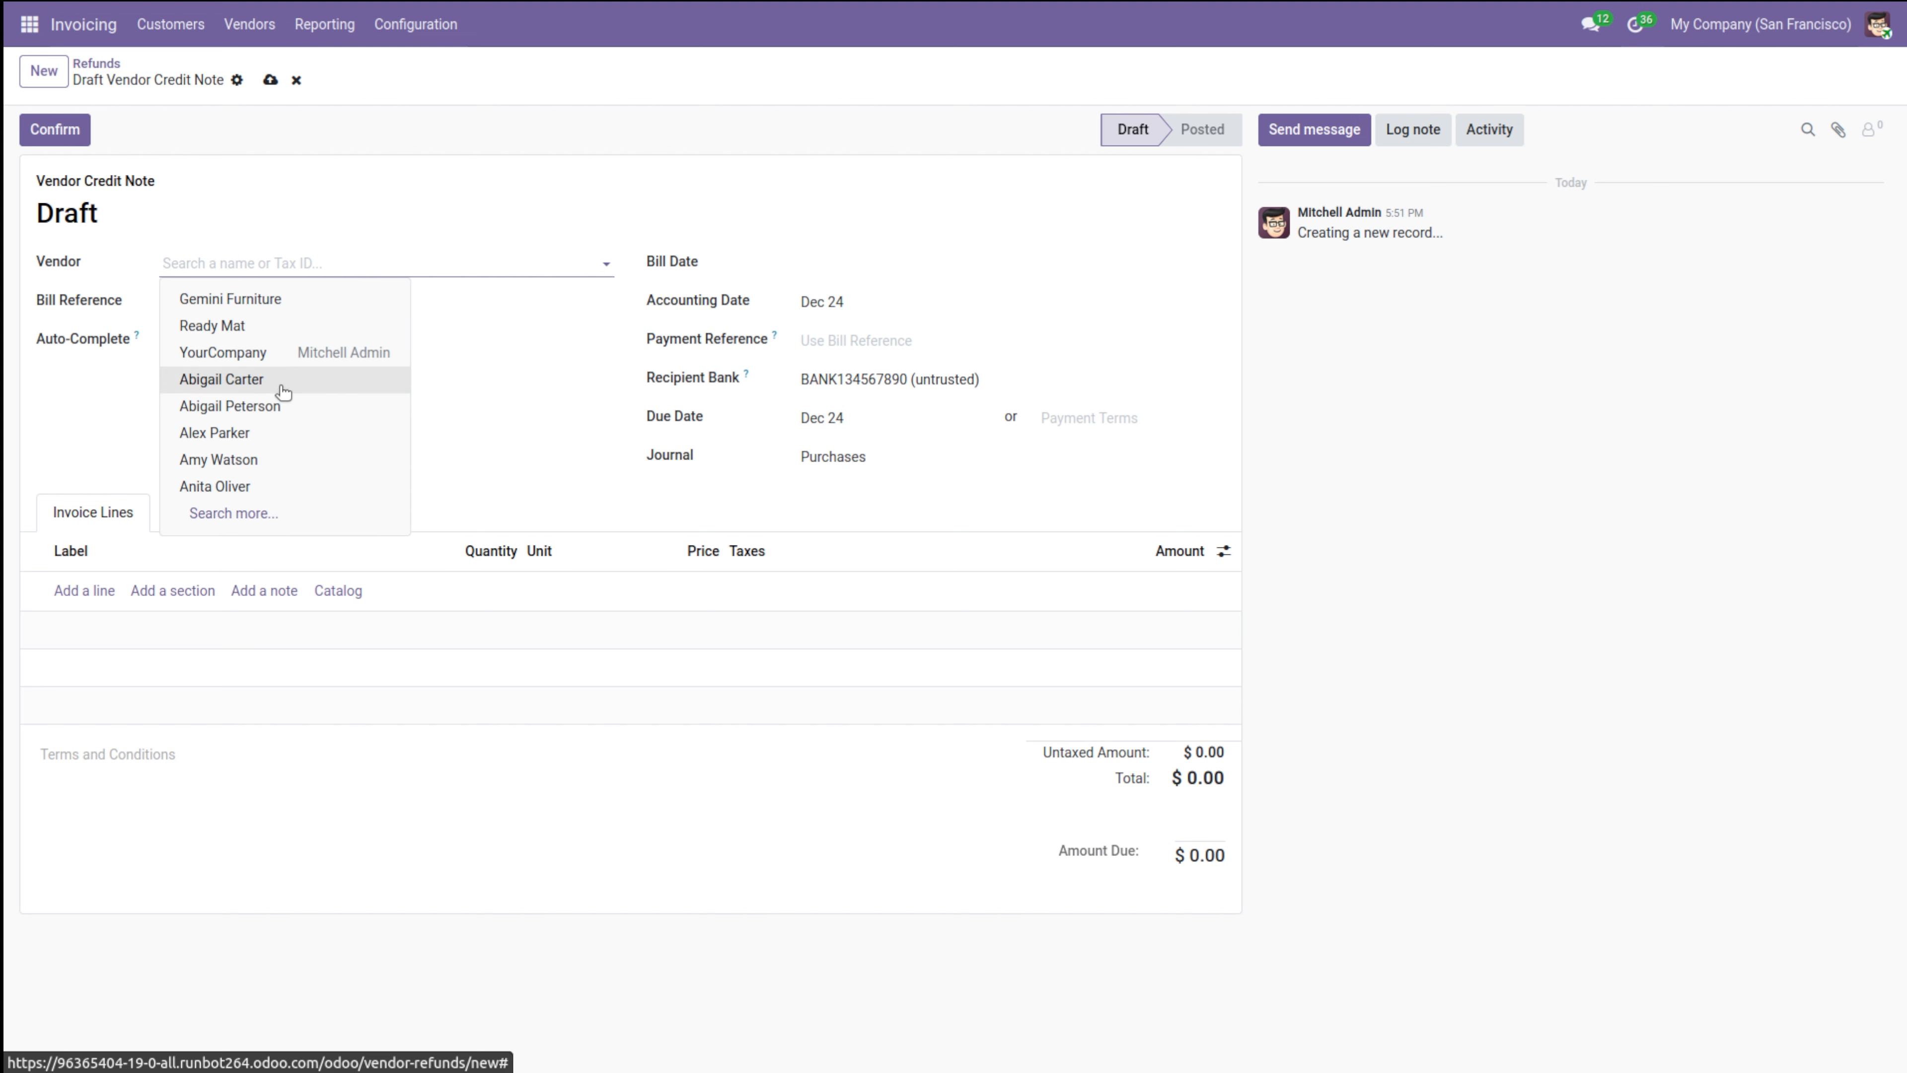
click(279, 383)
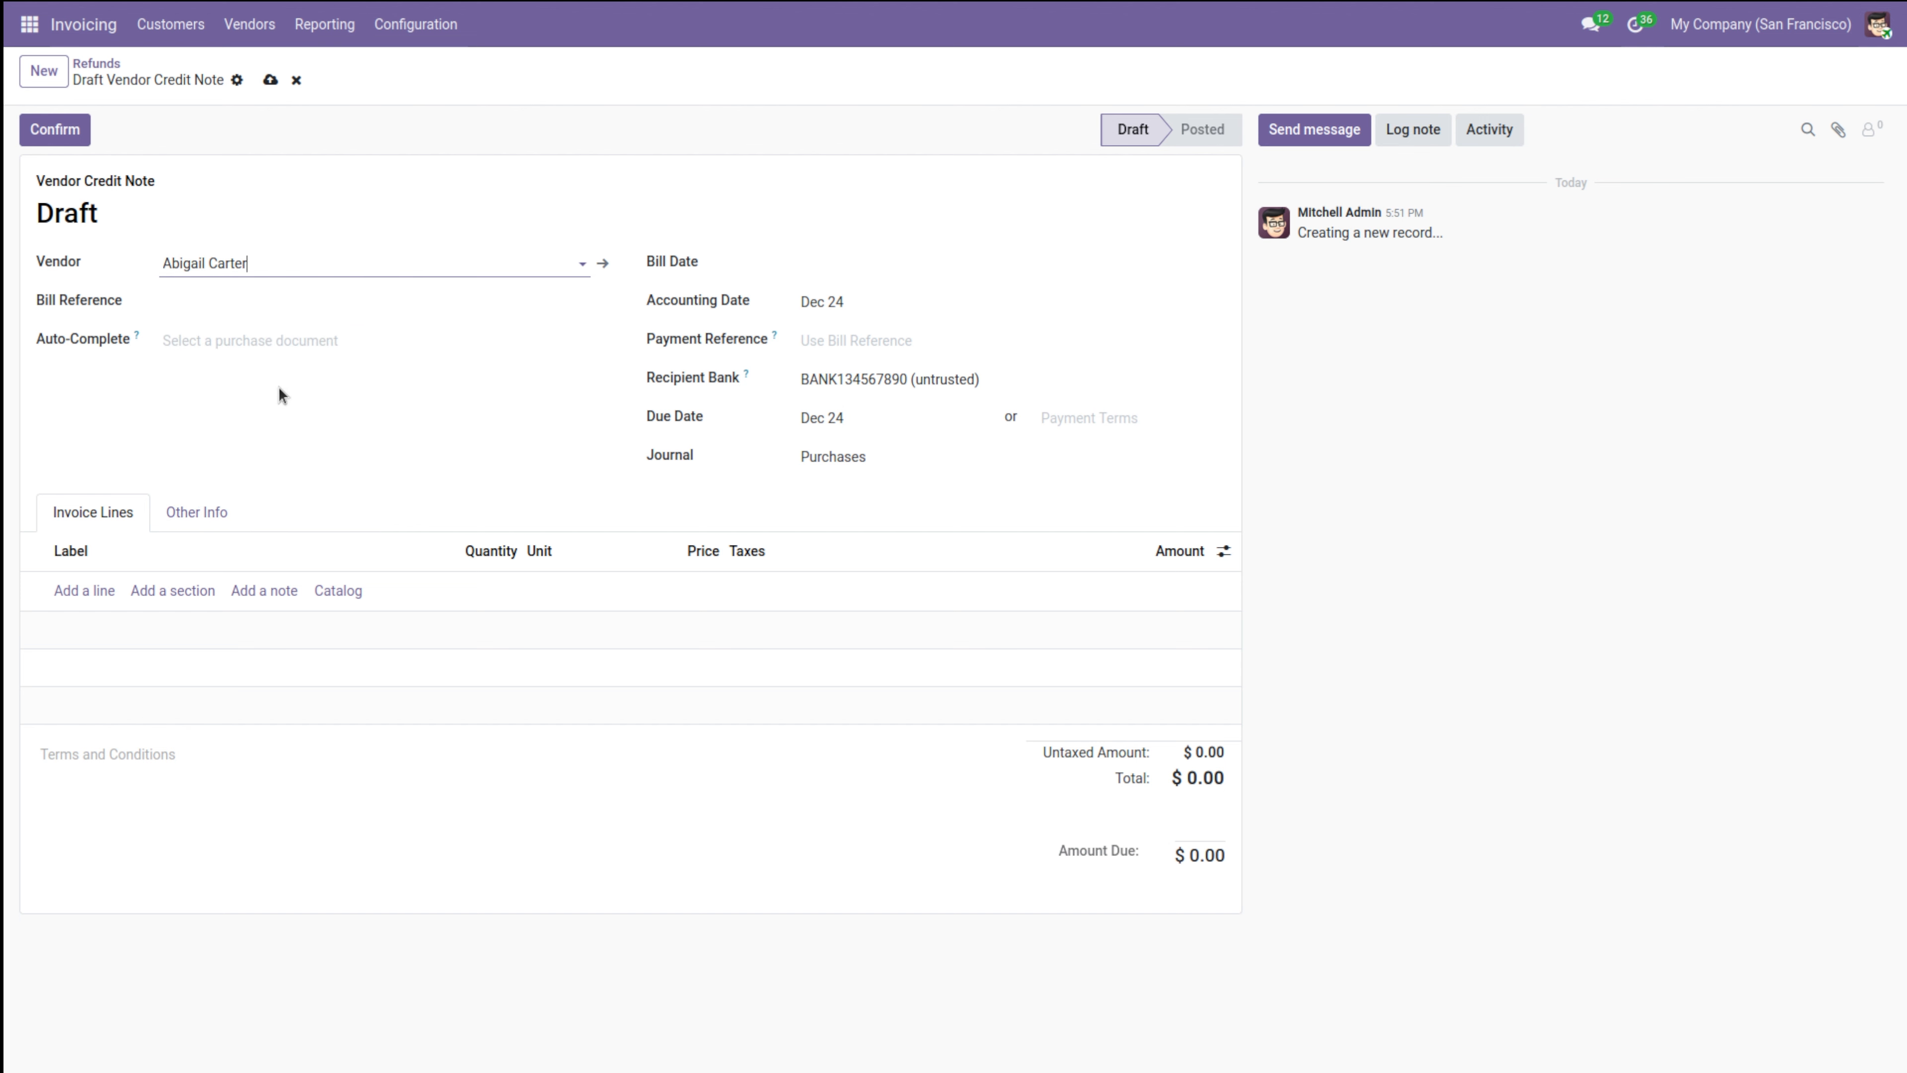
Add a line labelled "Pen" with quantity 1 and price 50 to the vendor credit note and save the draft.
click(79, 597)
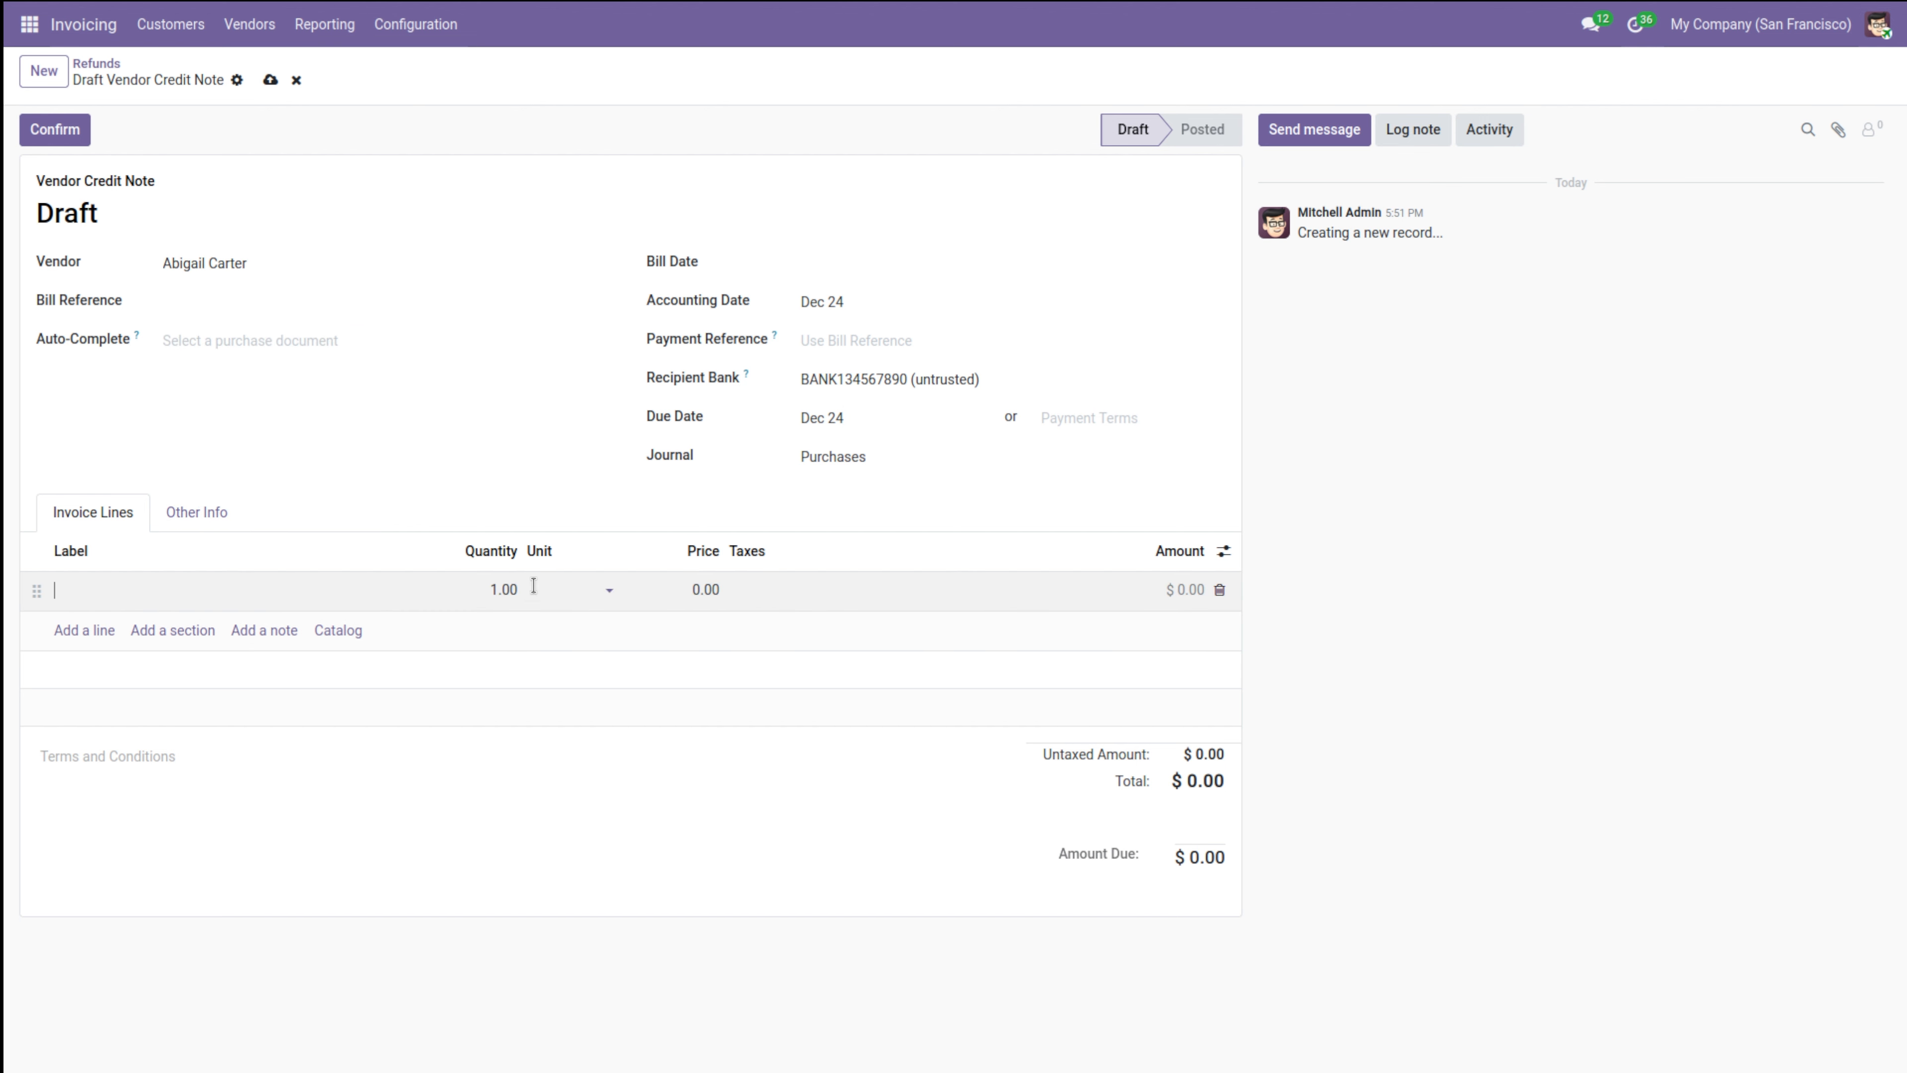
click(487, 591)
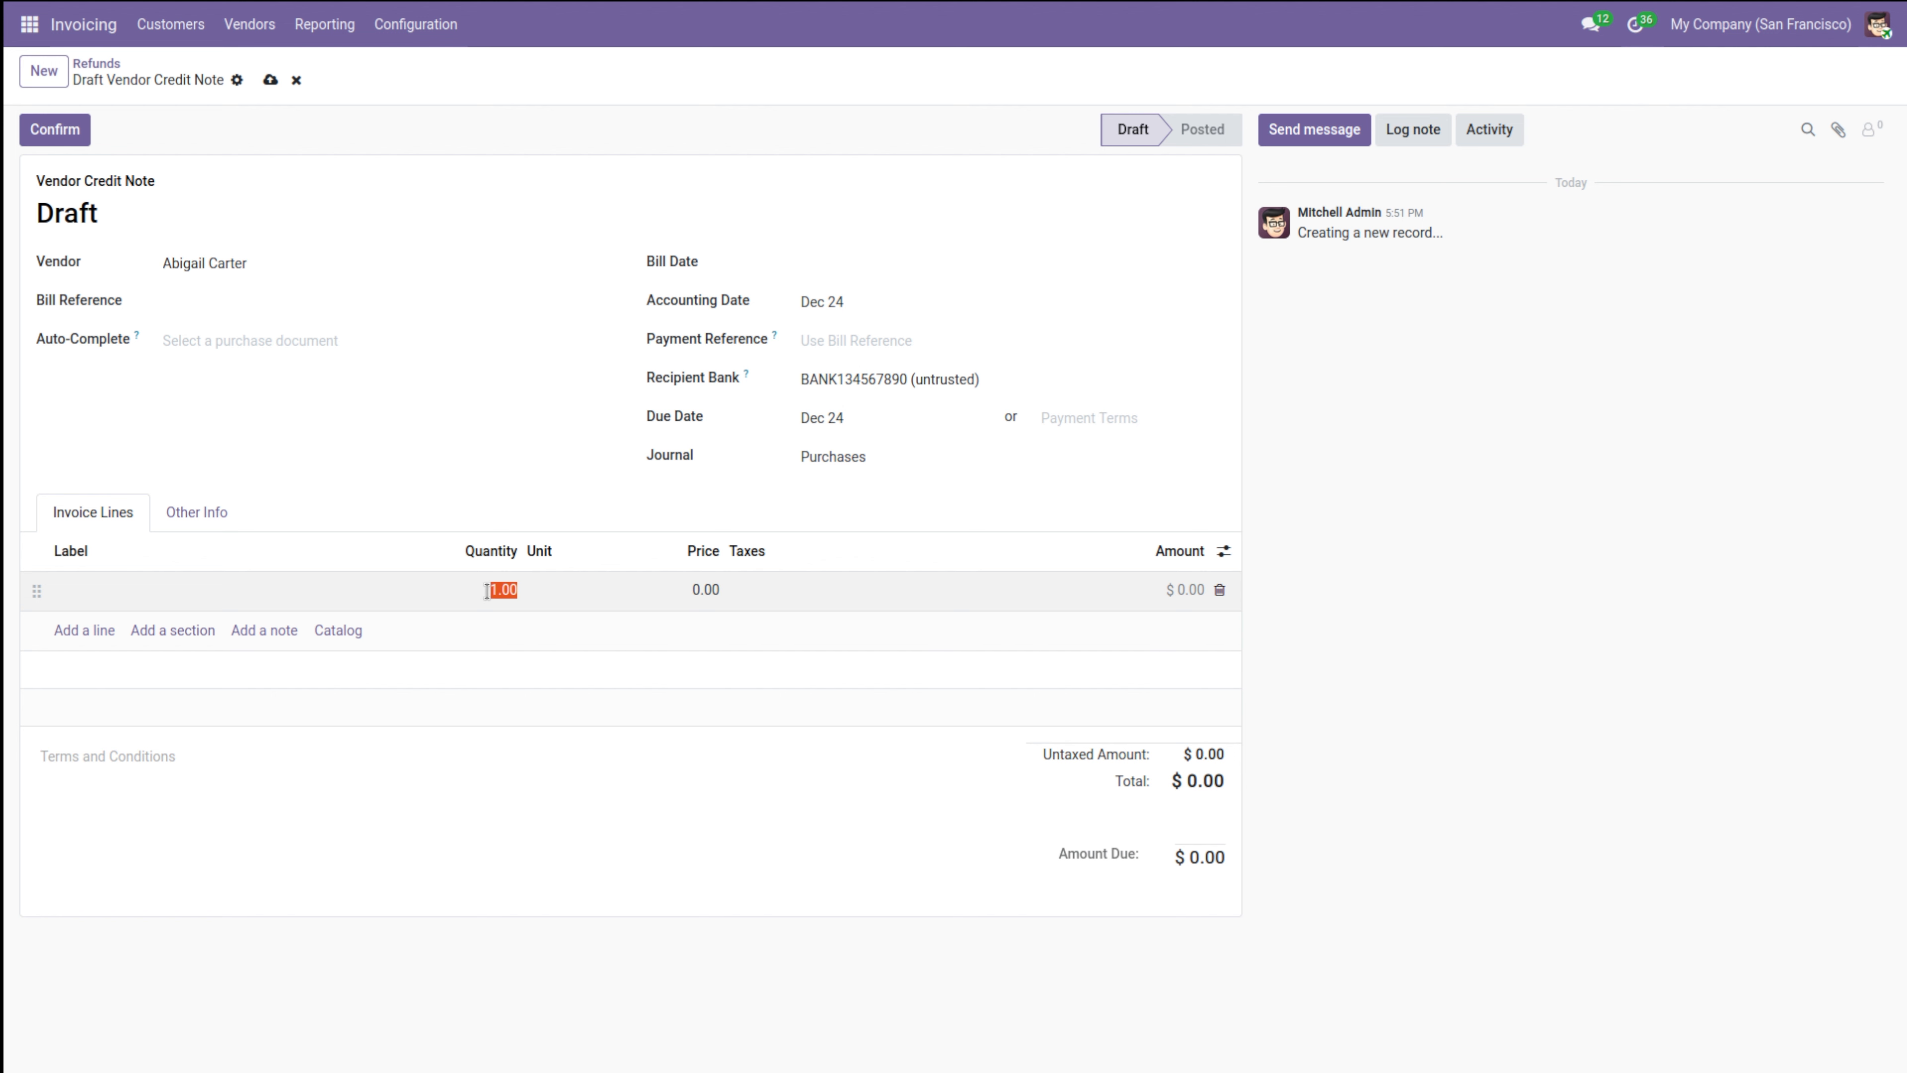
click(371, 610)
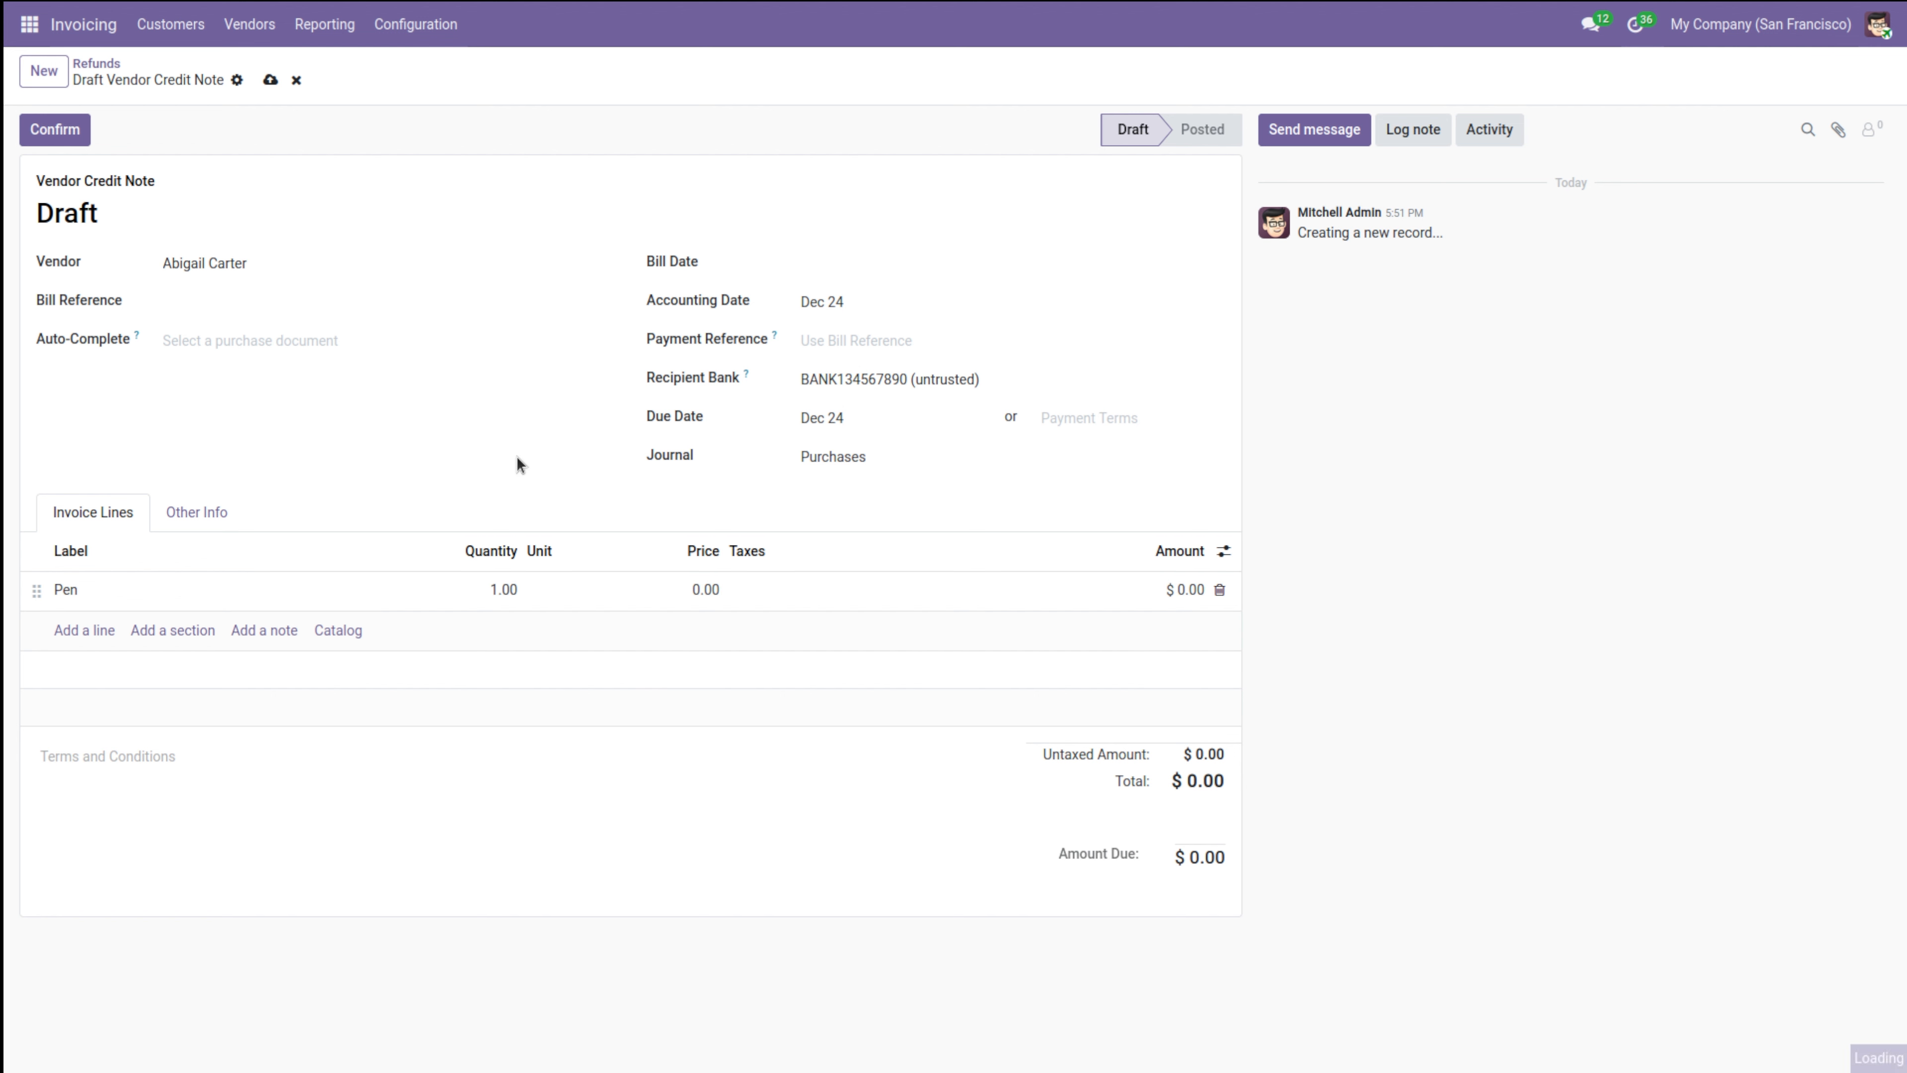
click(516, 605)
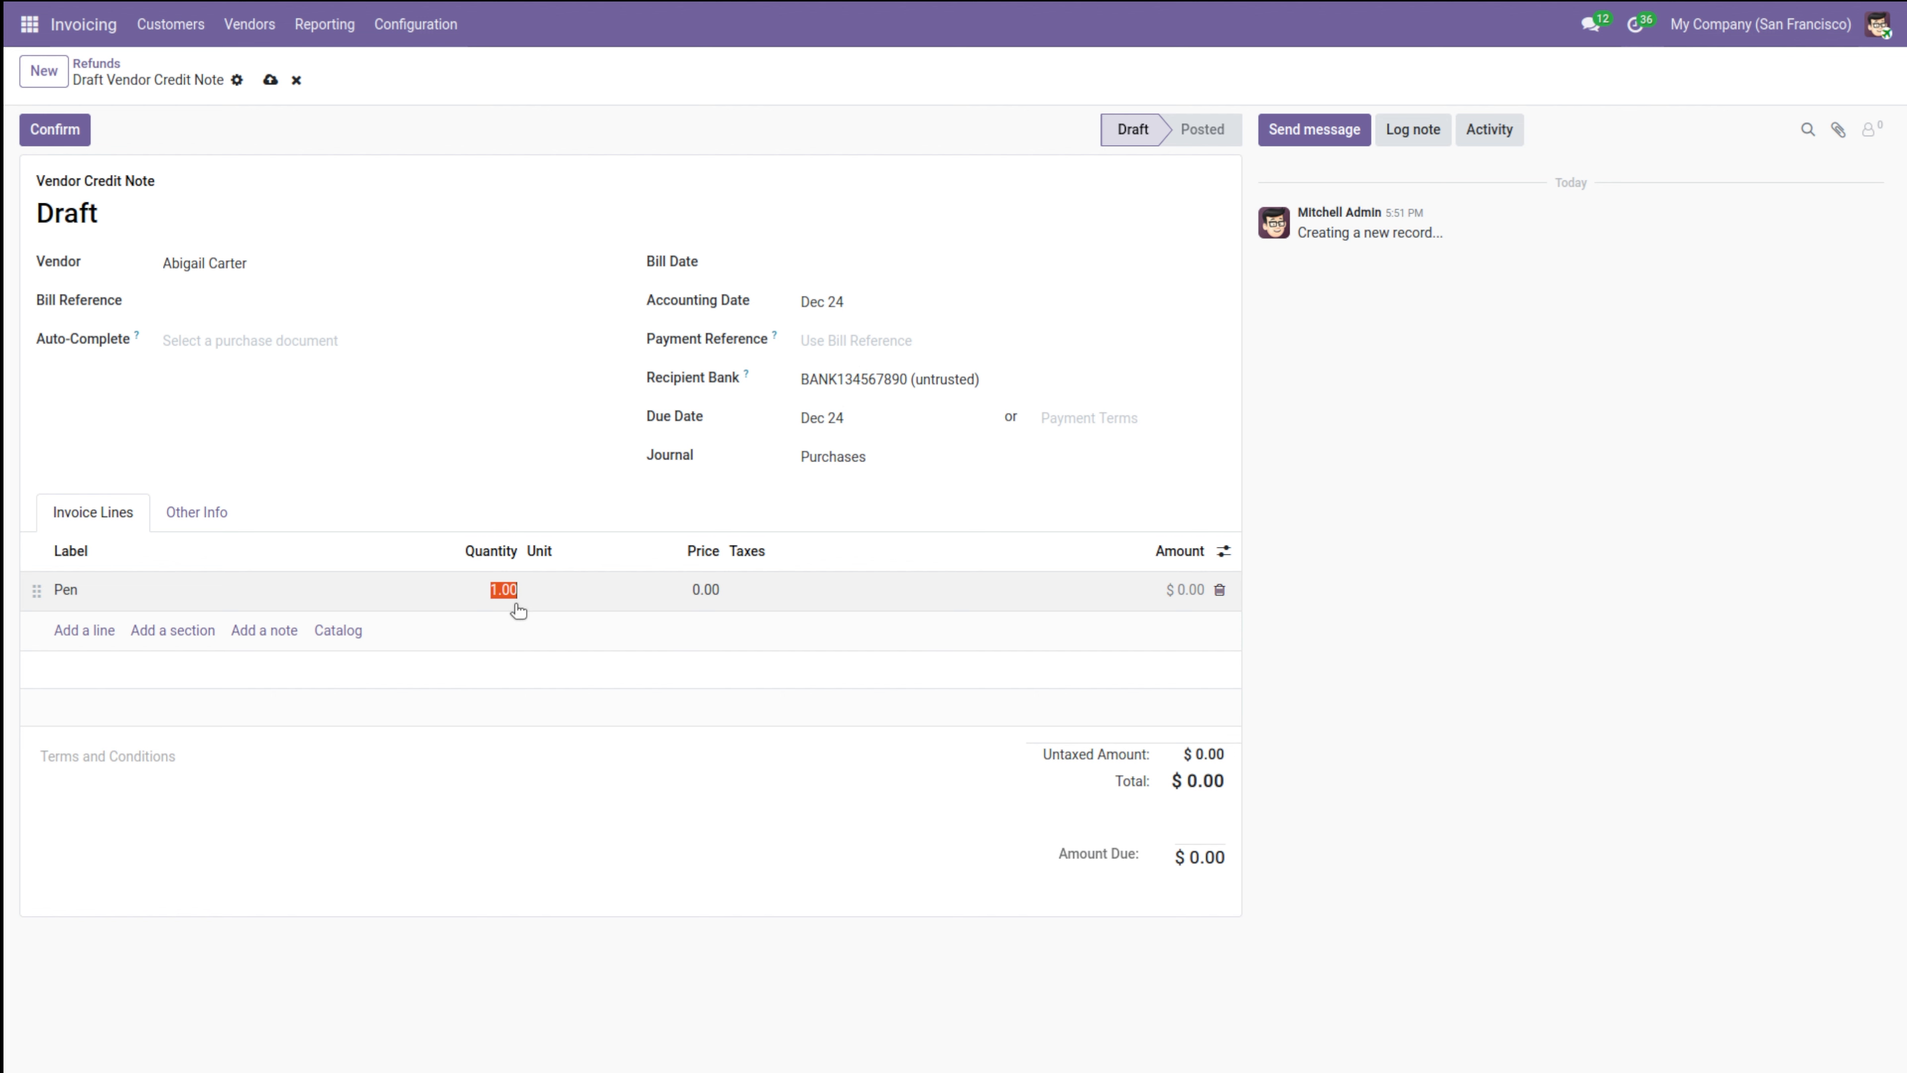
click(692, 589)
text(50)
click(577, 516)
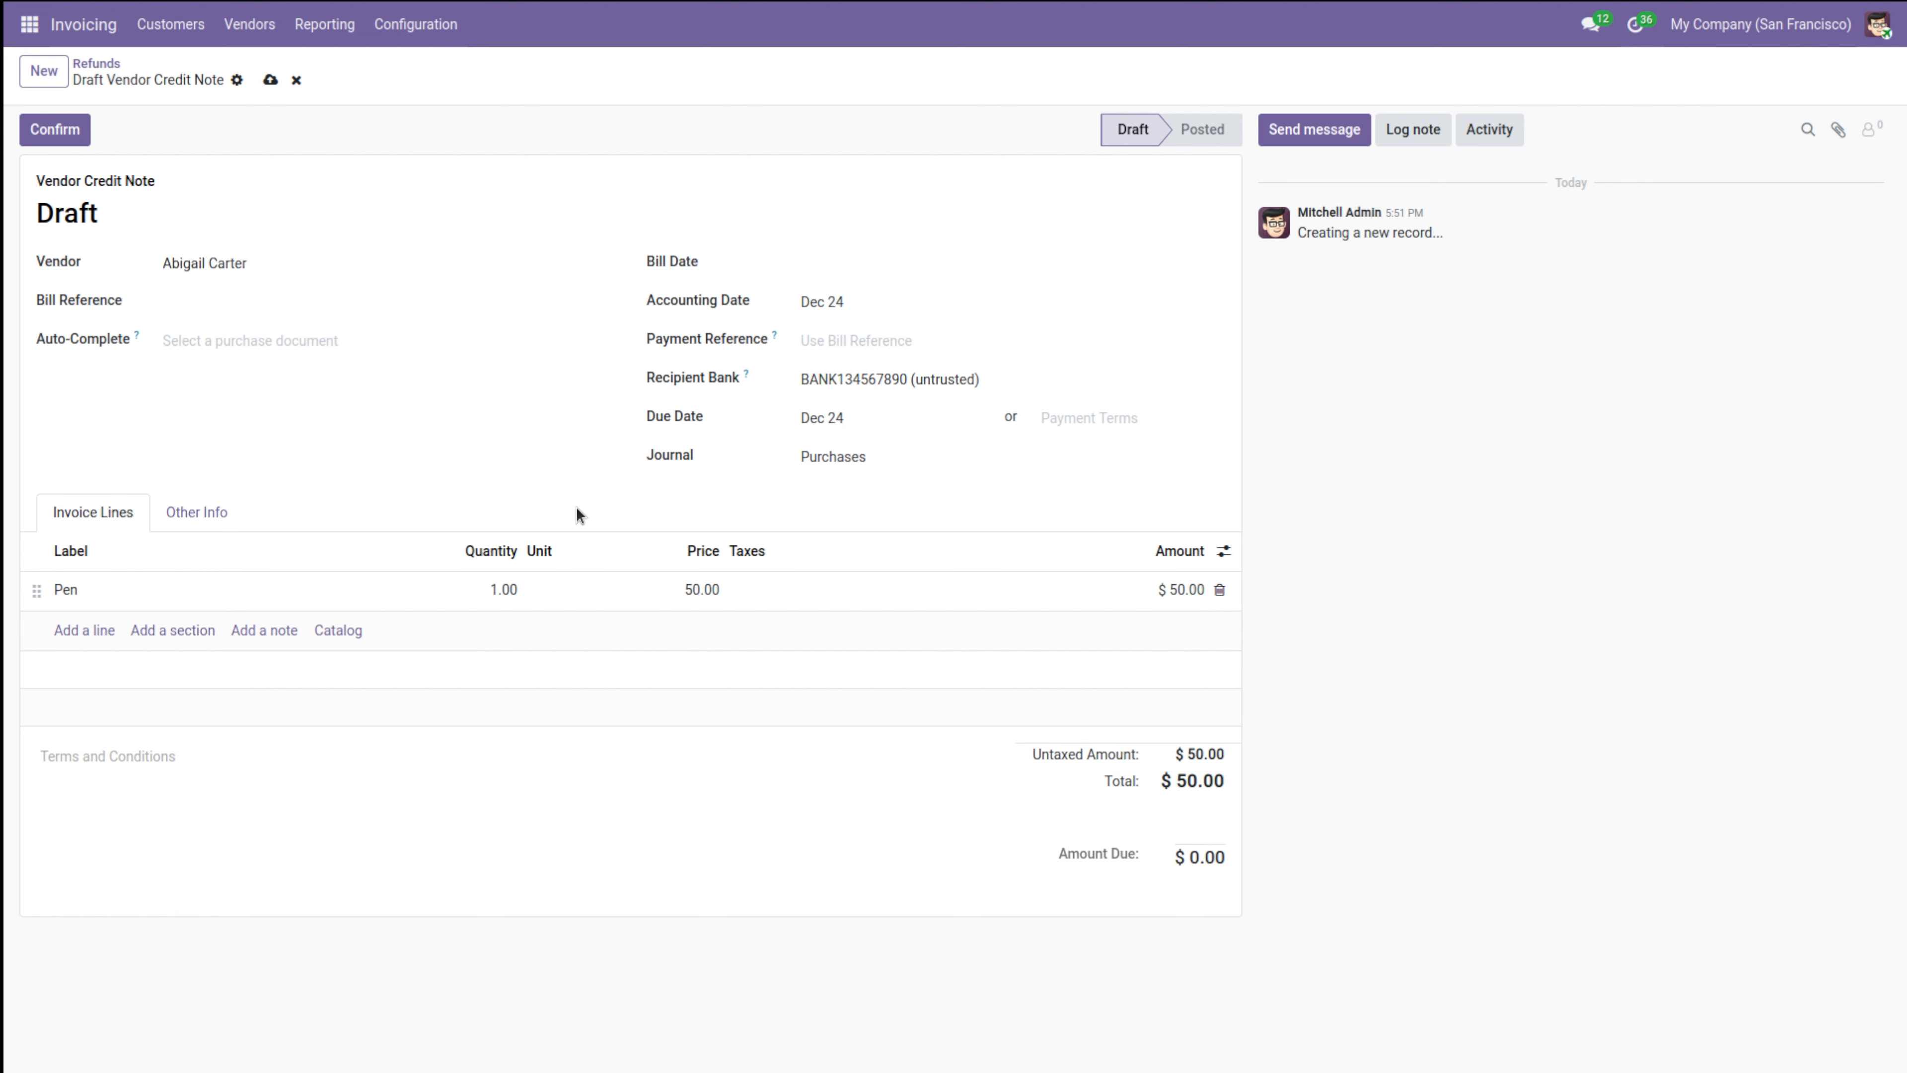
click(270, 80)
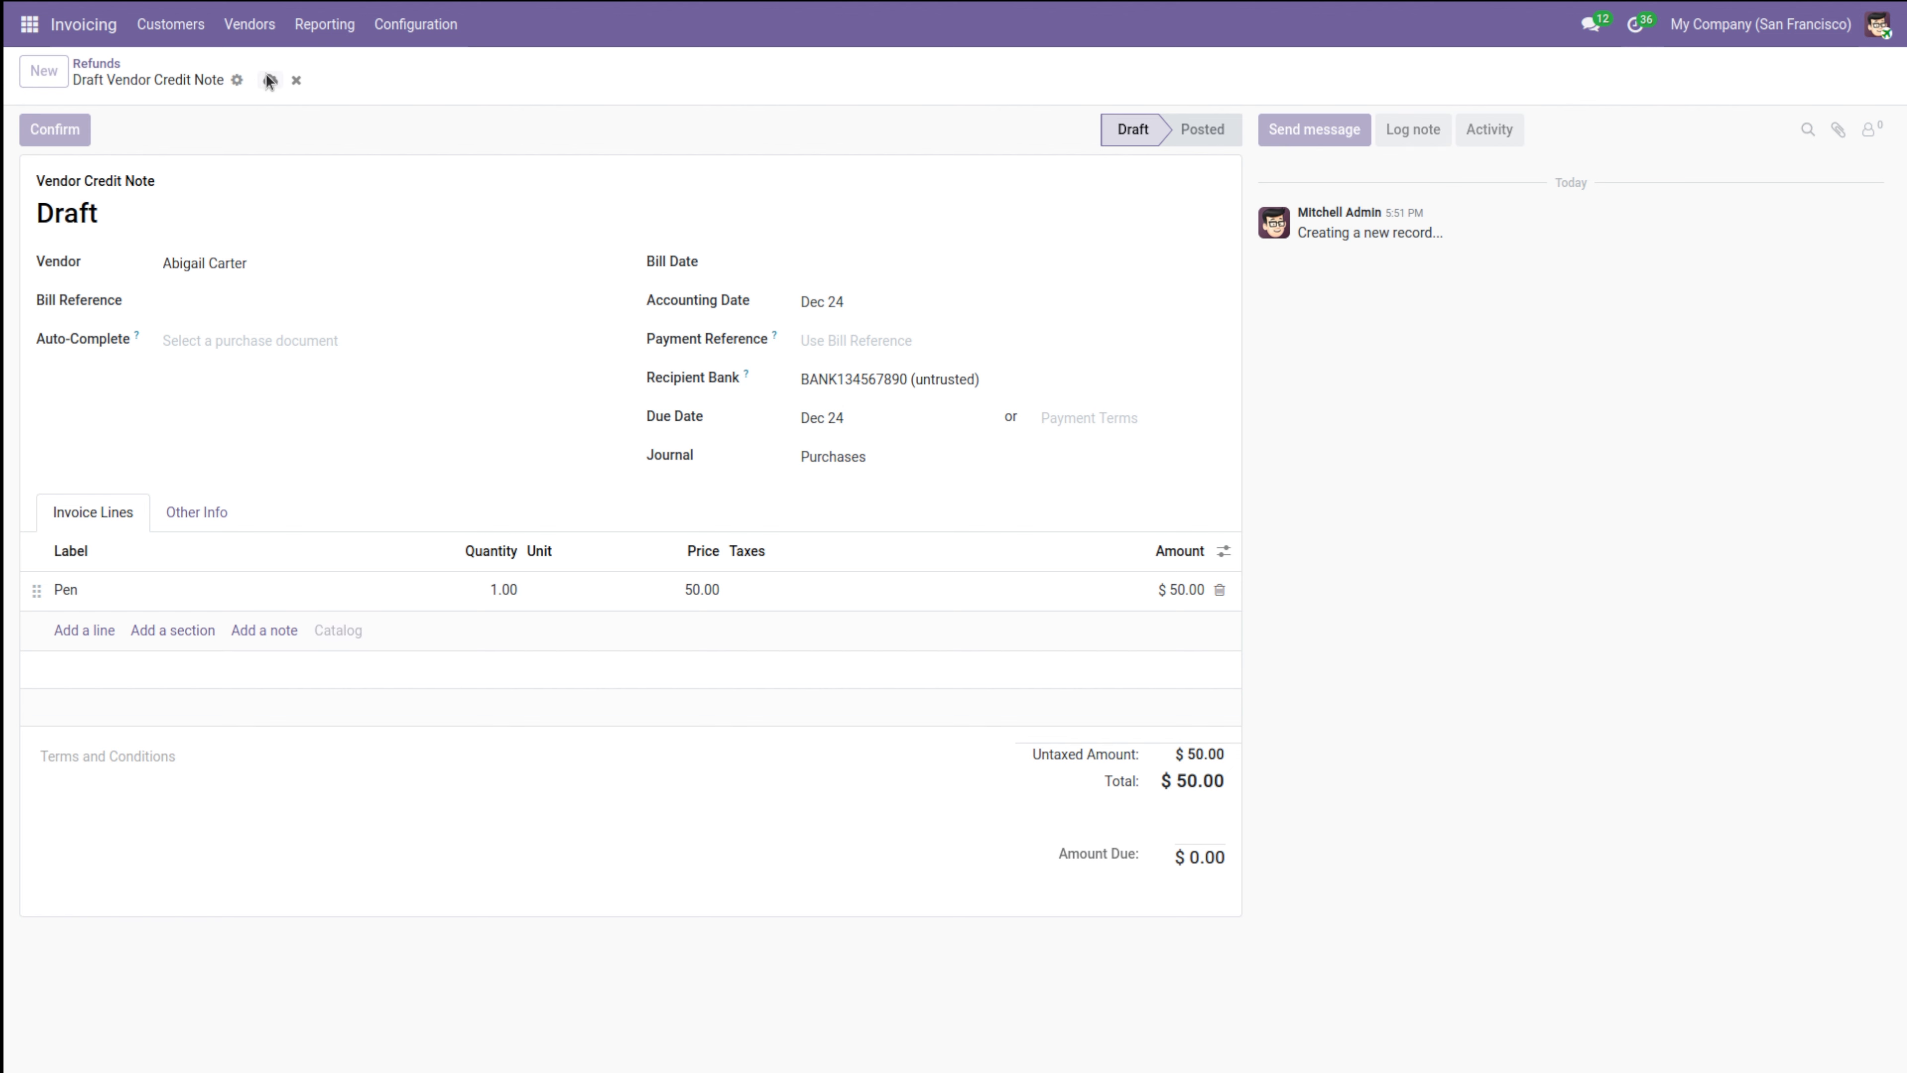
Set the vendor credit note's bill date to December 24, 2025 and confirm it.
click(856, 264)
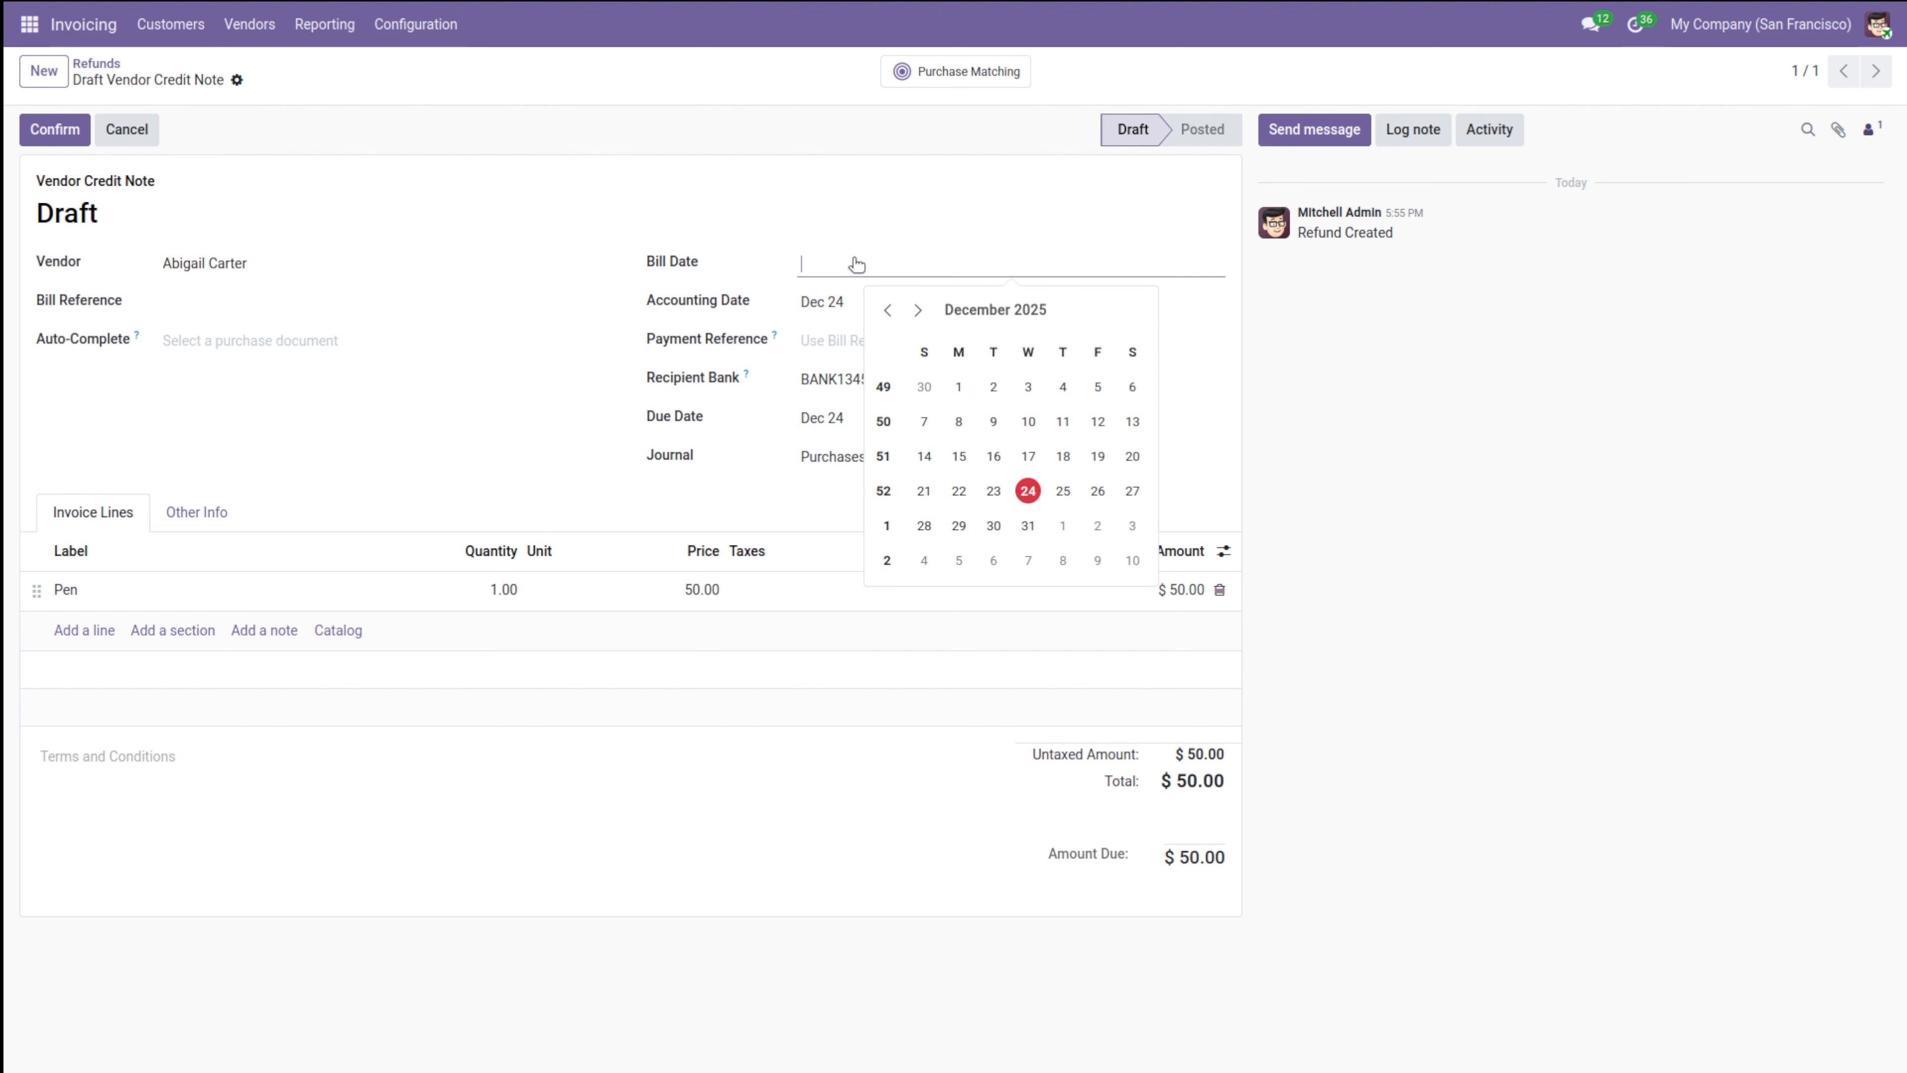
click(1027, 493)
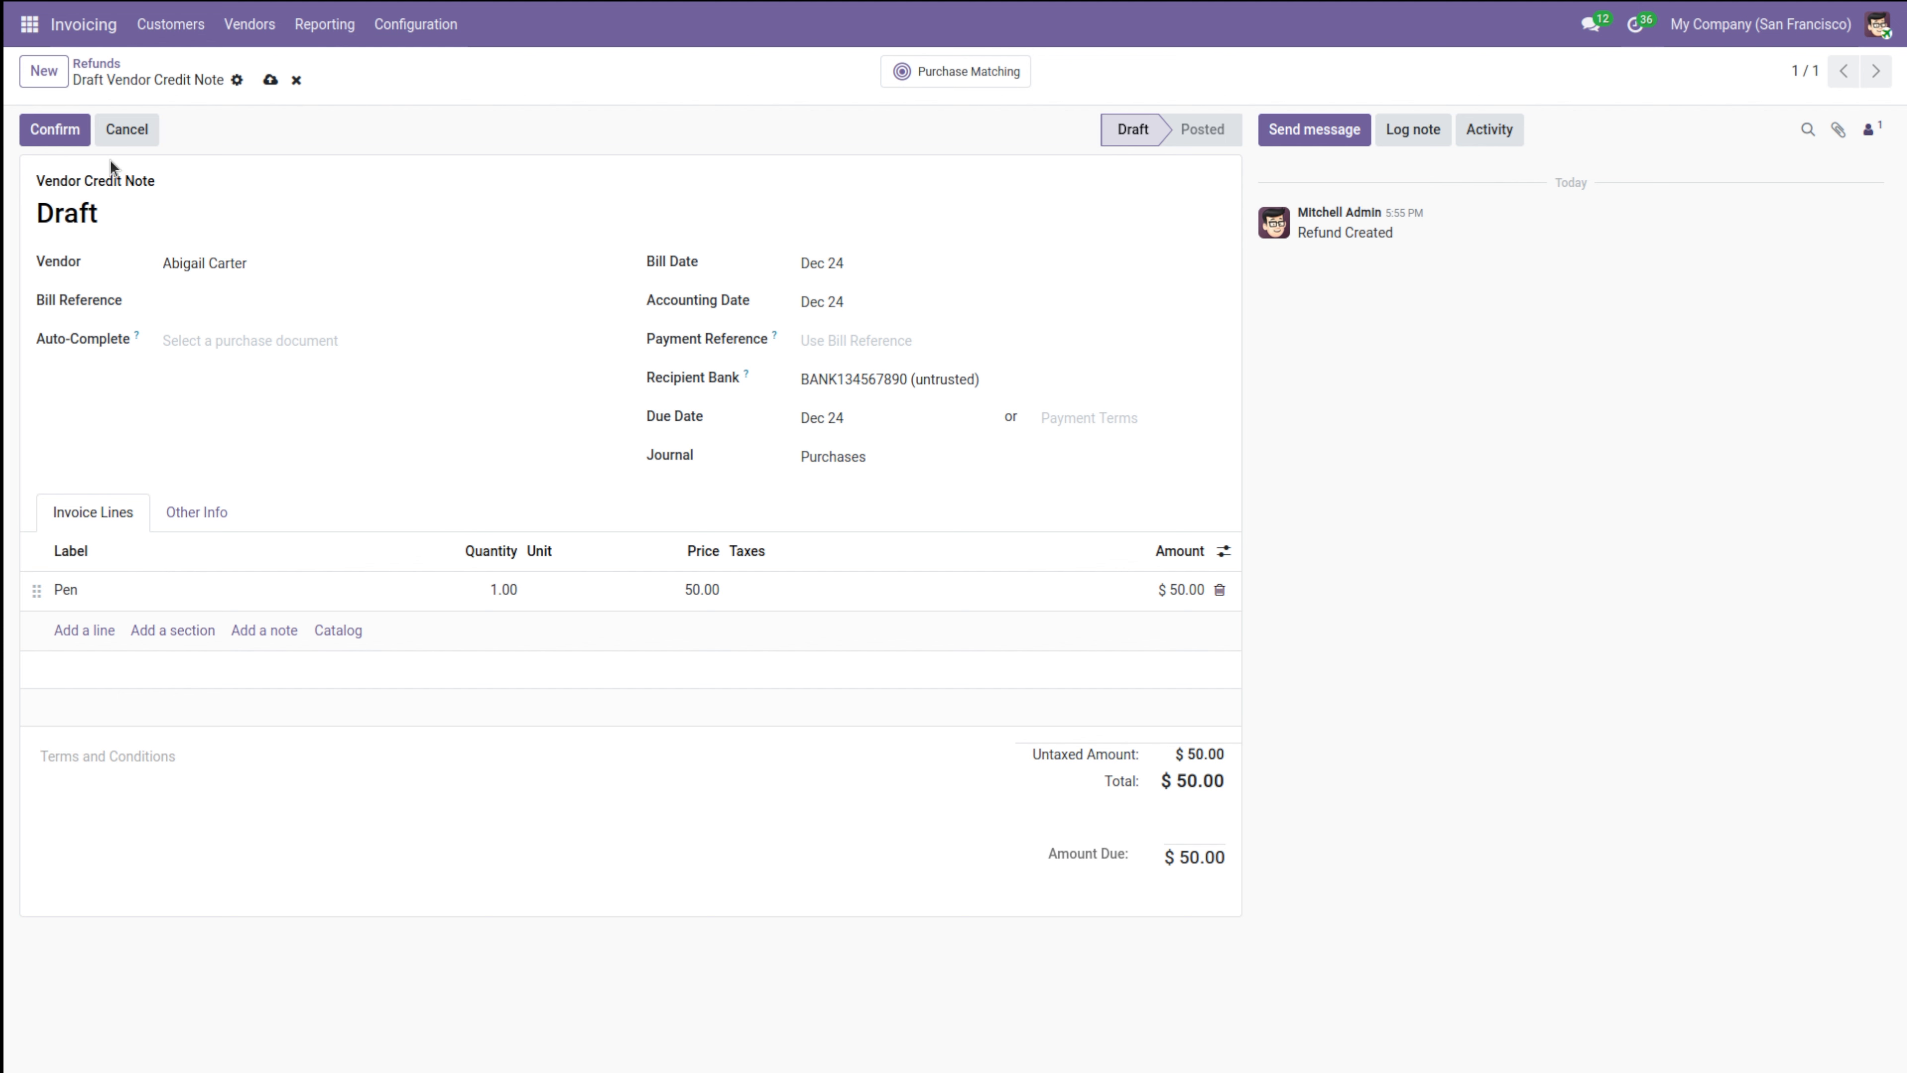
click(32, 133)
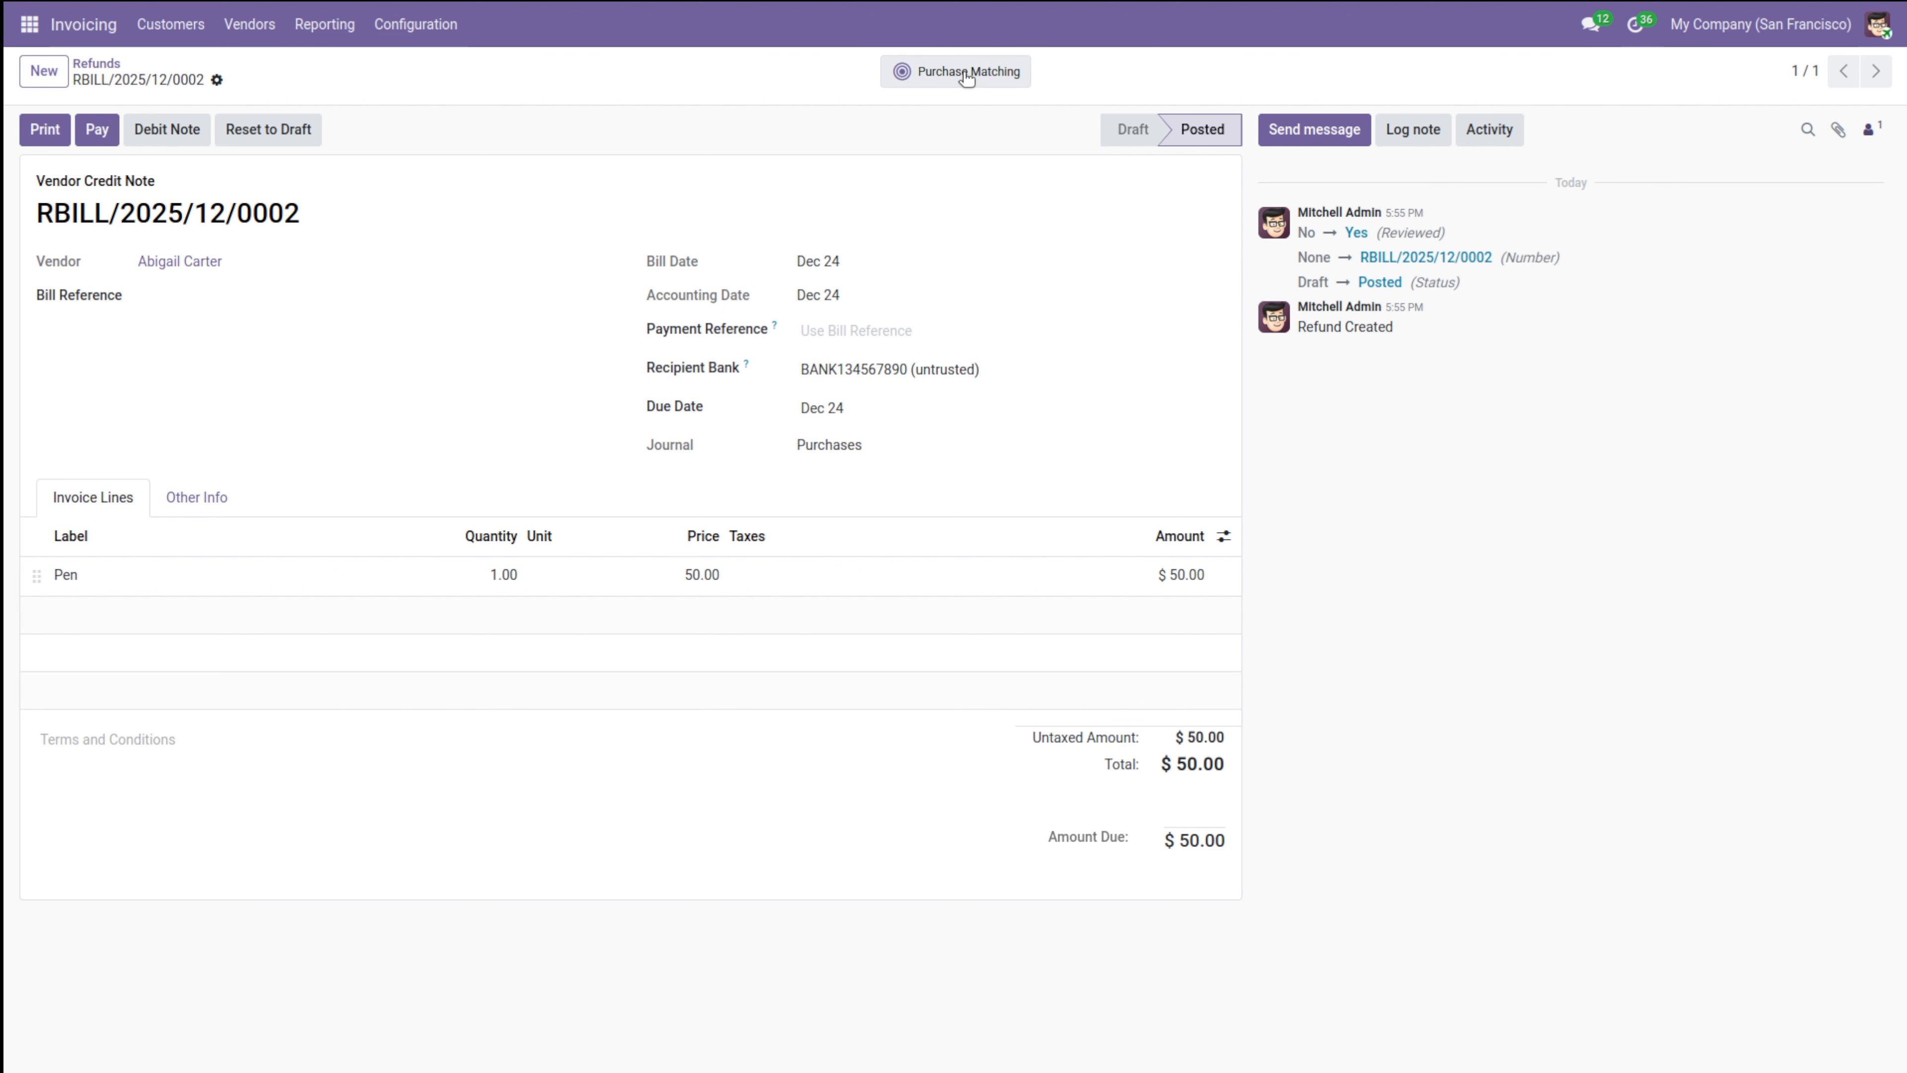
Check the credit note's purchase matching, and create its $50.00 payment with the Bank journal and Manual Payment method.
click(1001, 73)
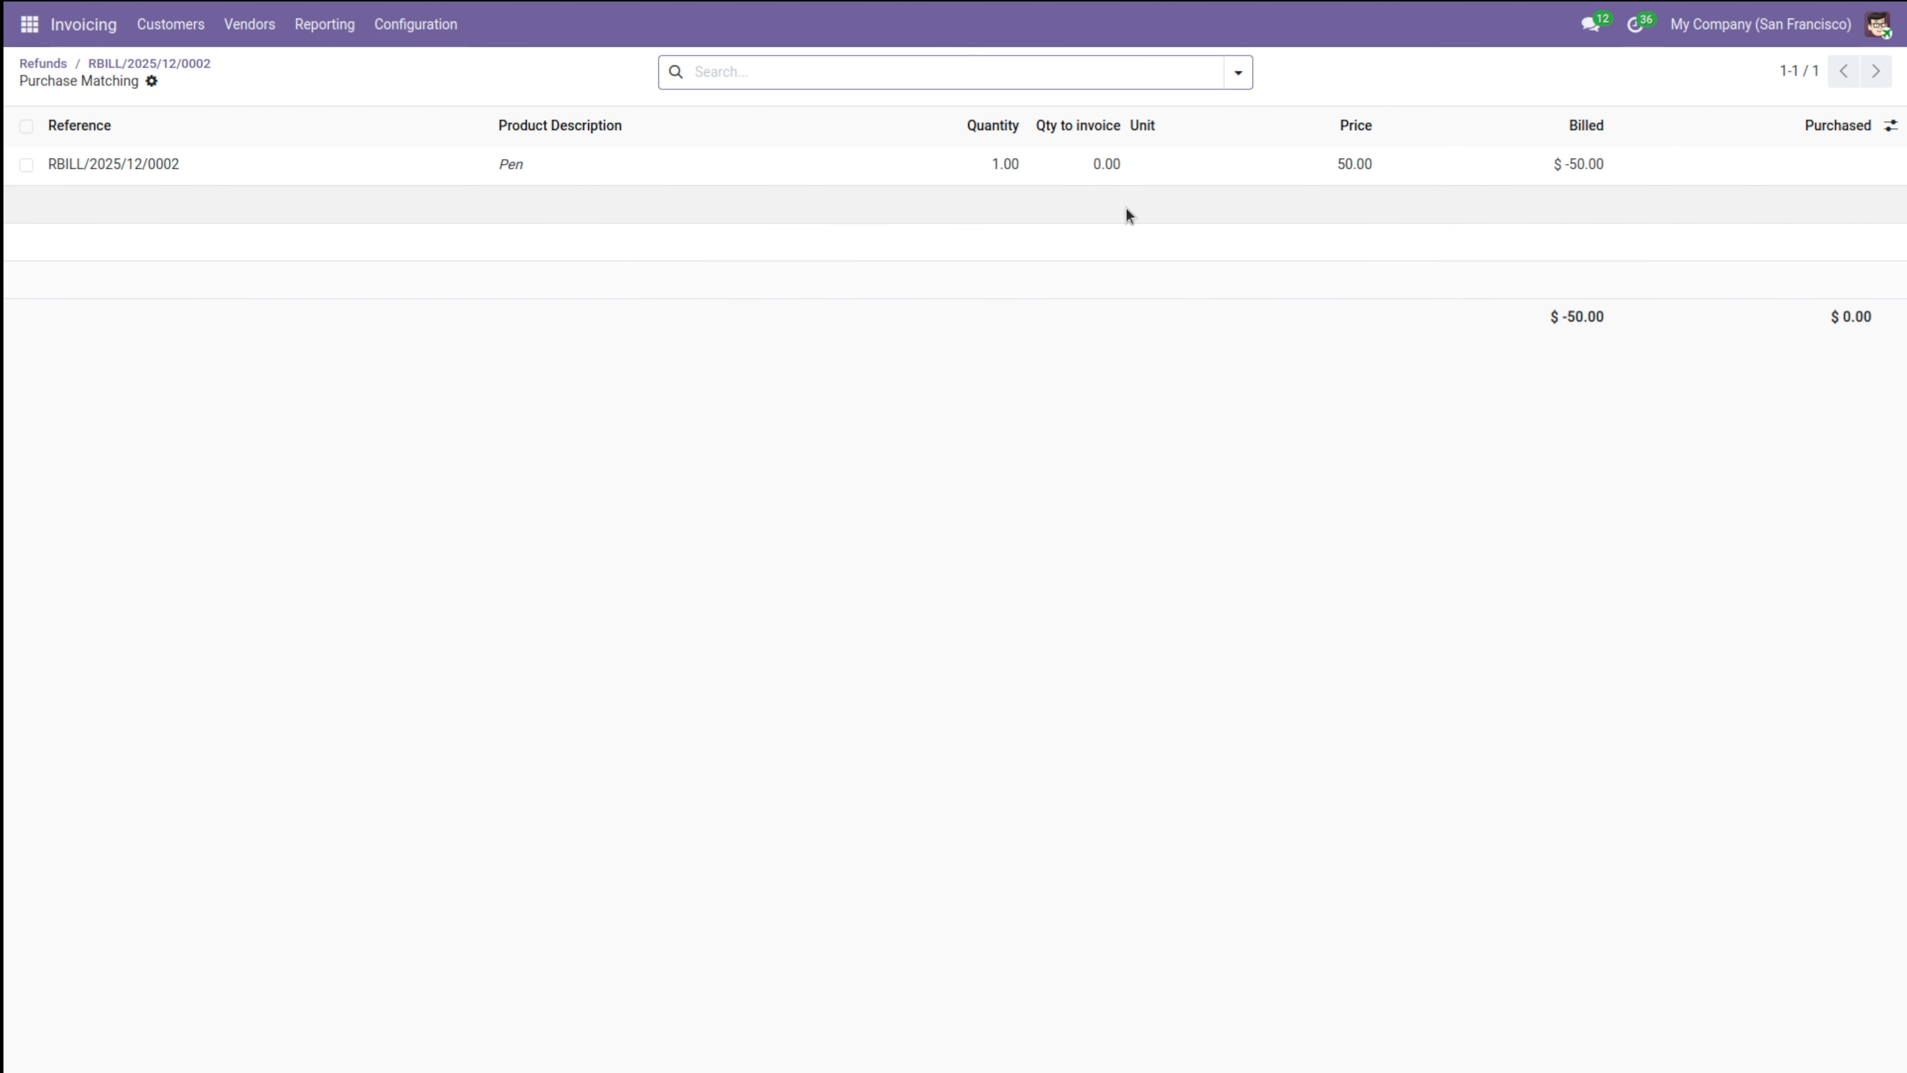
click(185, 64)
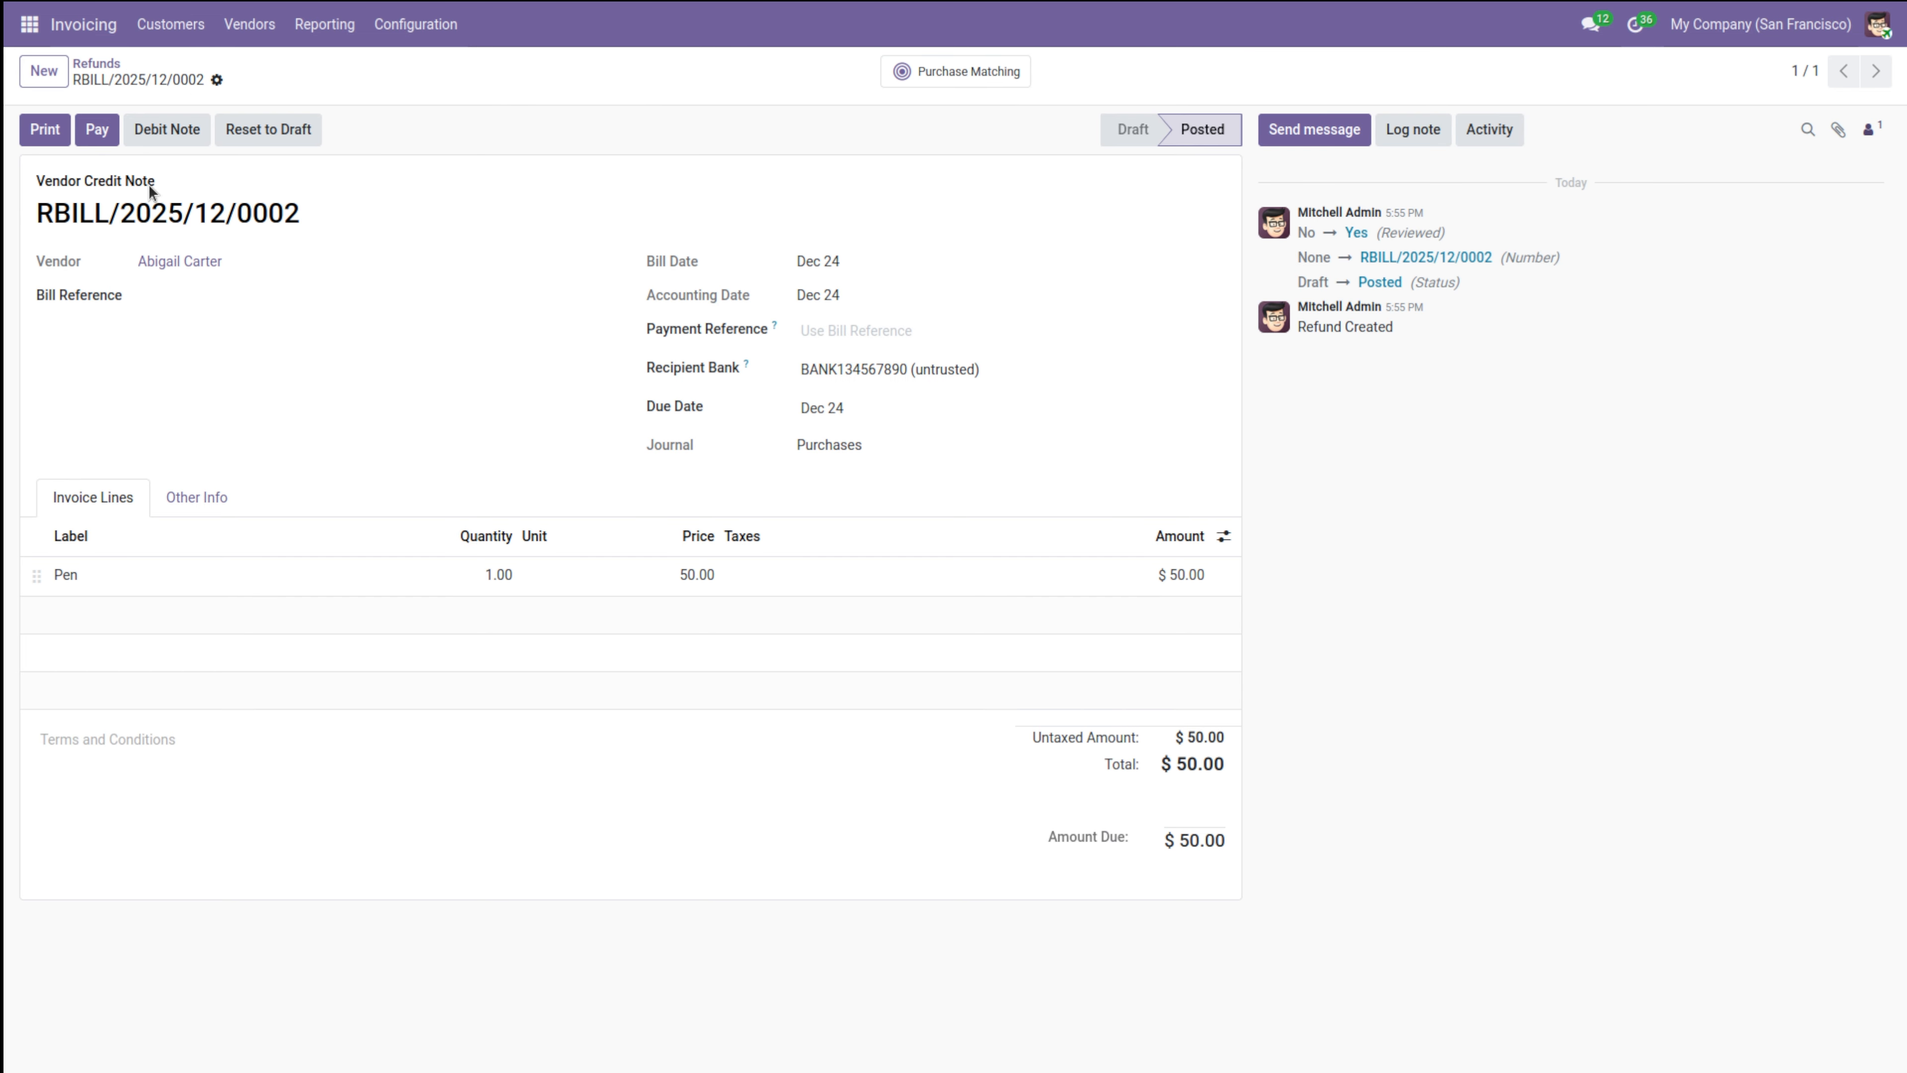
click(98, 130)
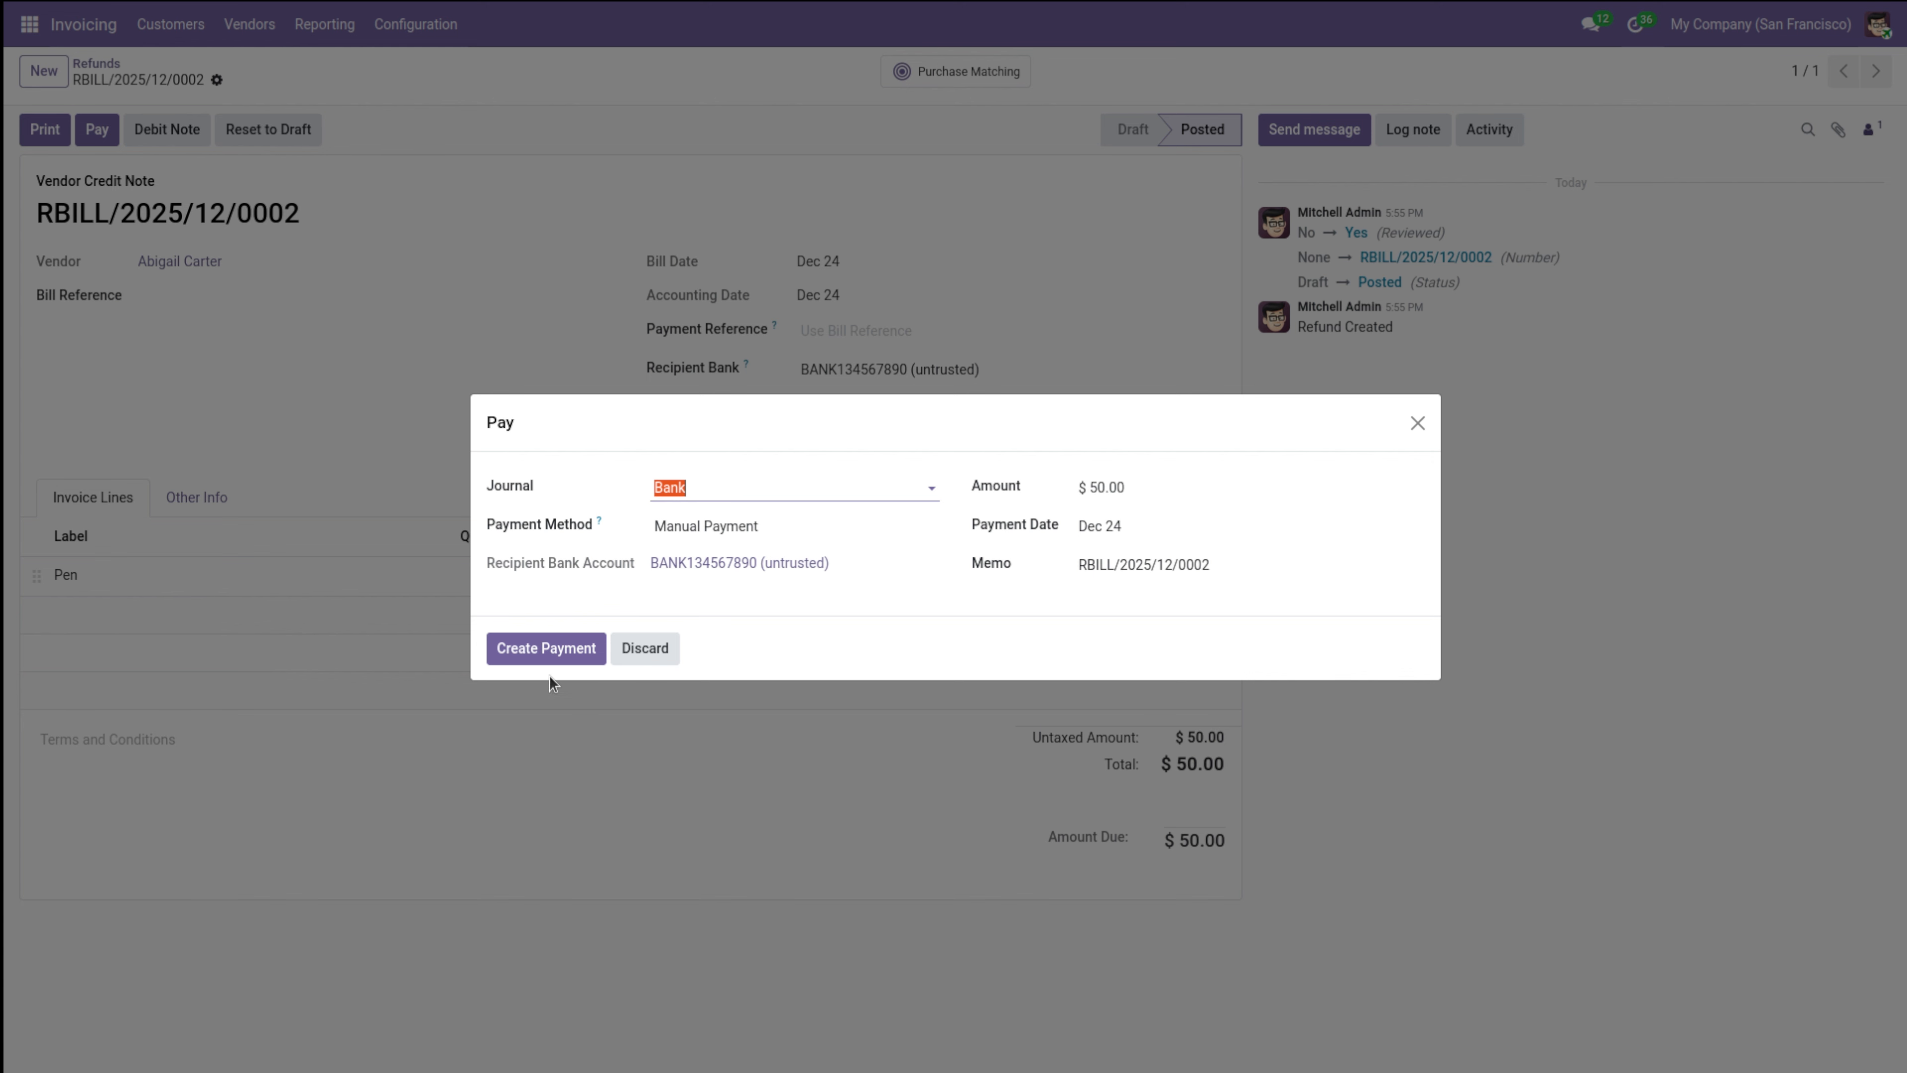
click(557, 648)
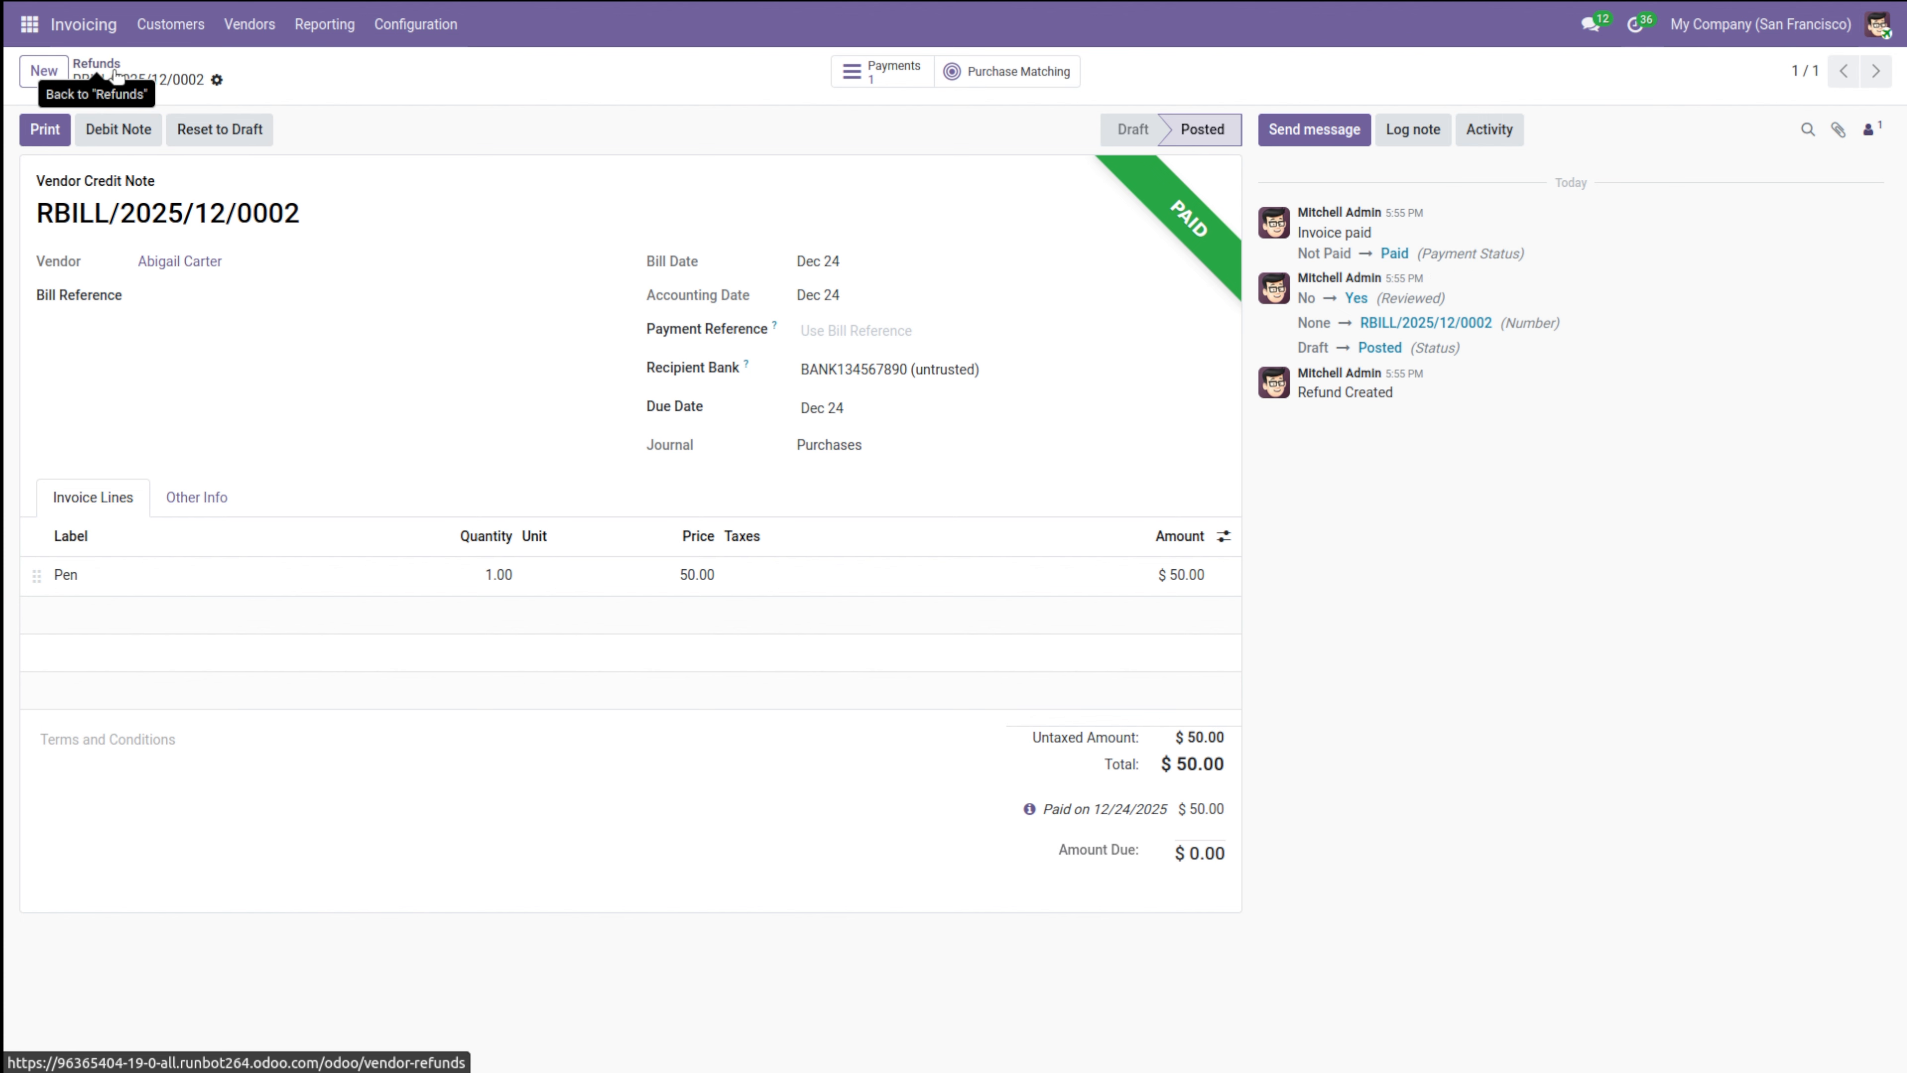
click(96, 63)
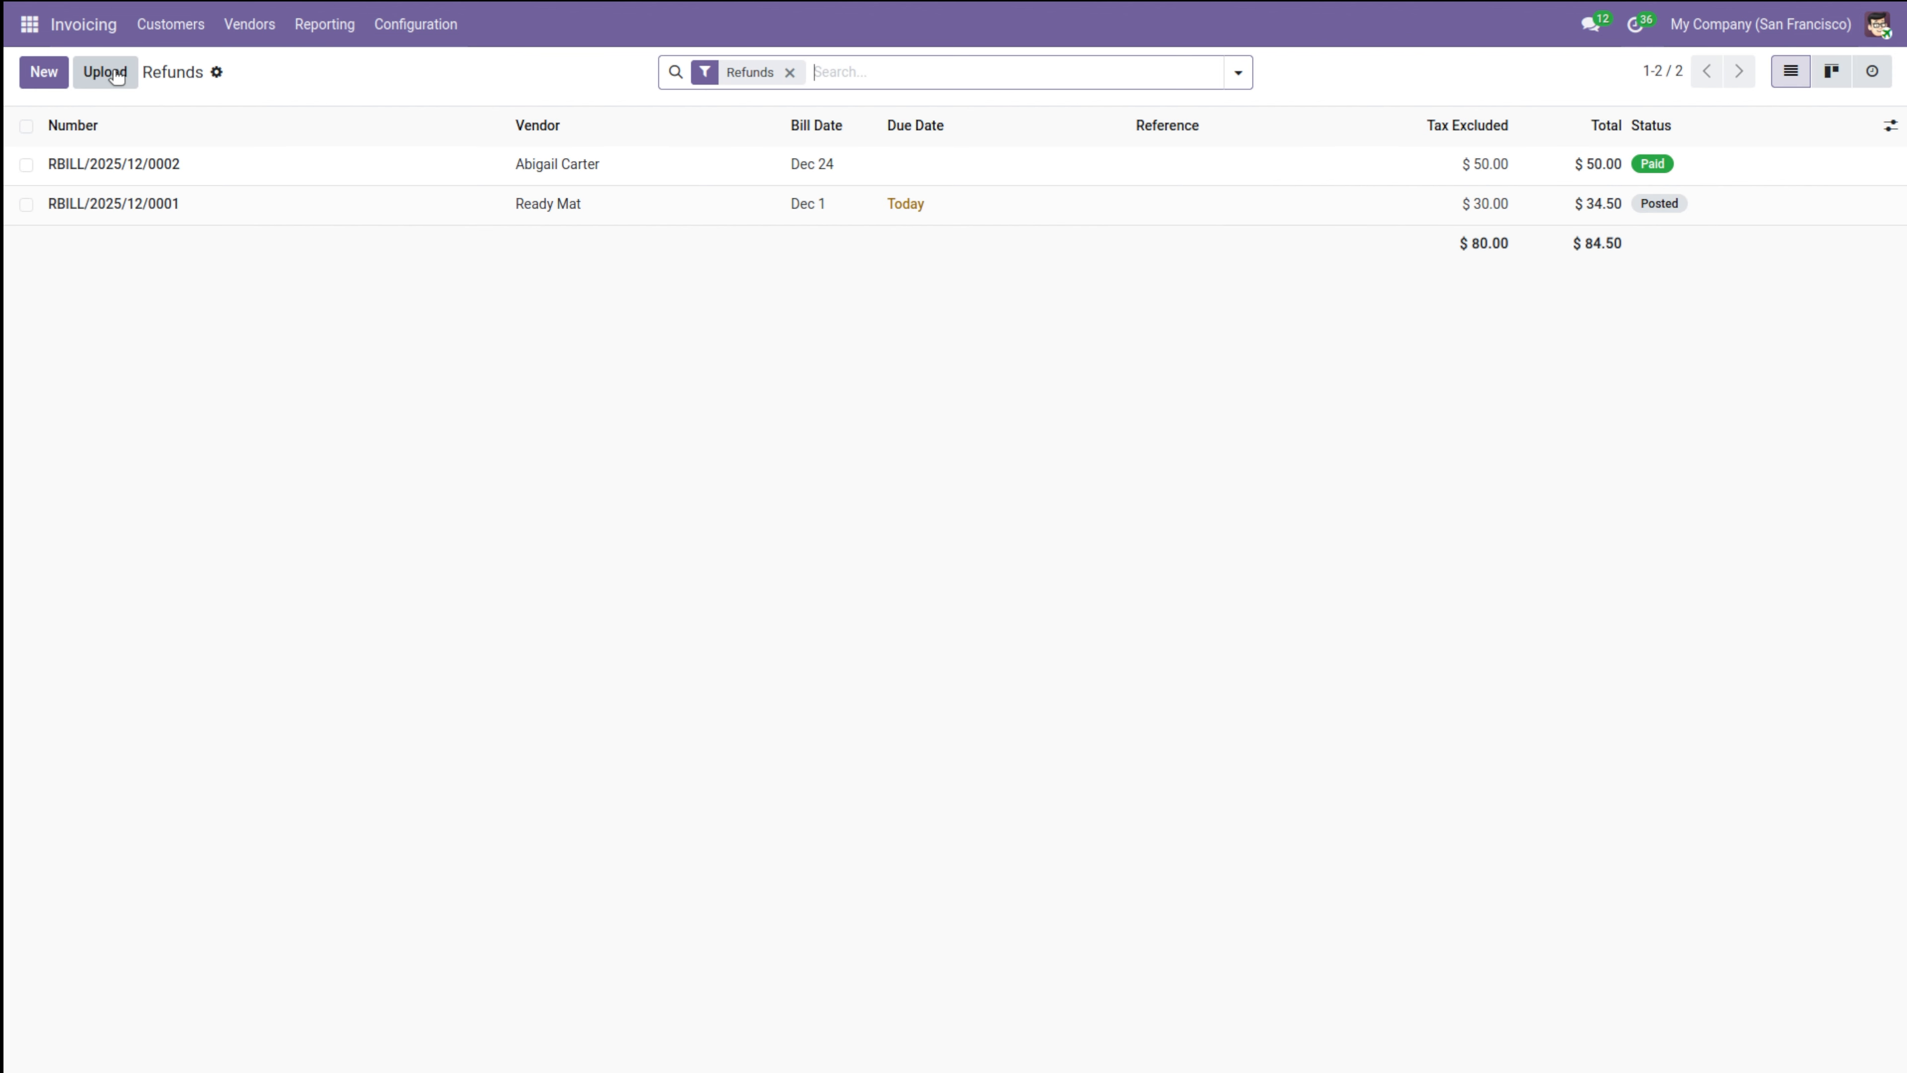
Review the vendor payments and view a blank vendor payment form, discarding it without entries.
click(248, 24)
click(267, 126)
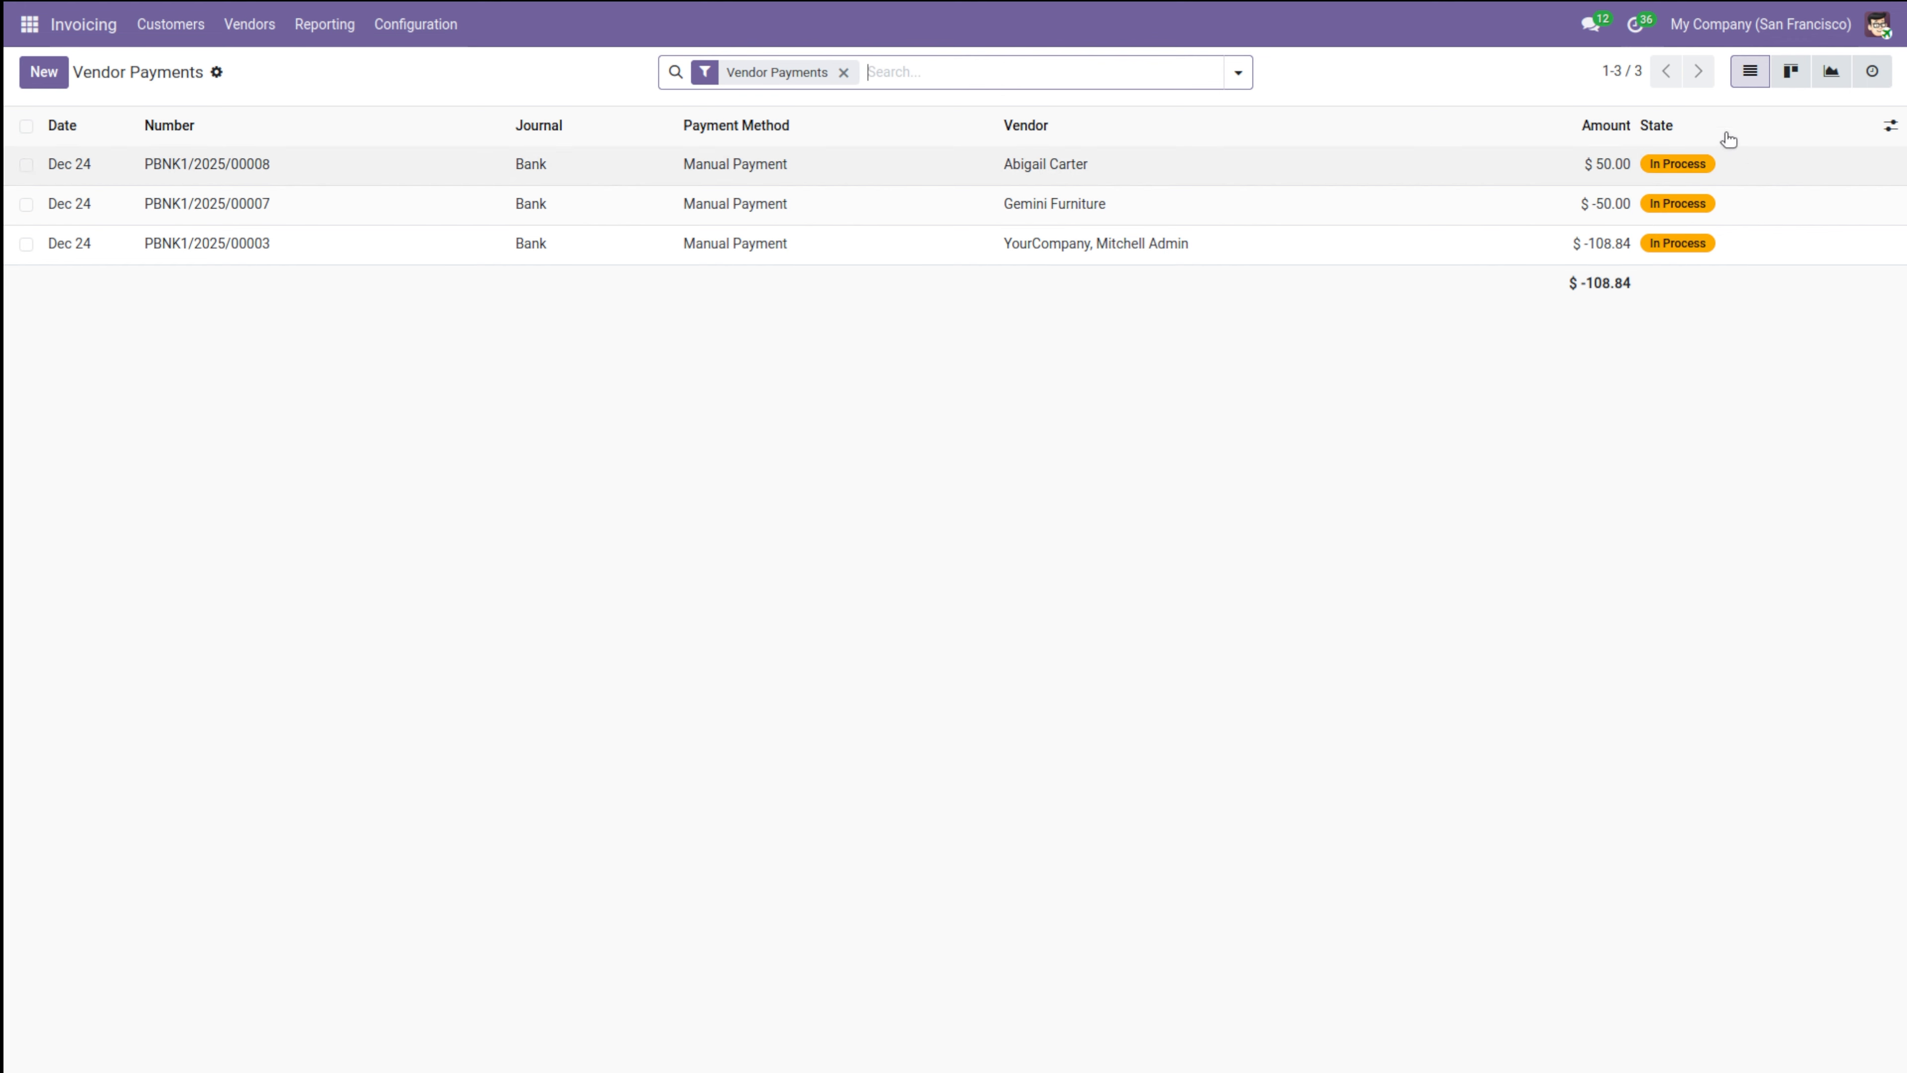
click(48, 76)
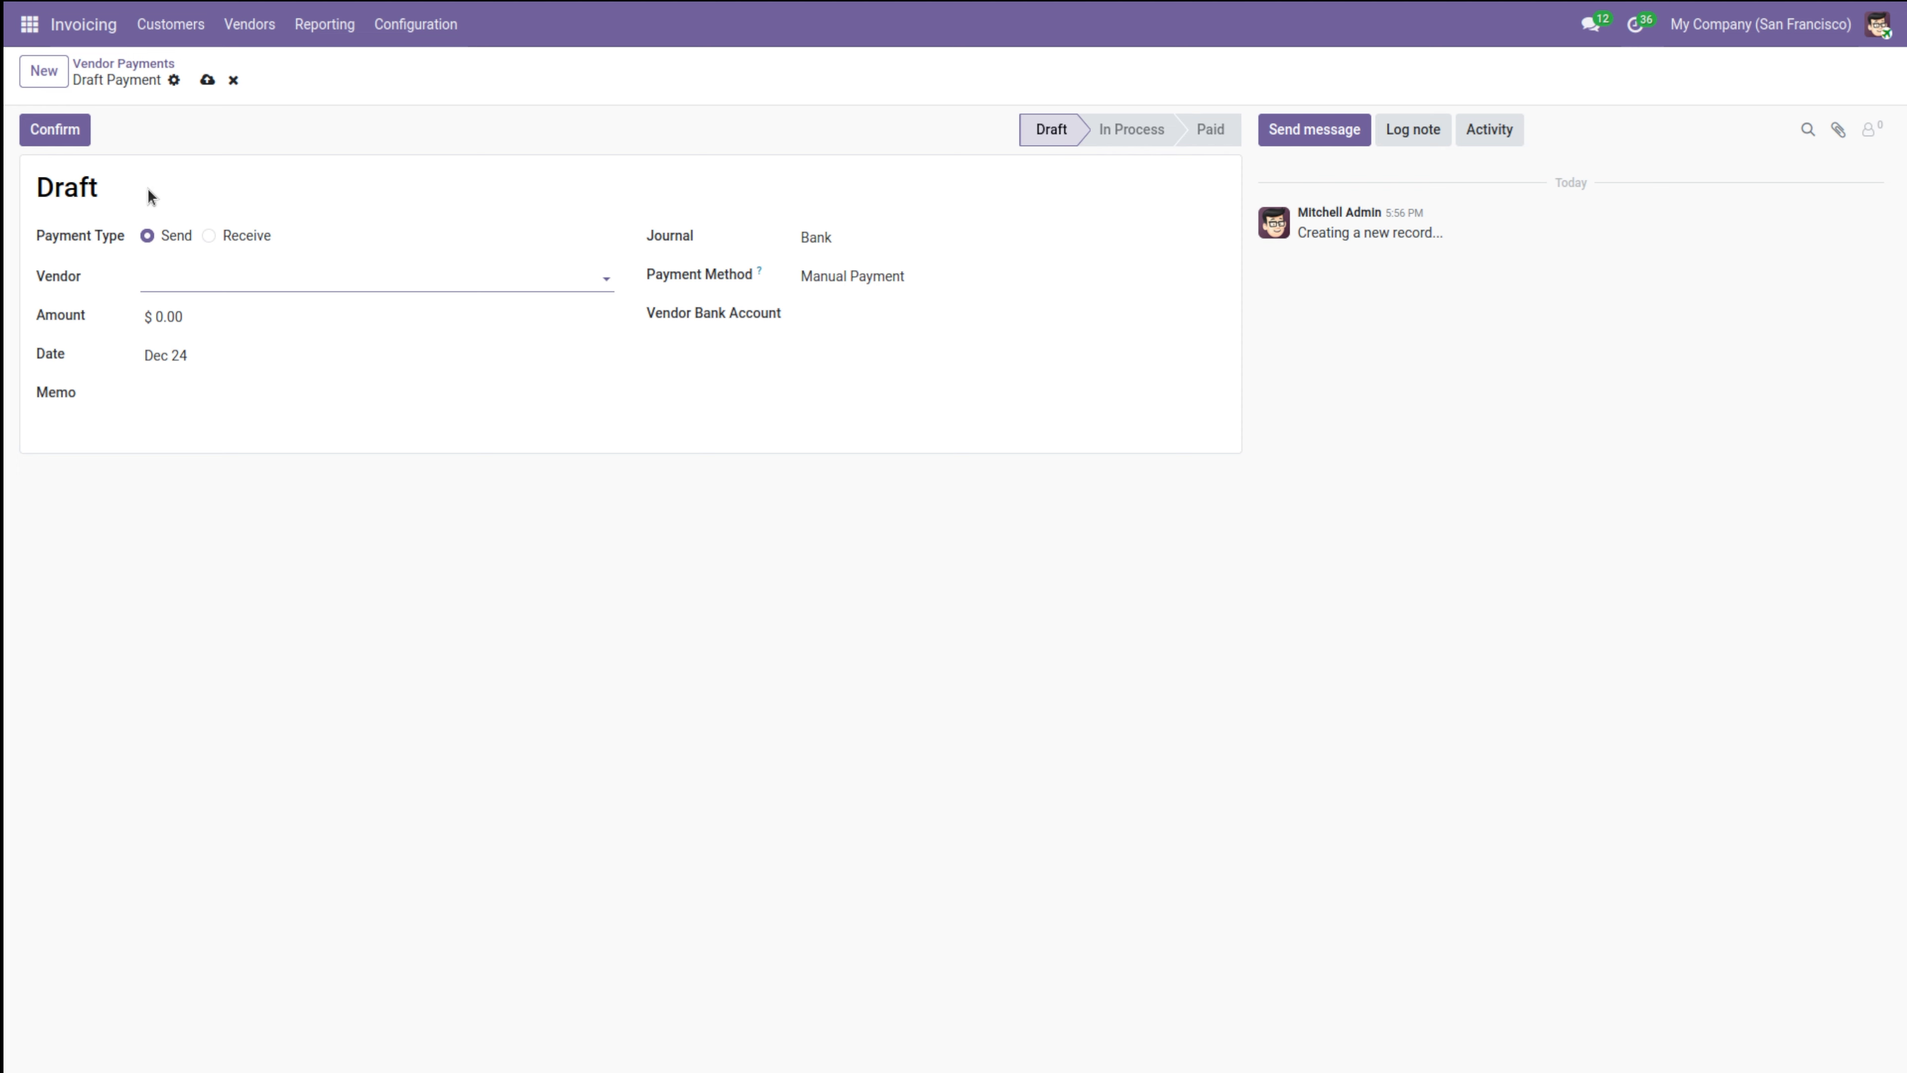
click(232, 280)
click(232, 280)
click(233, 80)
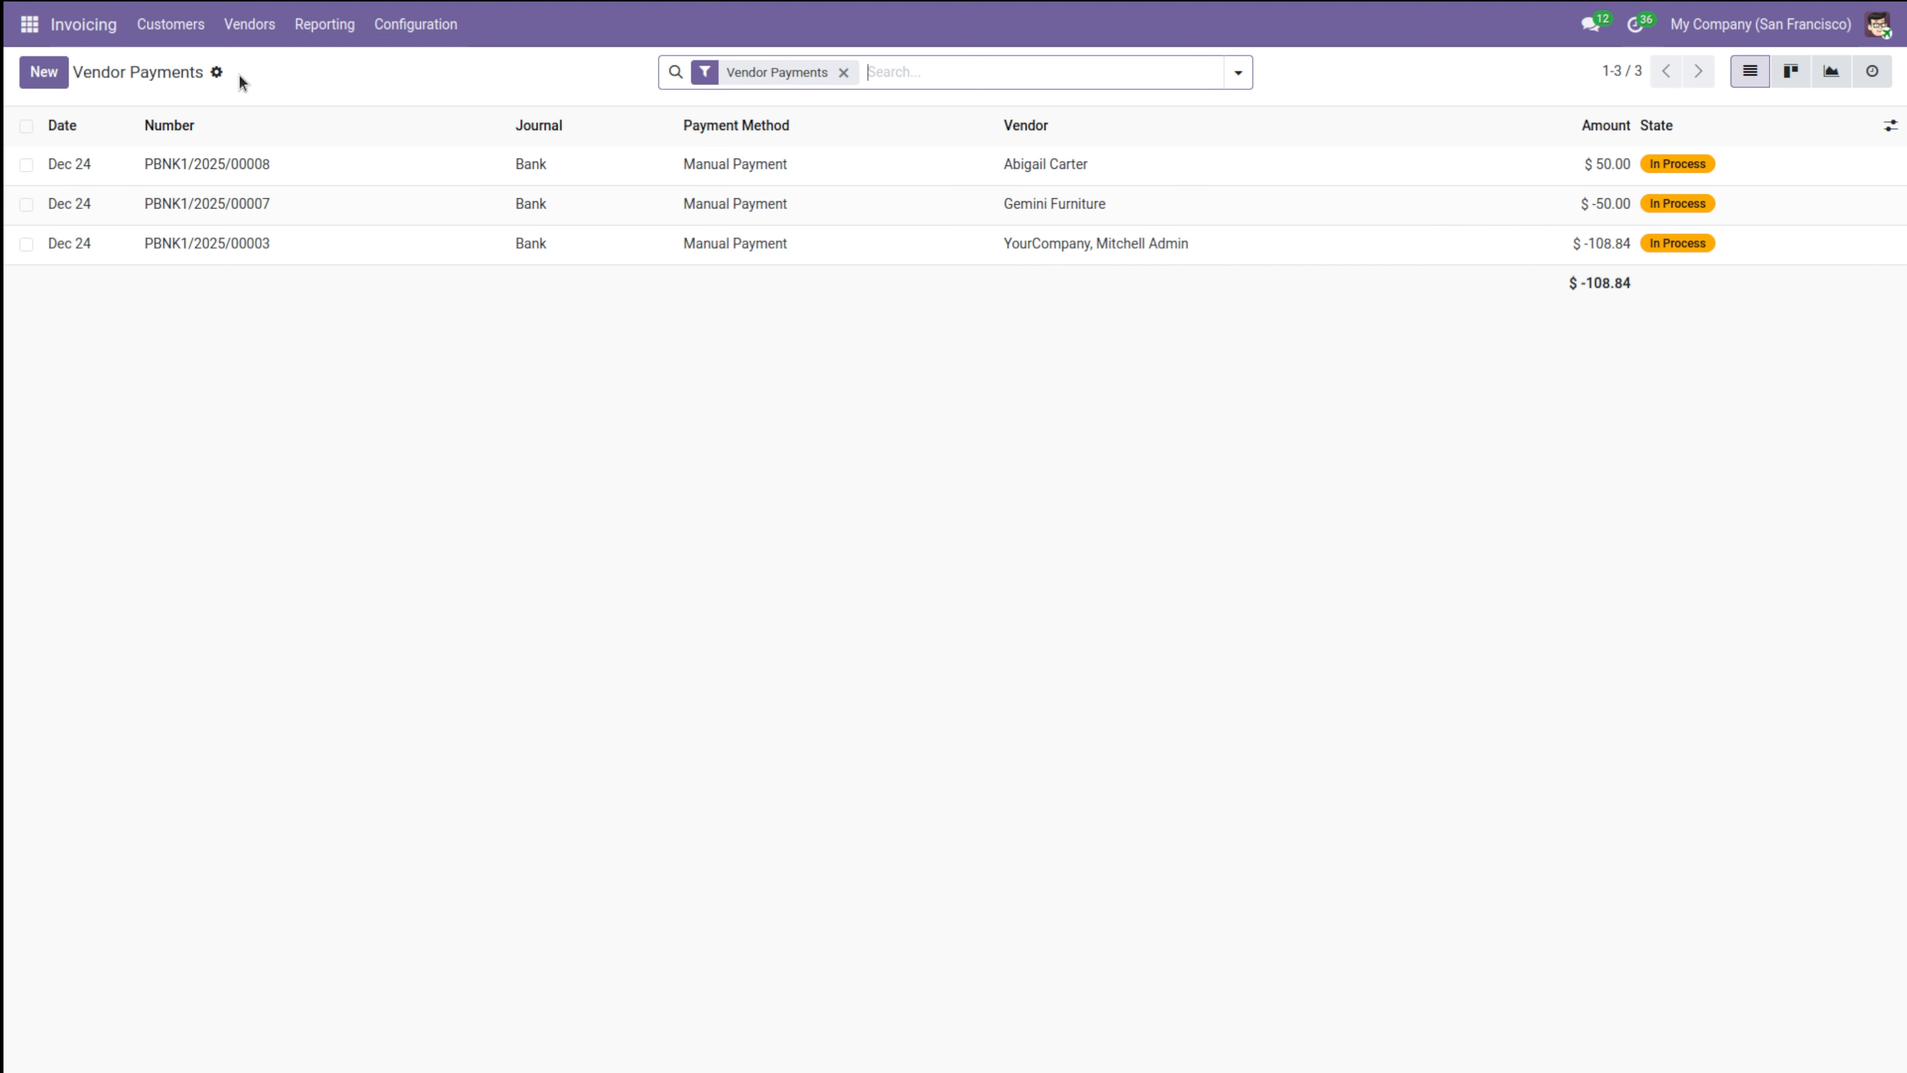
click(250, 13)
mouse_move(188, 23)
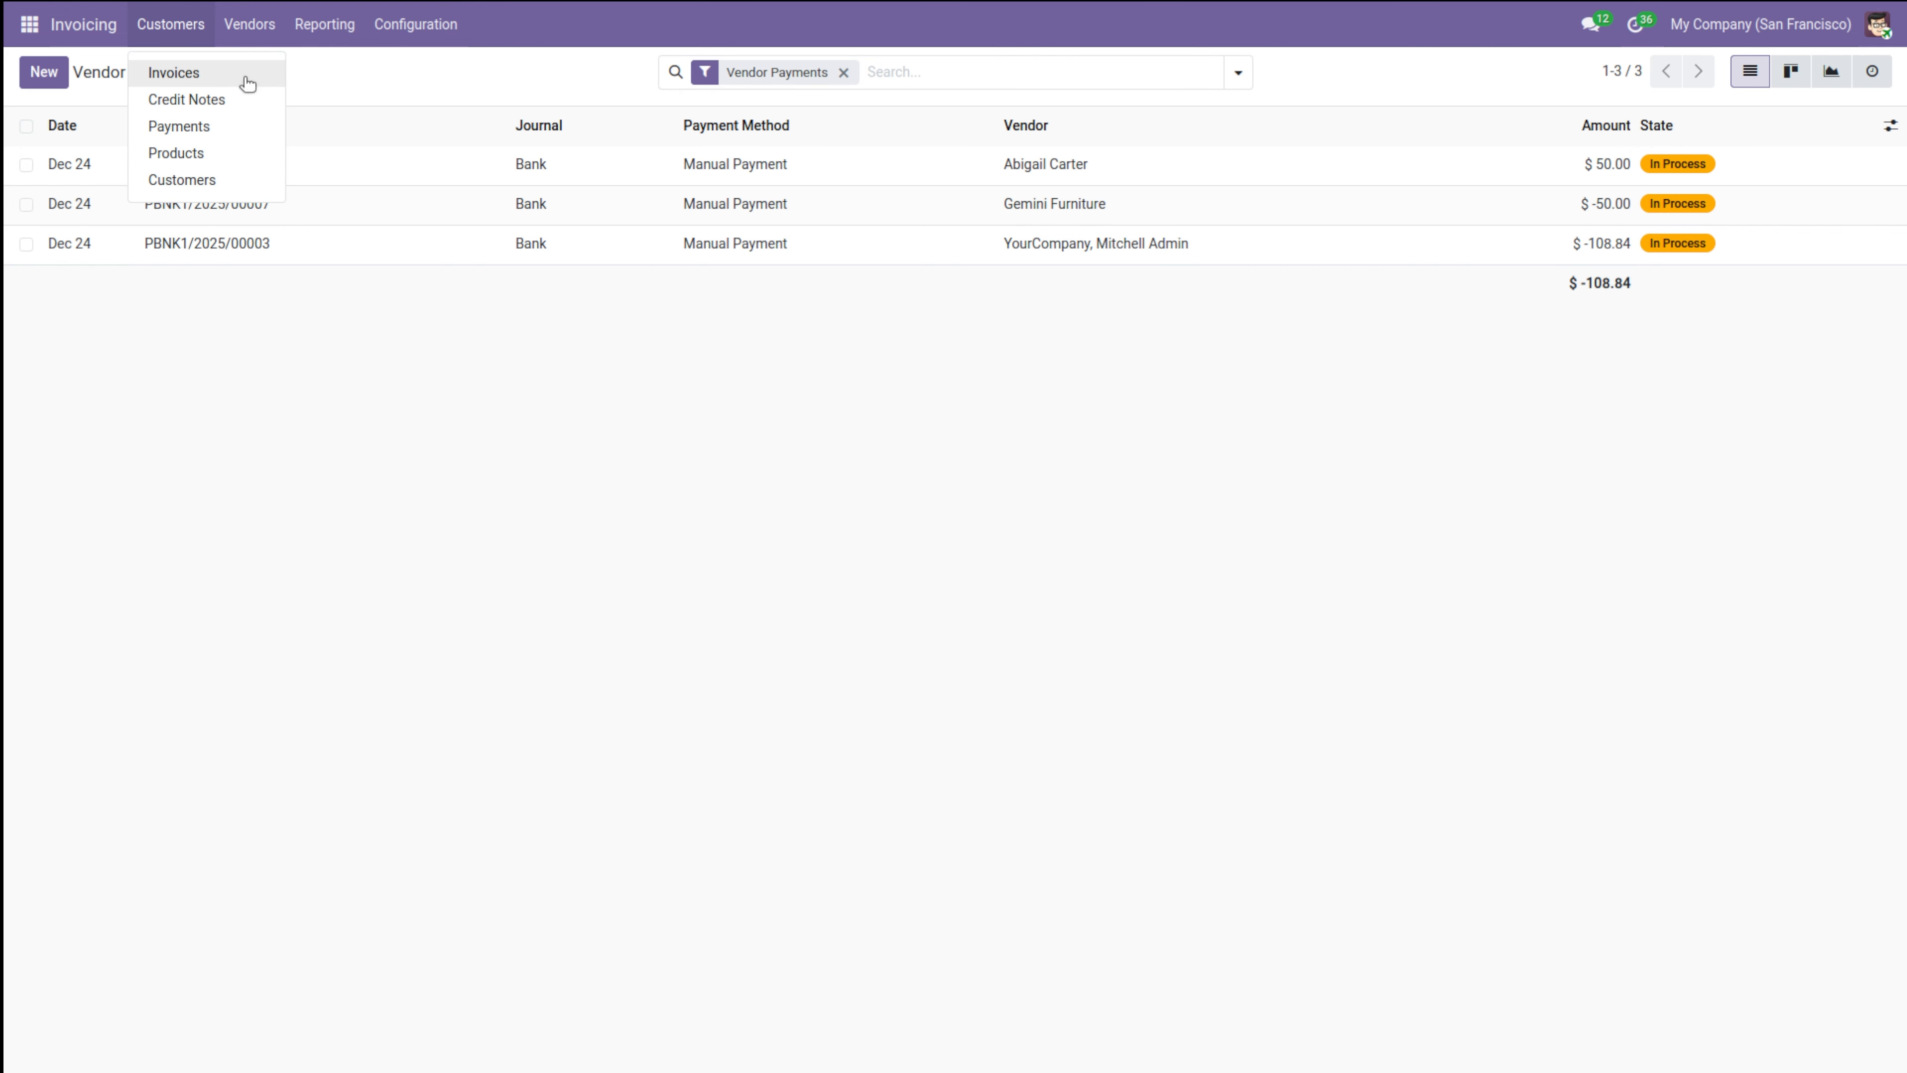
Review the employee expenses and view a blank expense form, discarding it without entries.
mouse_move(243, 30)
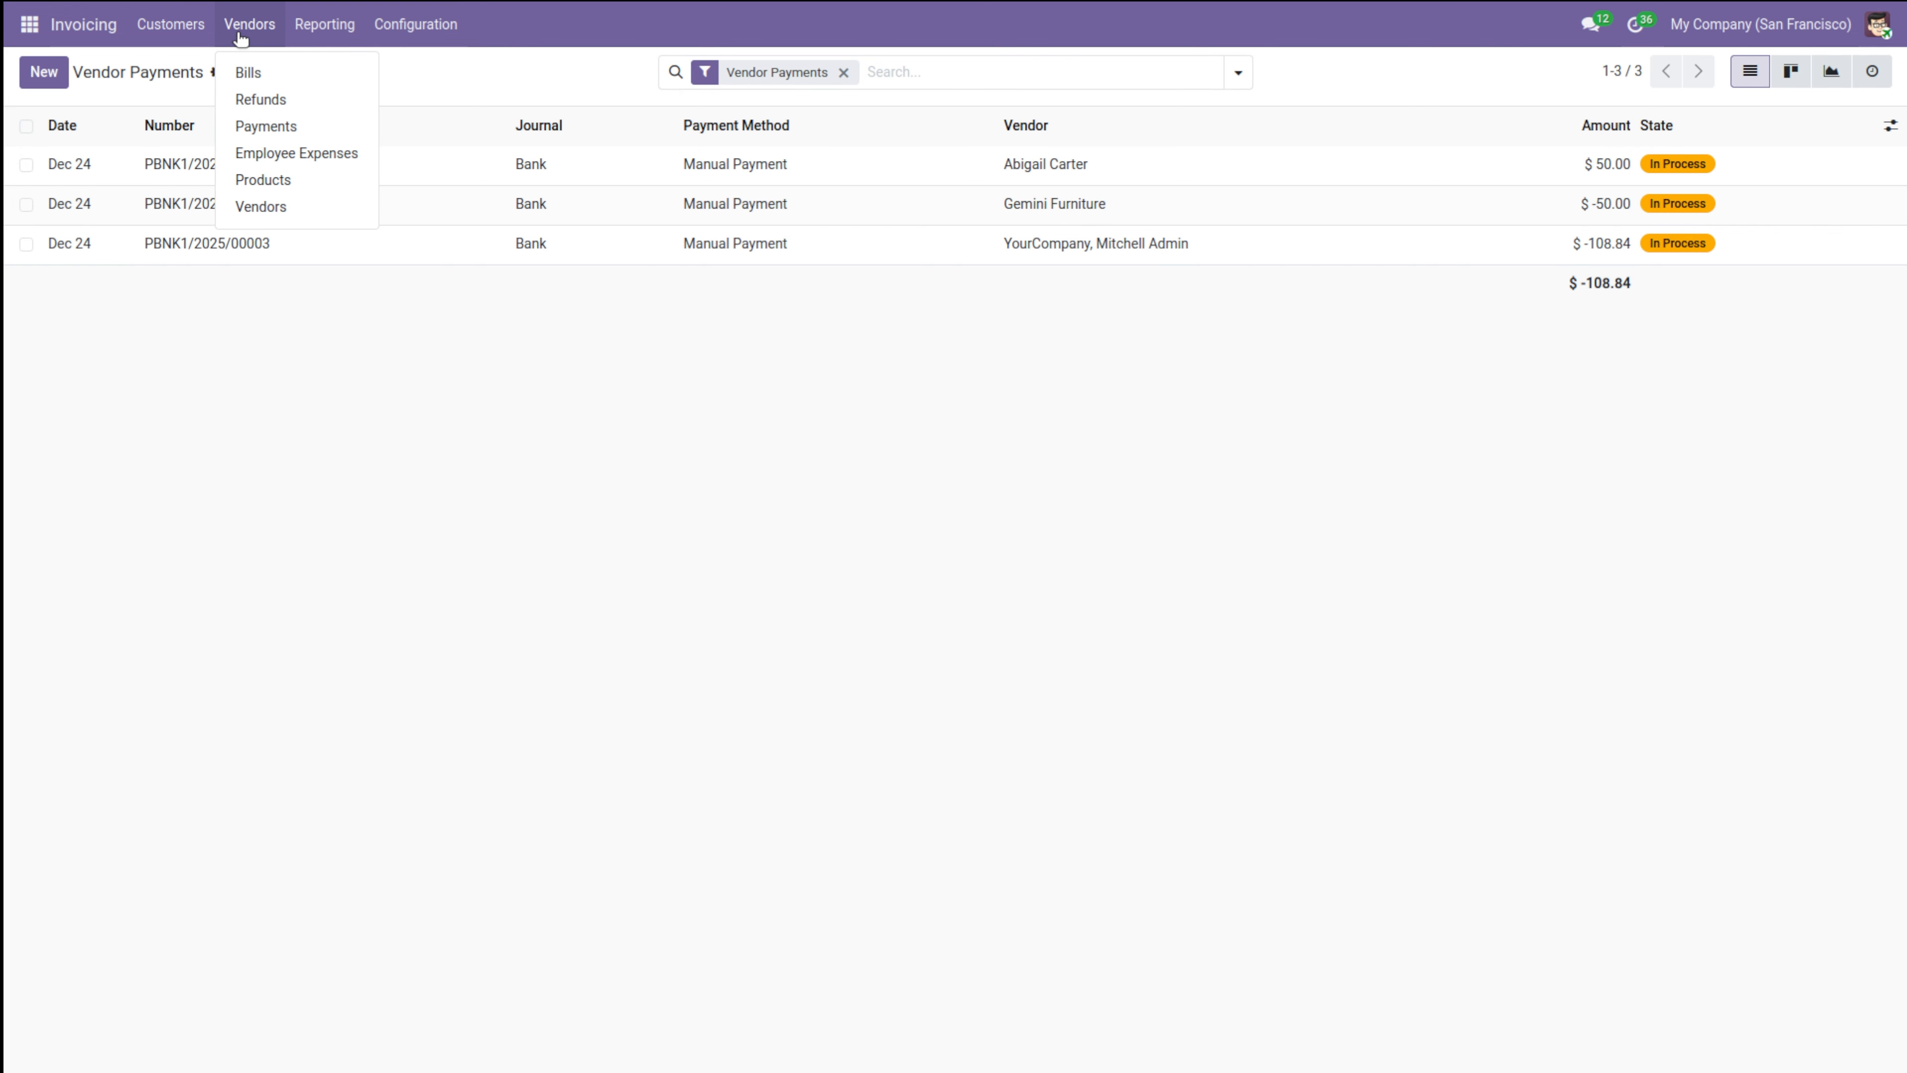
click(292, 161)
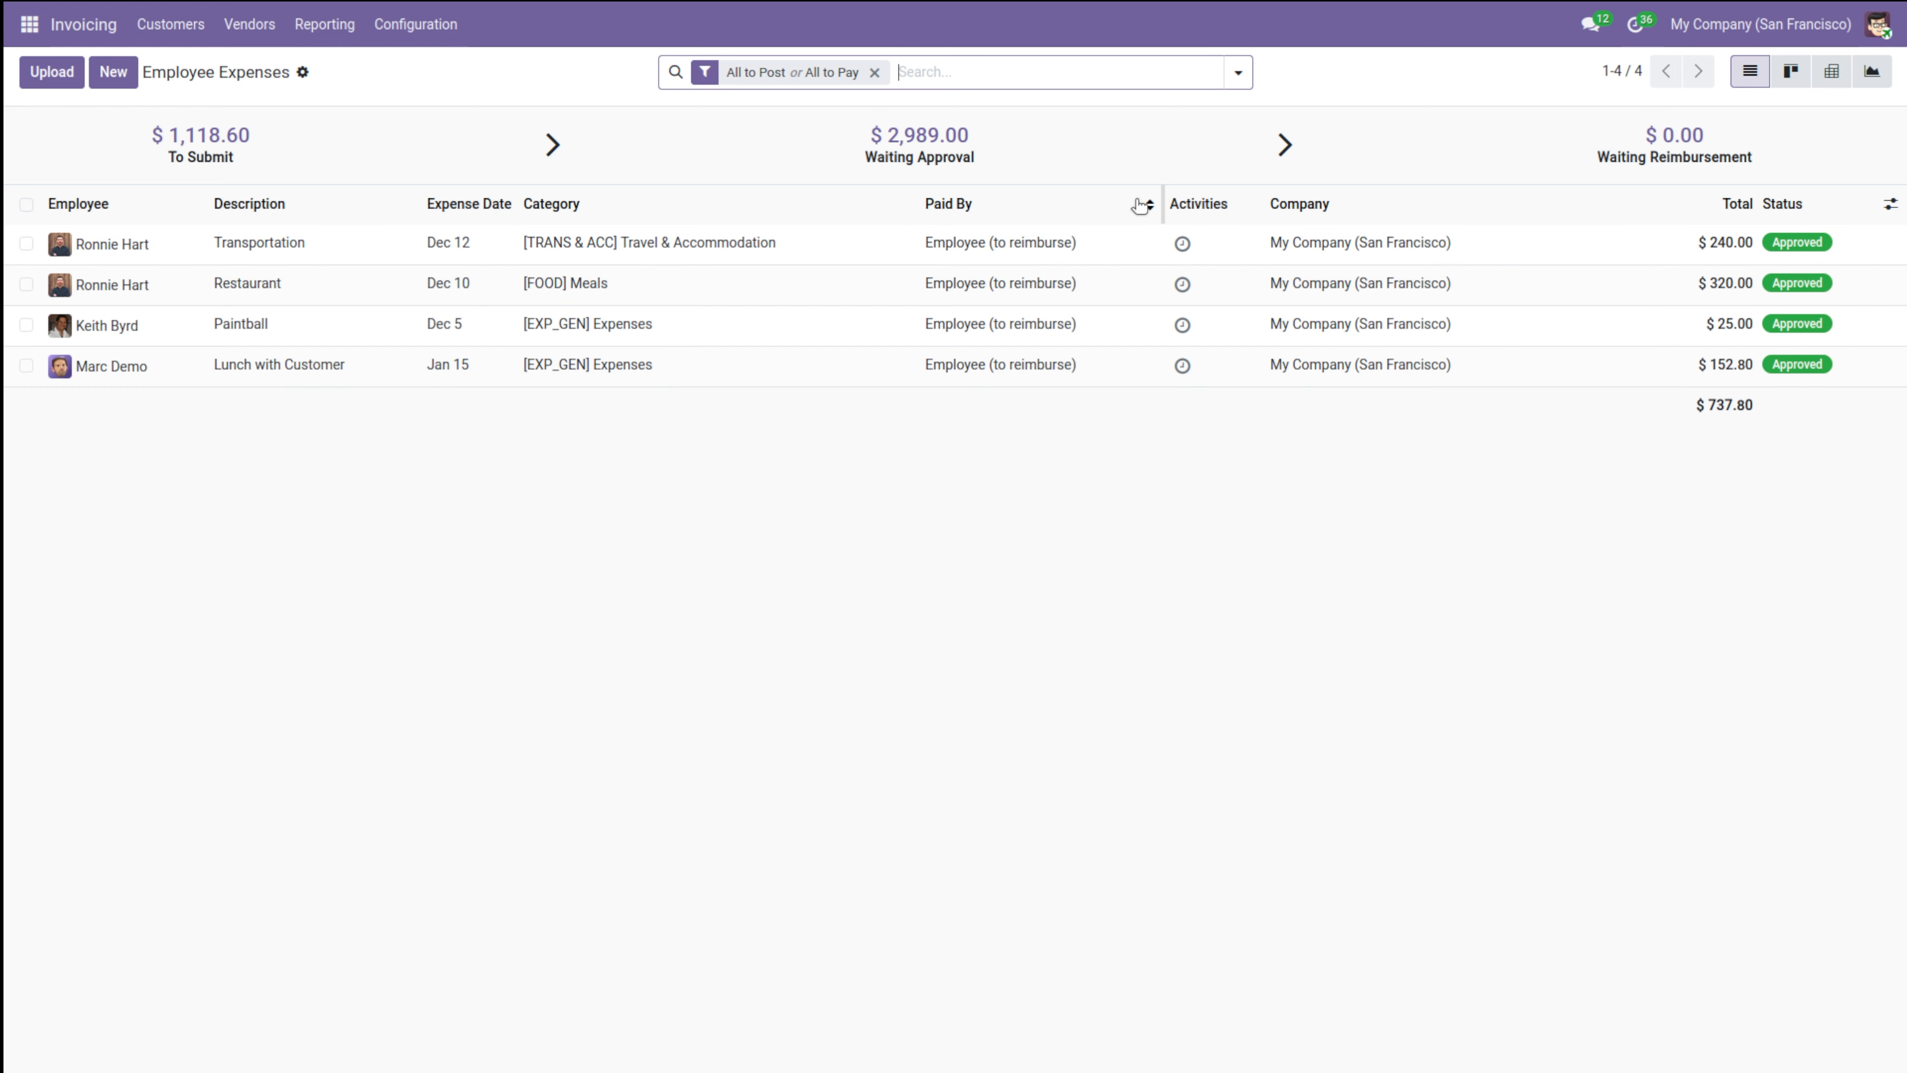
click(113, 73)
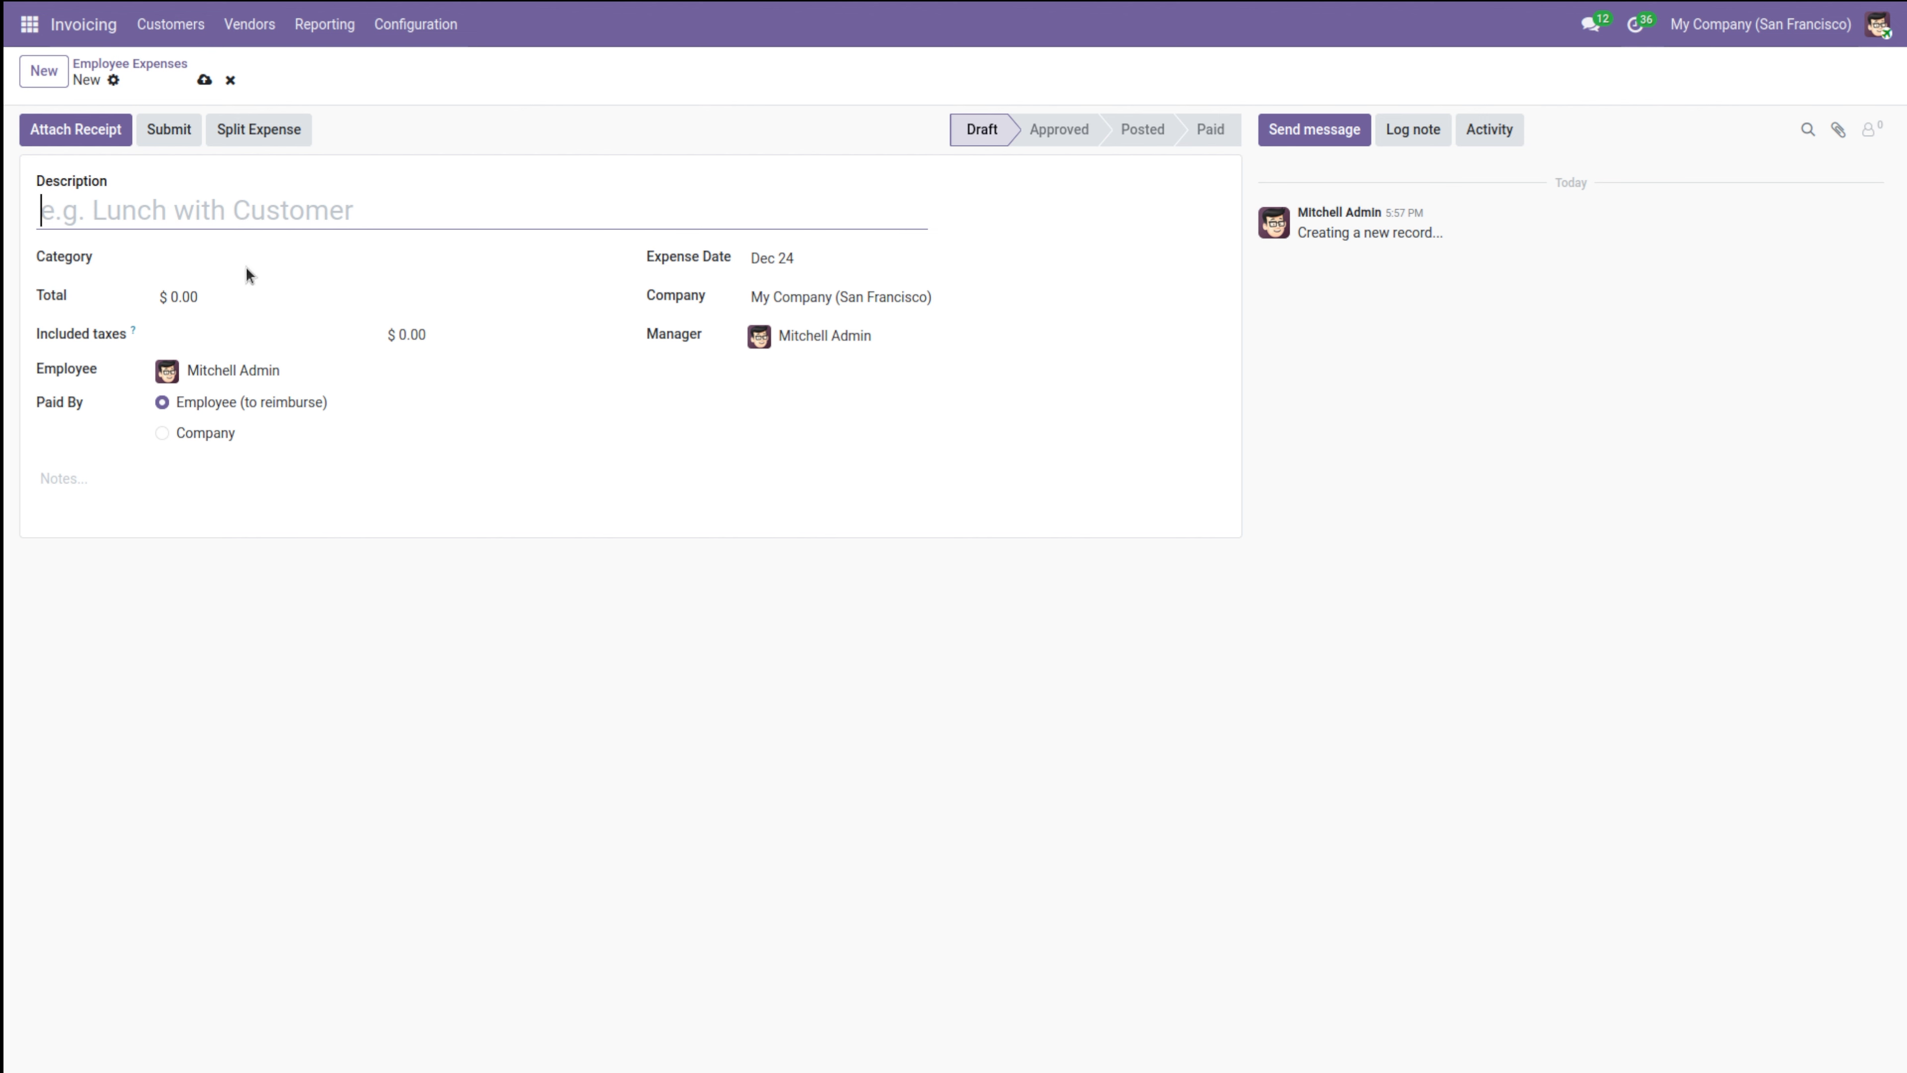
click(229, 79)
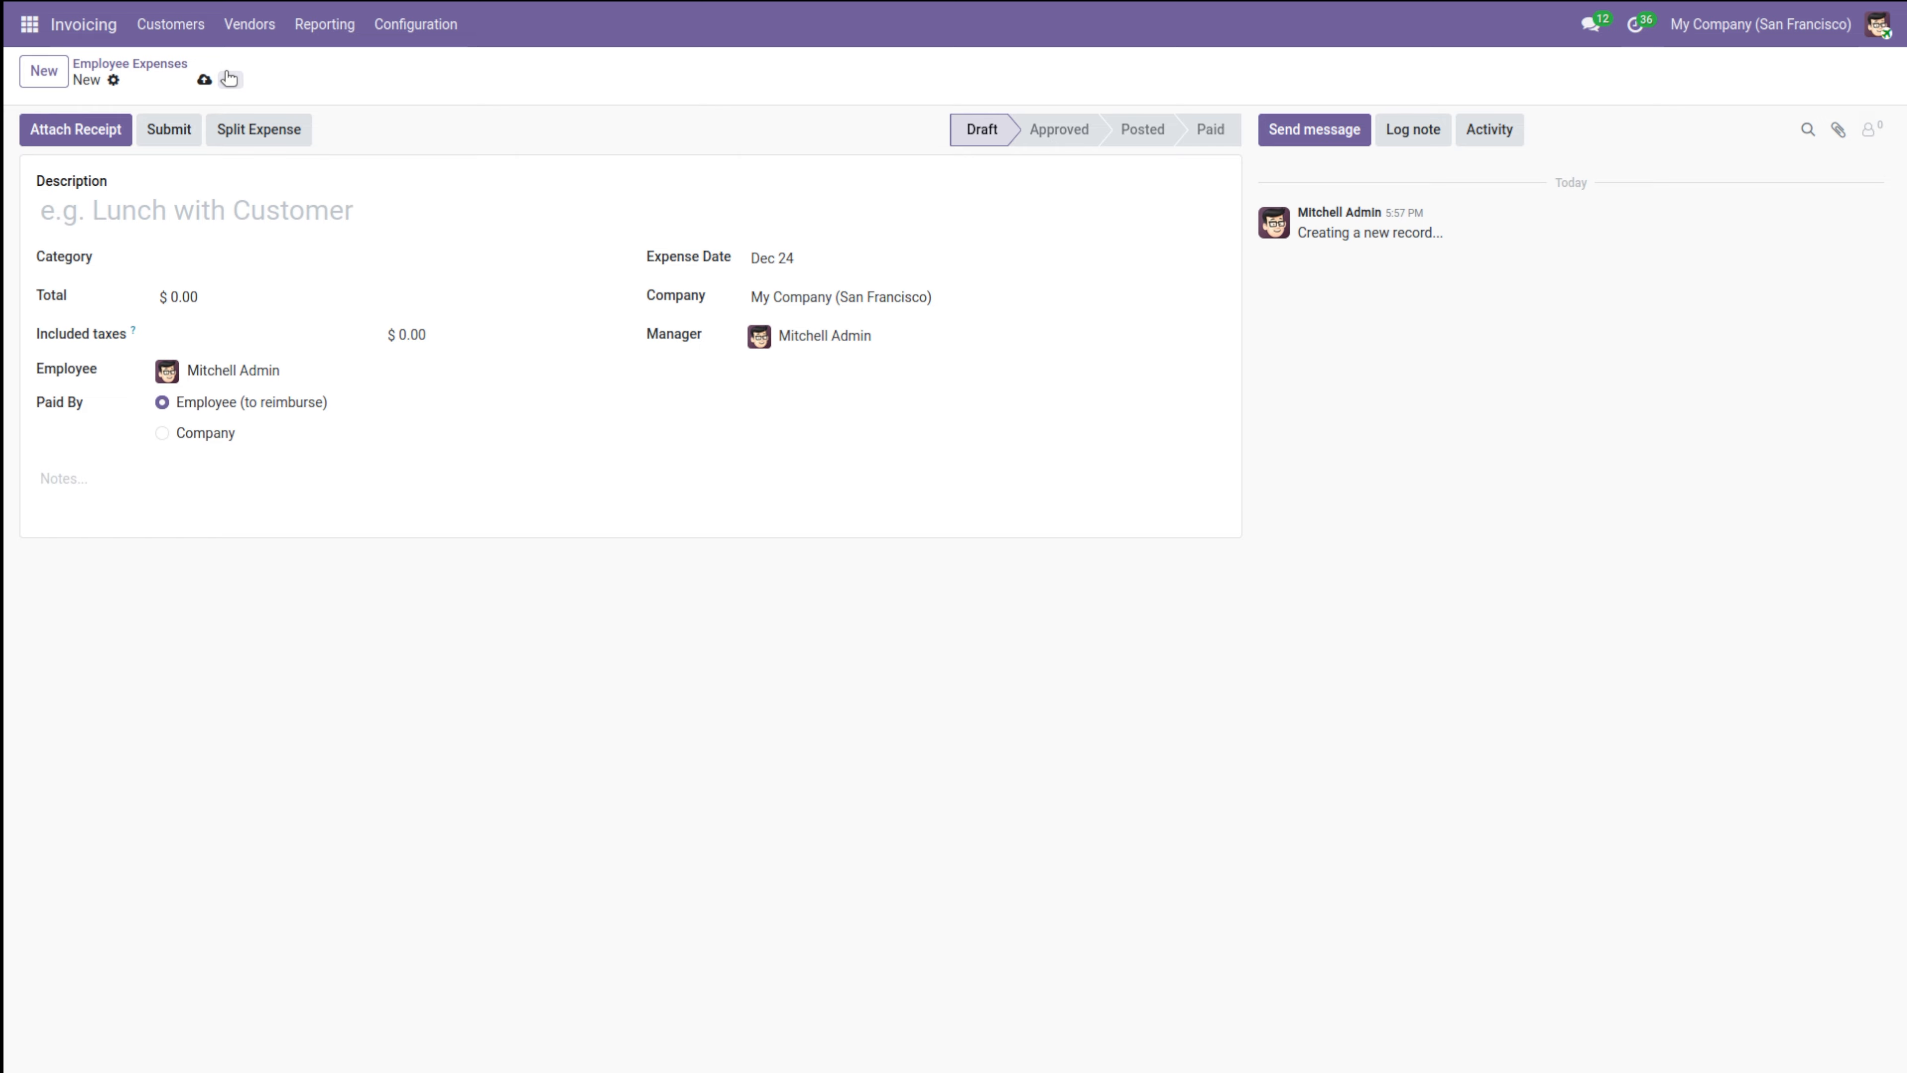
Look through the vendor-side product catalogue filtered to purchasable products.
click(250, 23)
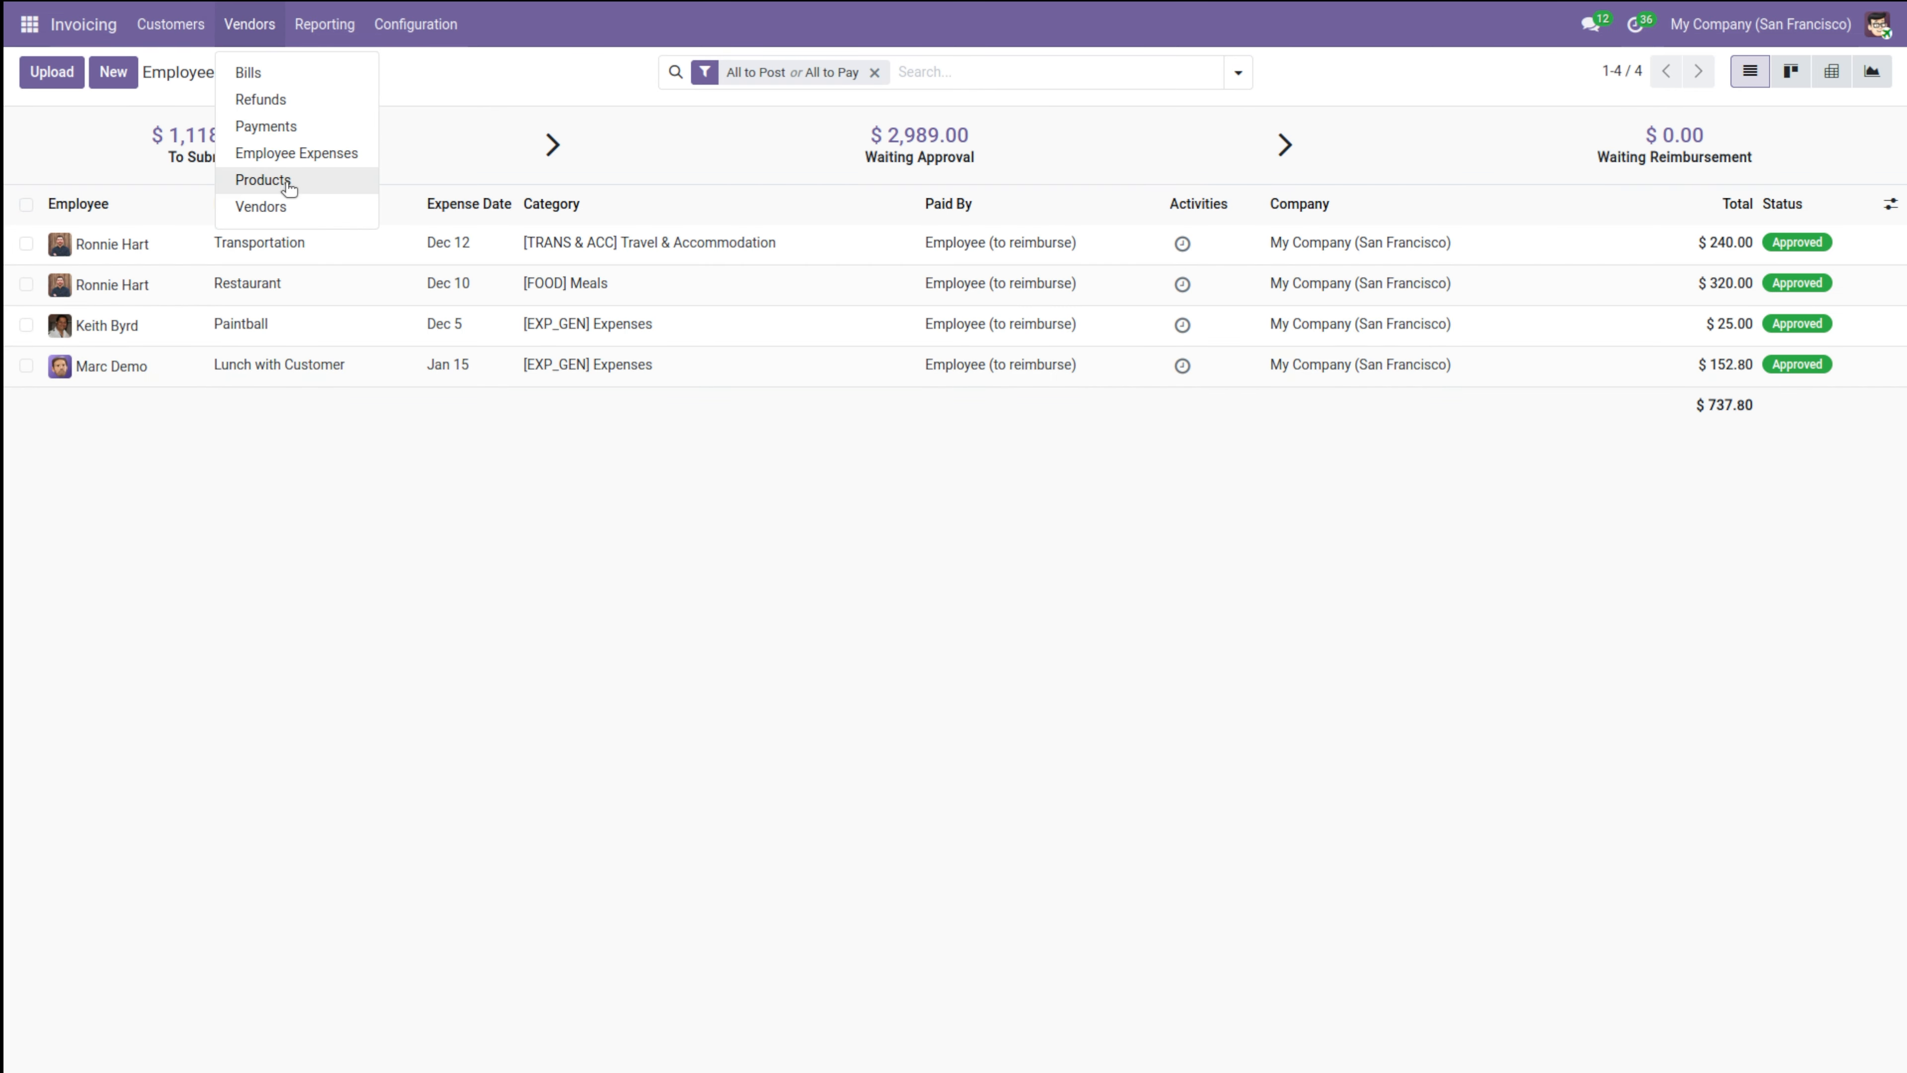
click(285, 188)
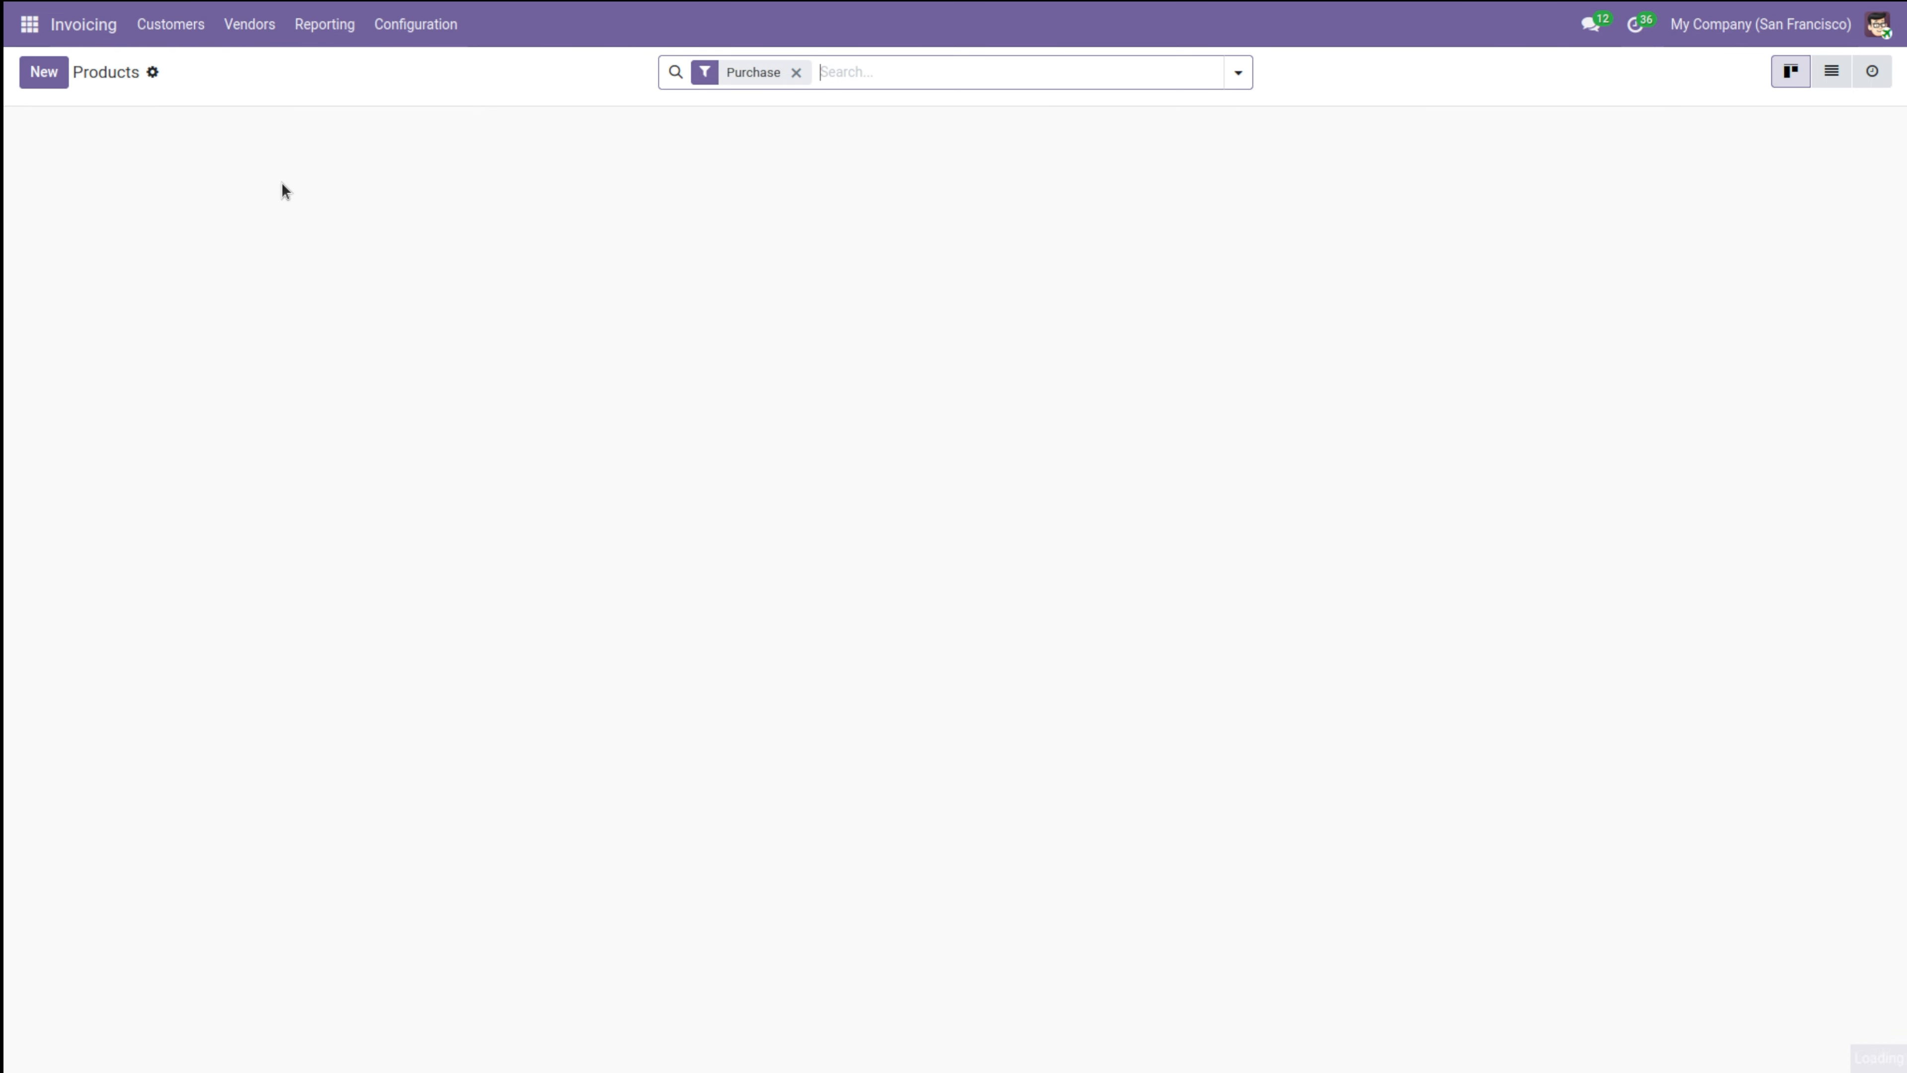
scroll(380, 668, down, 8)
scroll(380, 668, up, 8)
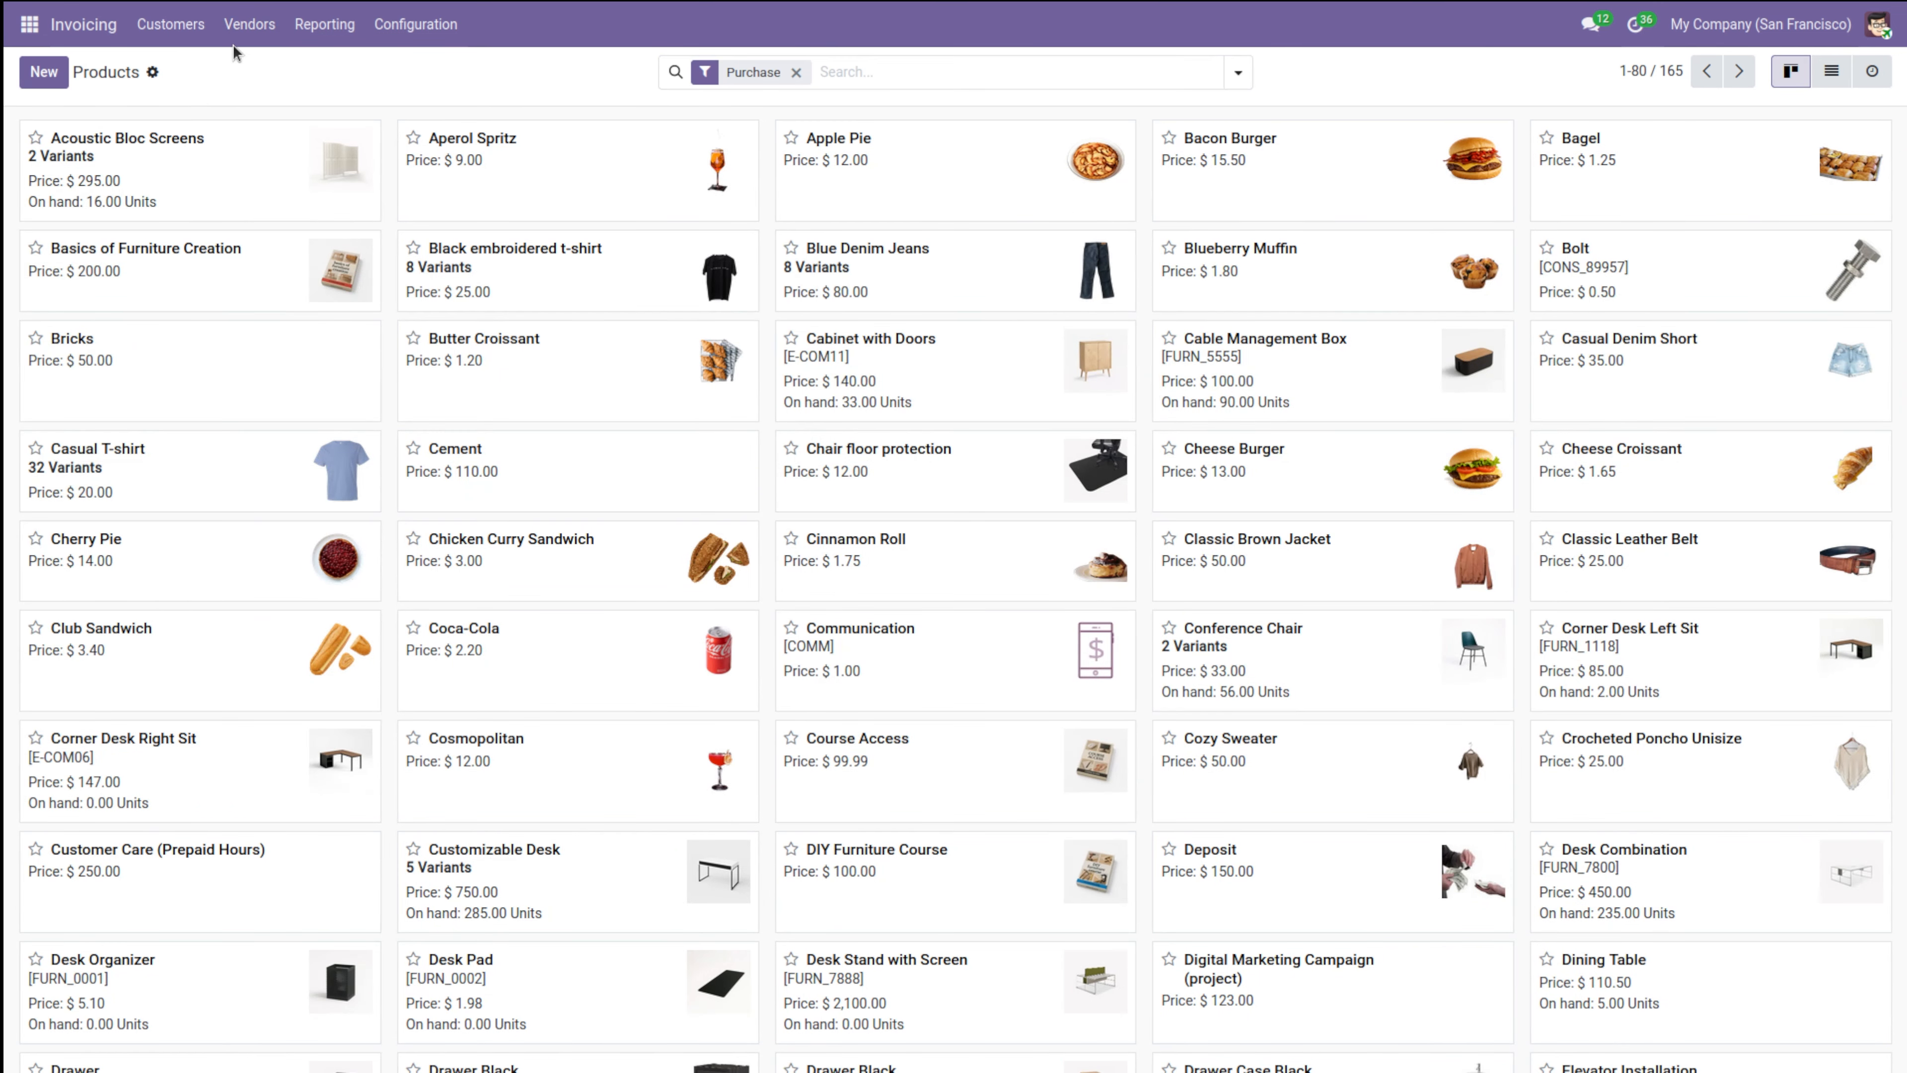
Review the vendor list and view a blank vendor form, discarding it without entries.
click(248, 24)
click(282, 205)
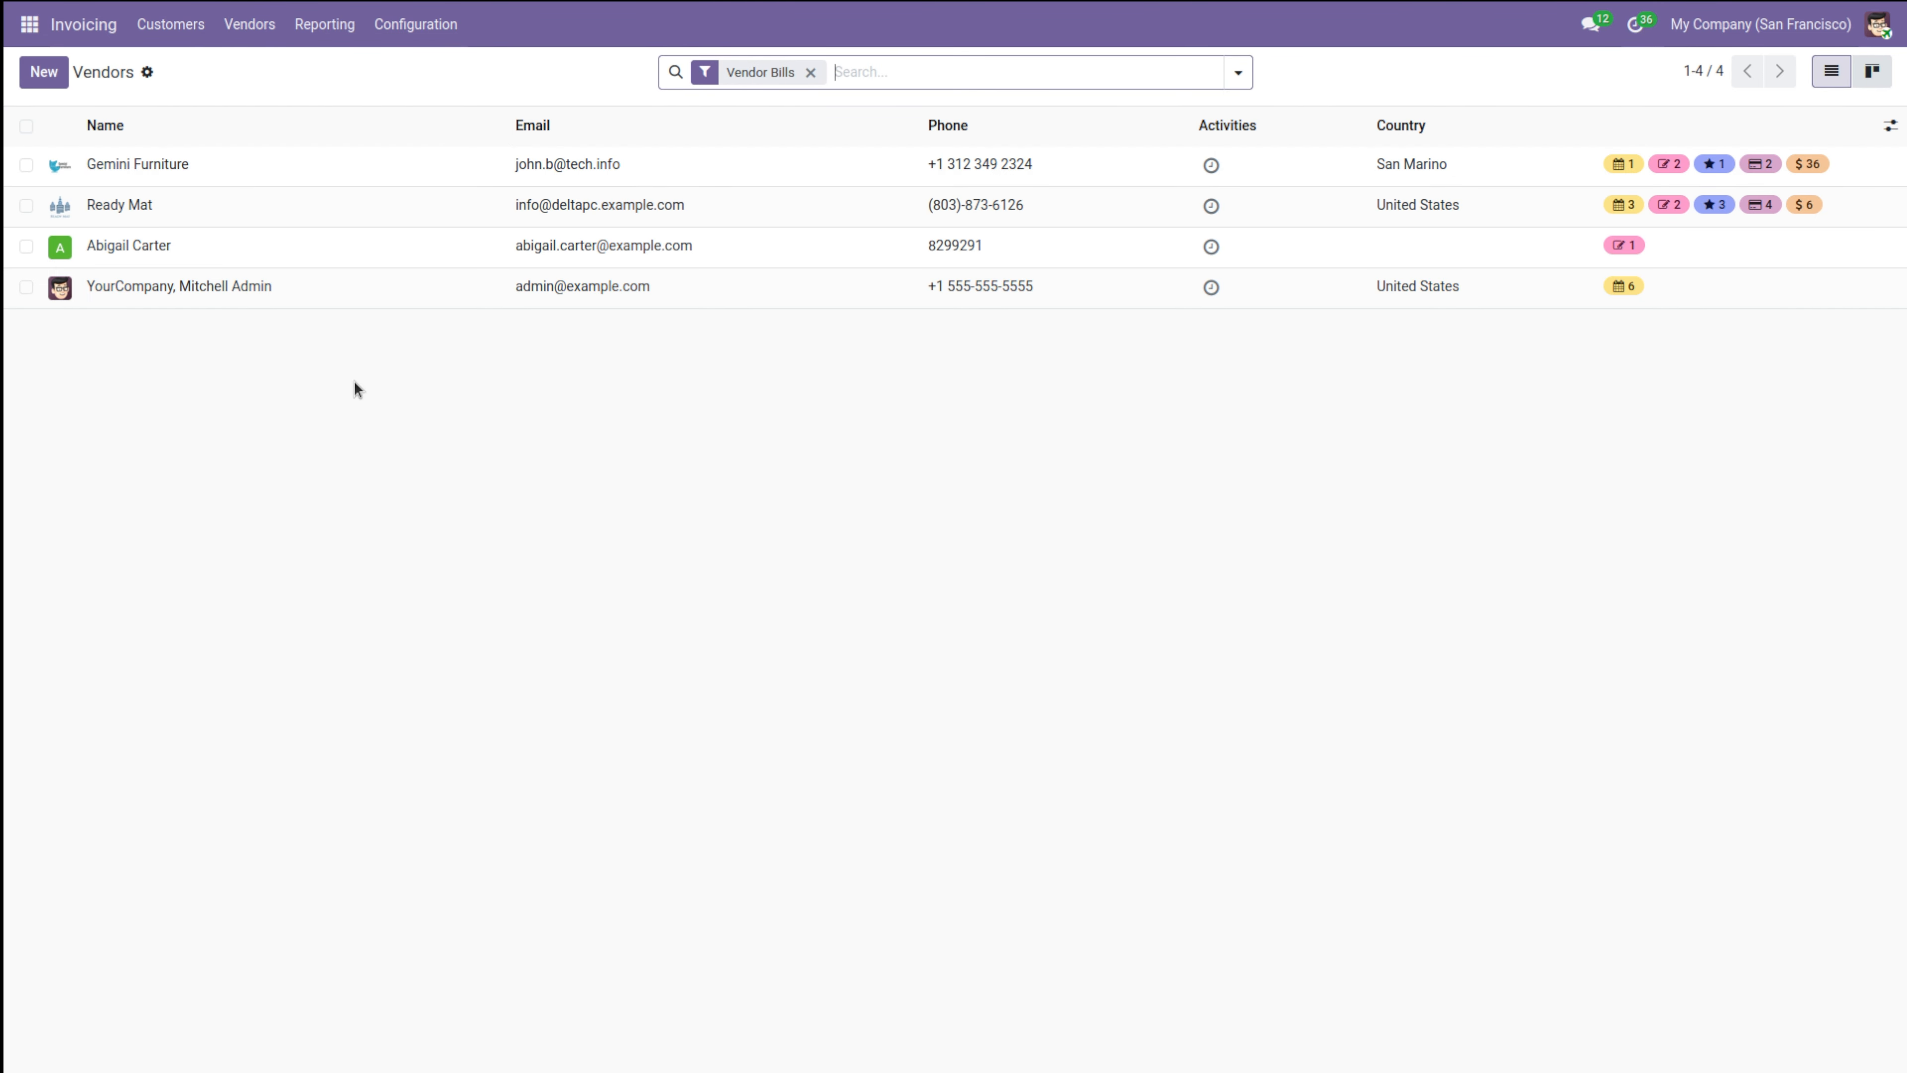
click(43, 72)
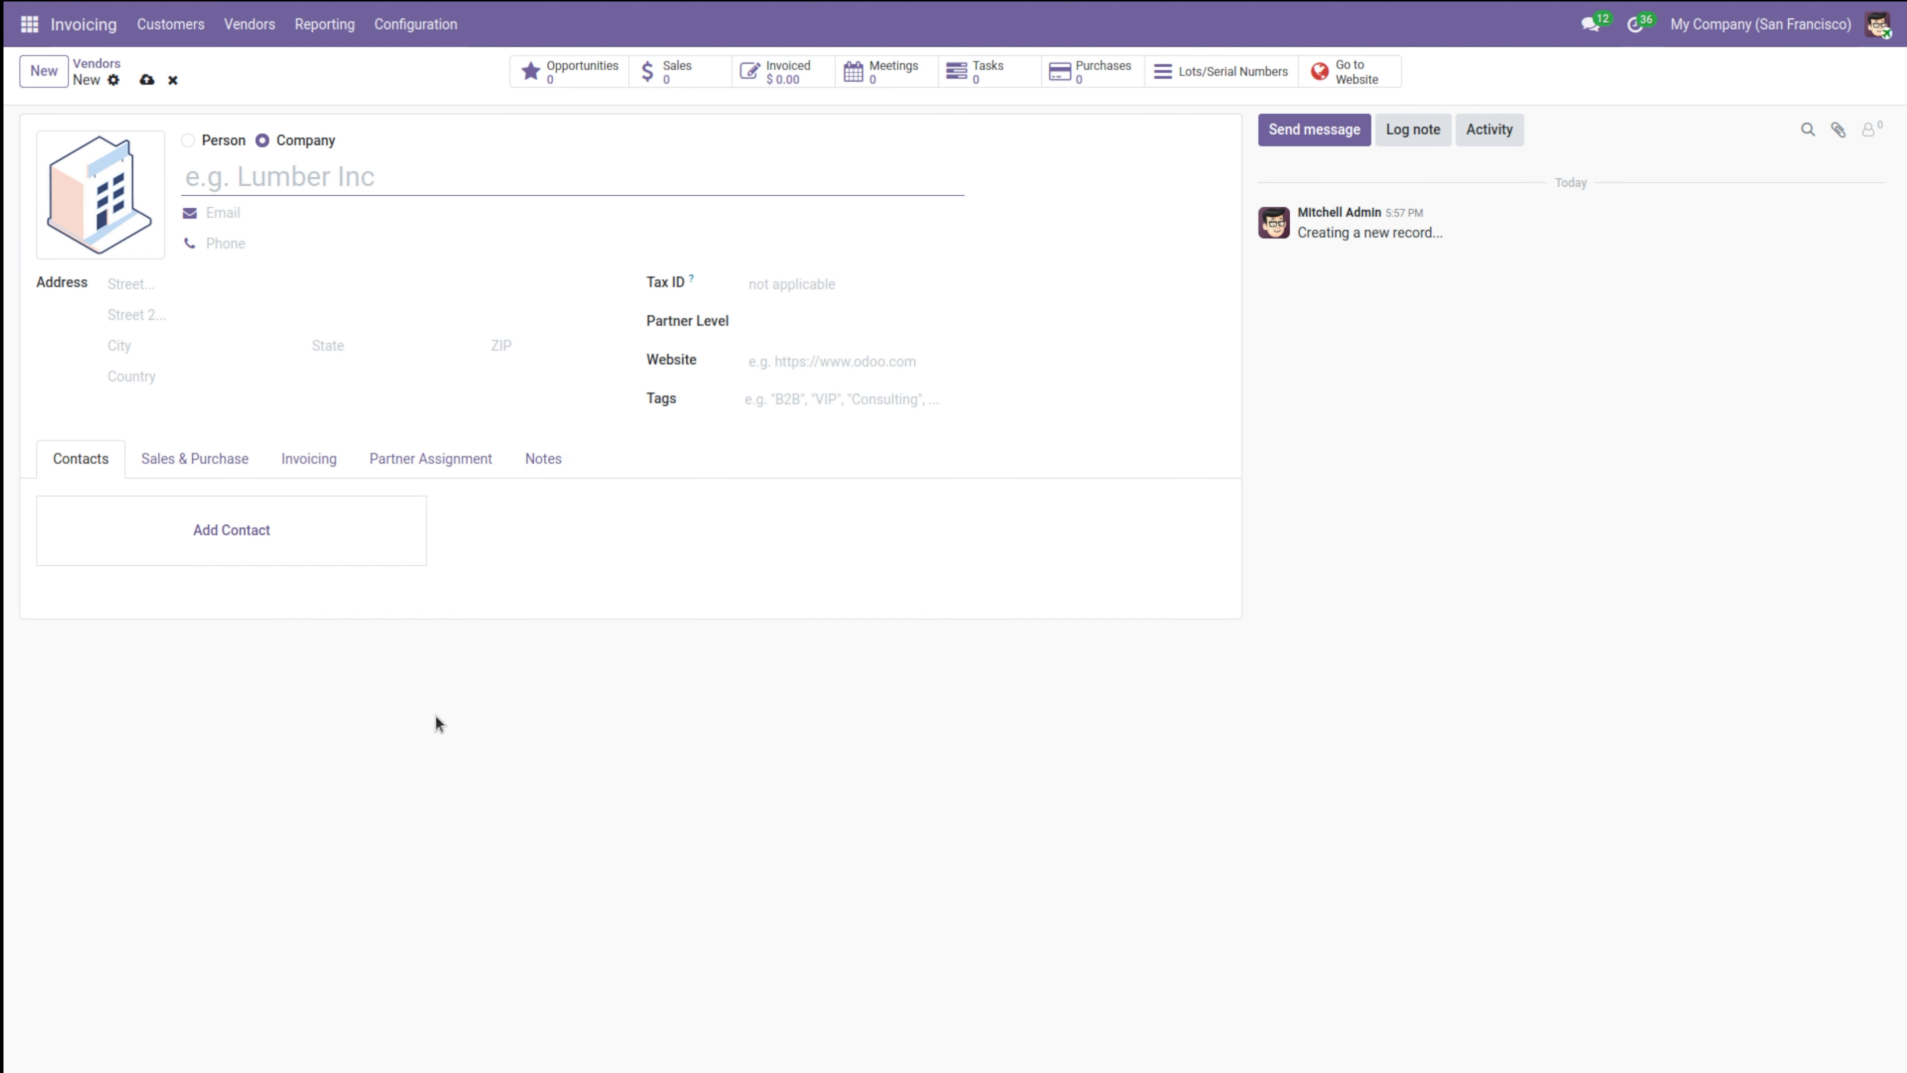
click(172, 80)
Open the invoice analysis, set the charted measure to Total, and display it as a pie chart and finally a bar chart.
click(254, 26)
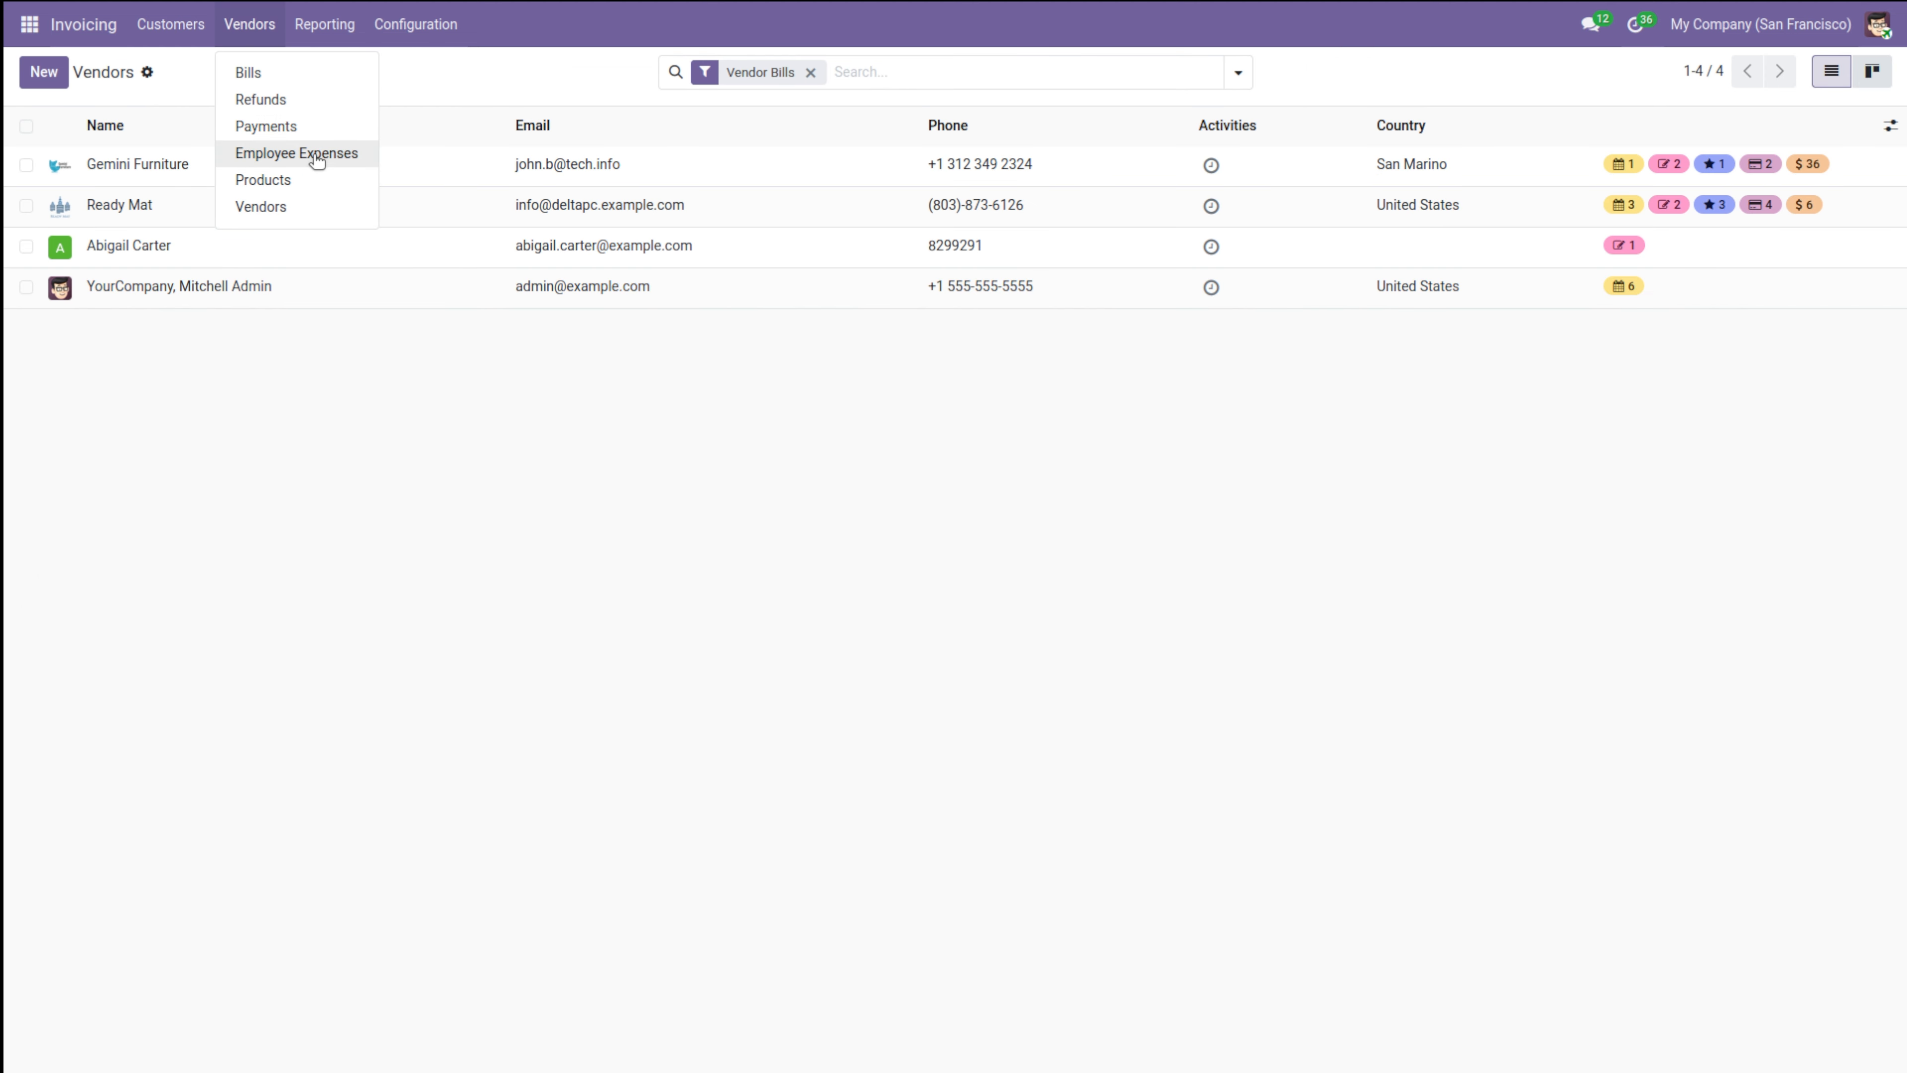
click(325, 24)
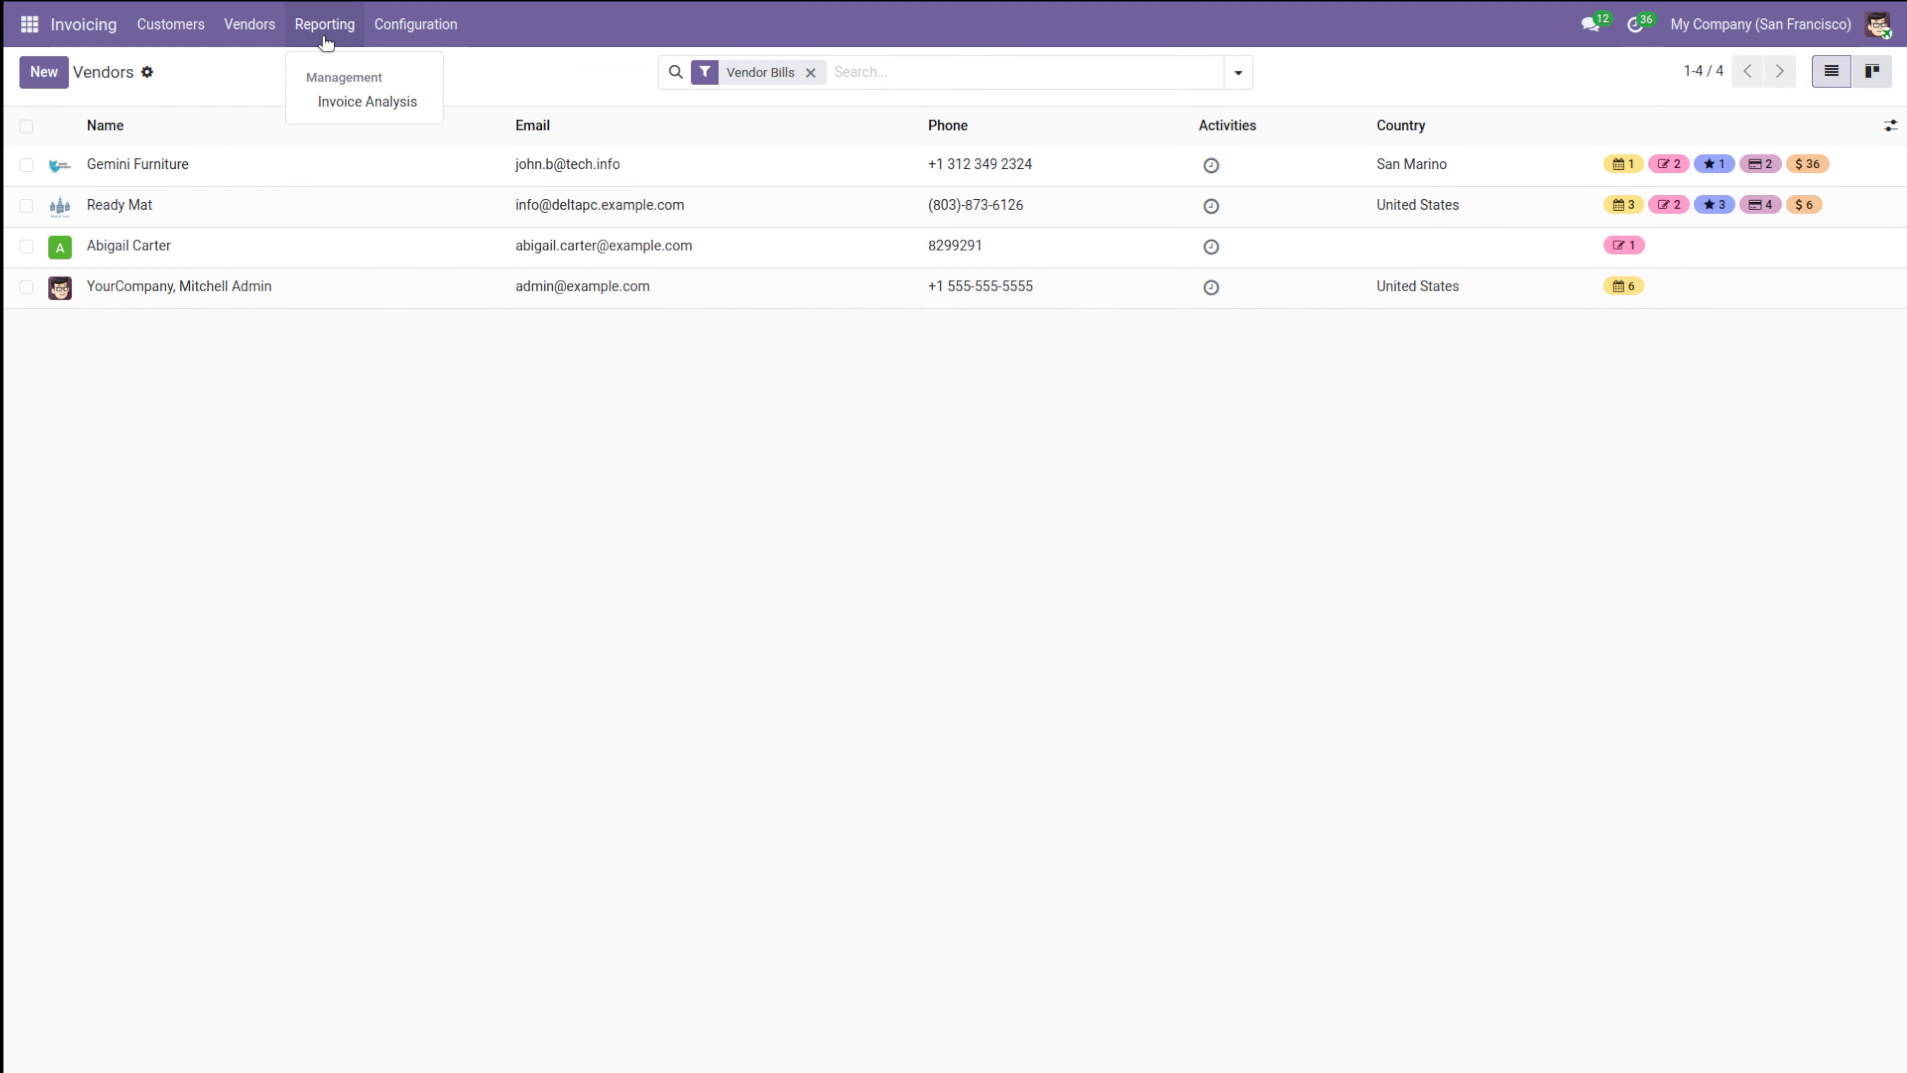
click(350, 97)
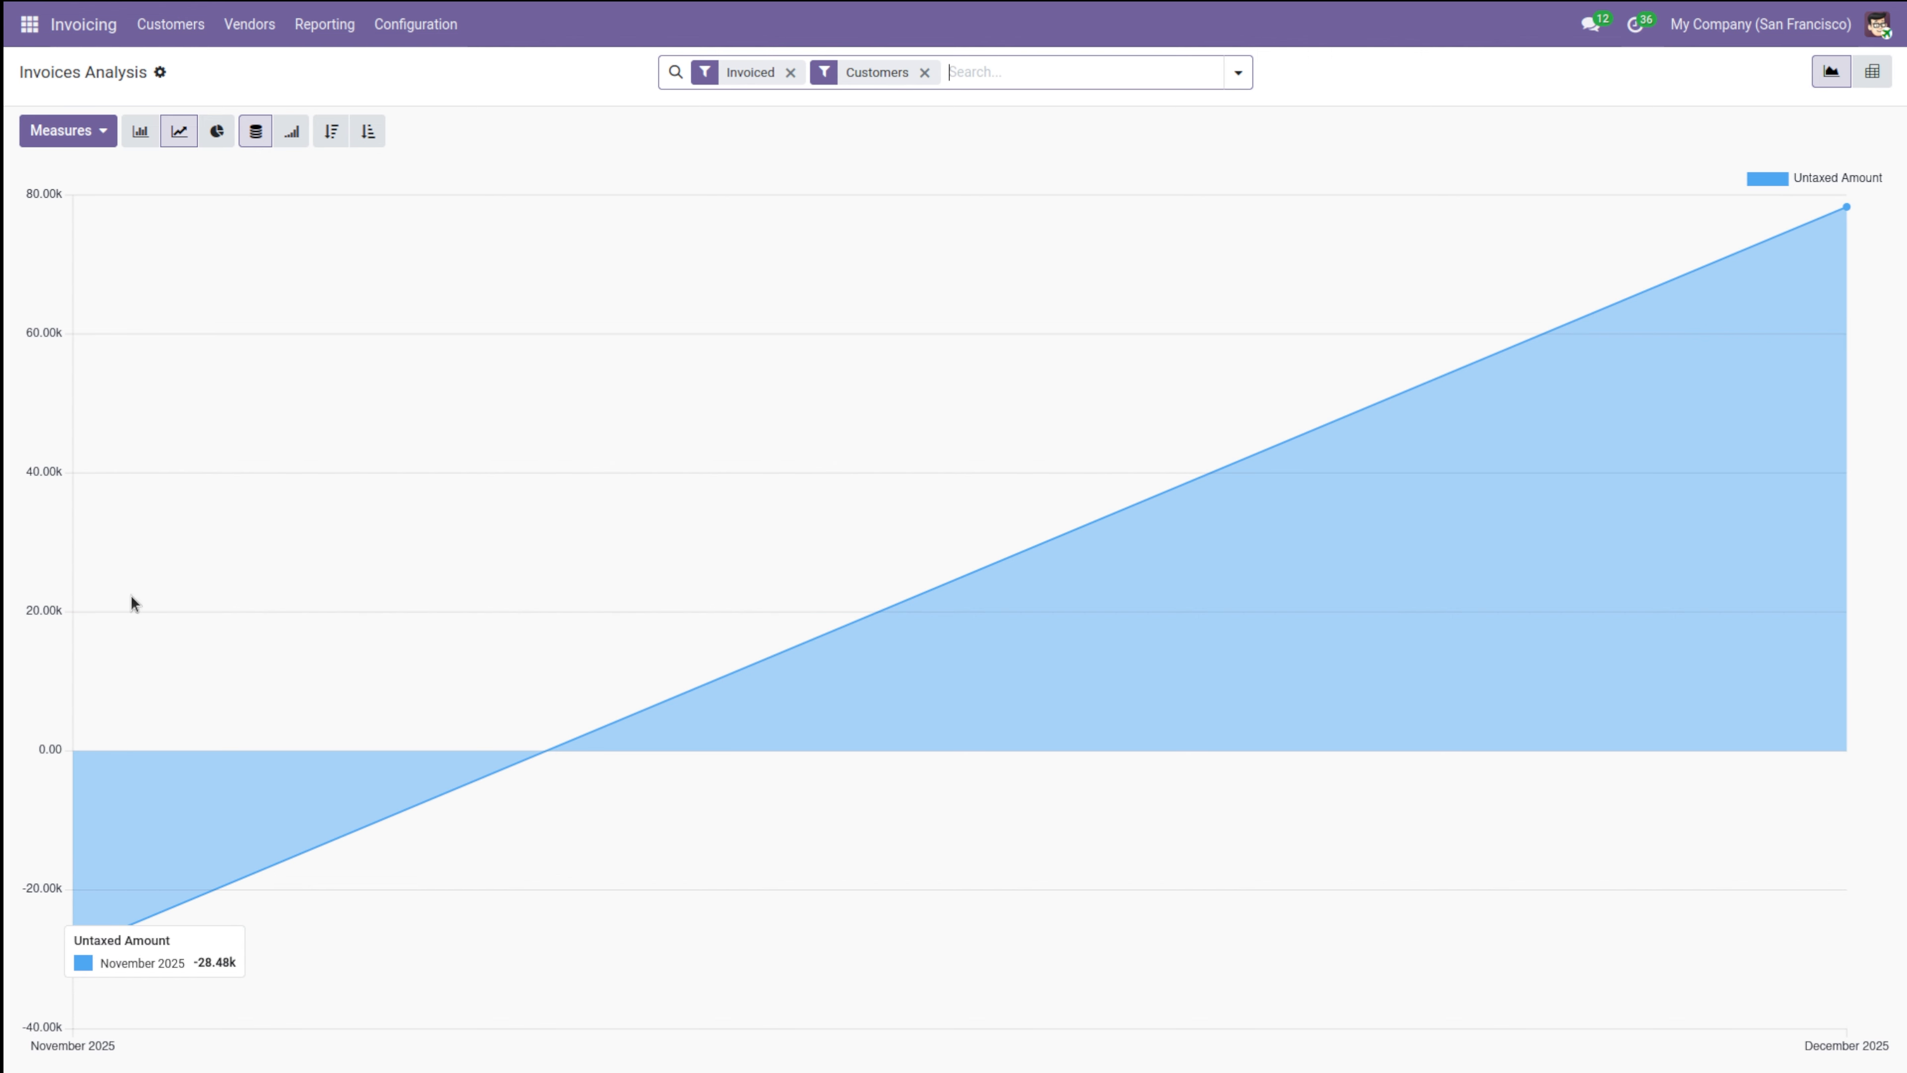
click(60, 131)
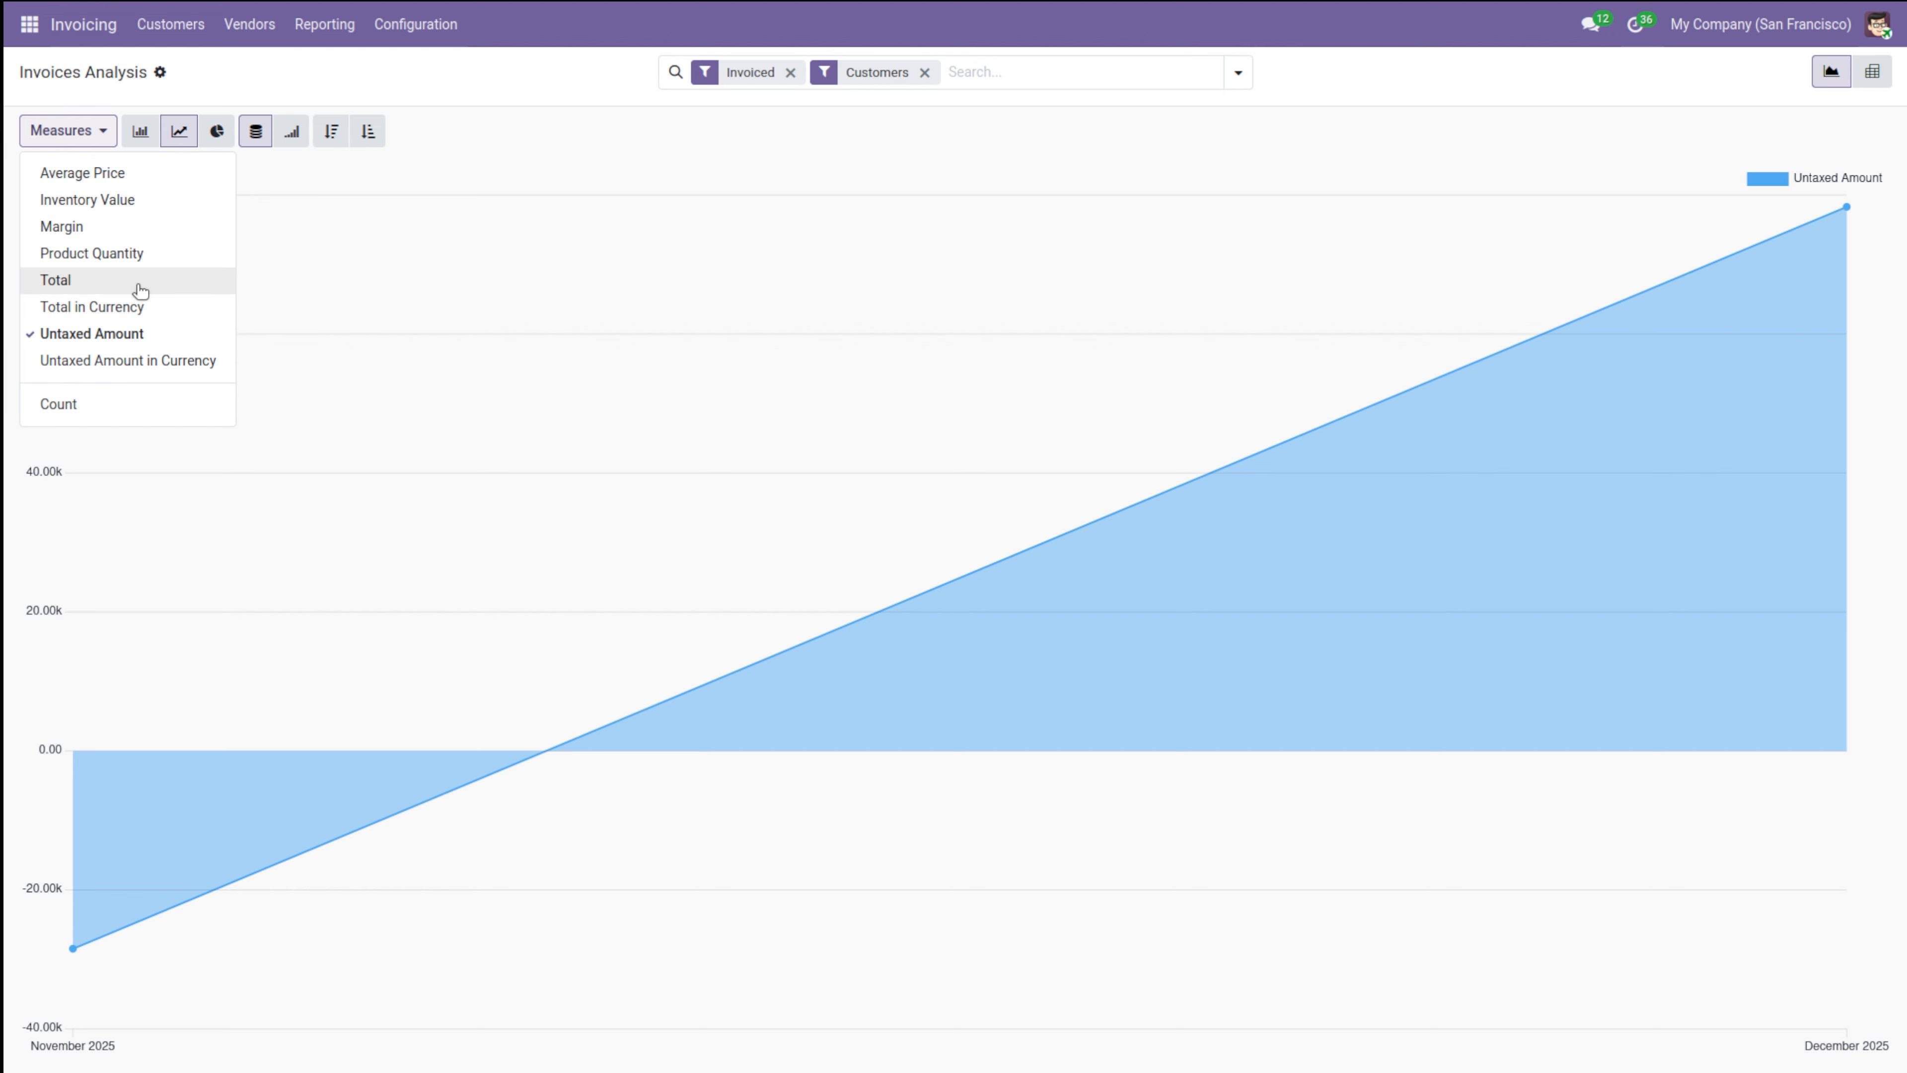
click(140, 291)
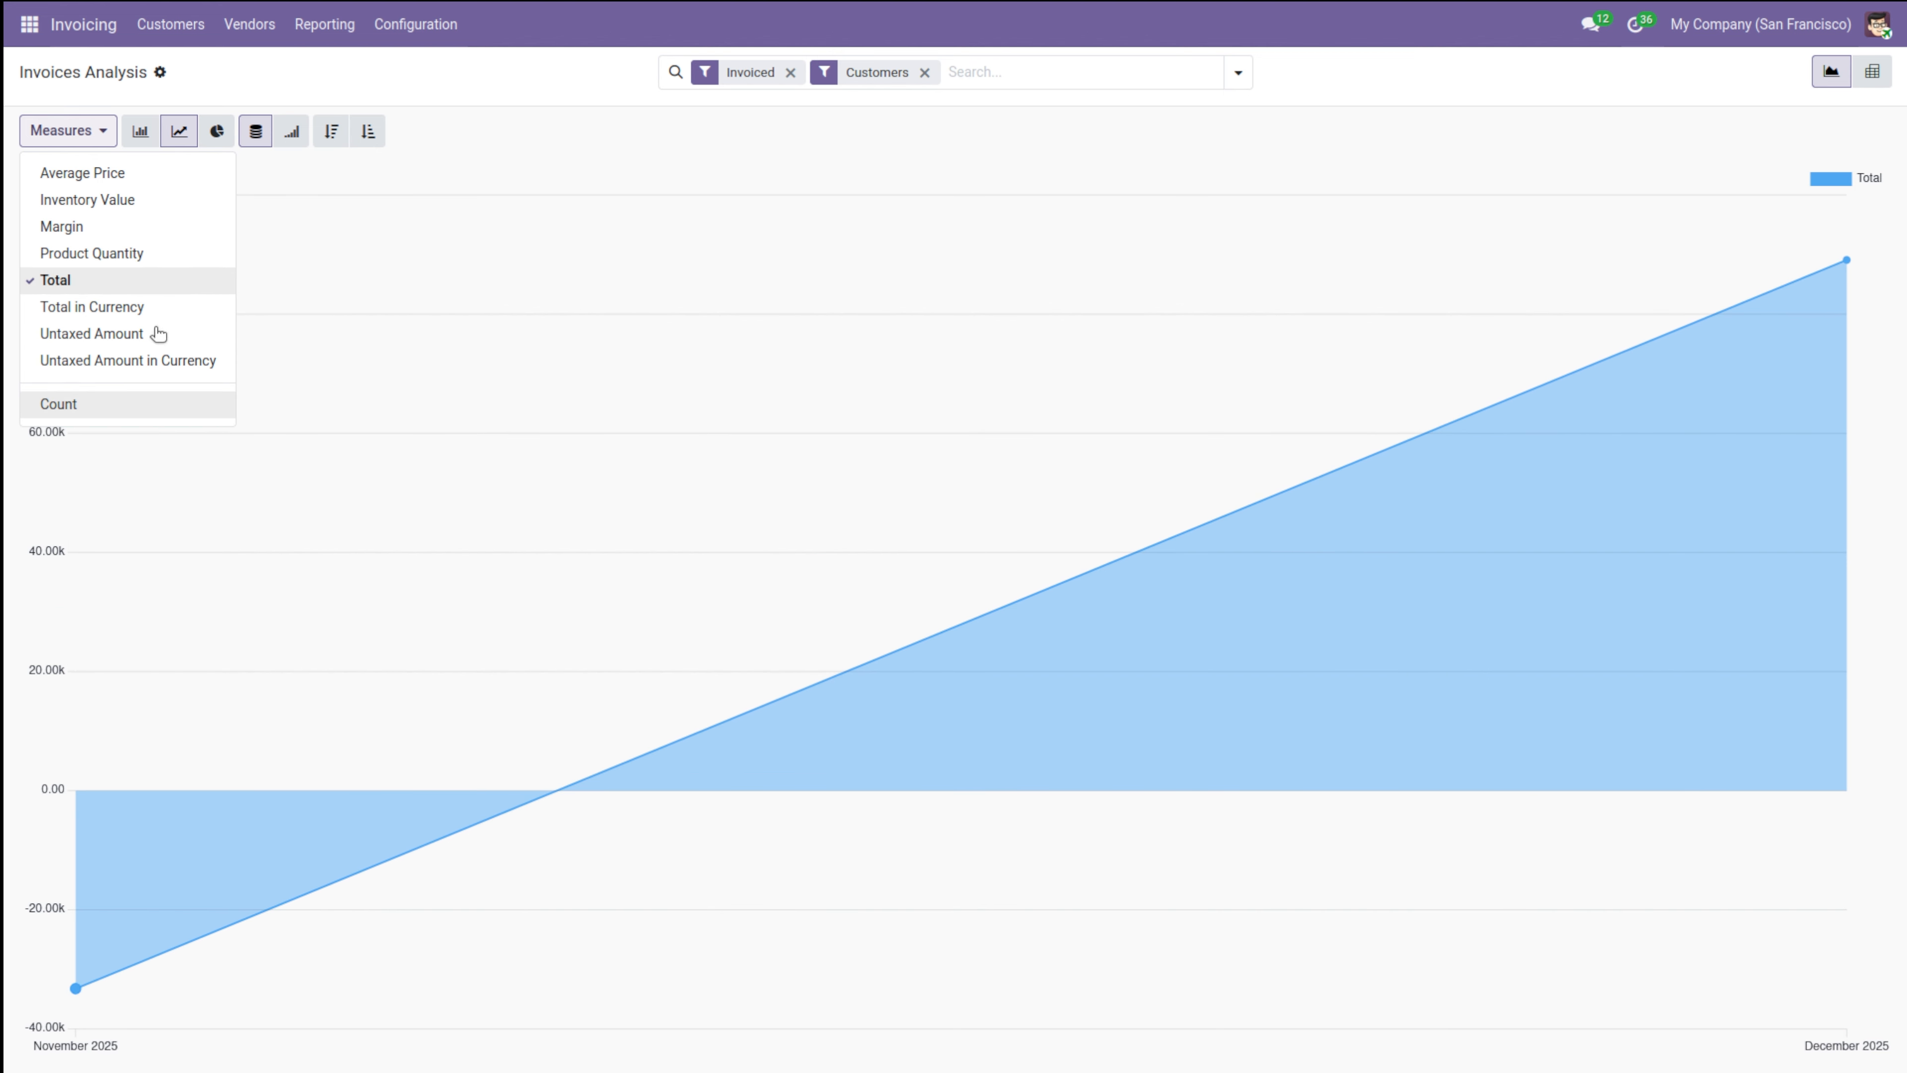
click(467, 178)
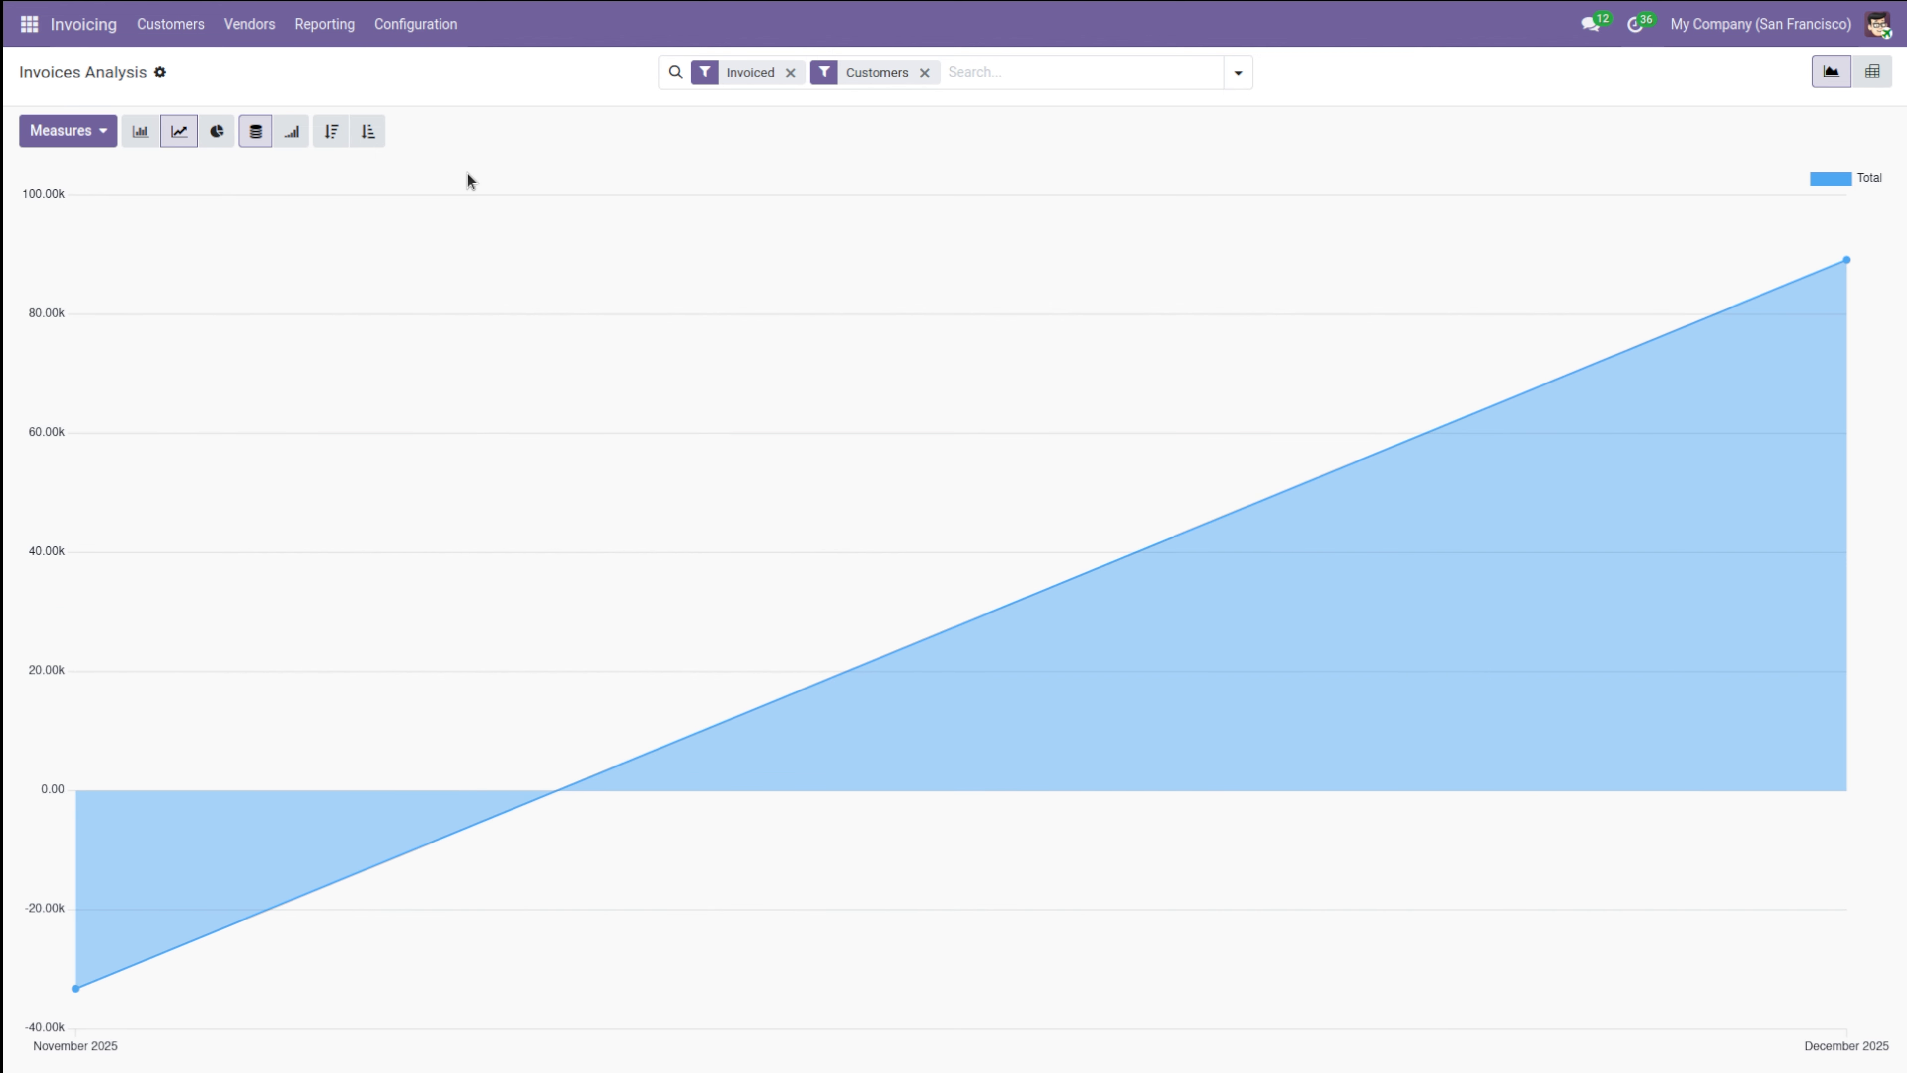
click(216, 132)
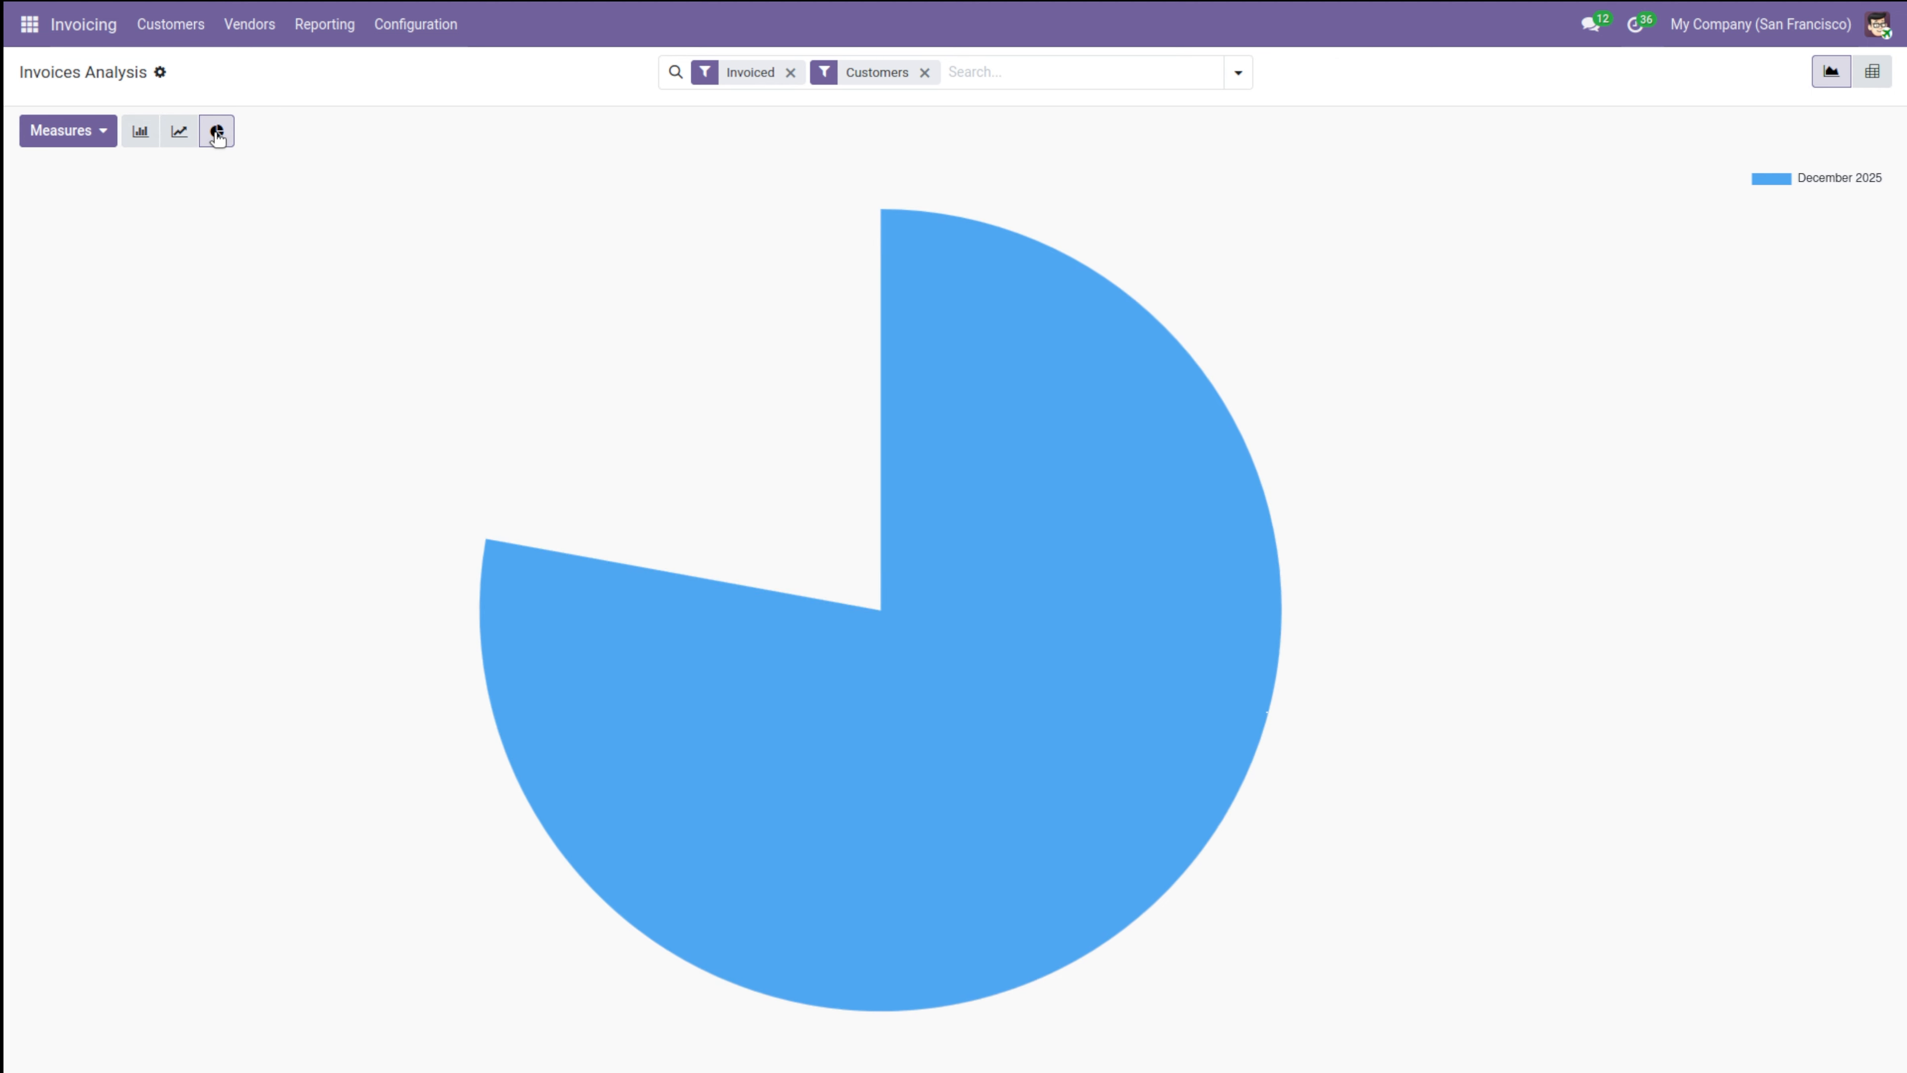
click(139, 132)
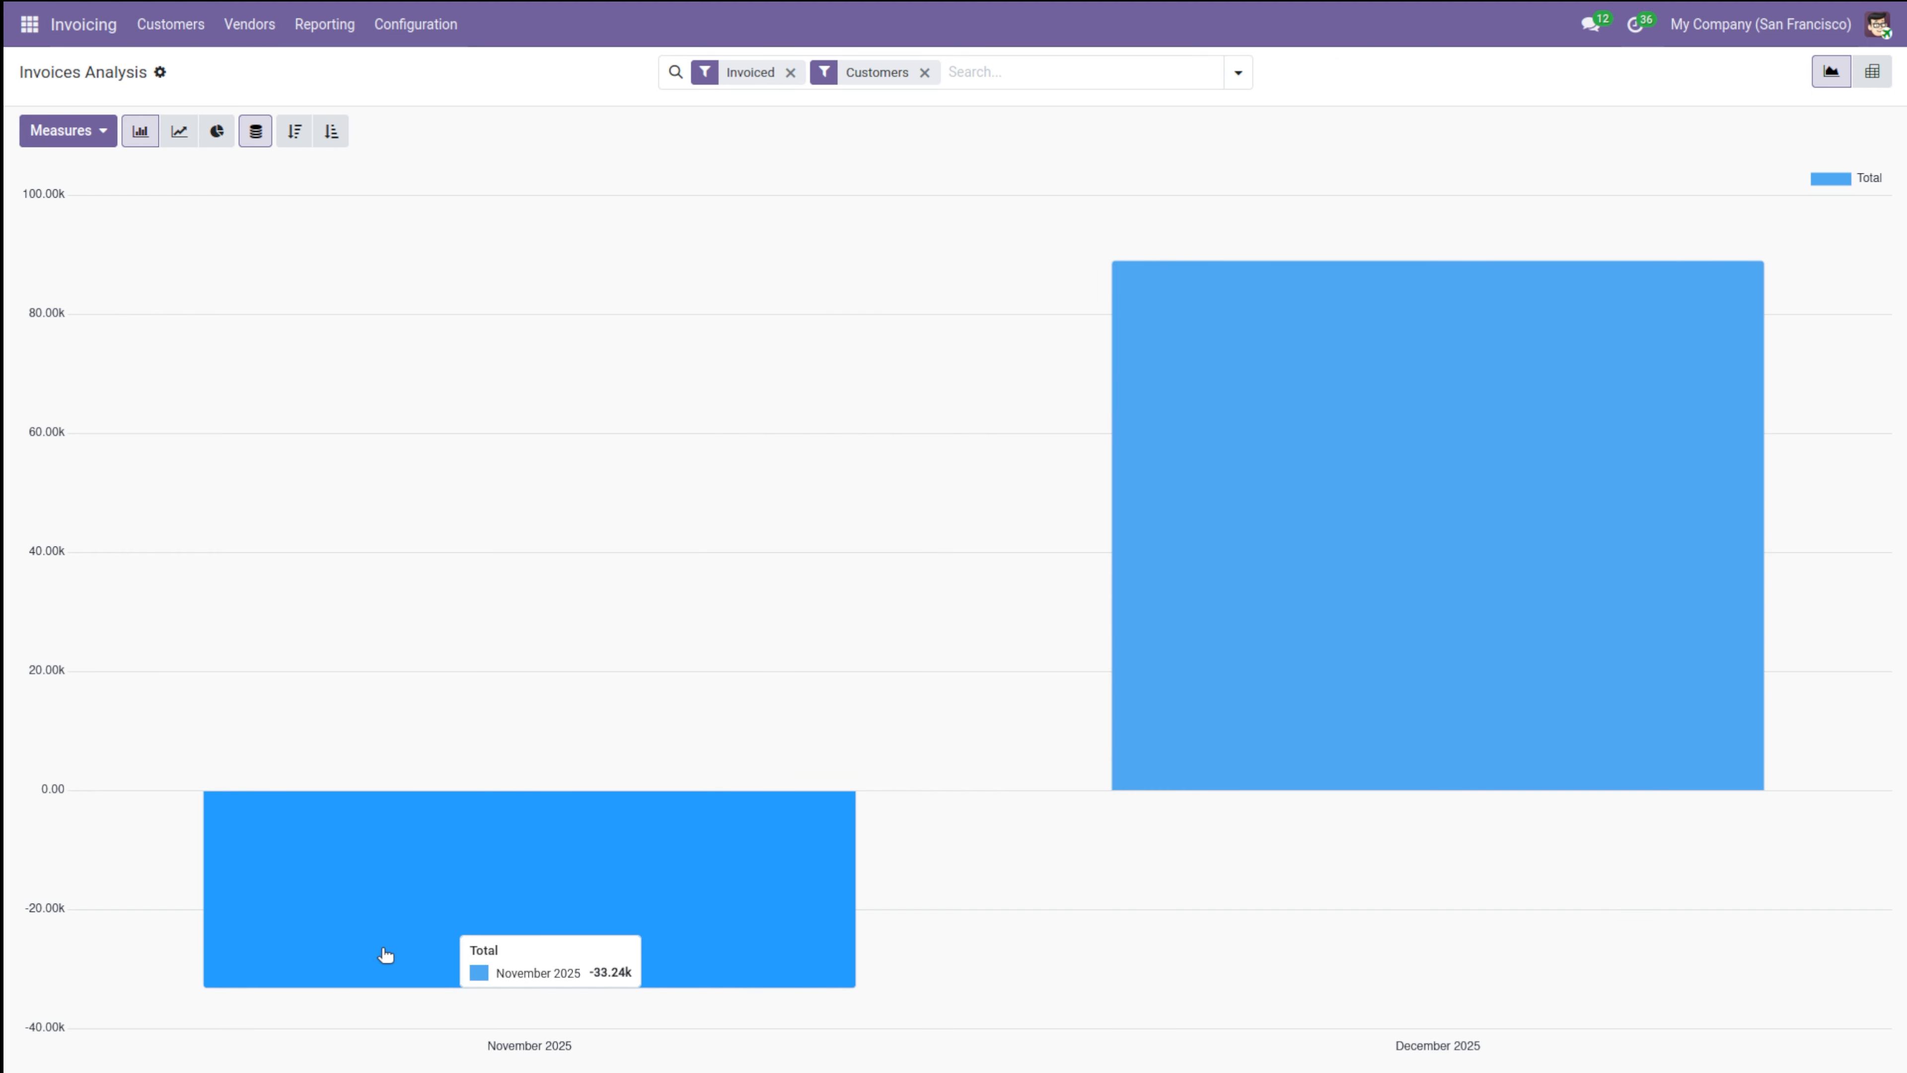
Switch the invoice analysis to a pivot table and add the Total and Total in Currency measures.
click(1872, 71)
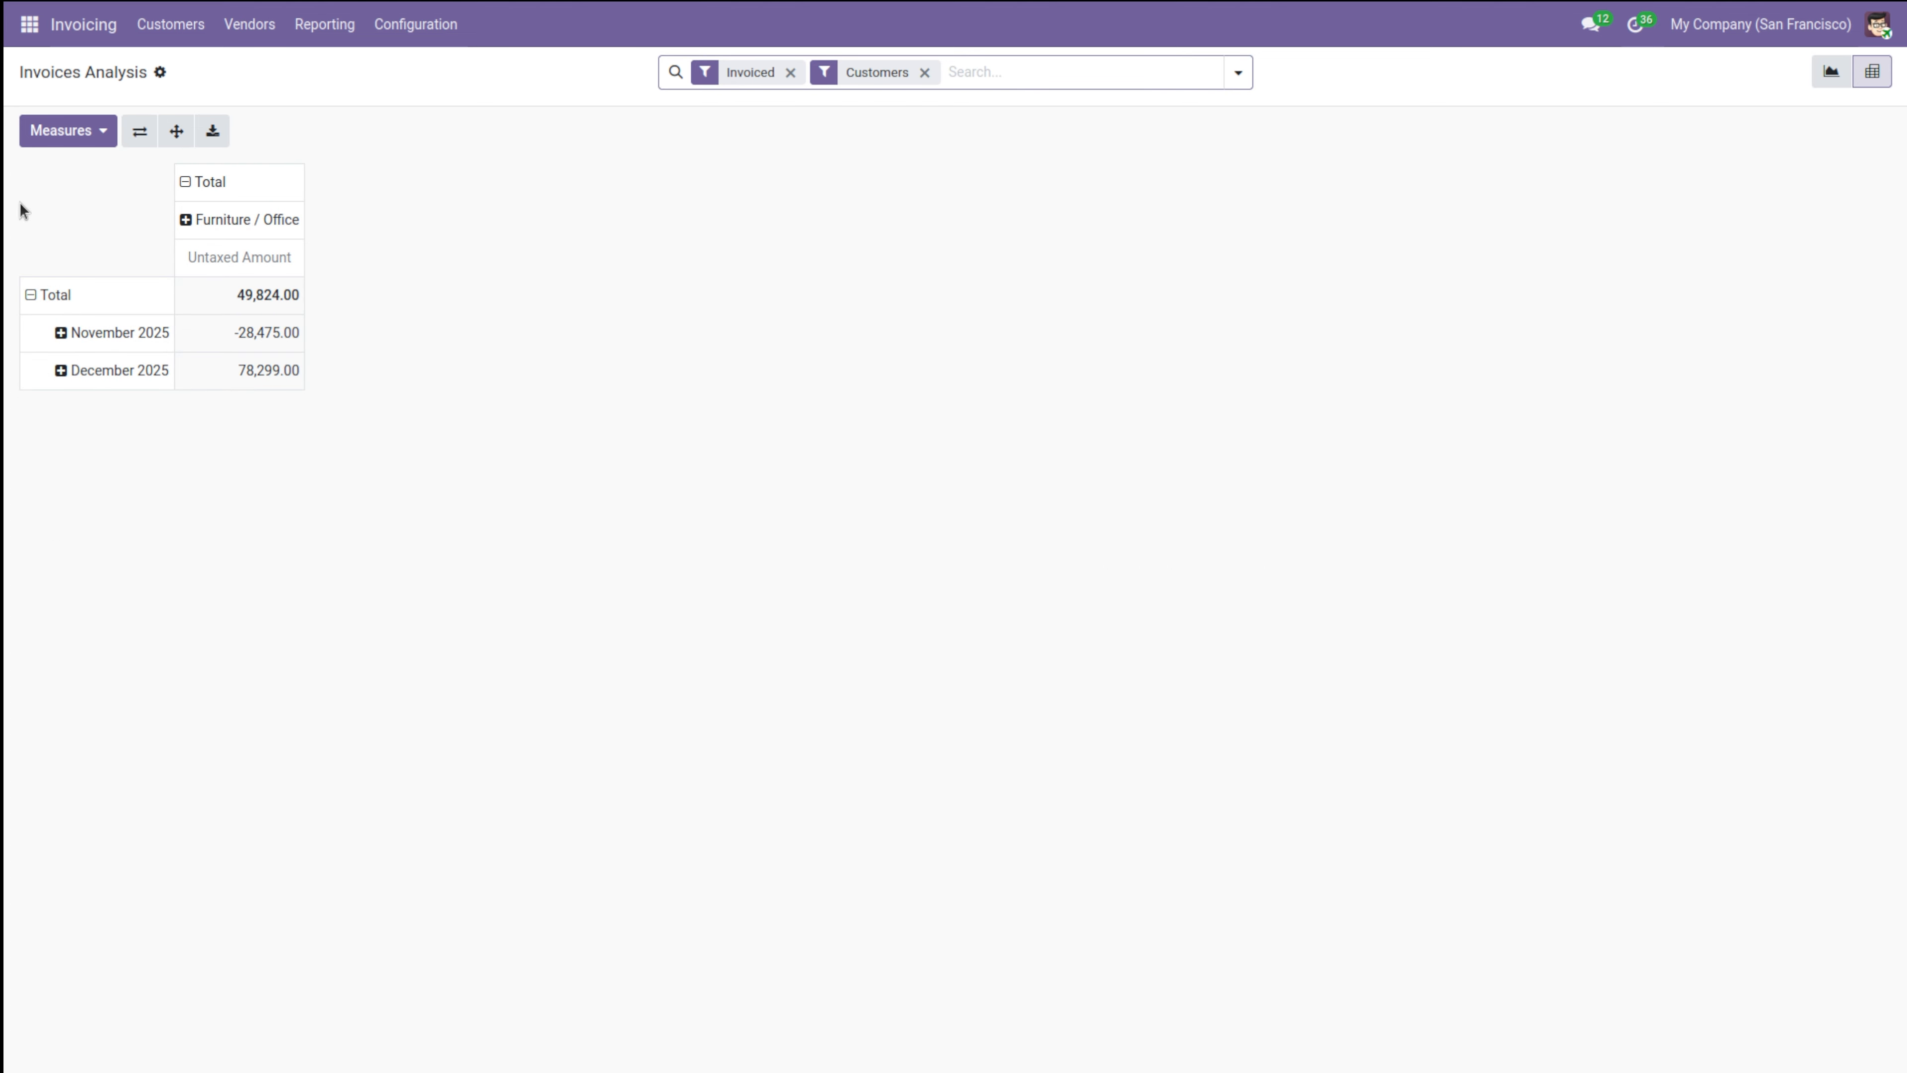
click(89, 142)
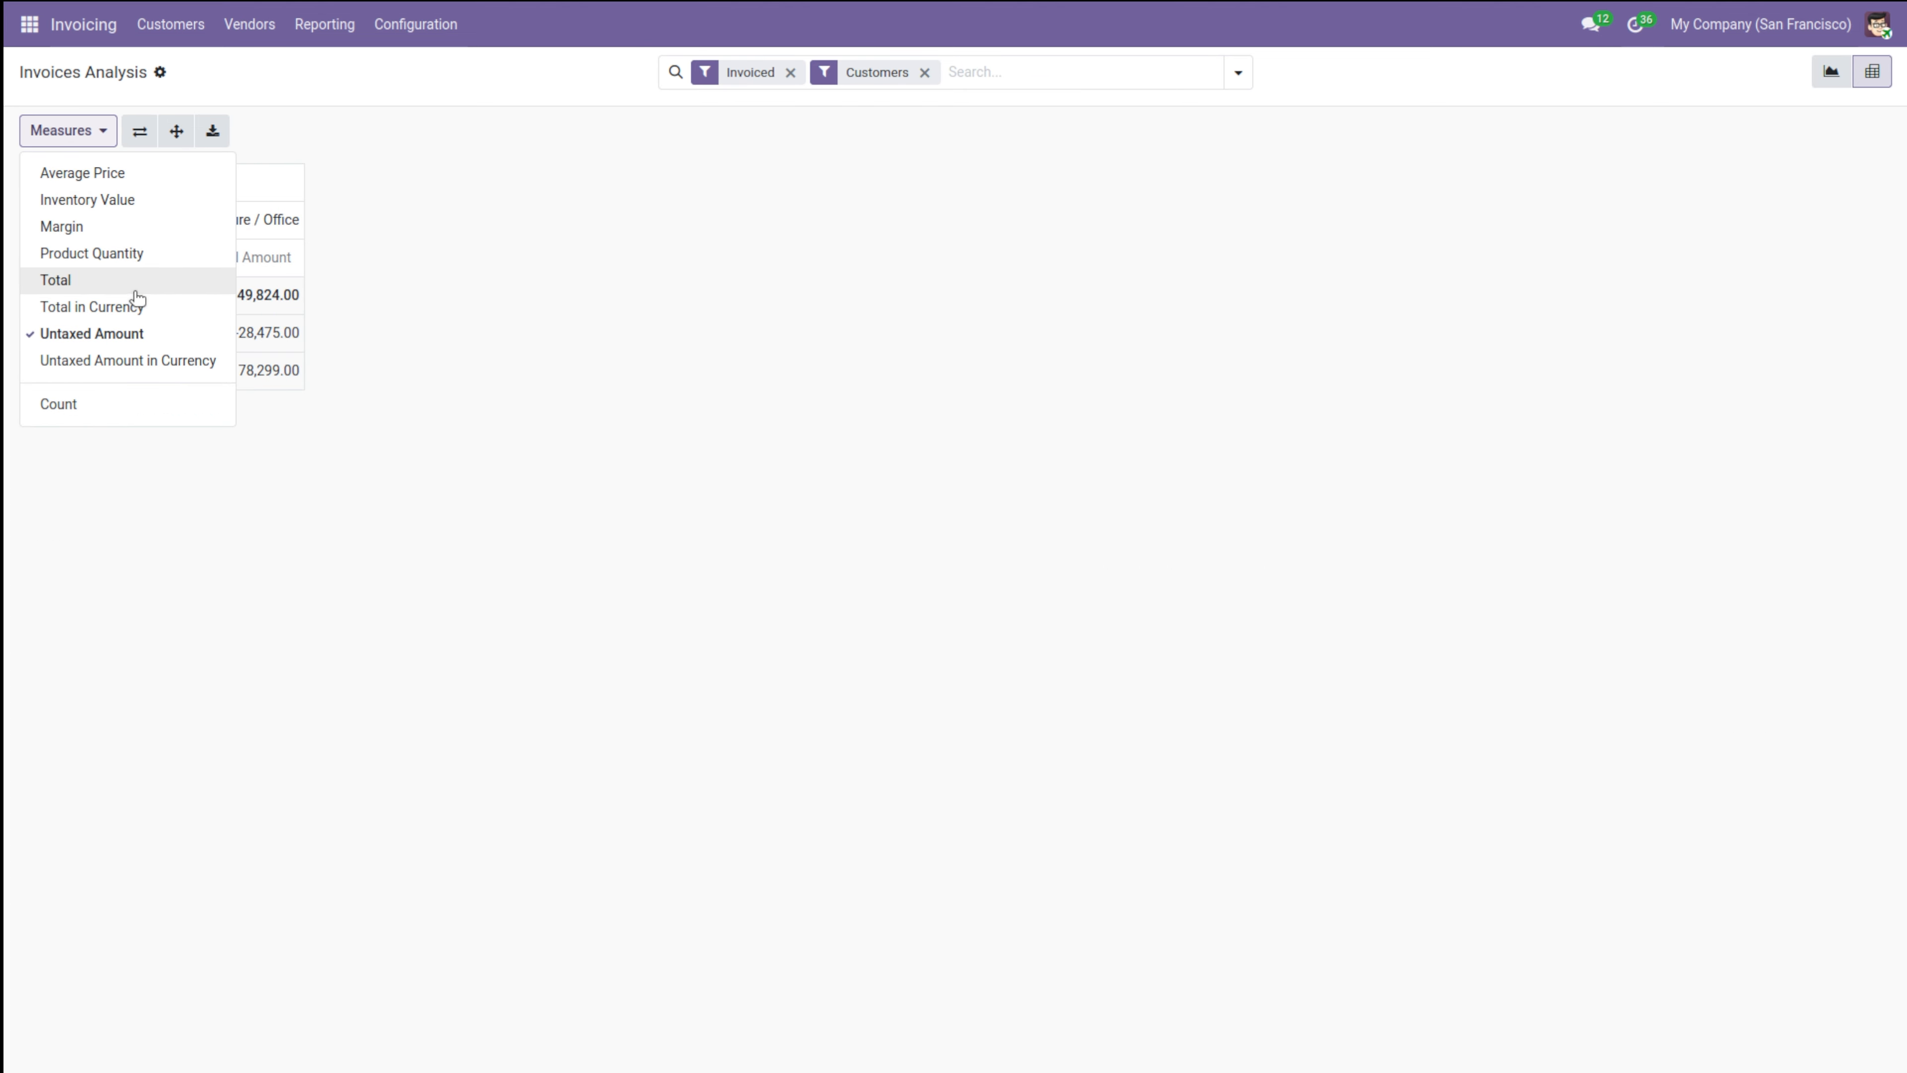
click(136, 293)
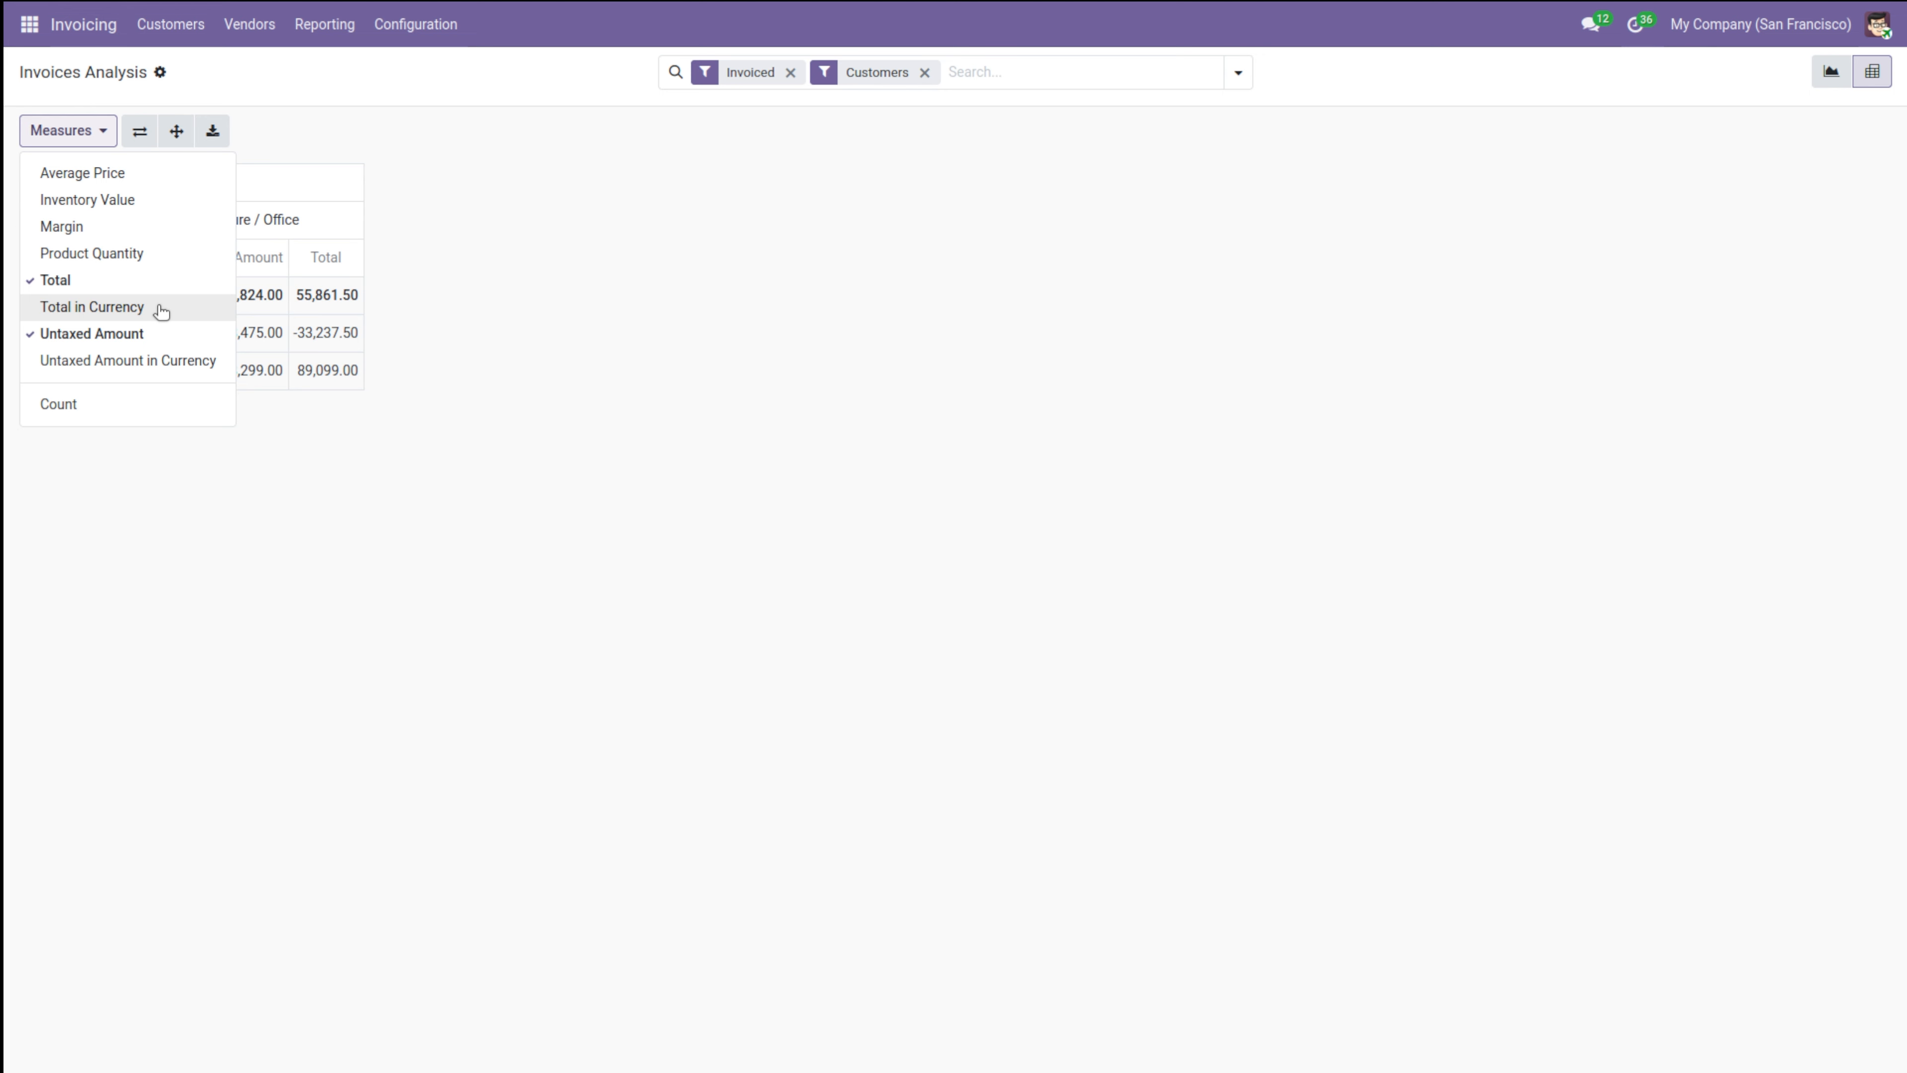
click(157, 308)
click(321, 595)
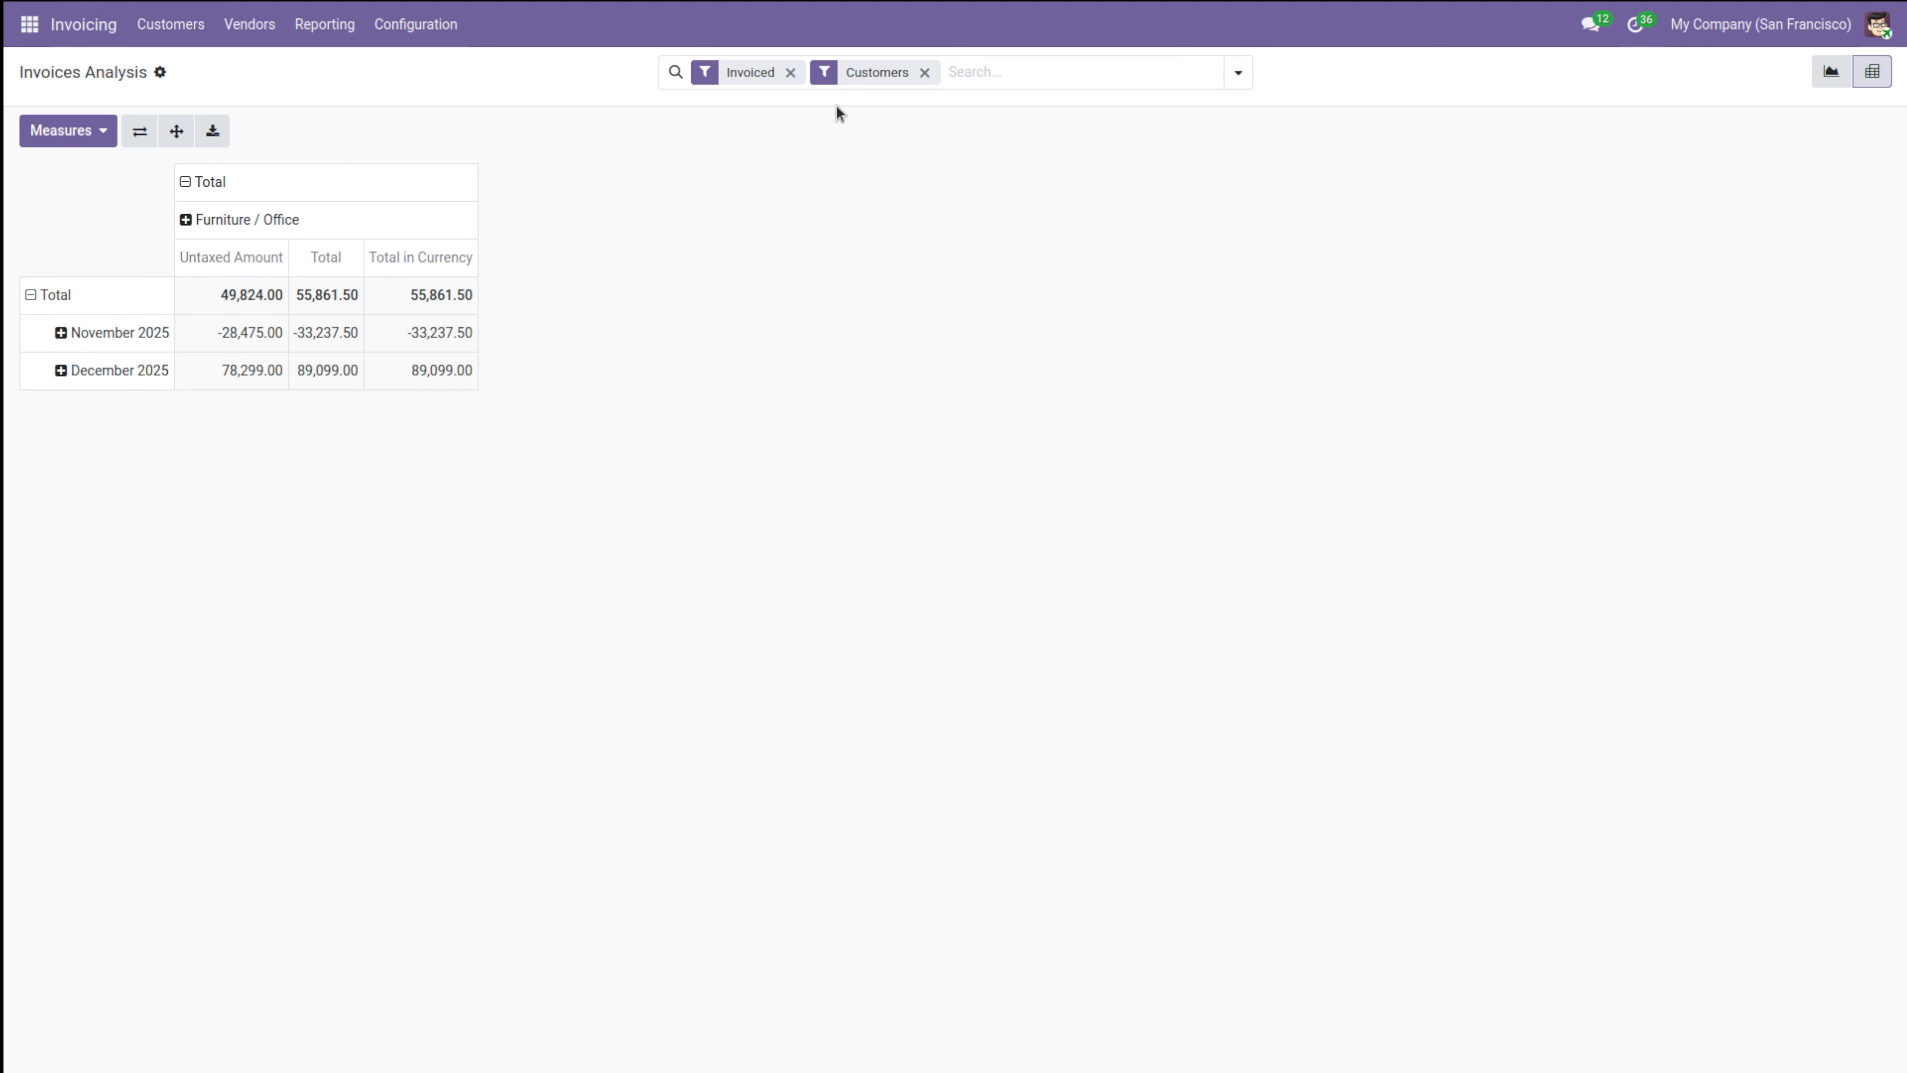
Check the tax computation options on a blank tax form, discard it, and view the existing 15% sales tax.
click(349, 34)
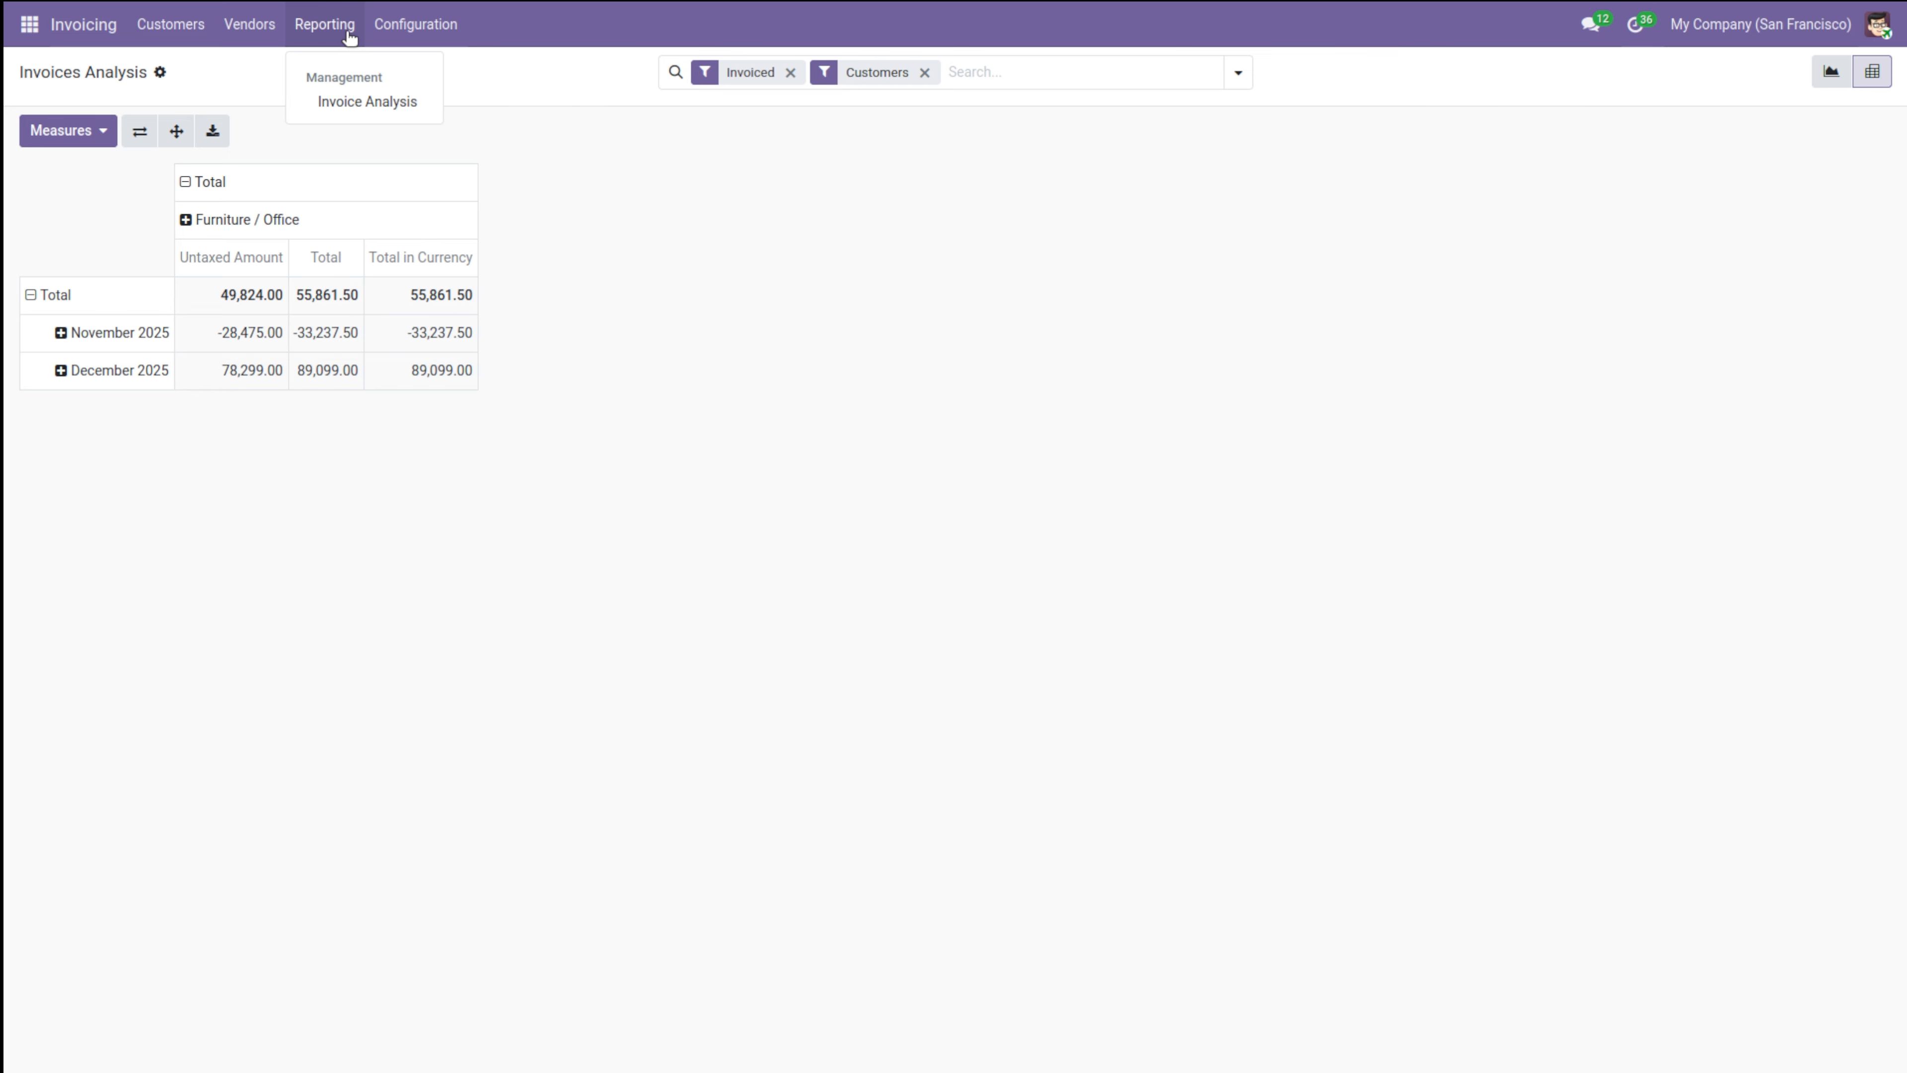
click(419, 30)
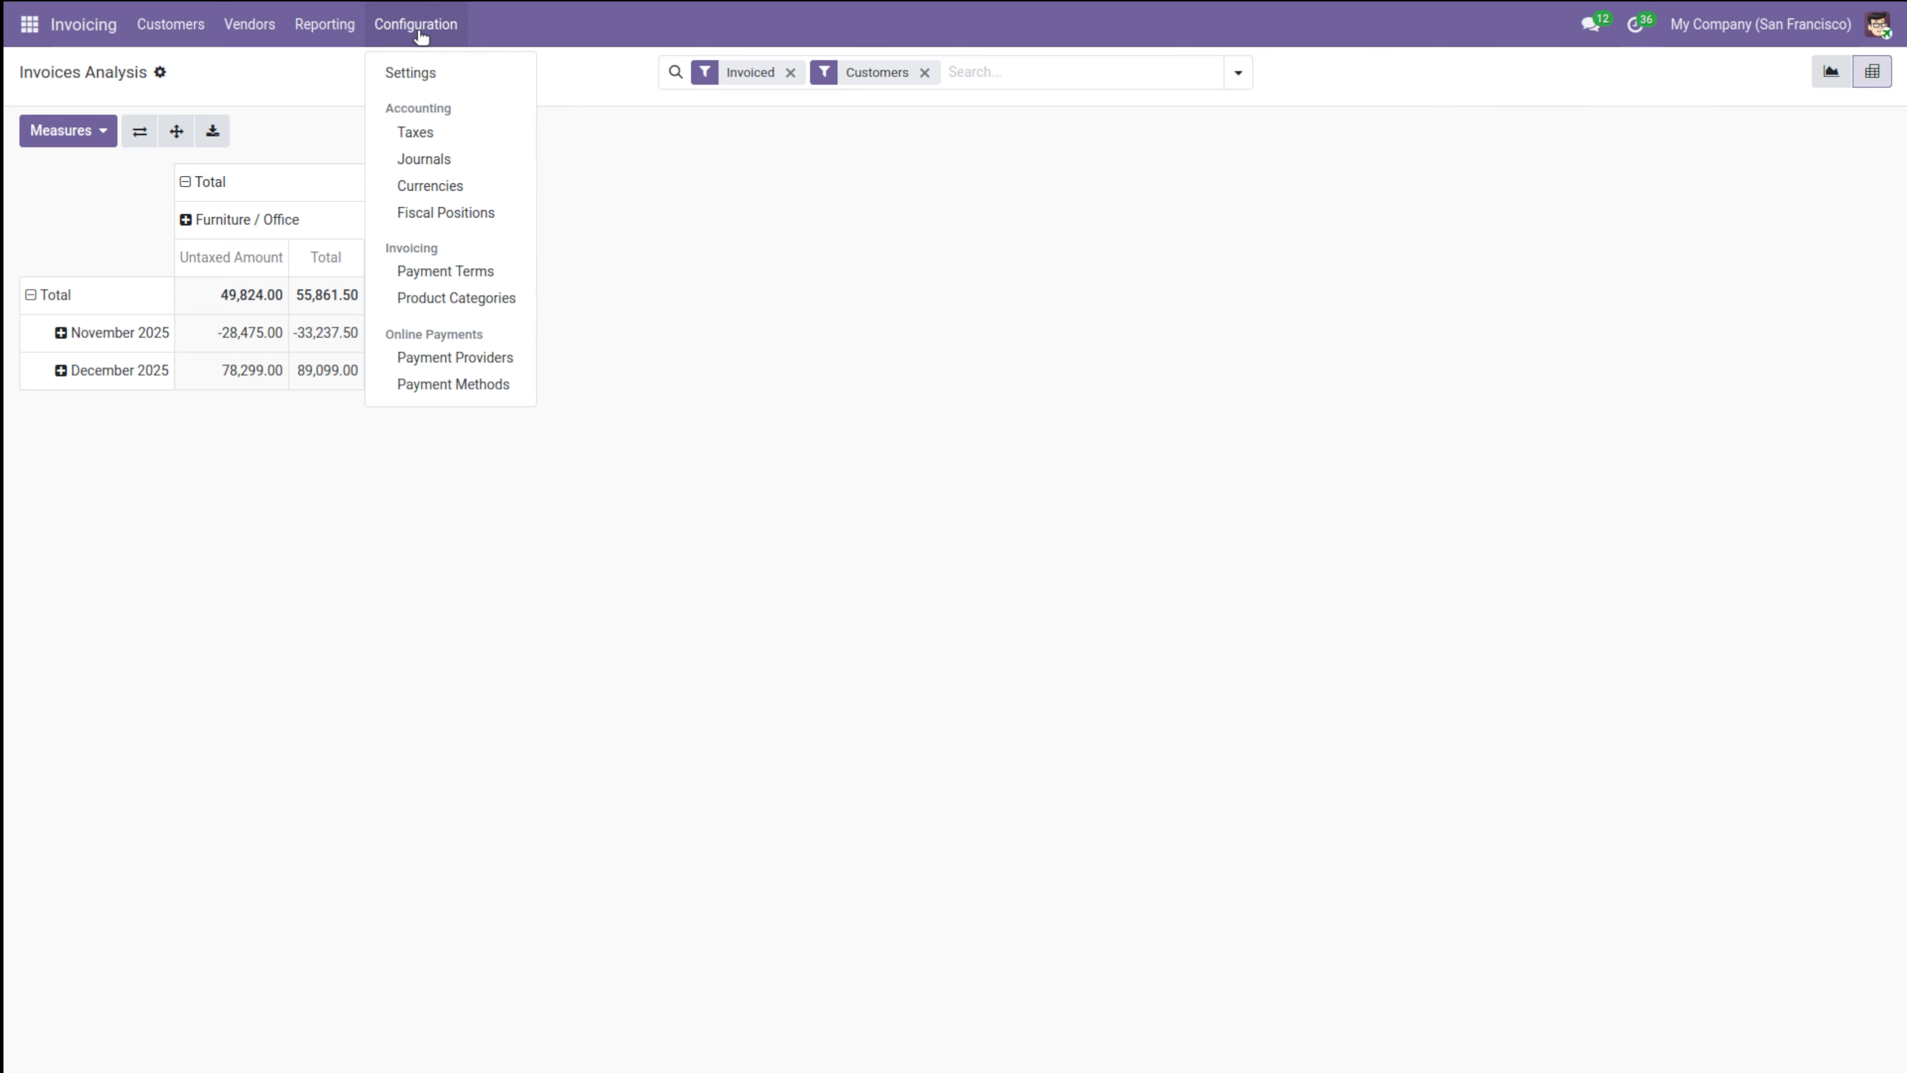
click(455, 134)
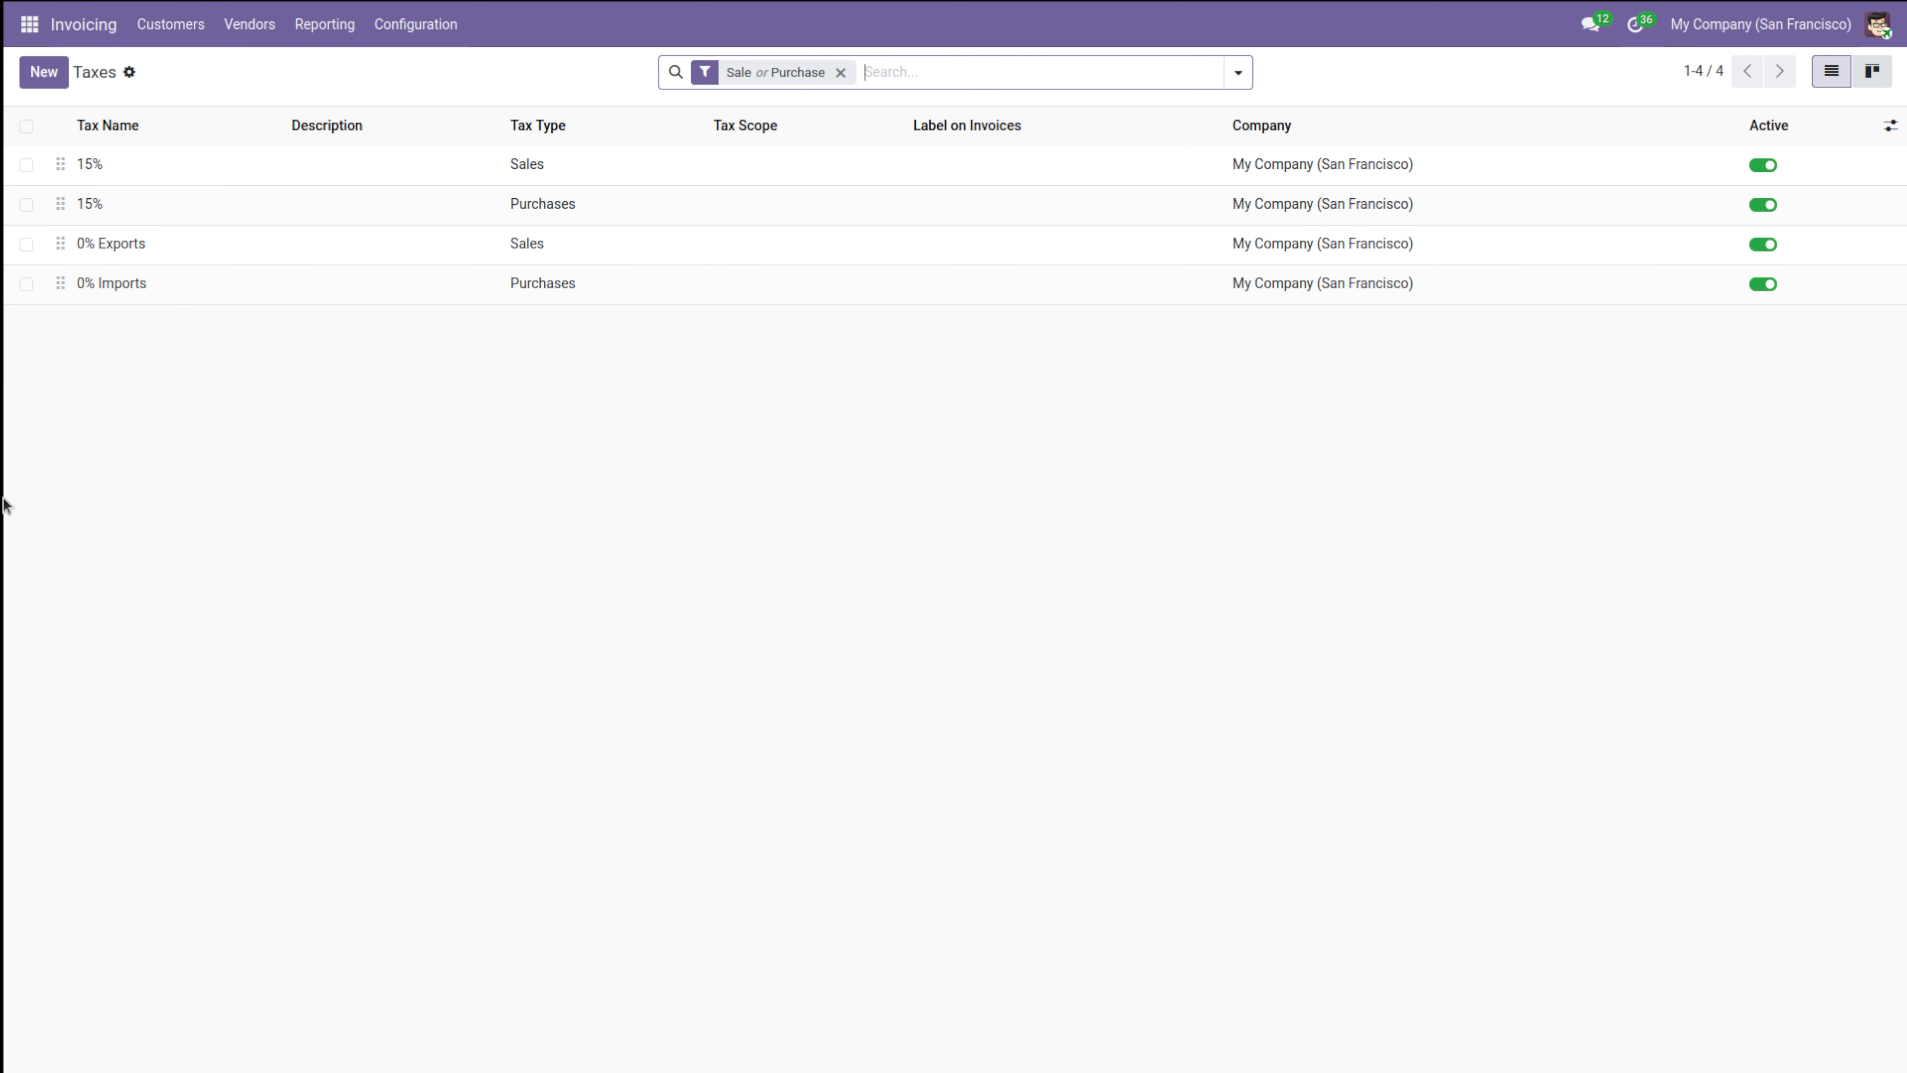
click(33, 72)
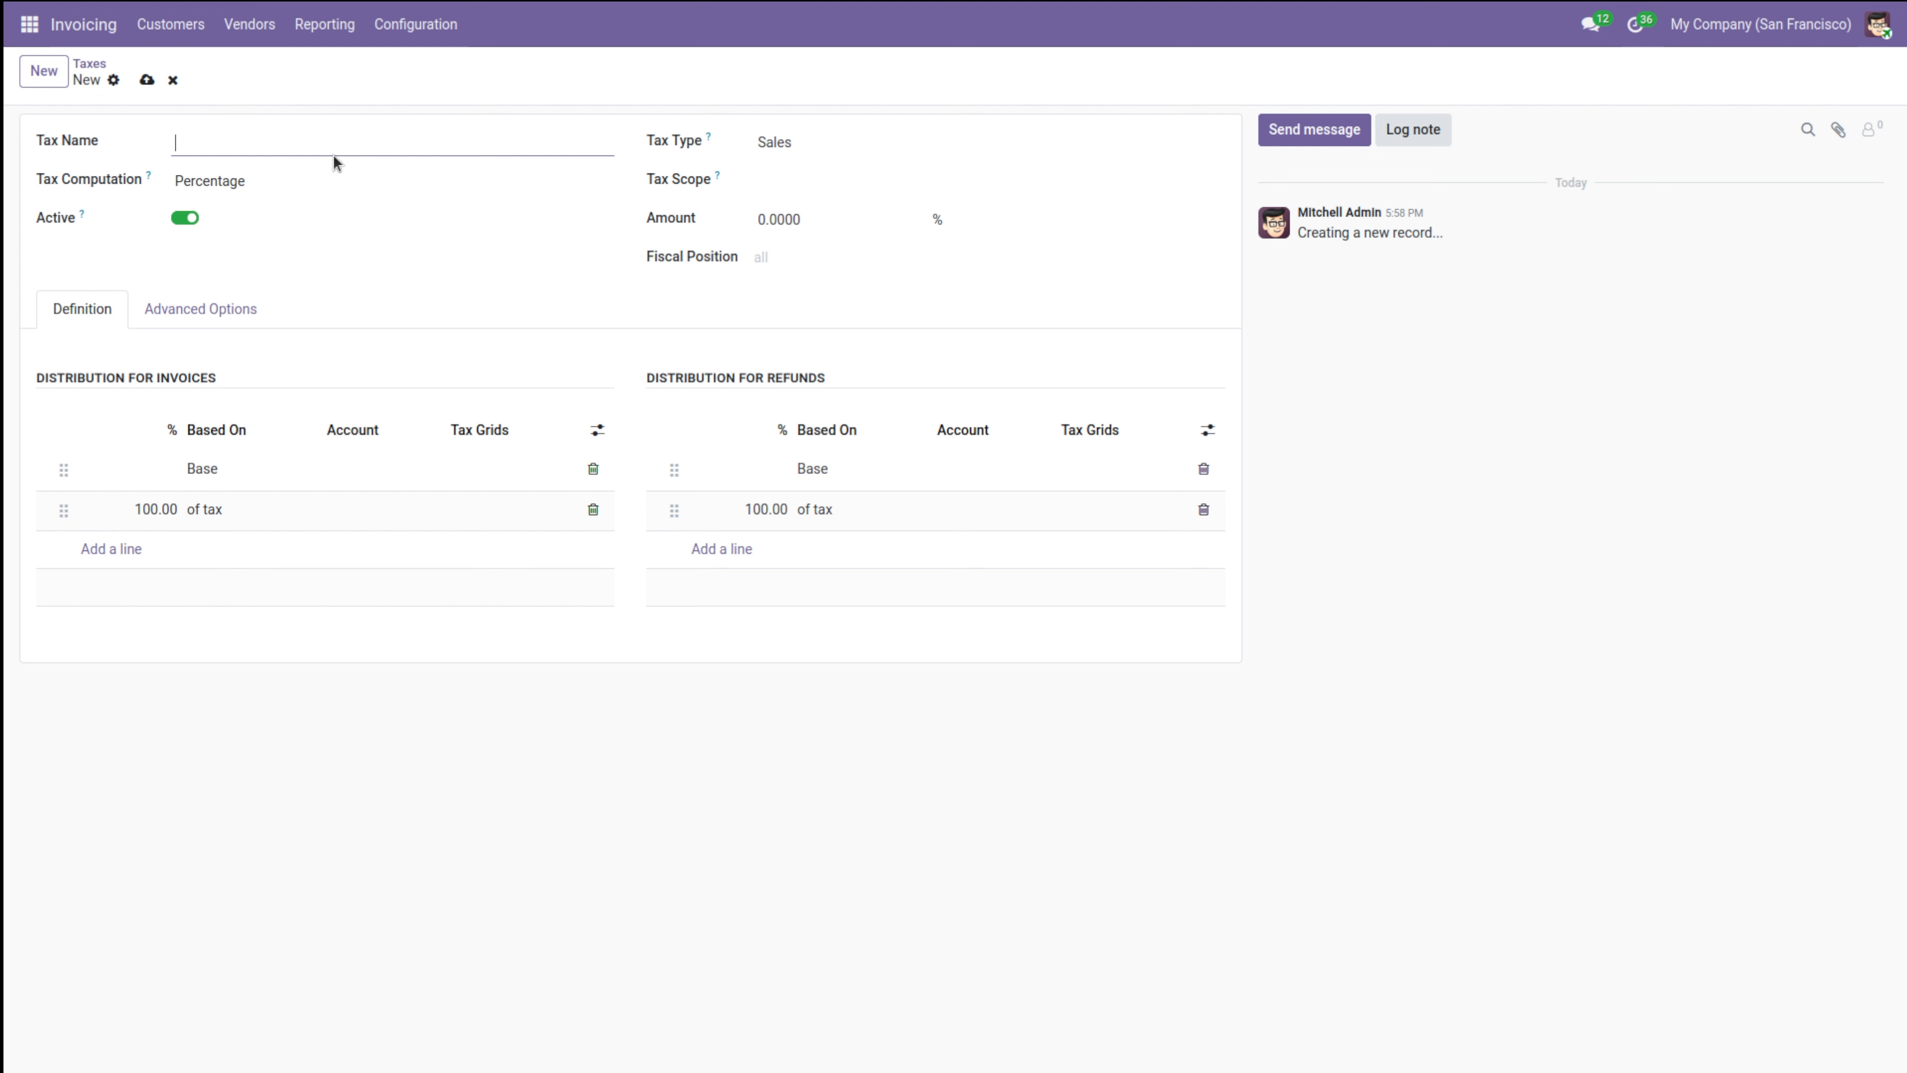
click(355, 188)
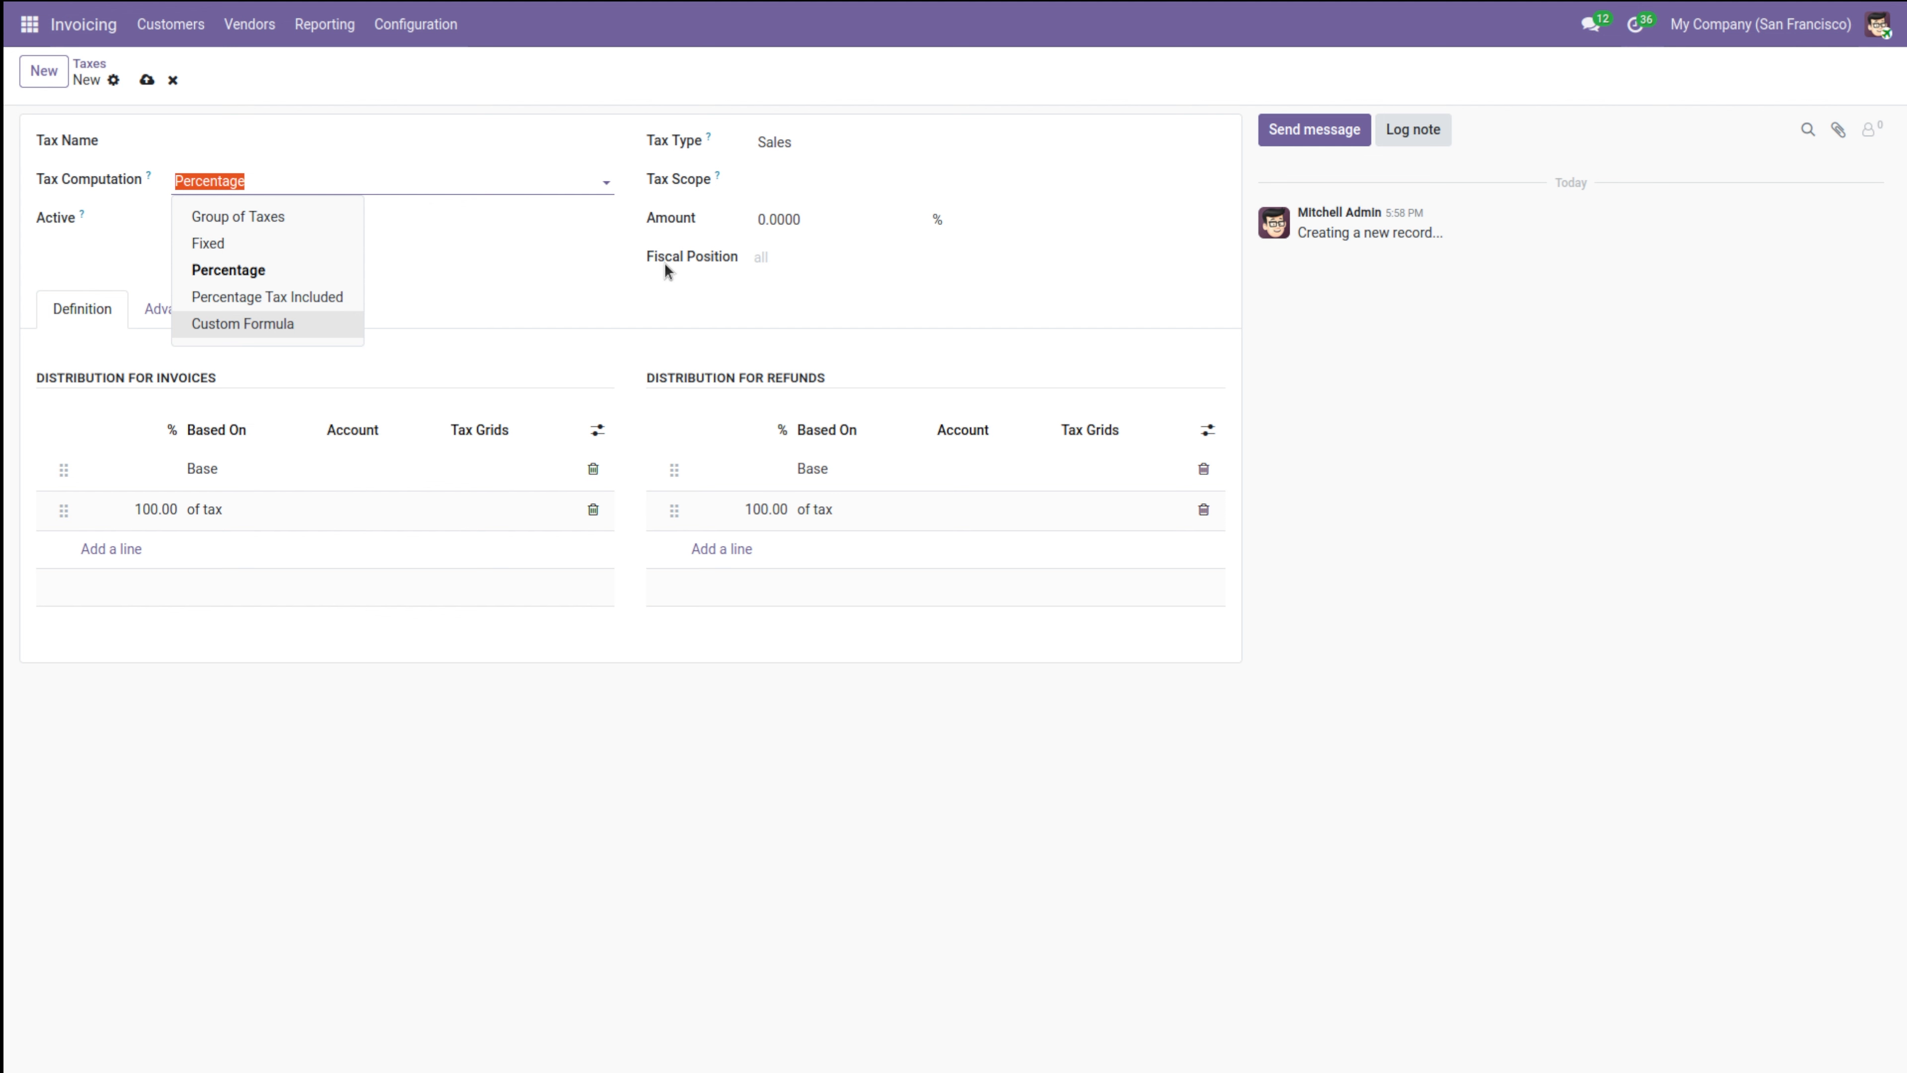
click(523, 324)
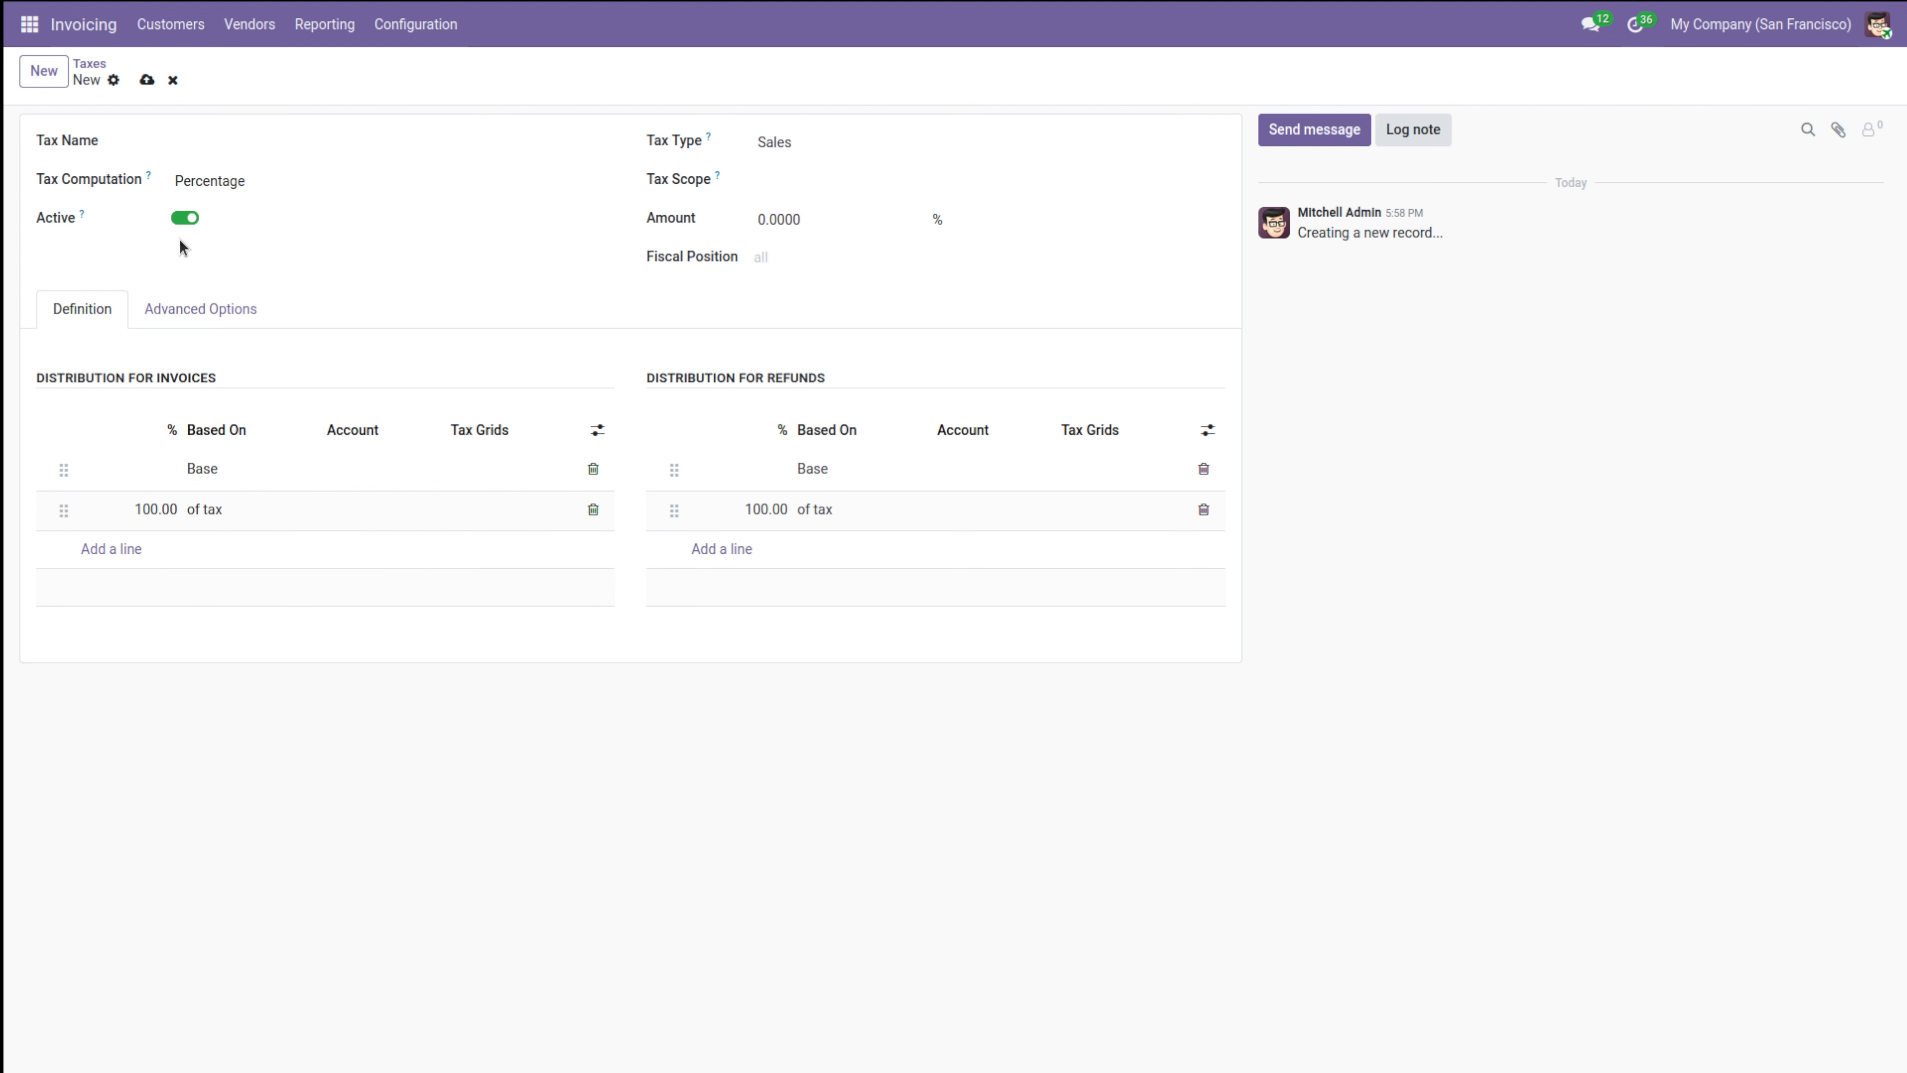
click(174, 79)
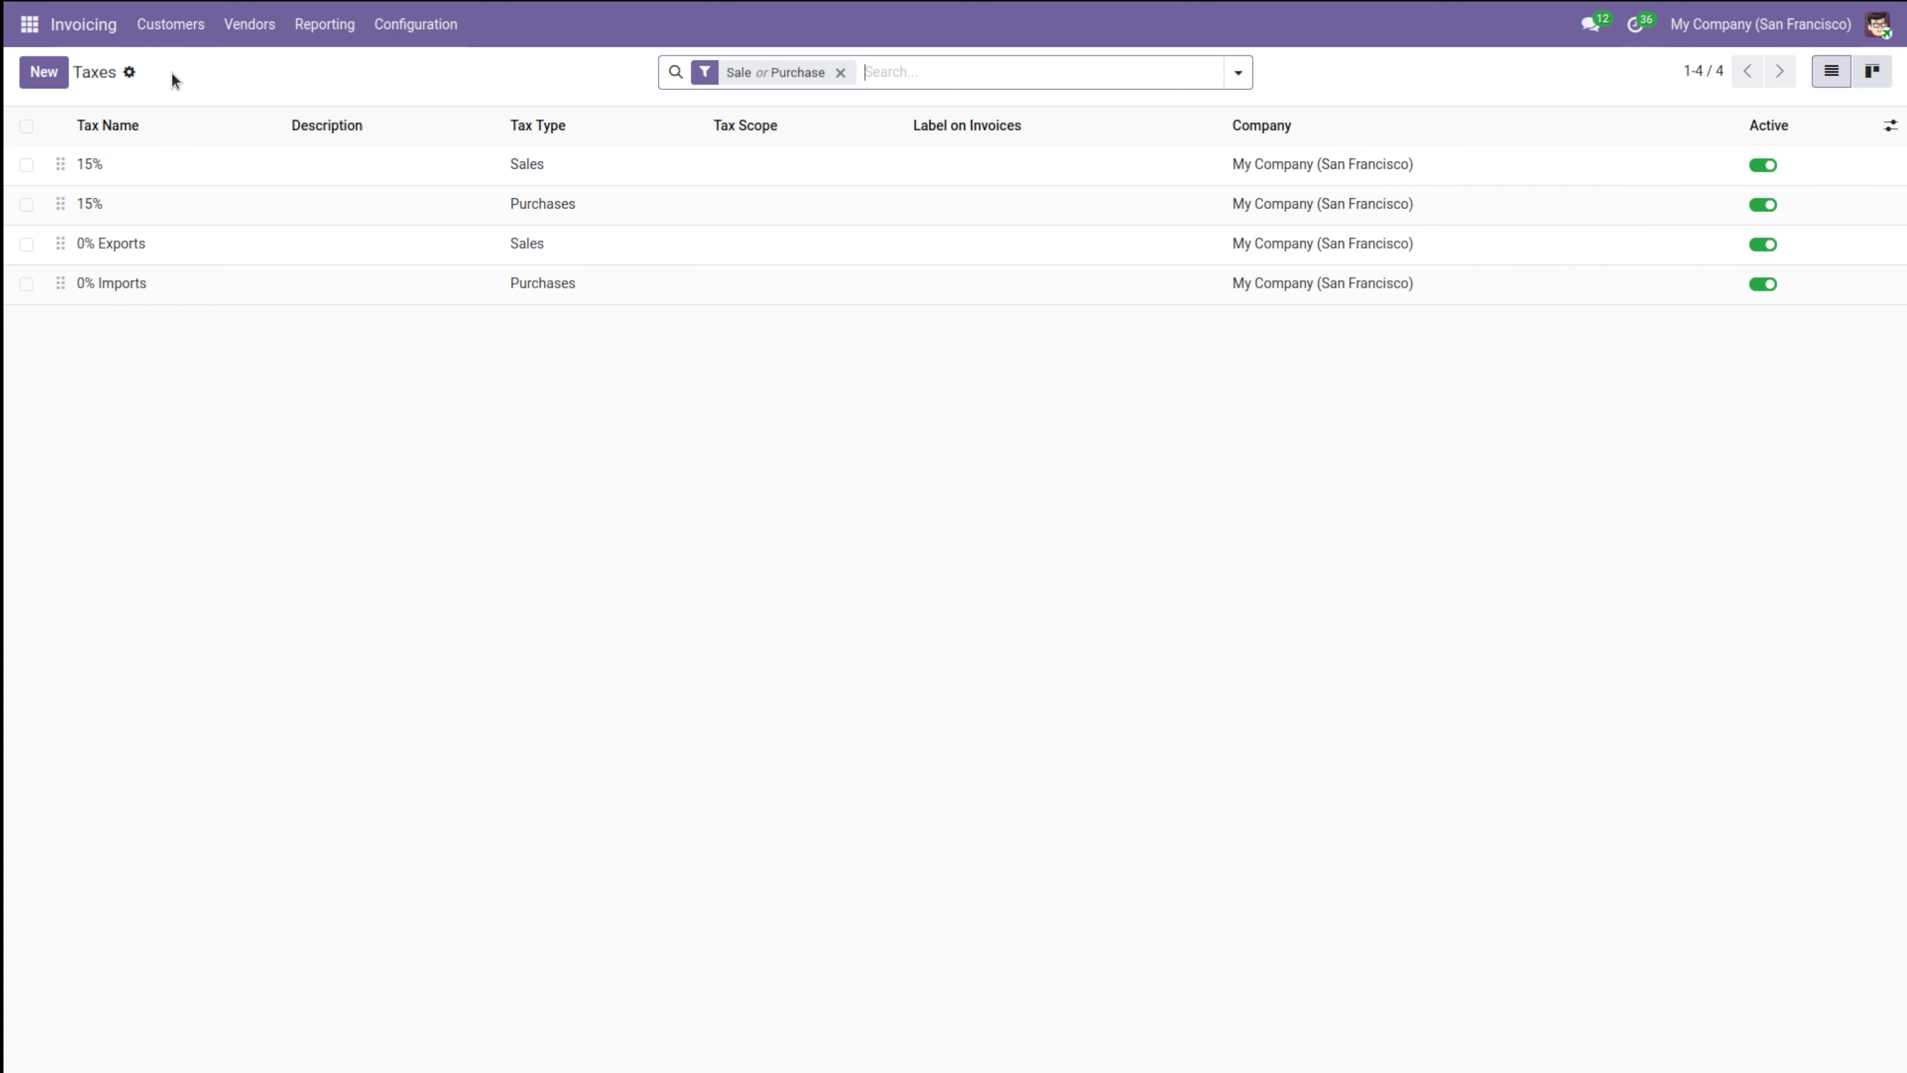
click(690, 173)
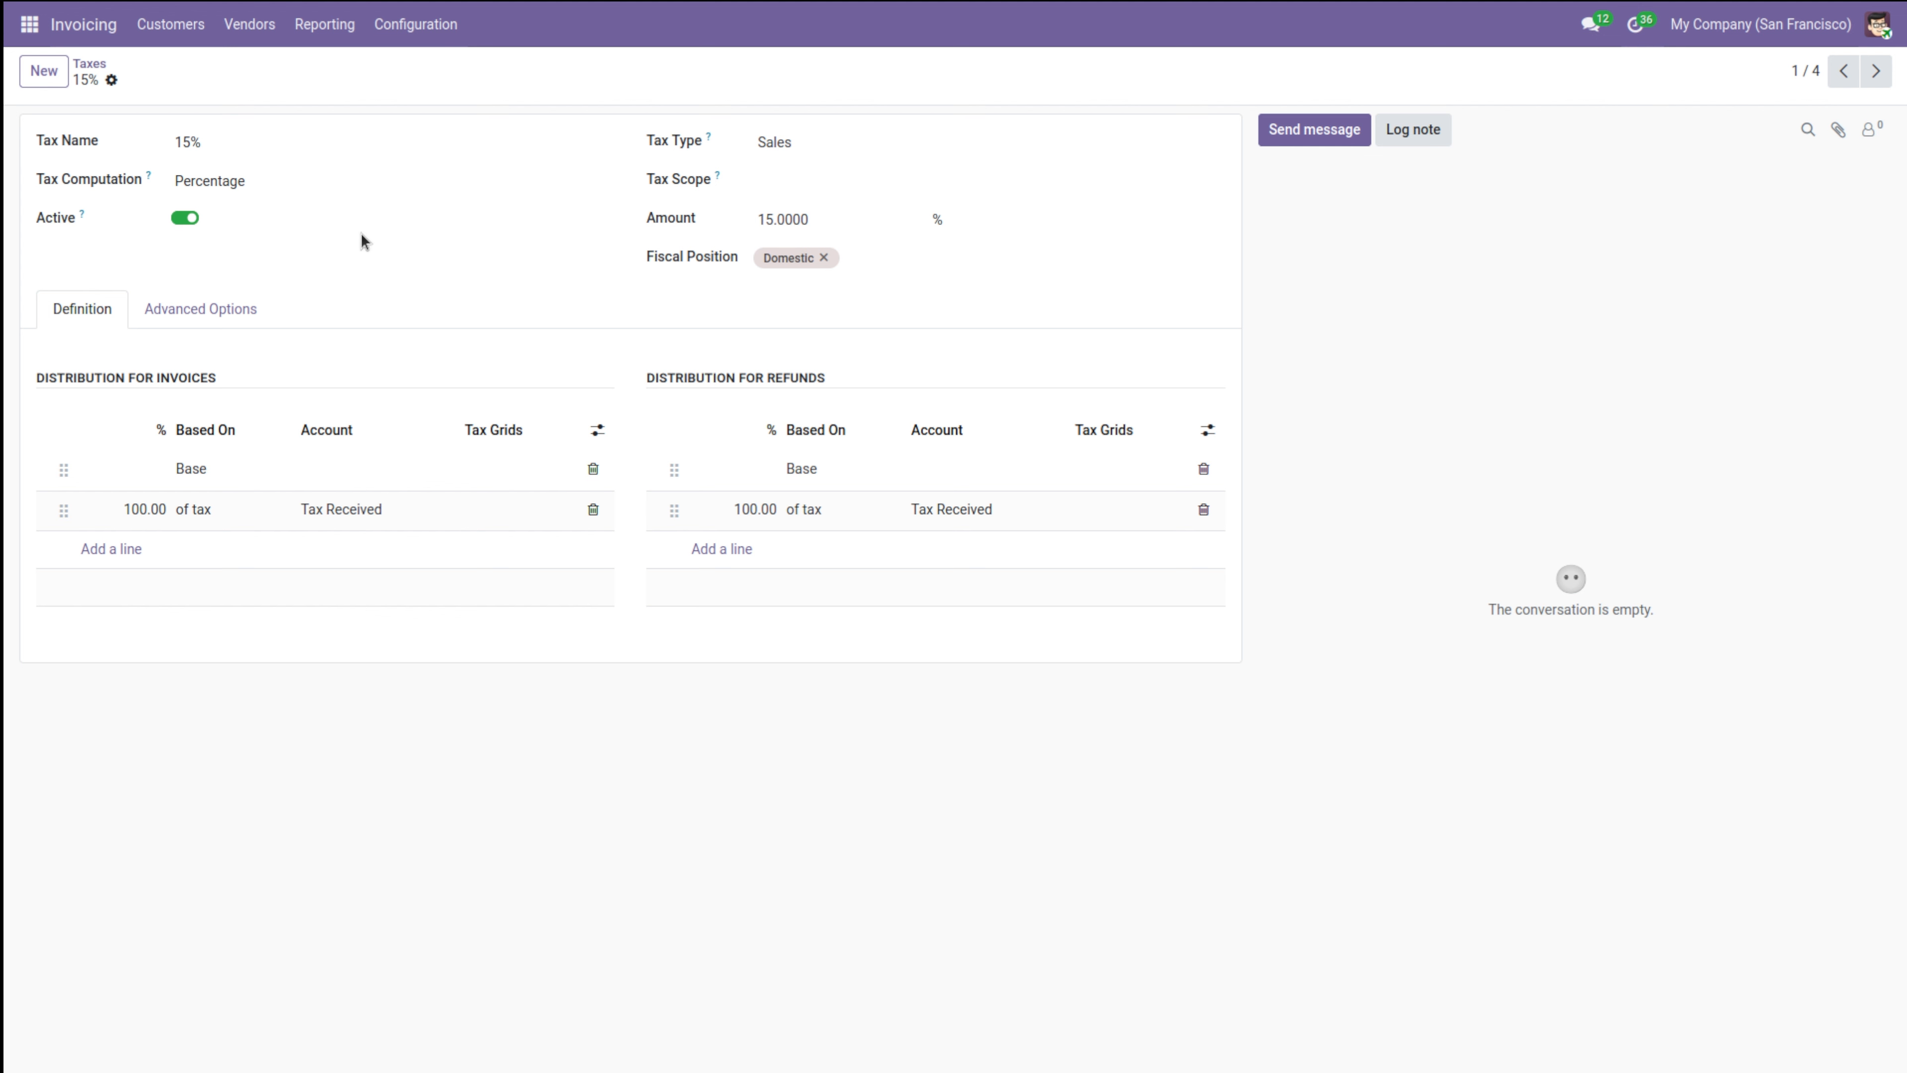
Review the configured journals and check the journal type options on a blank journal form, discarding it without entries.
click(410, 30)
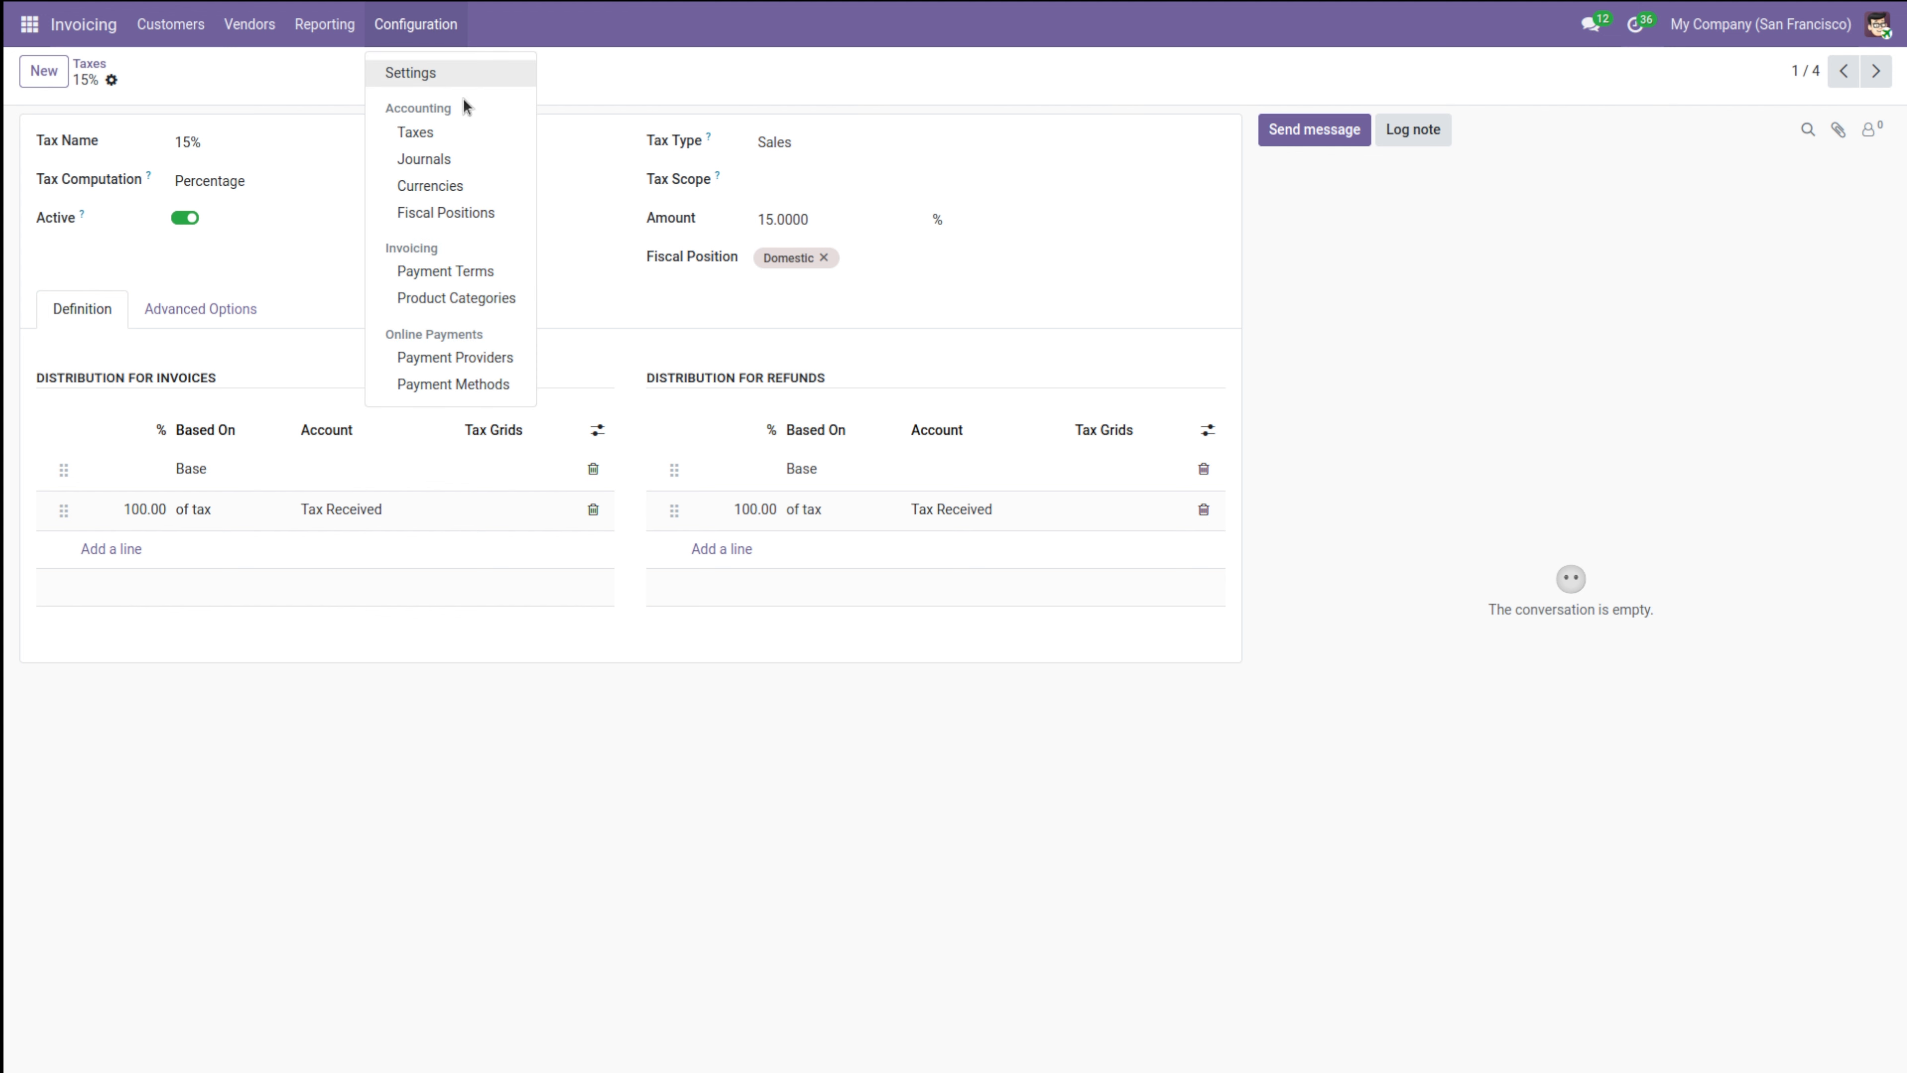
click(481, 169)
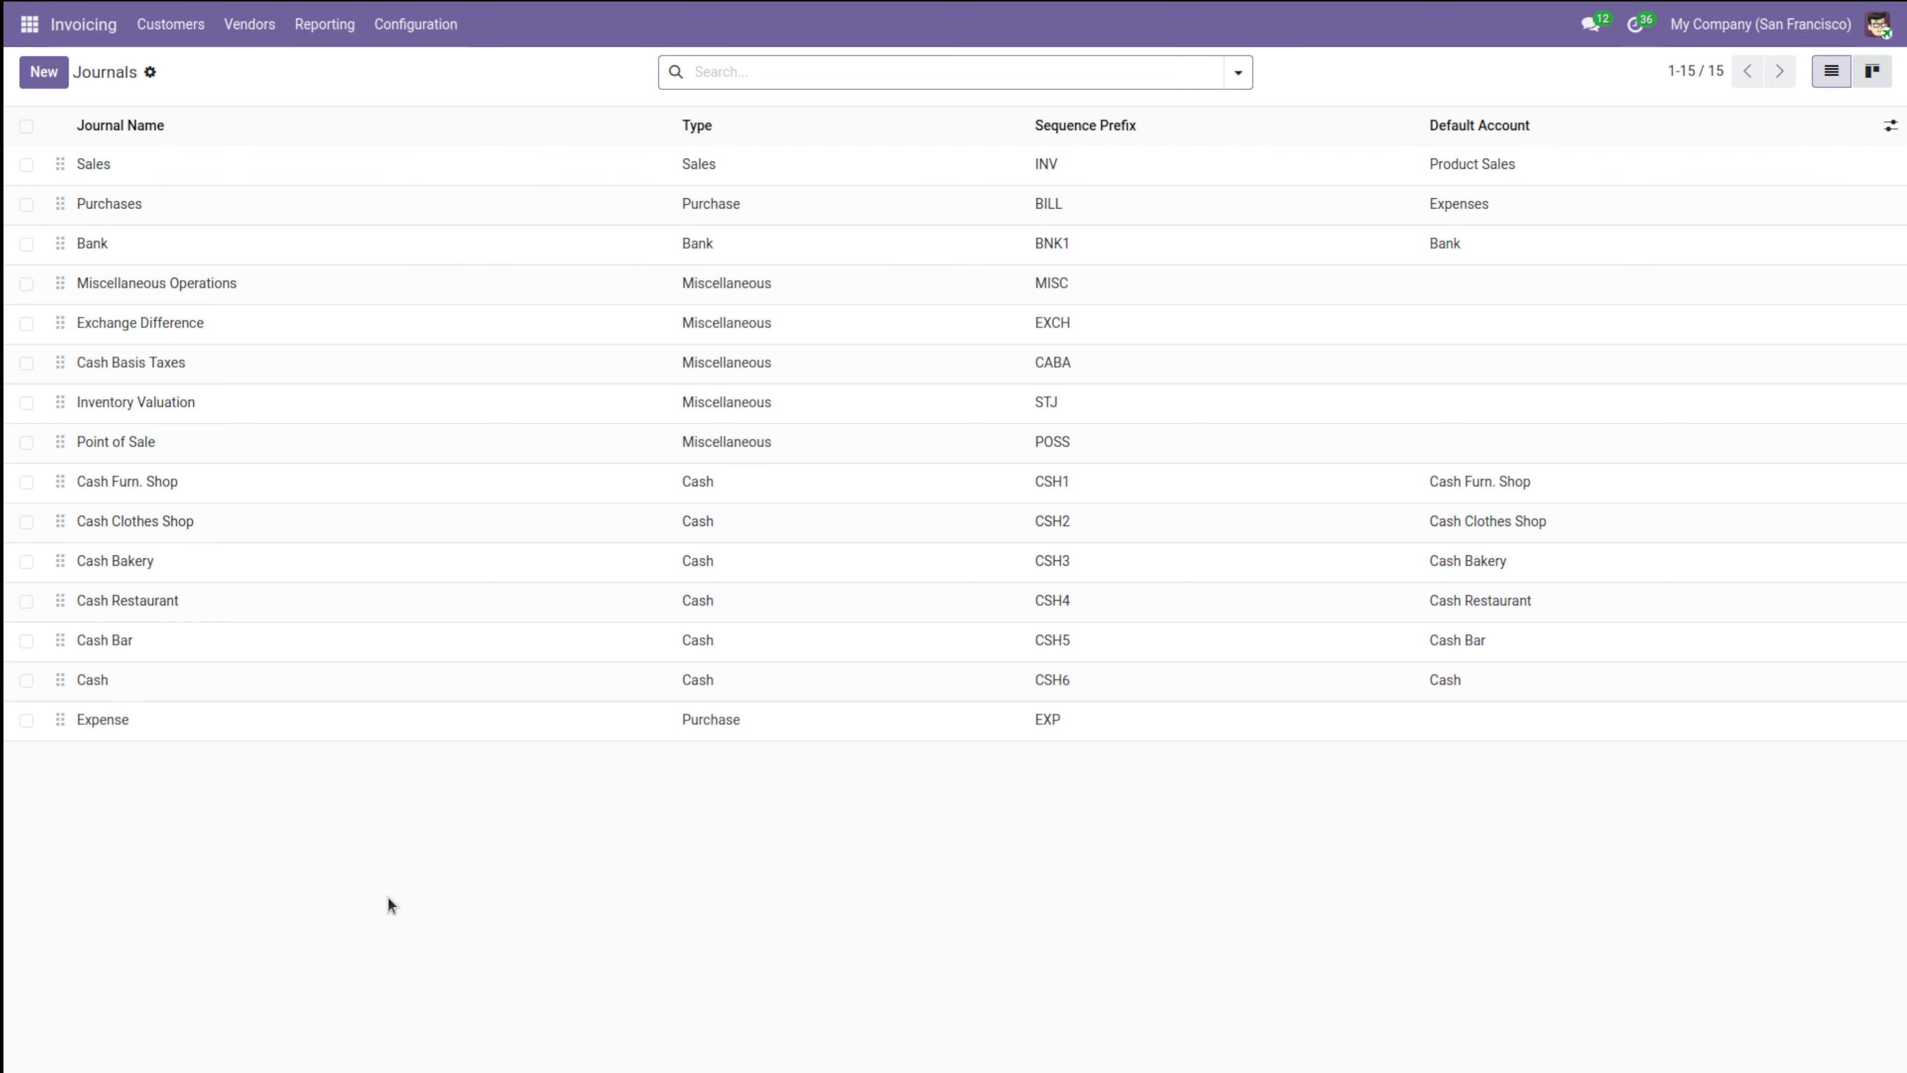
click(41, 79)
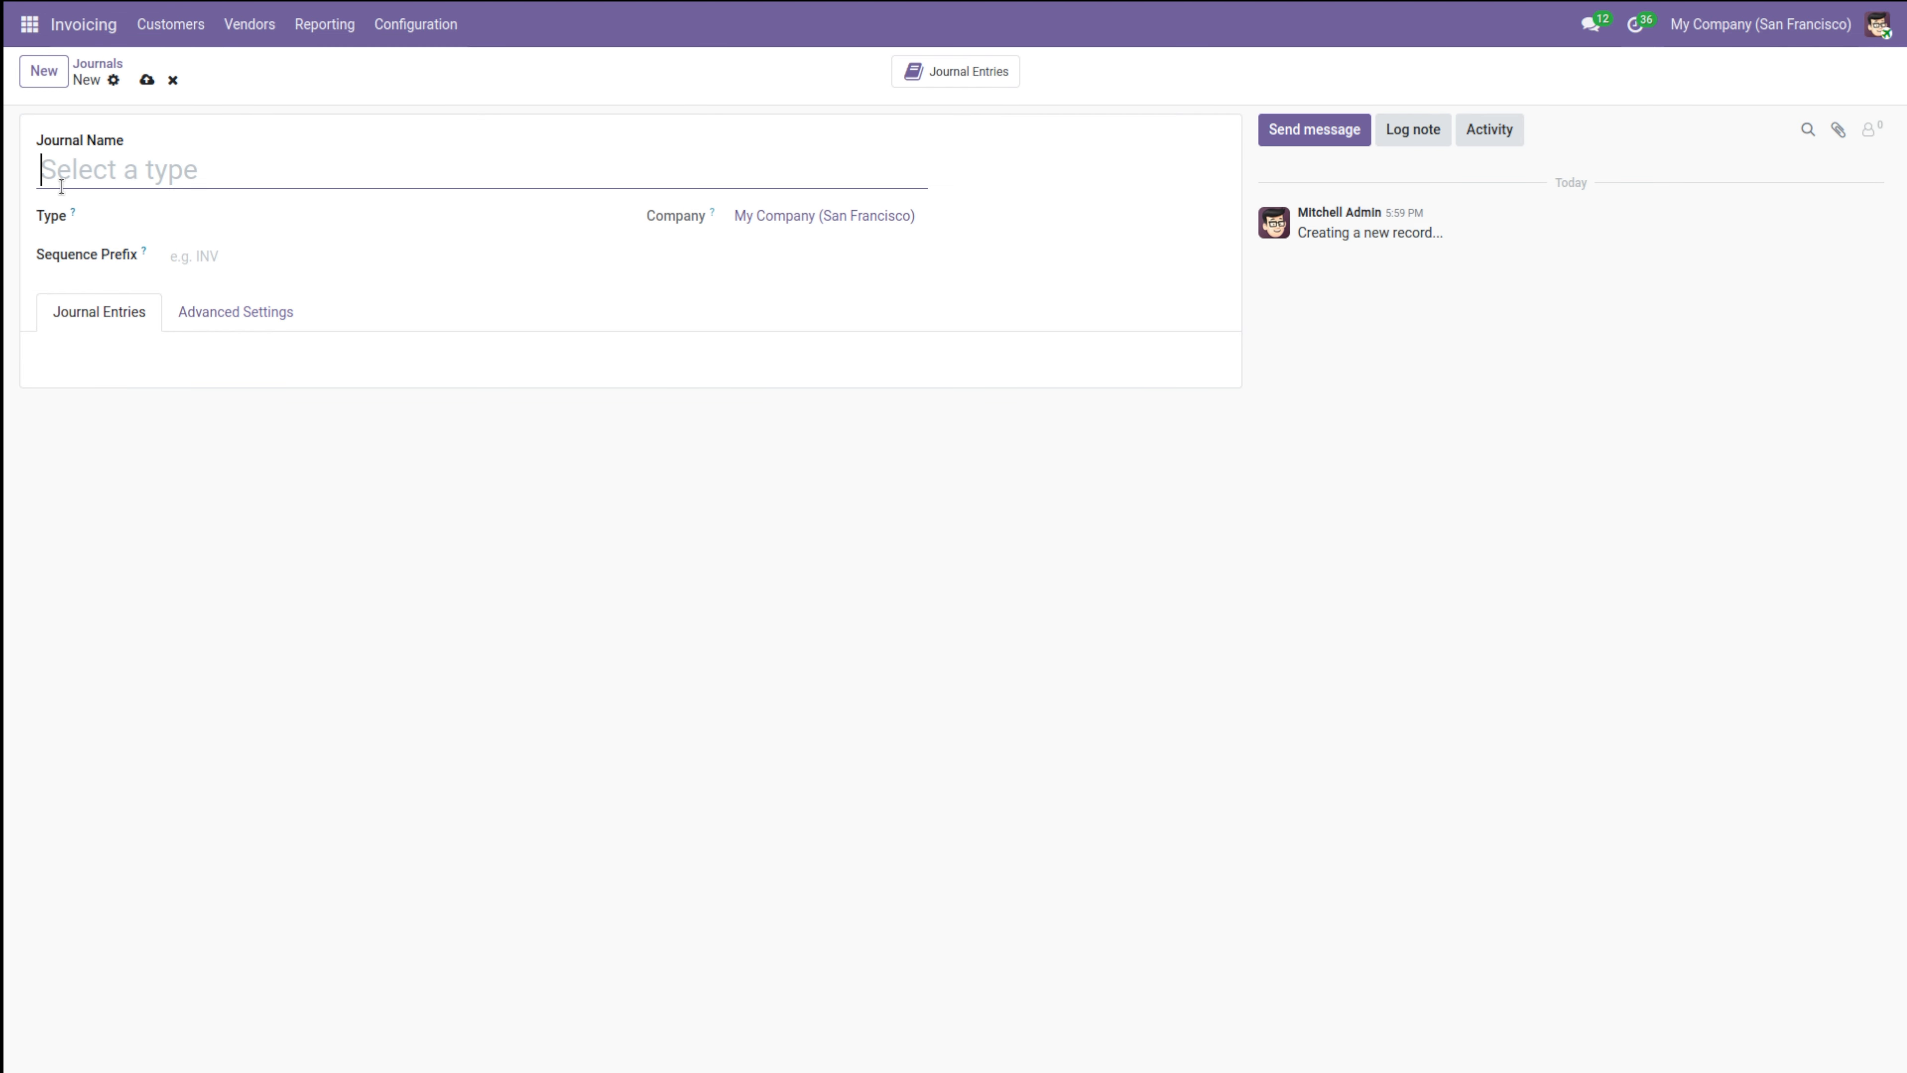
click(268, 216)
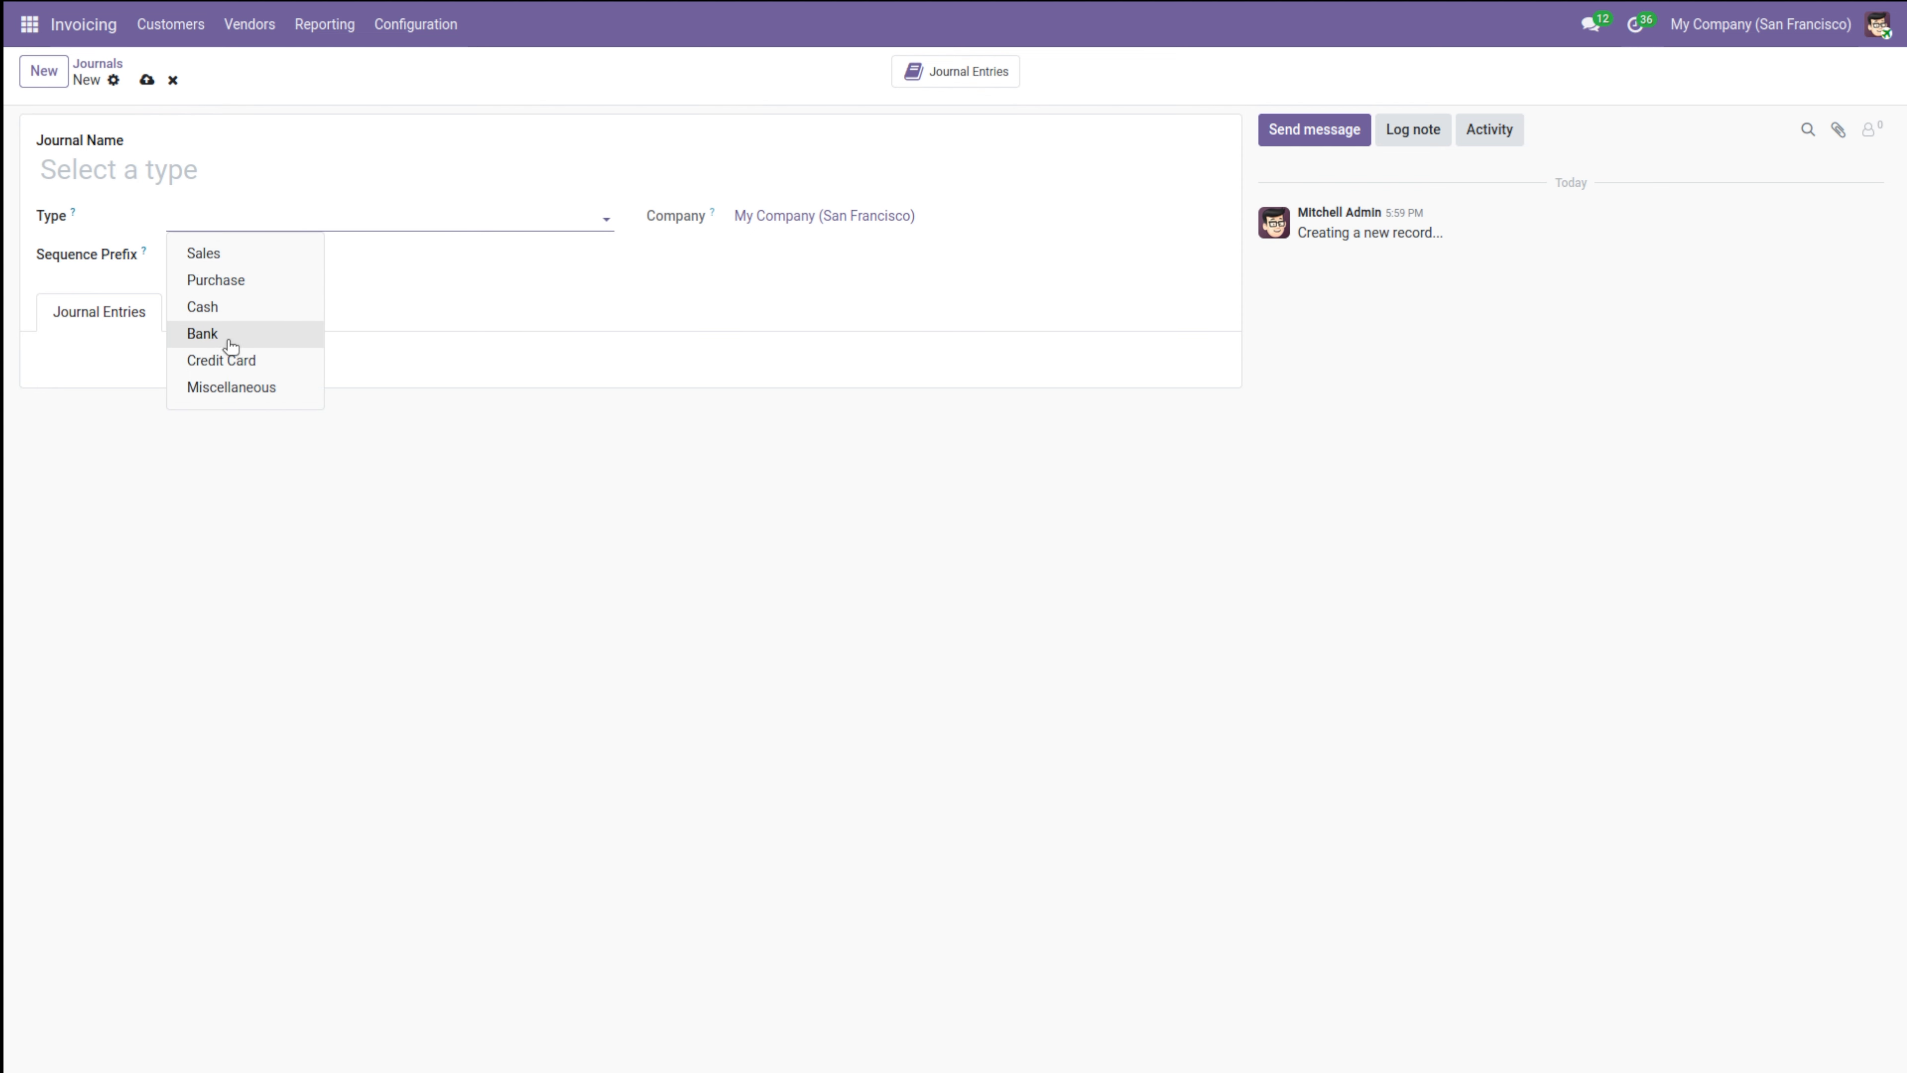
click(314, 492)
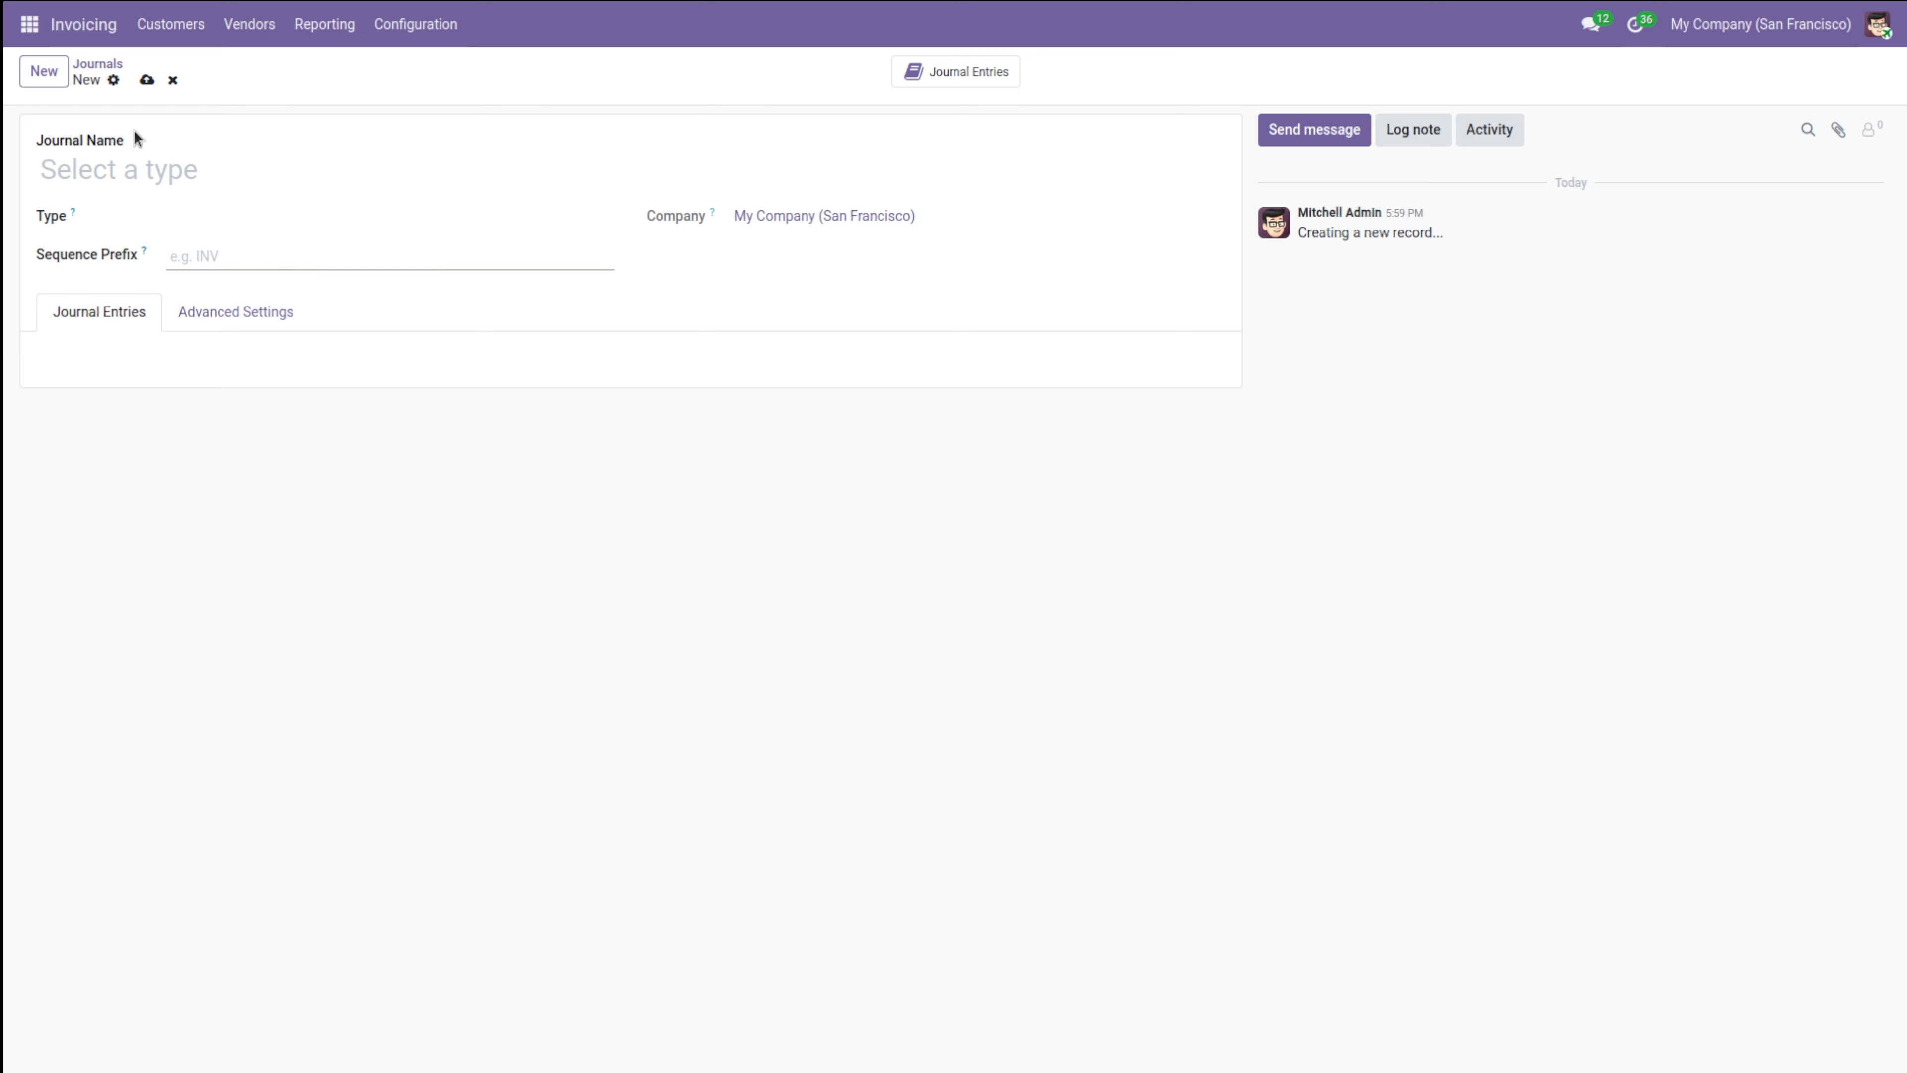
click(173, 79)
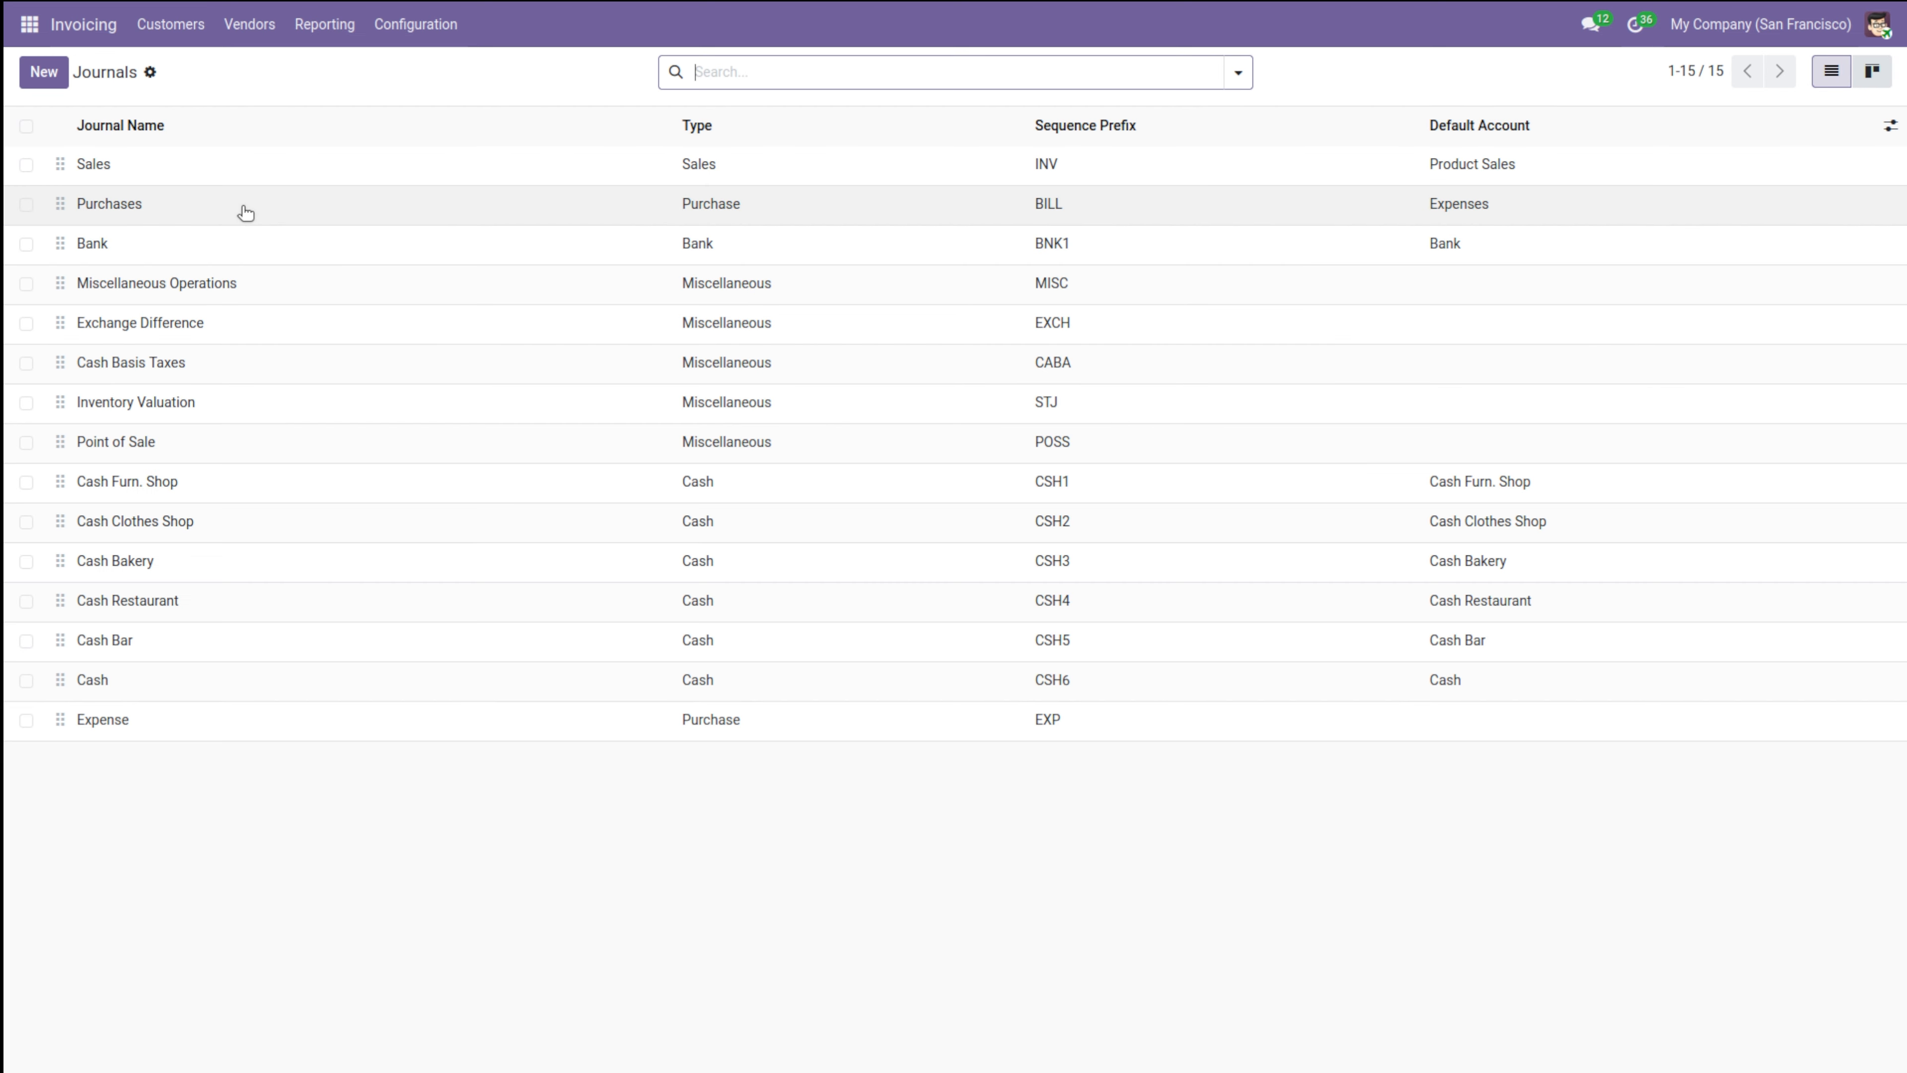
View the Bank journal, and browse the currency list to inspect the Indian rupee (INR) record and its rates.
click(254, 245)
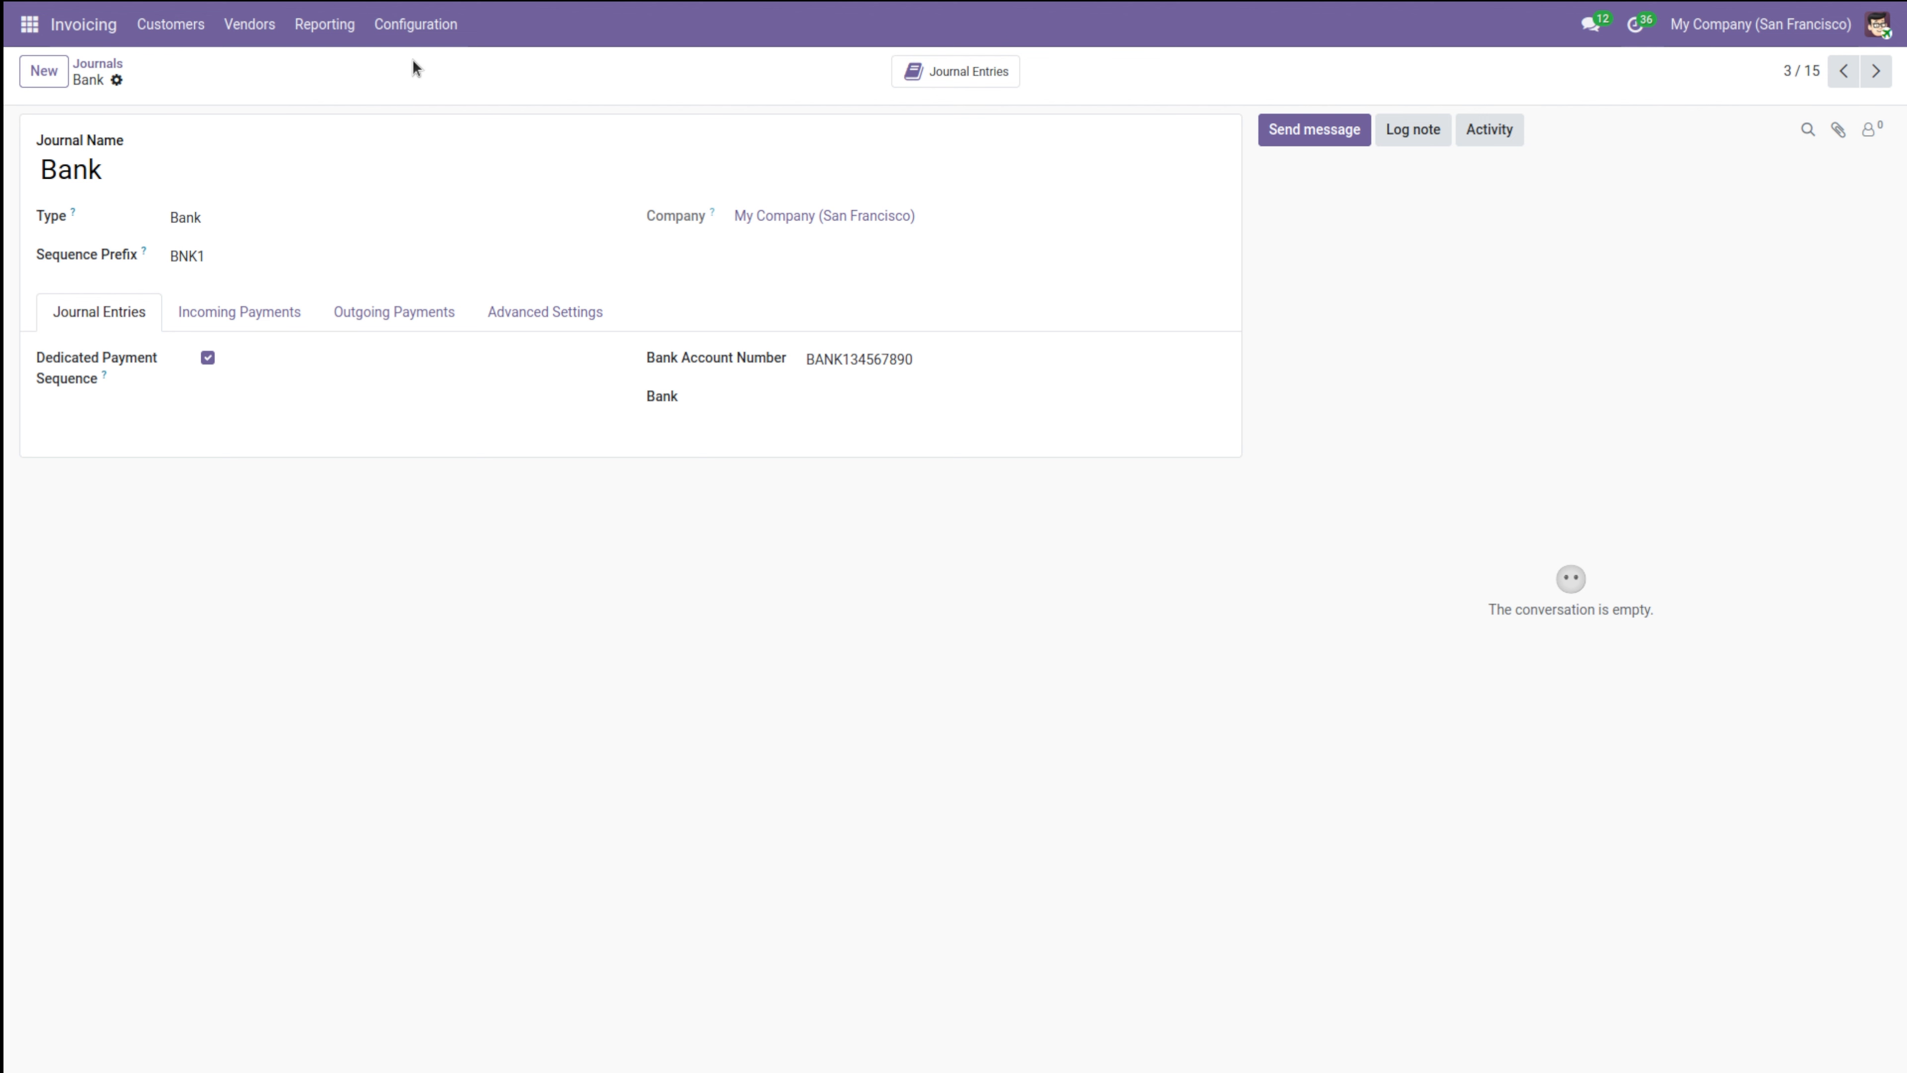
click(420, 23)
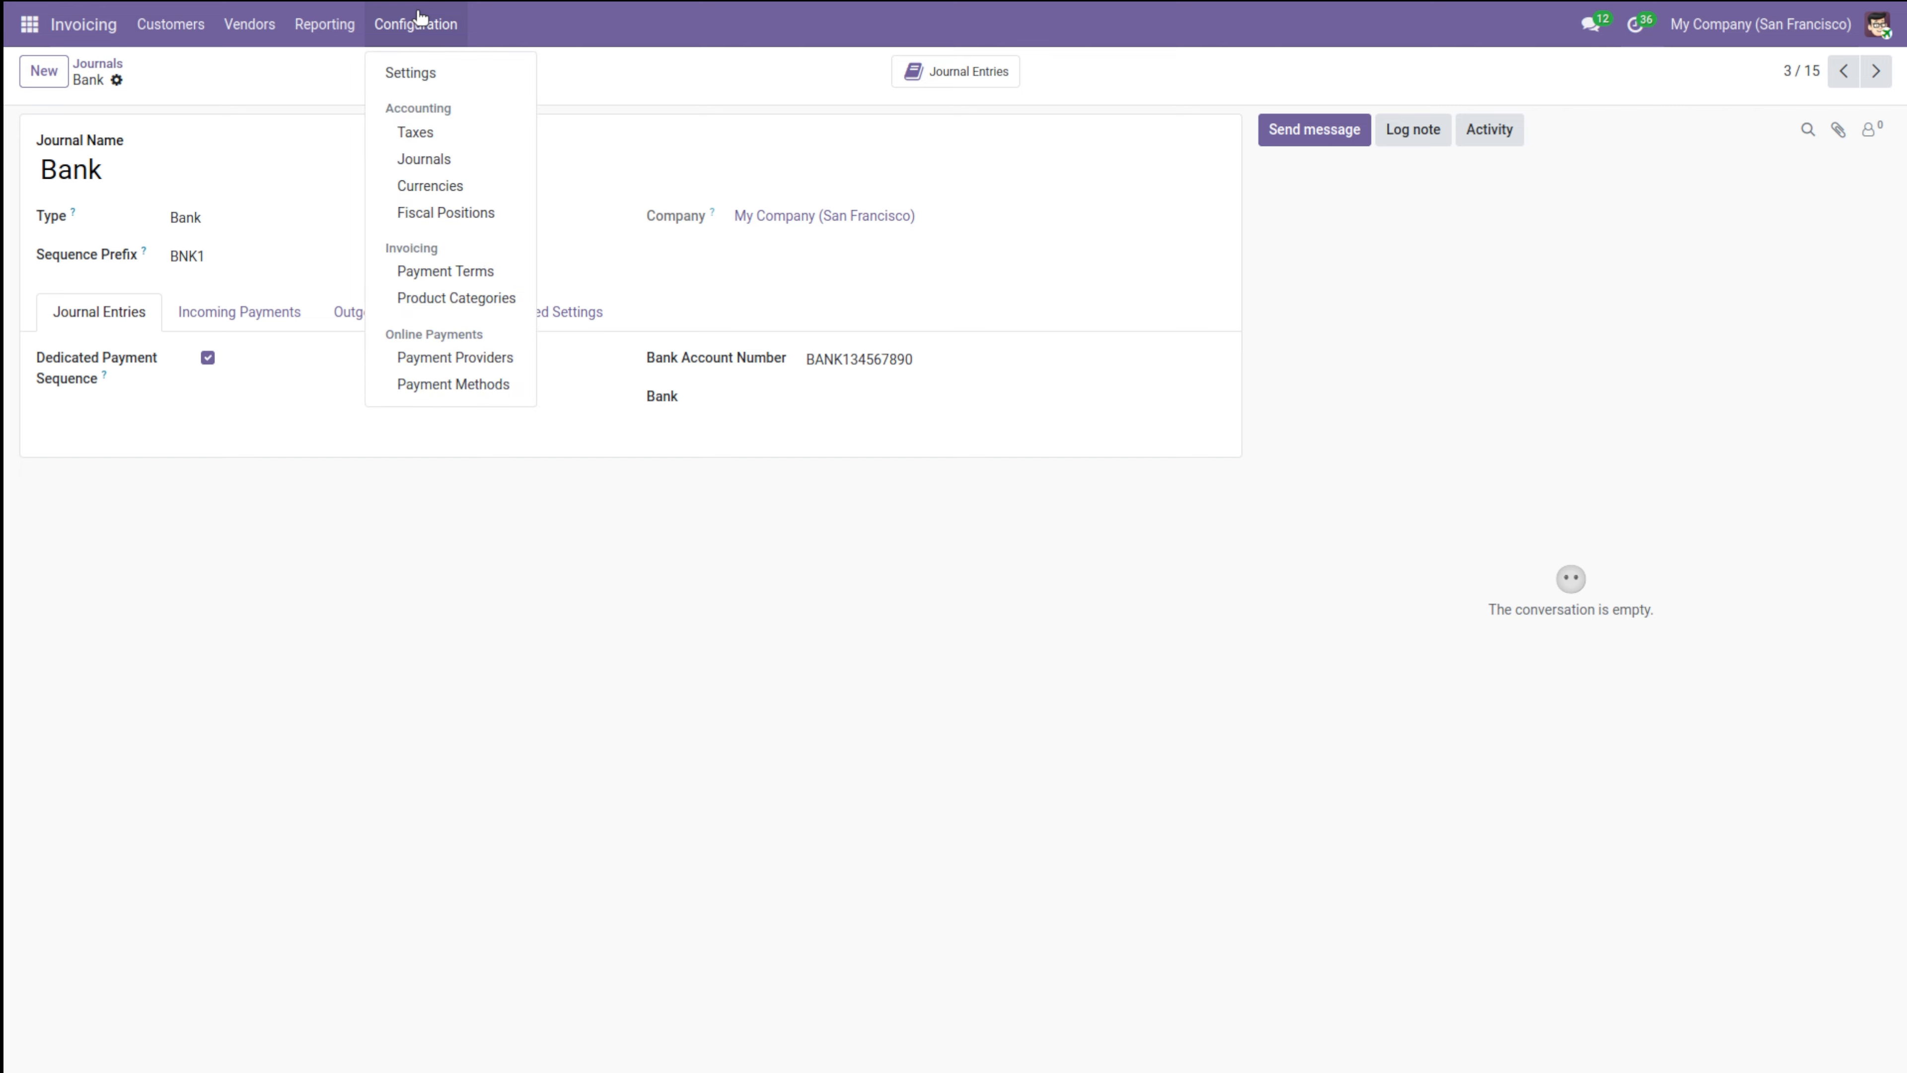
click(444, 188)
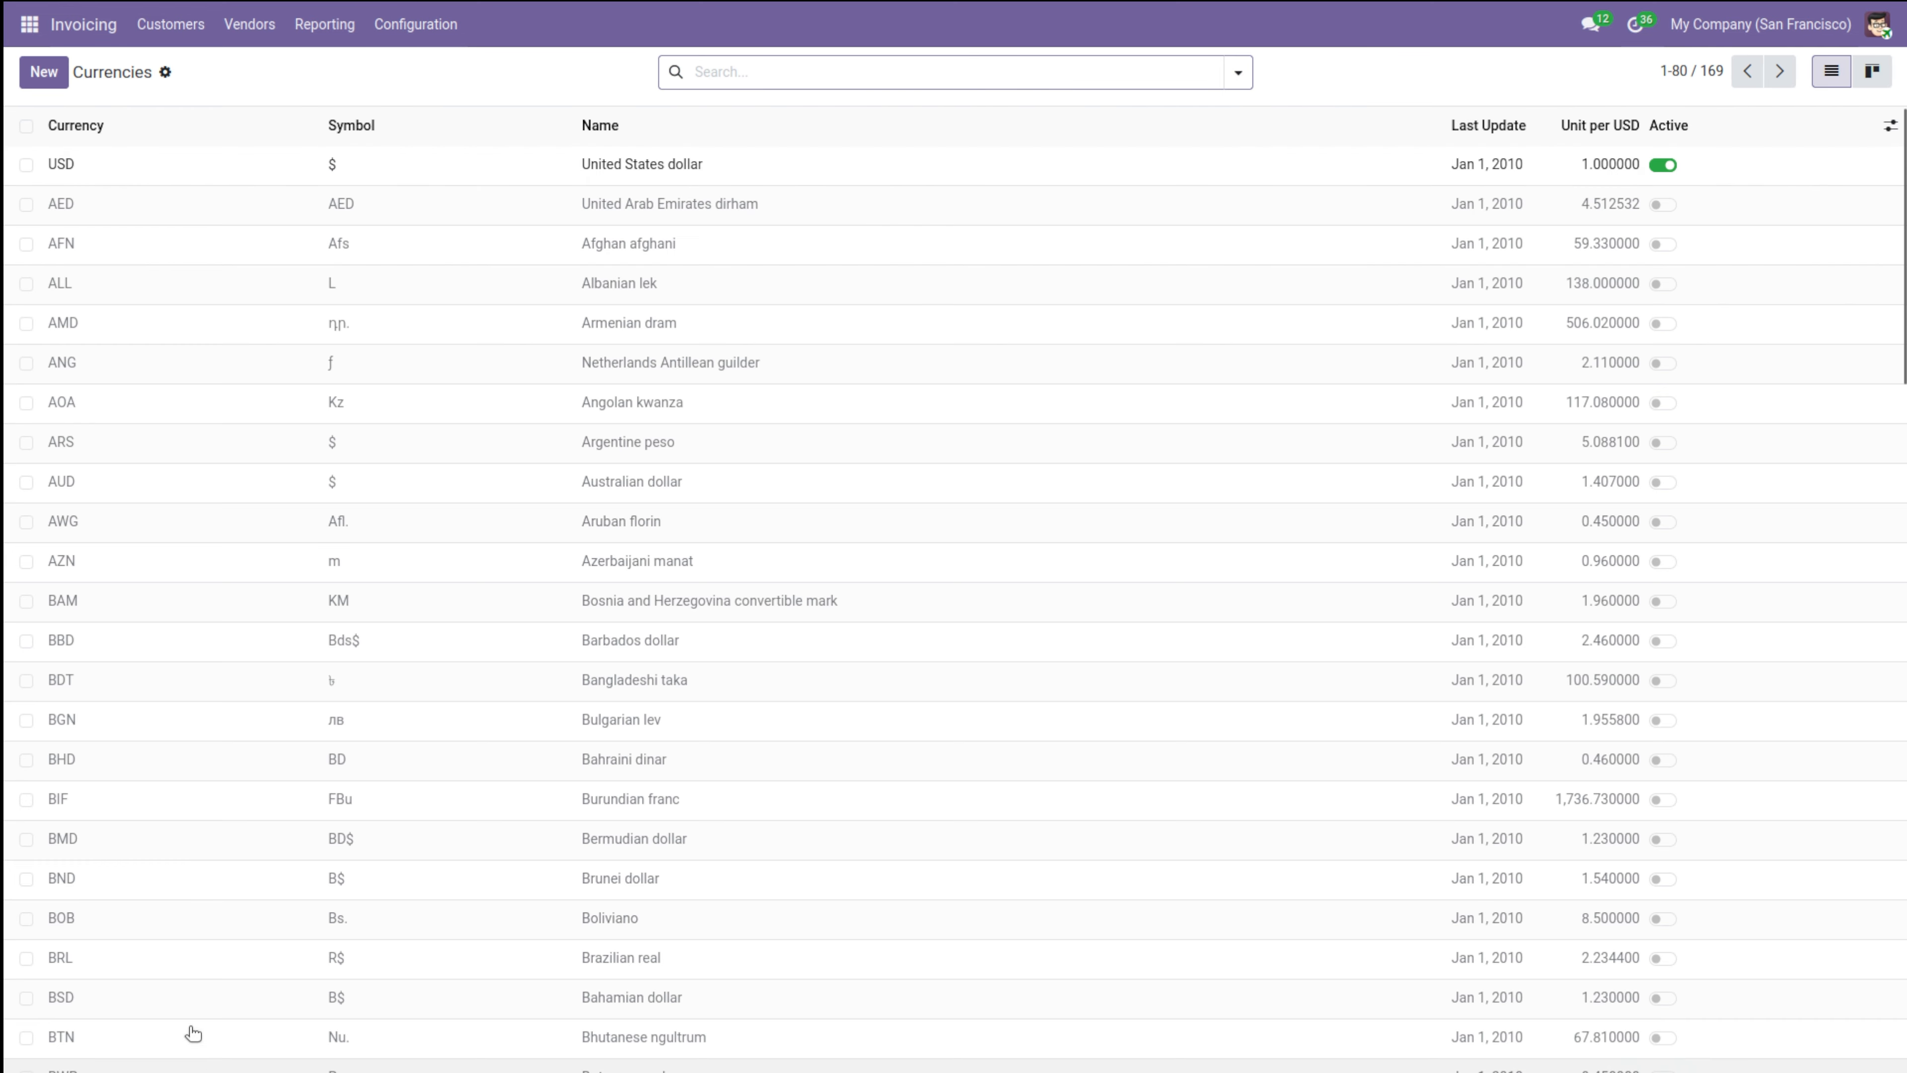
scroll(192, 1014, down, 20)
scroll(196, 988, up, 20)
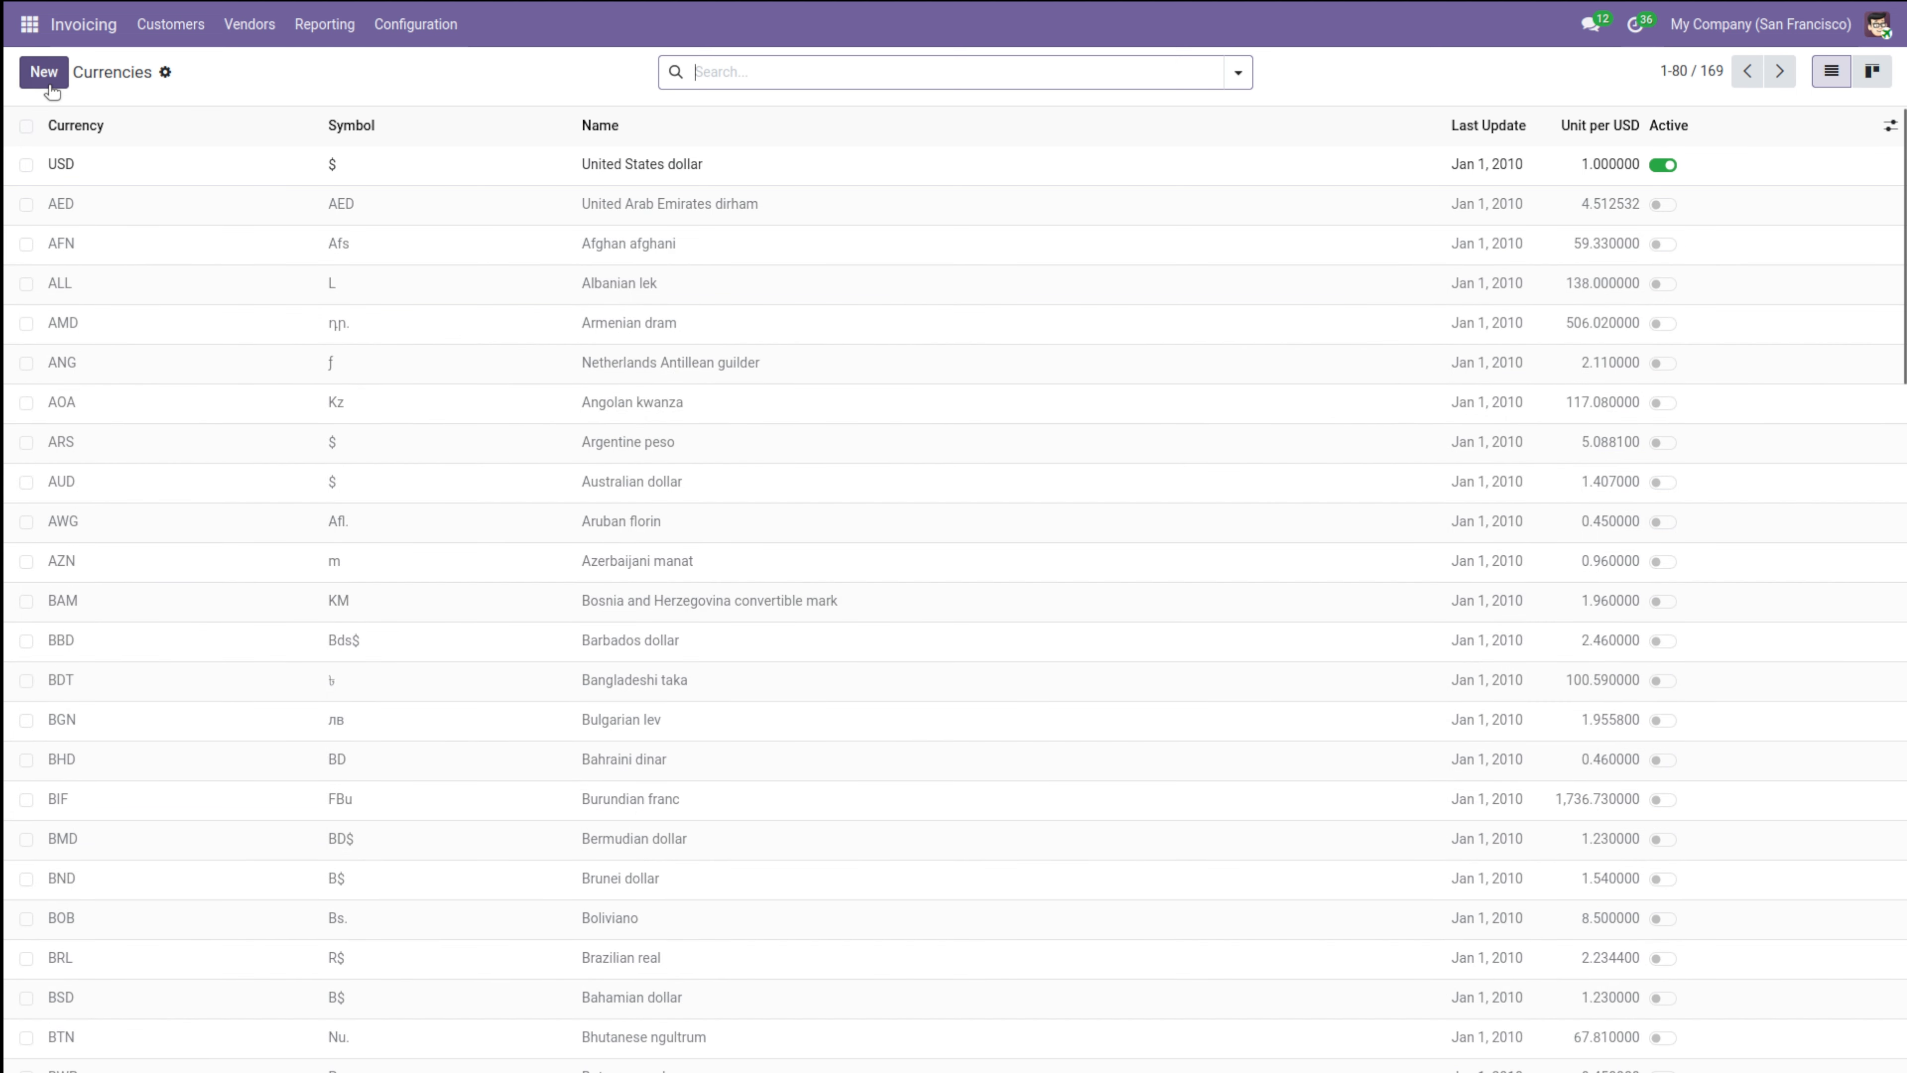
scroll(180, 574, down, 5)
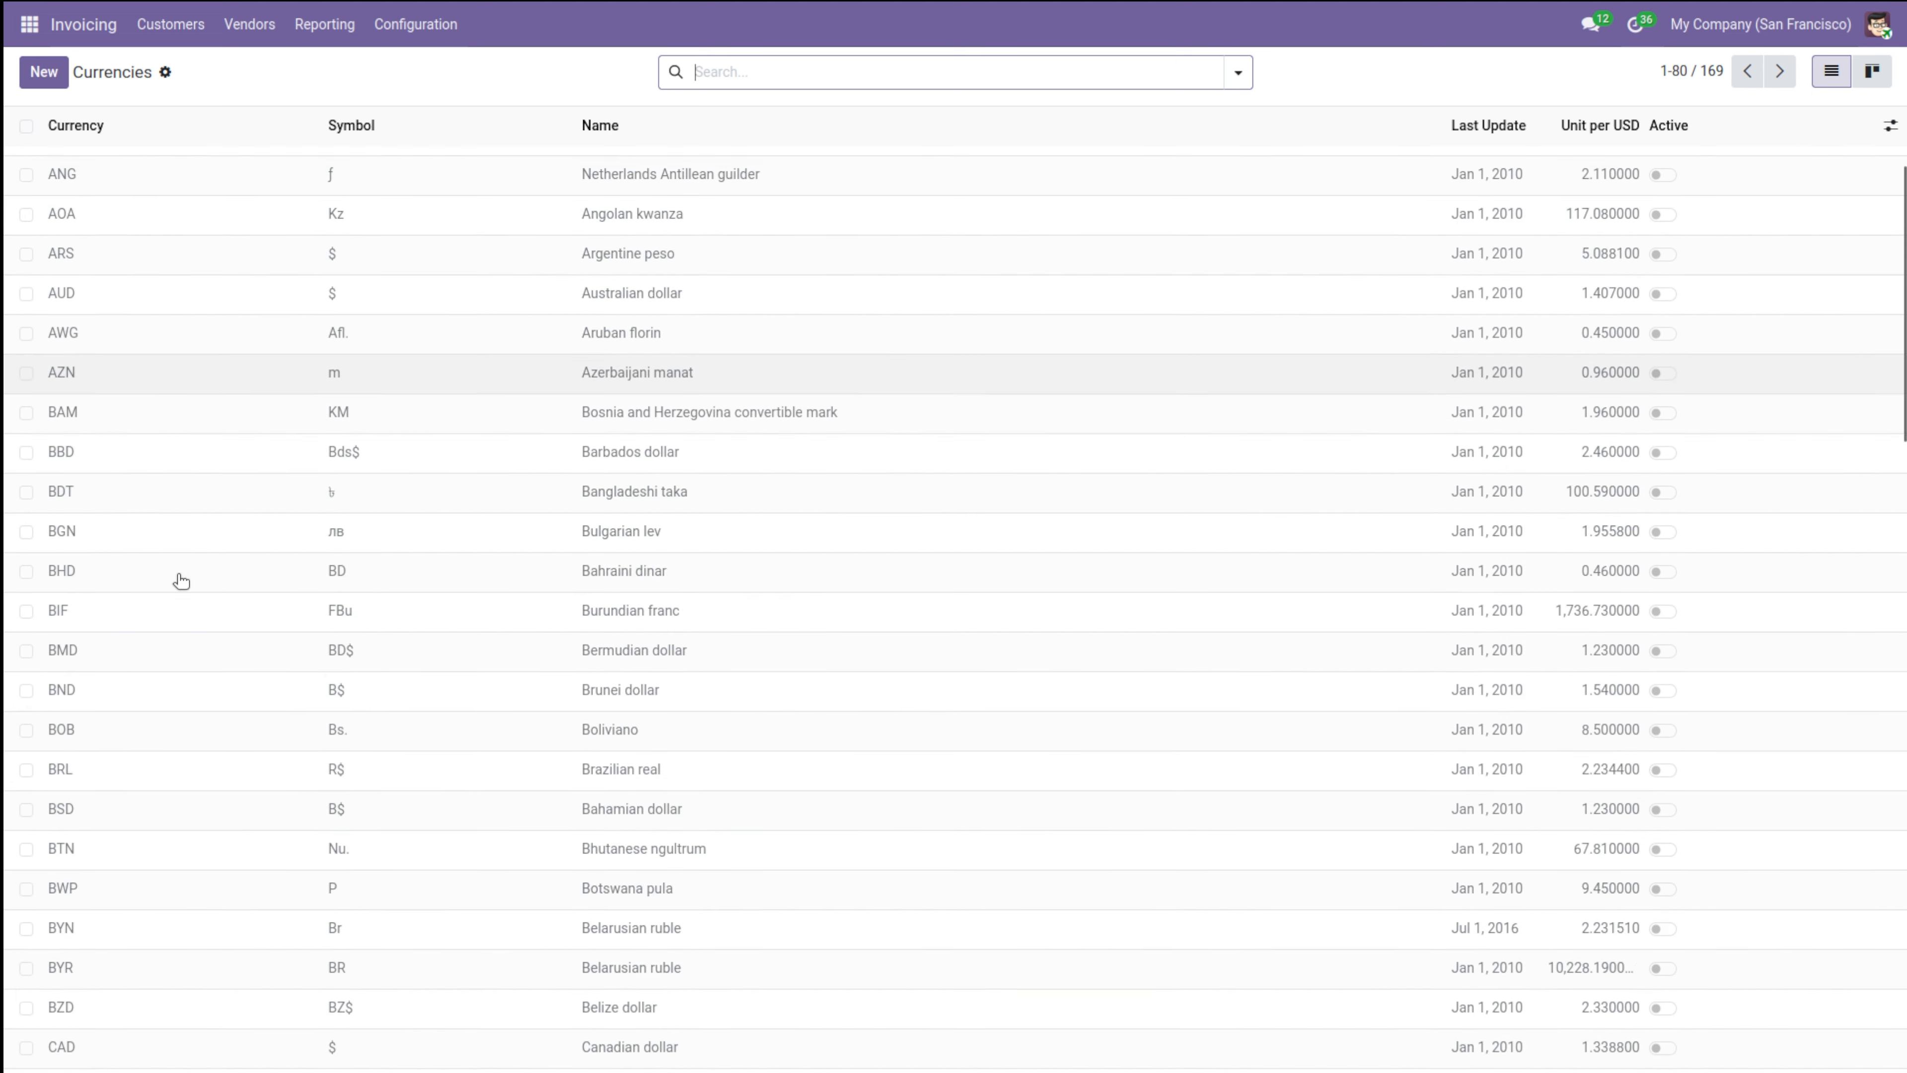
scroll(181, 581, down, 20)
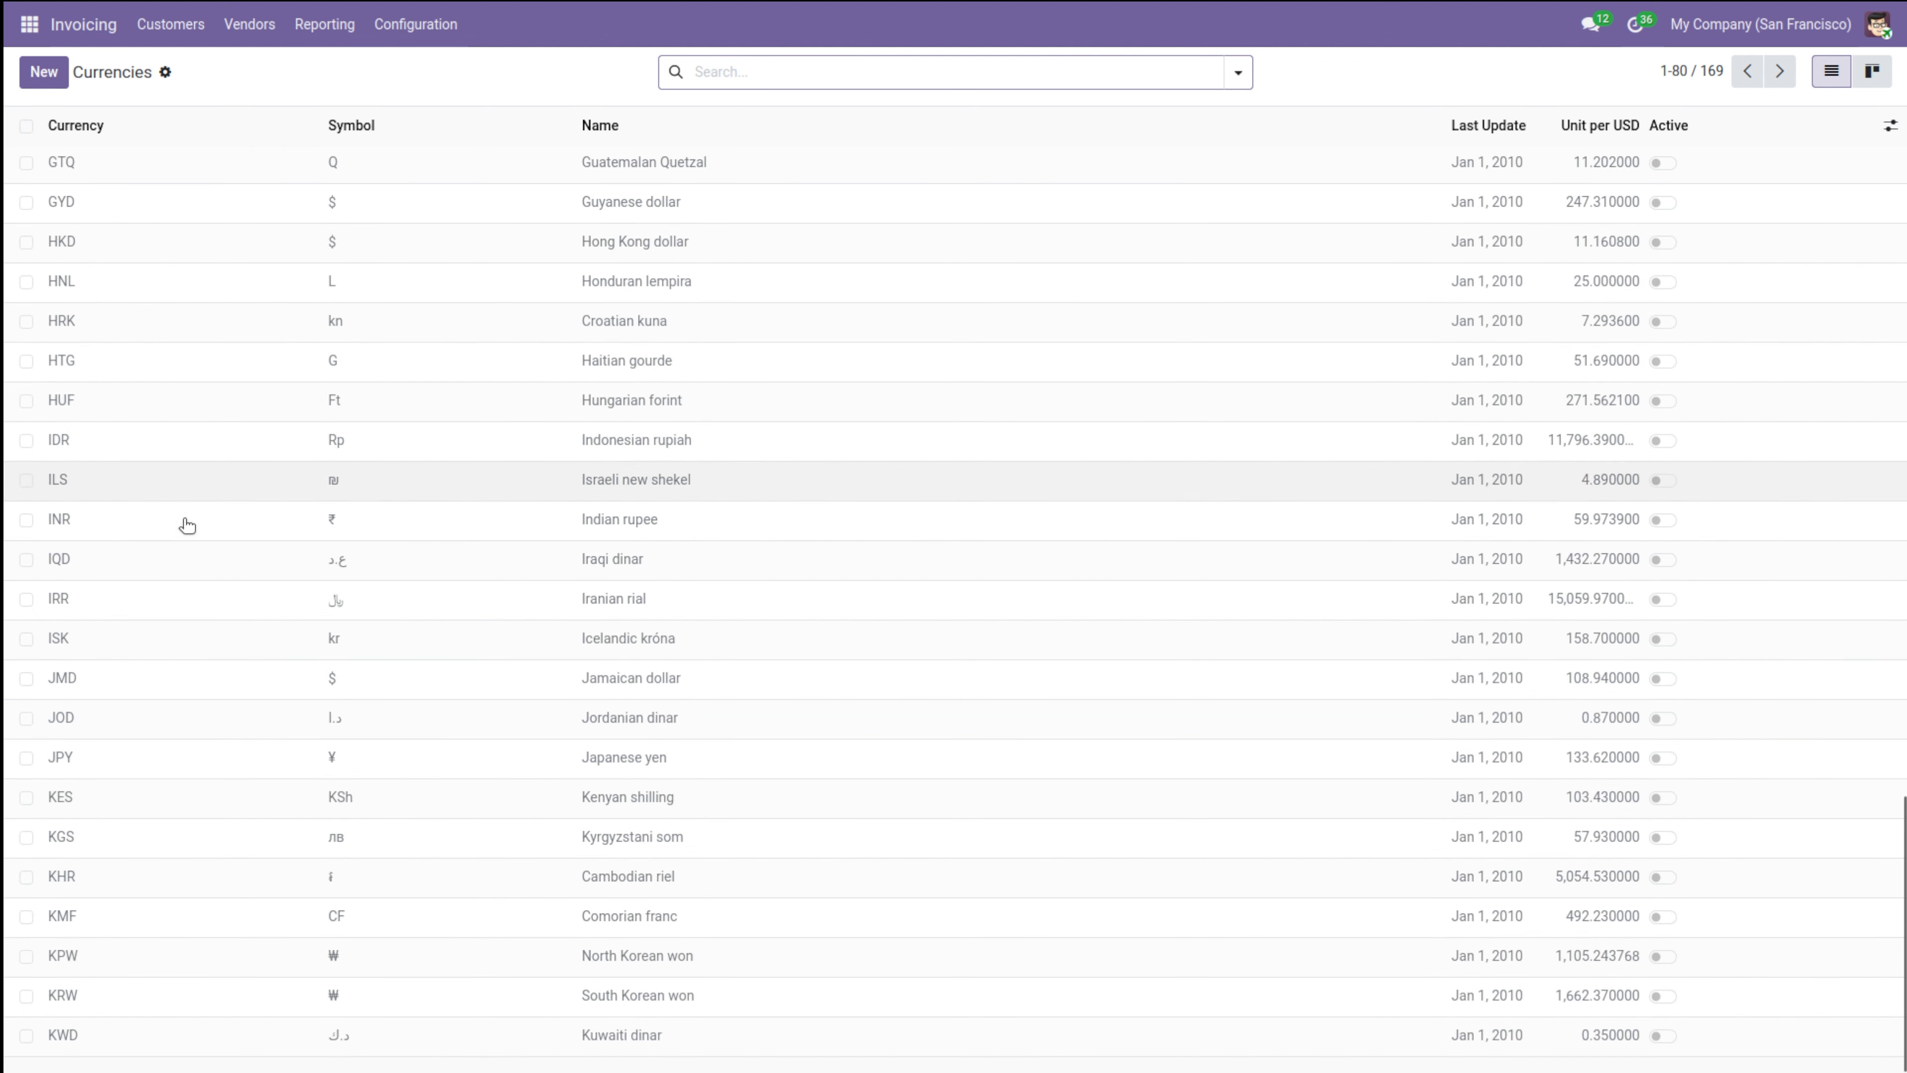
click(132, 520)
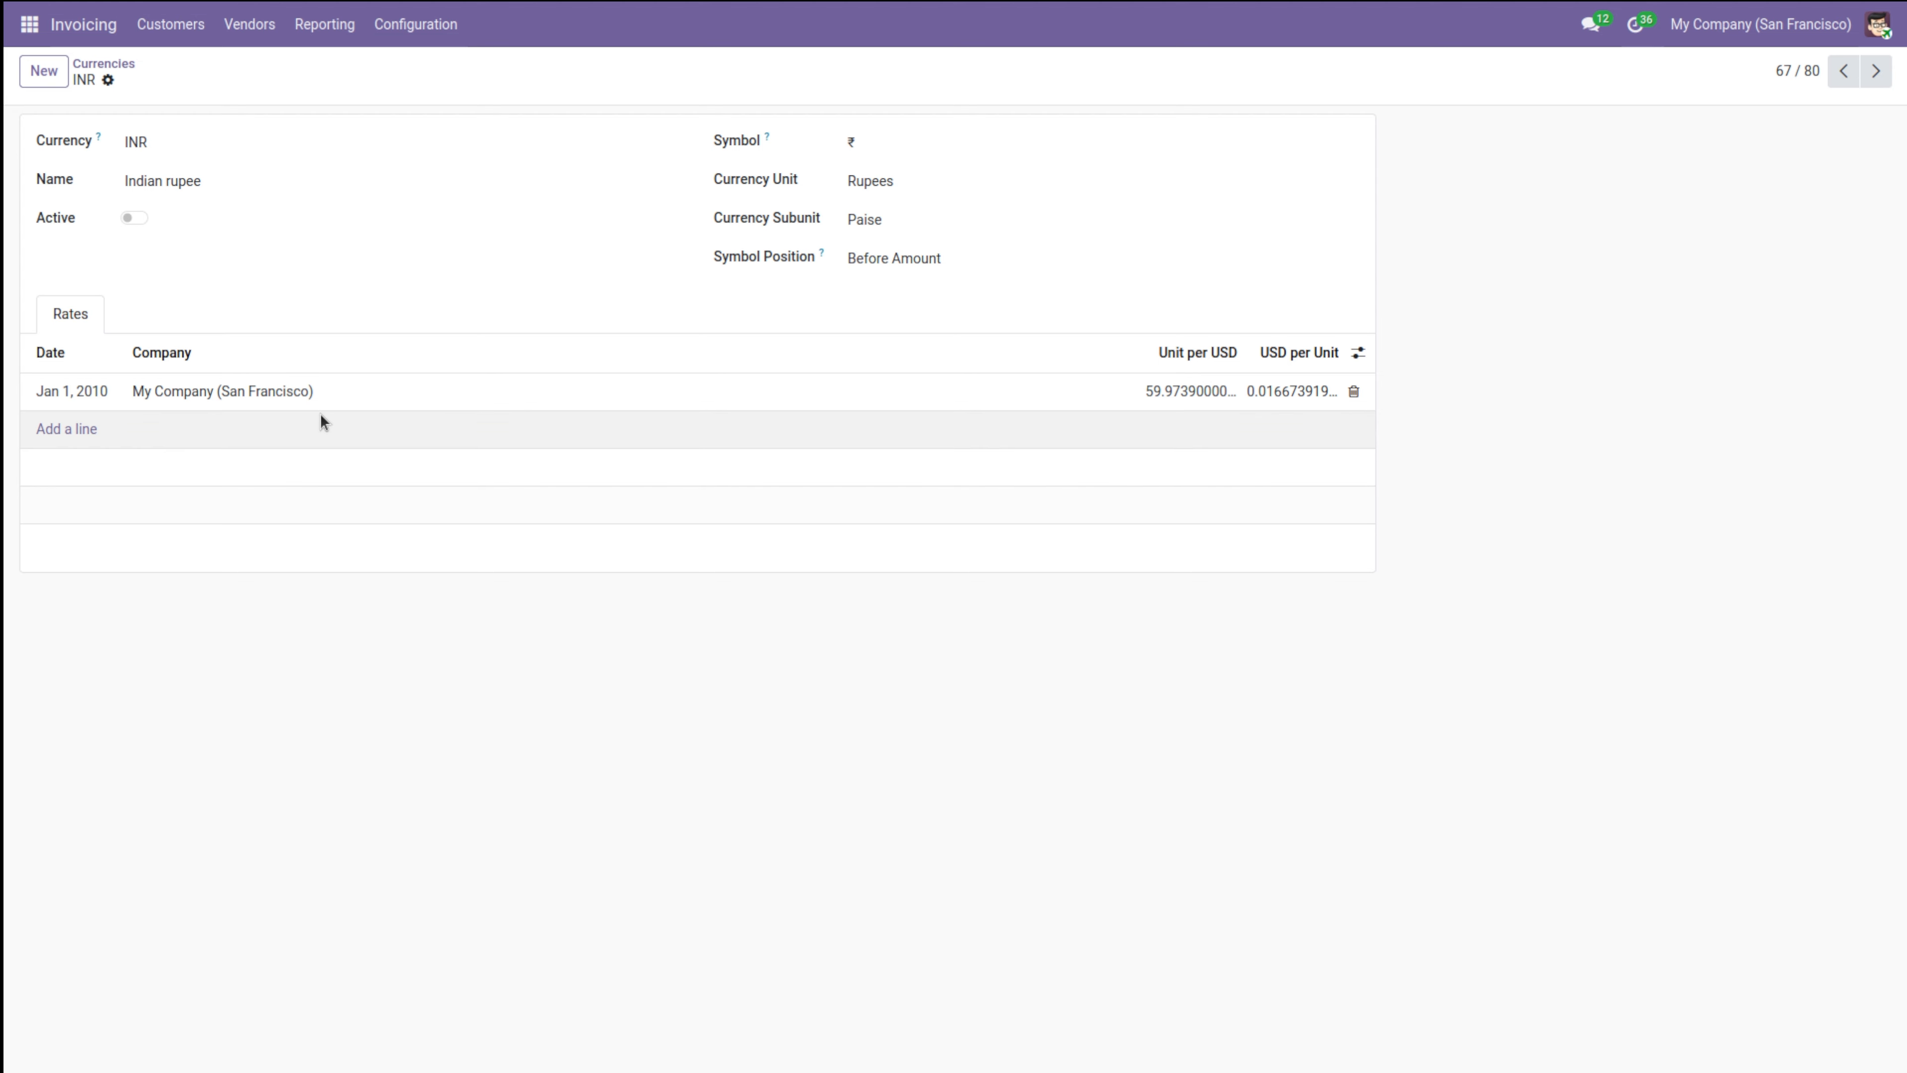
click(102, 68)
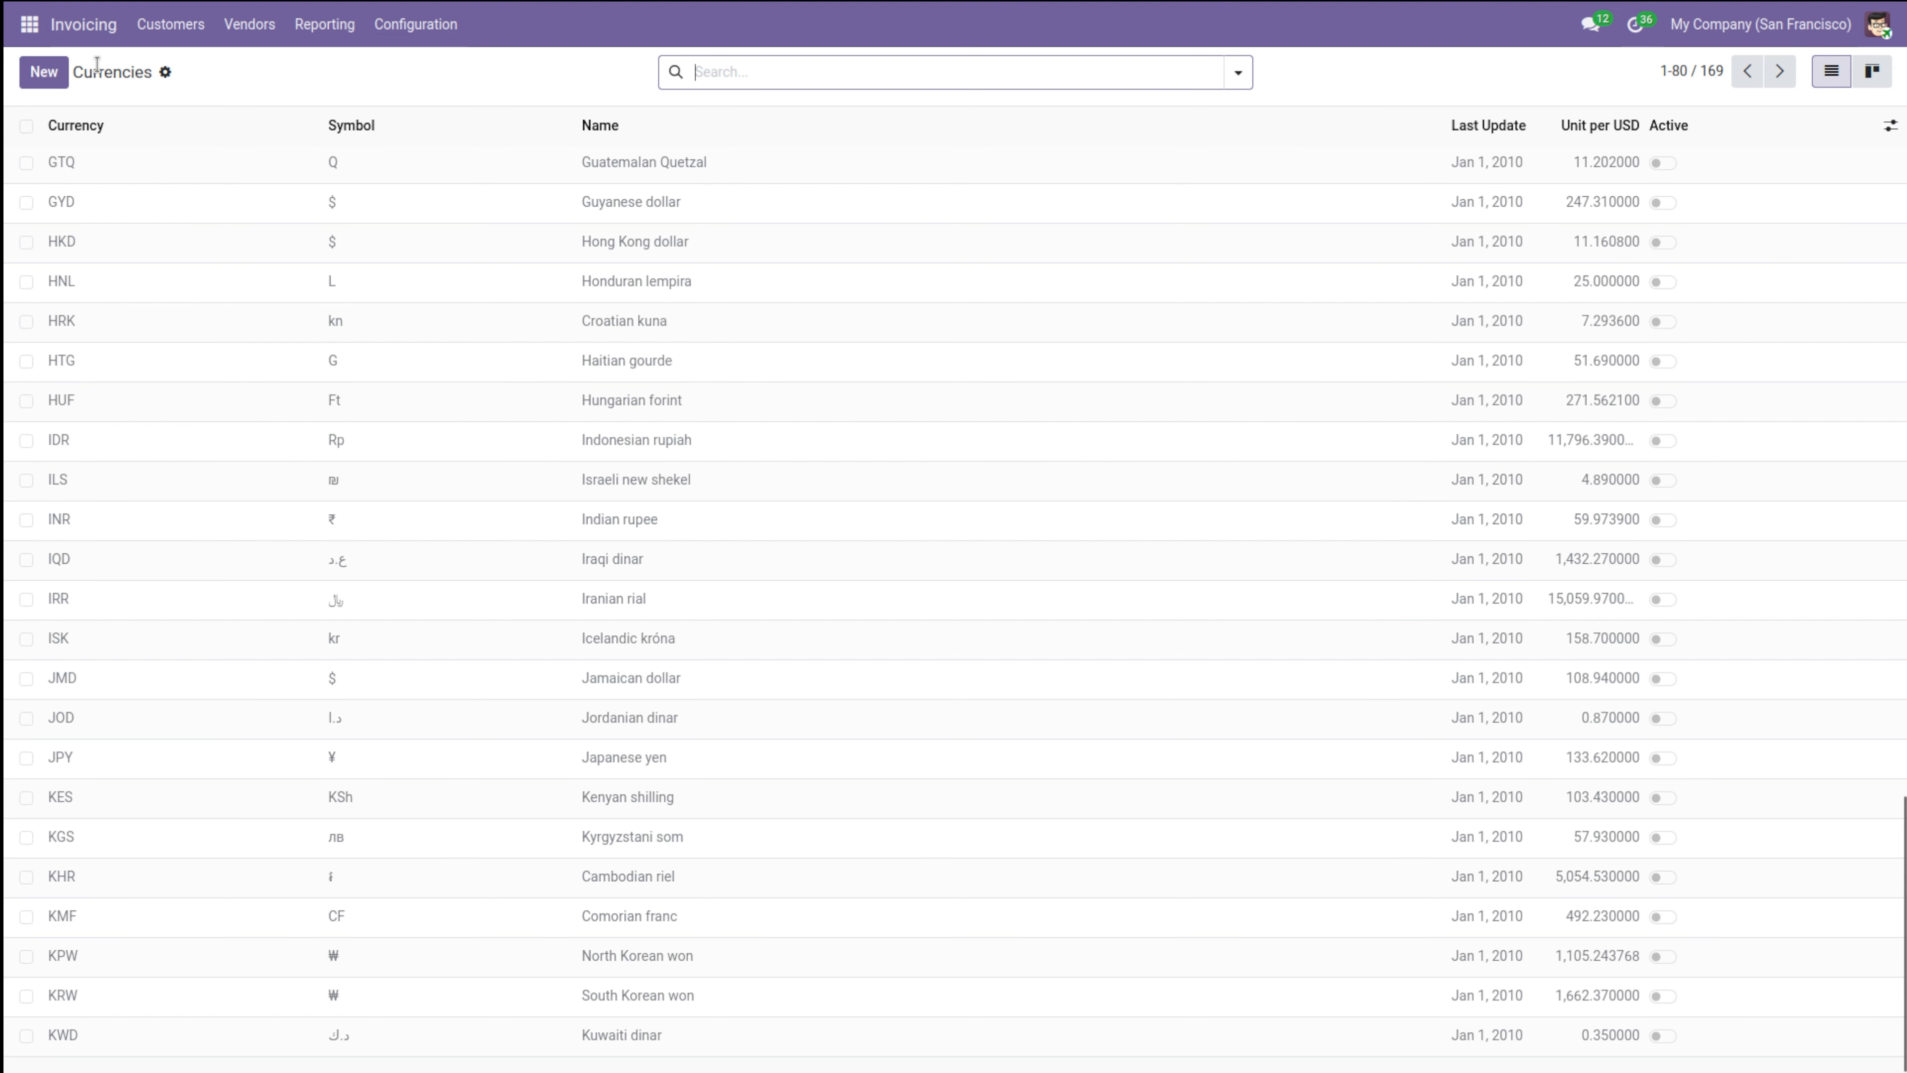
Review the fiscal positions, view the Domestic one, and return to the list.
click(416, 24)
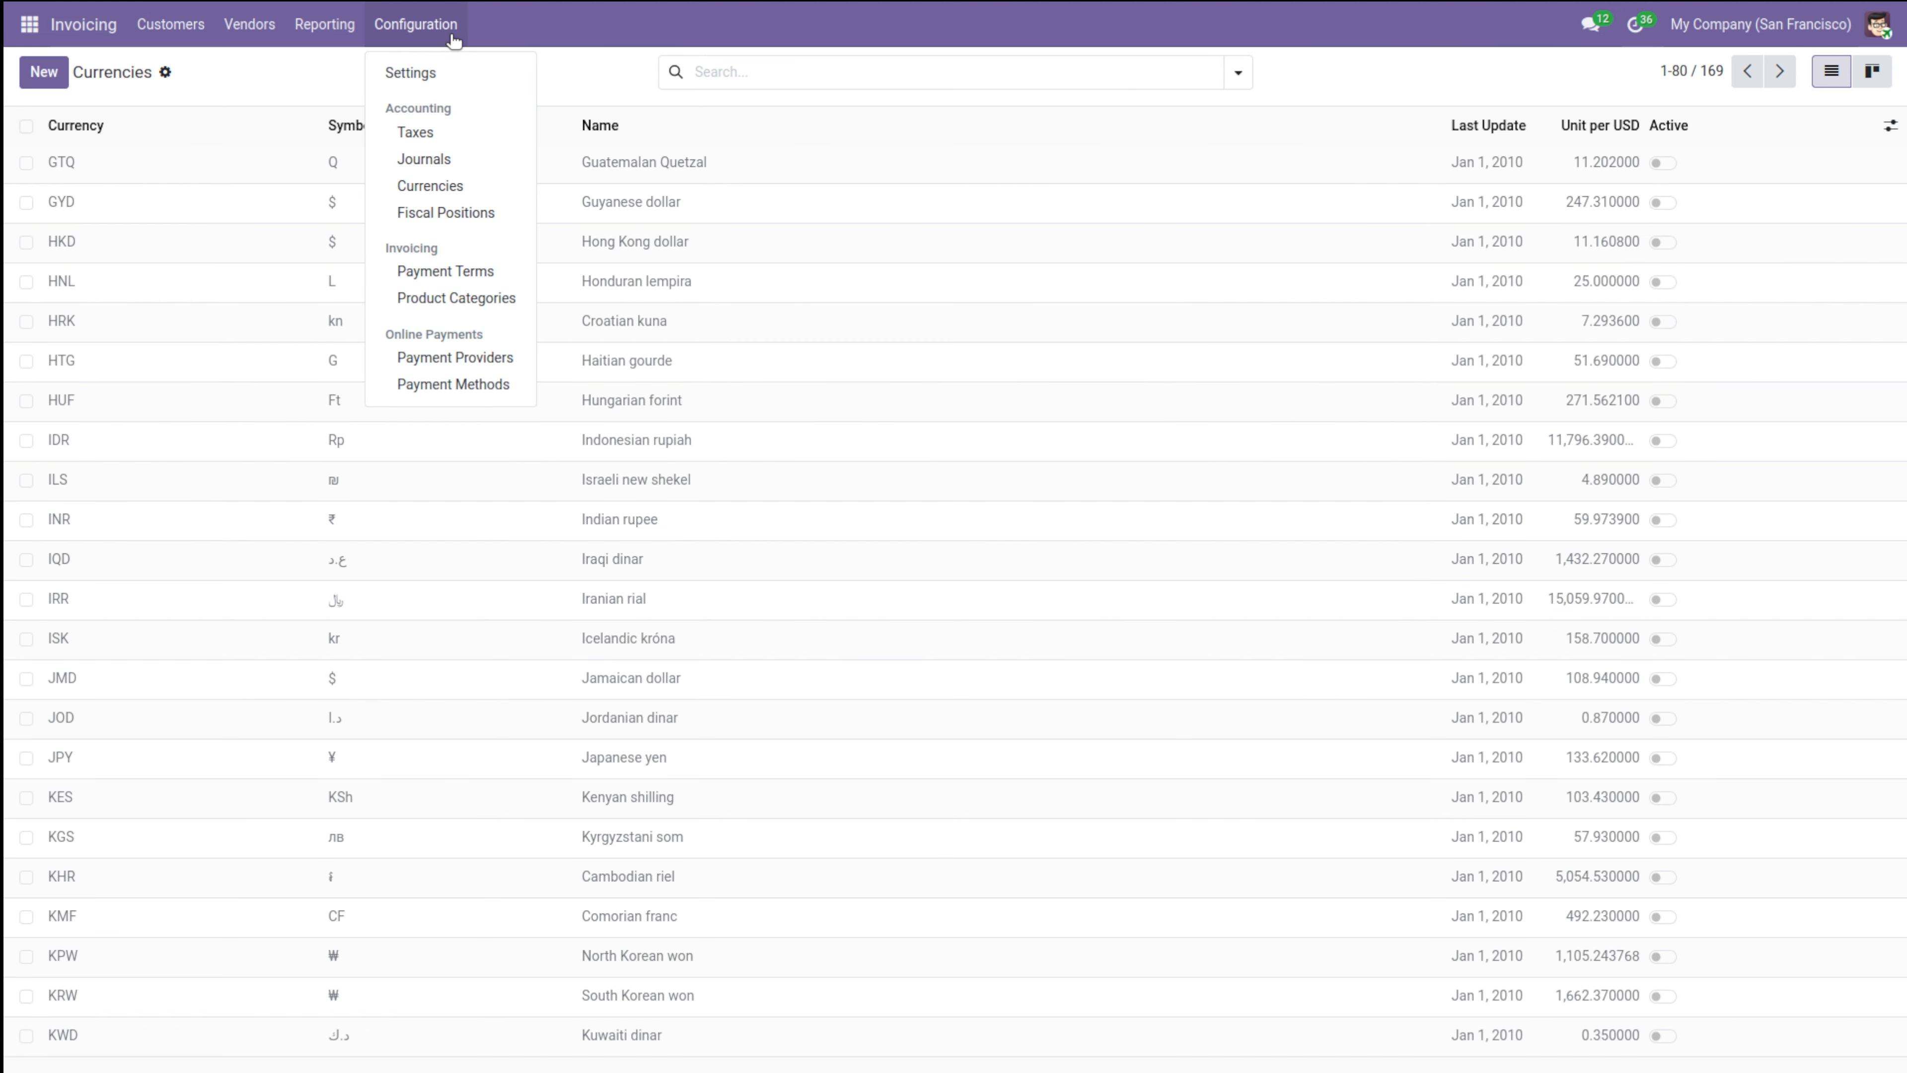
click(489, 218)
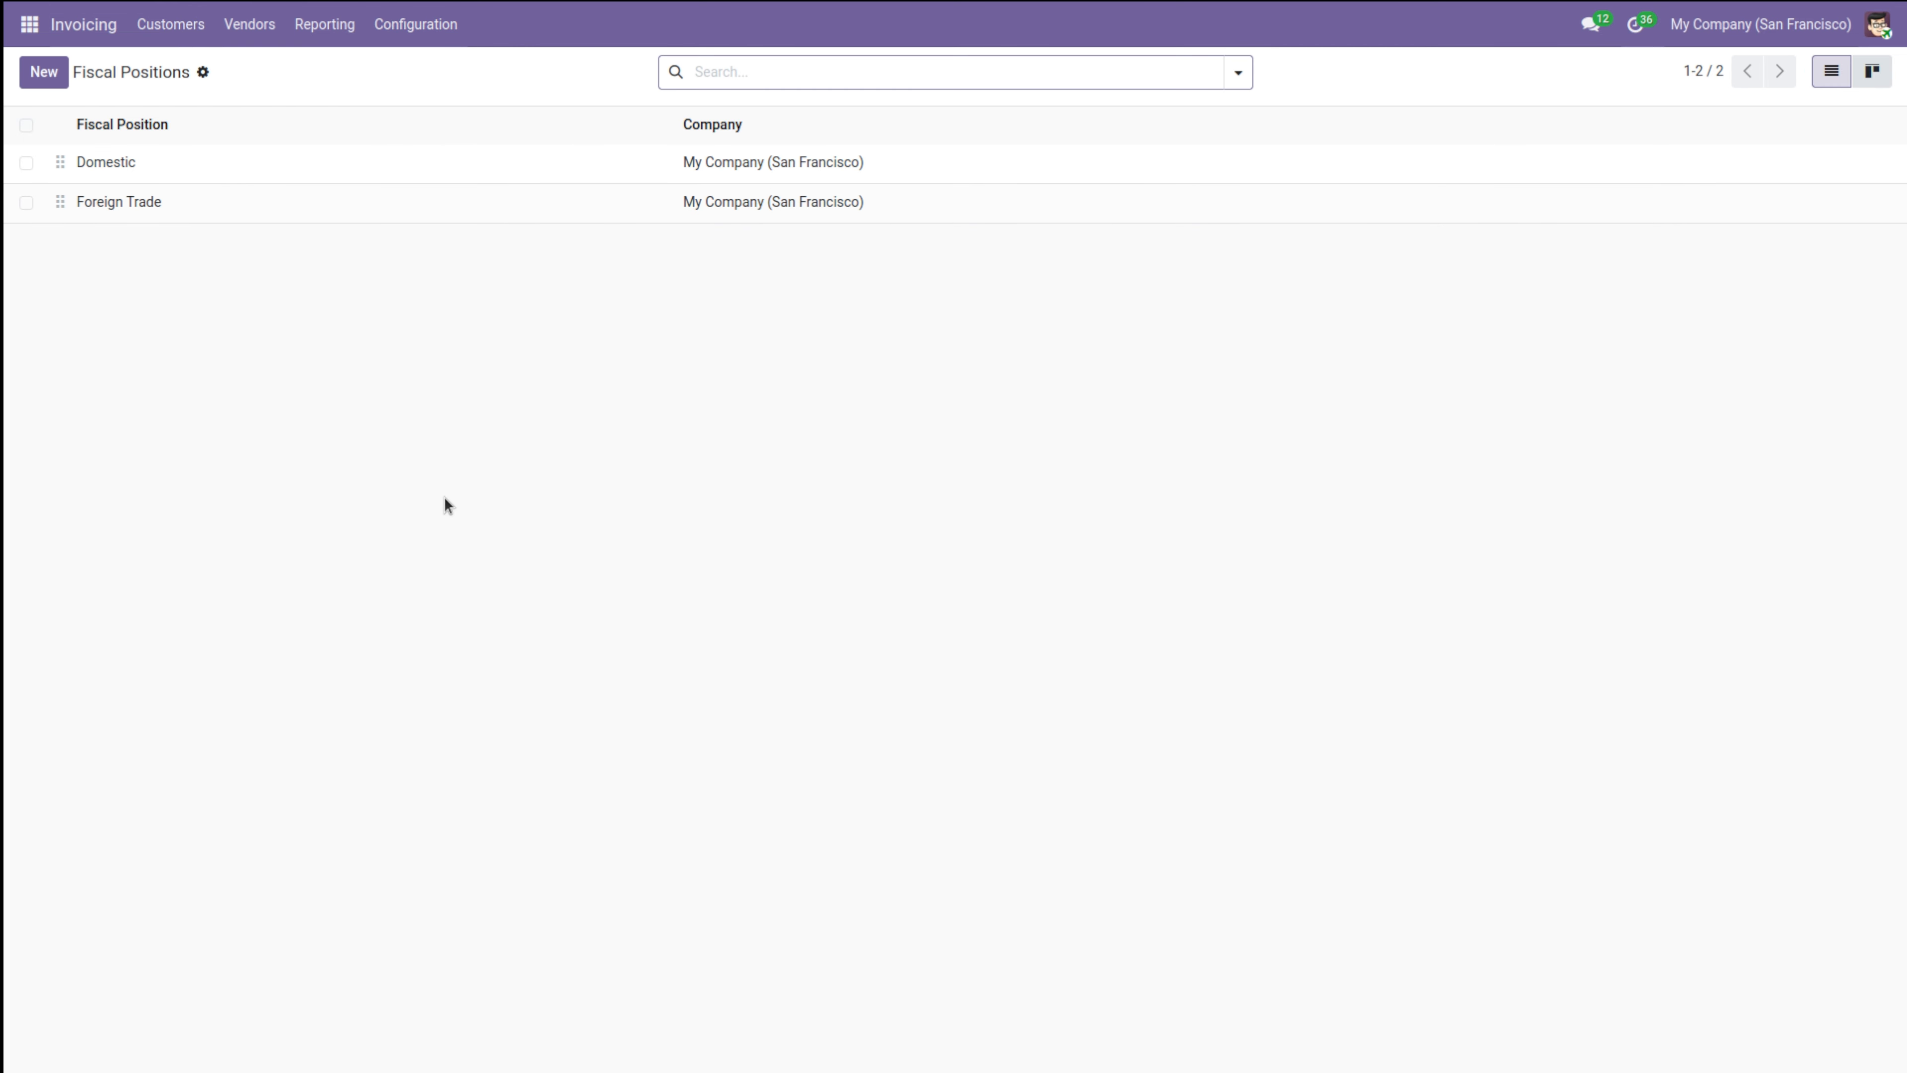
click(446, 170)
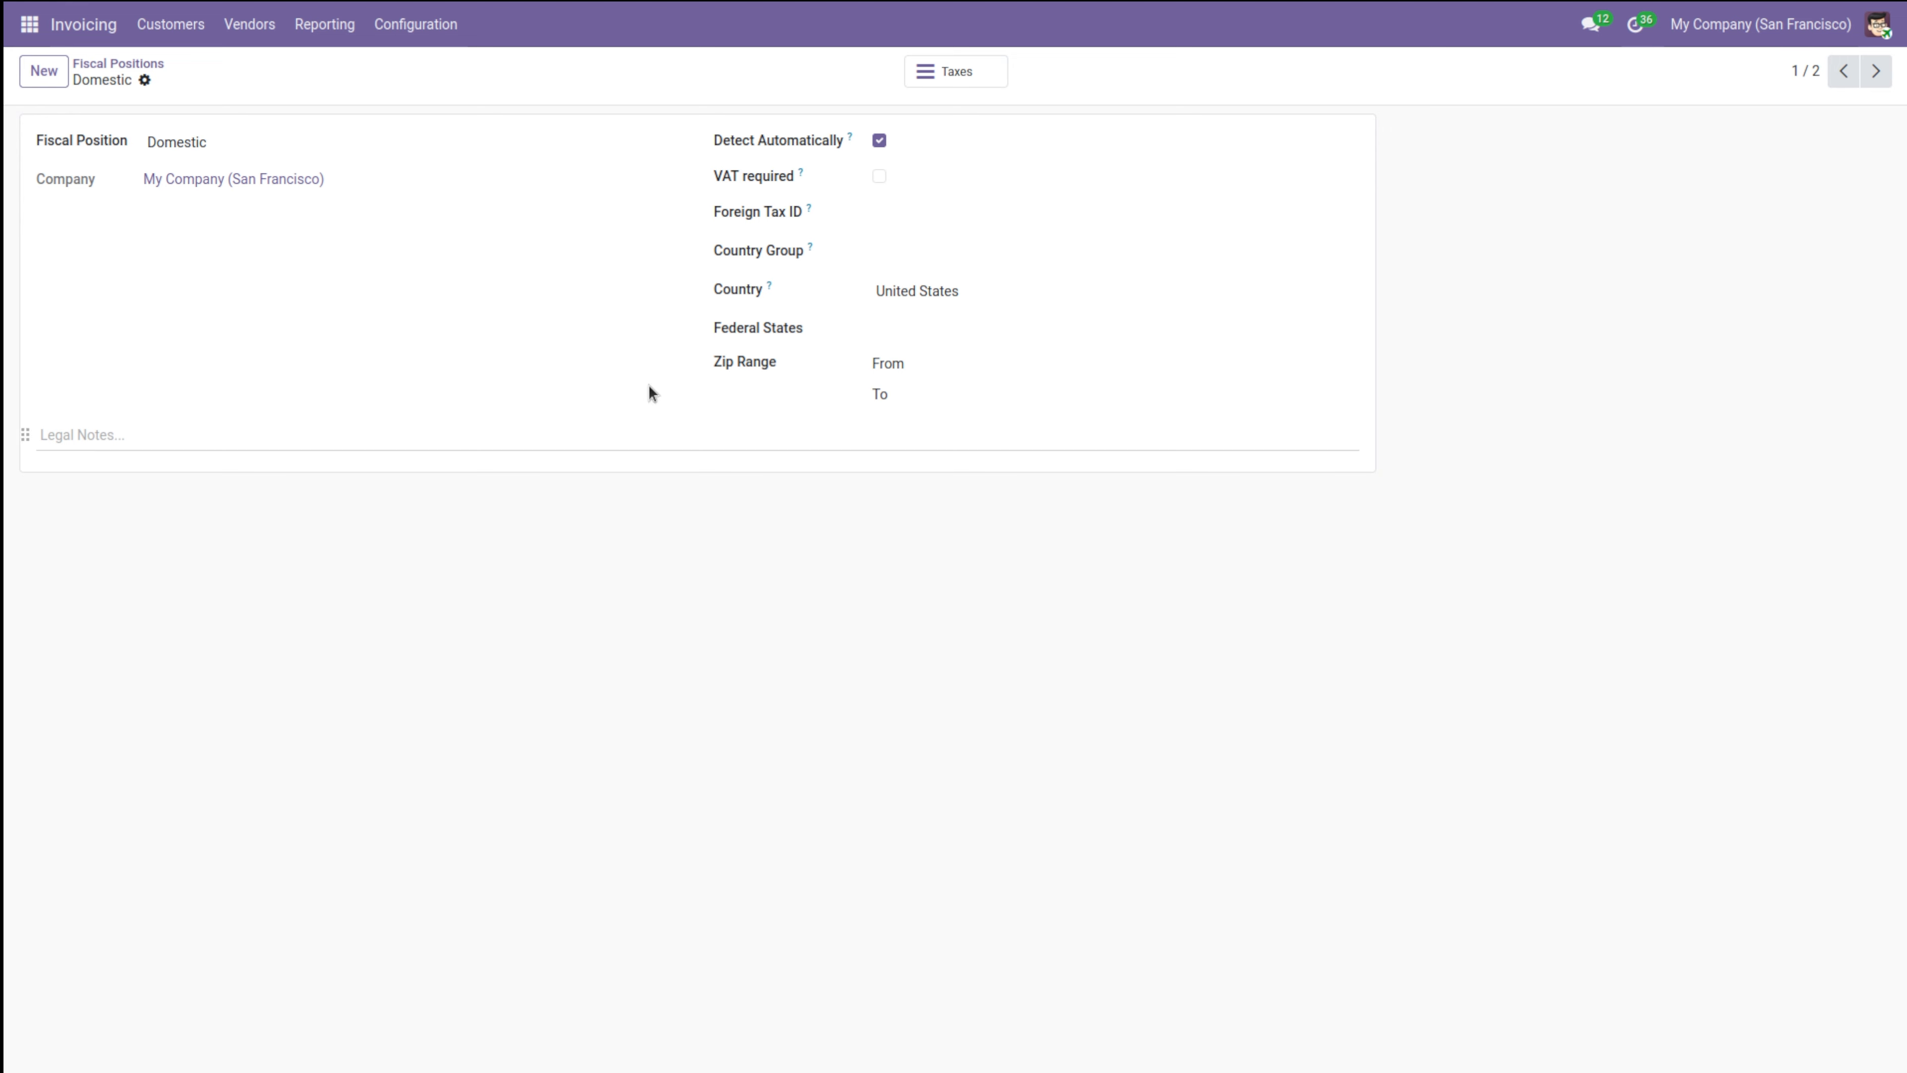
click(142, 66)
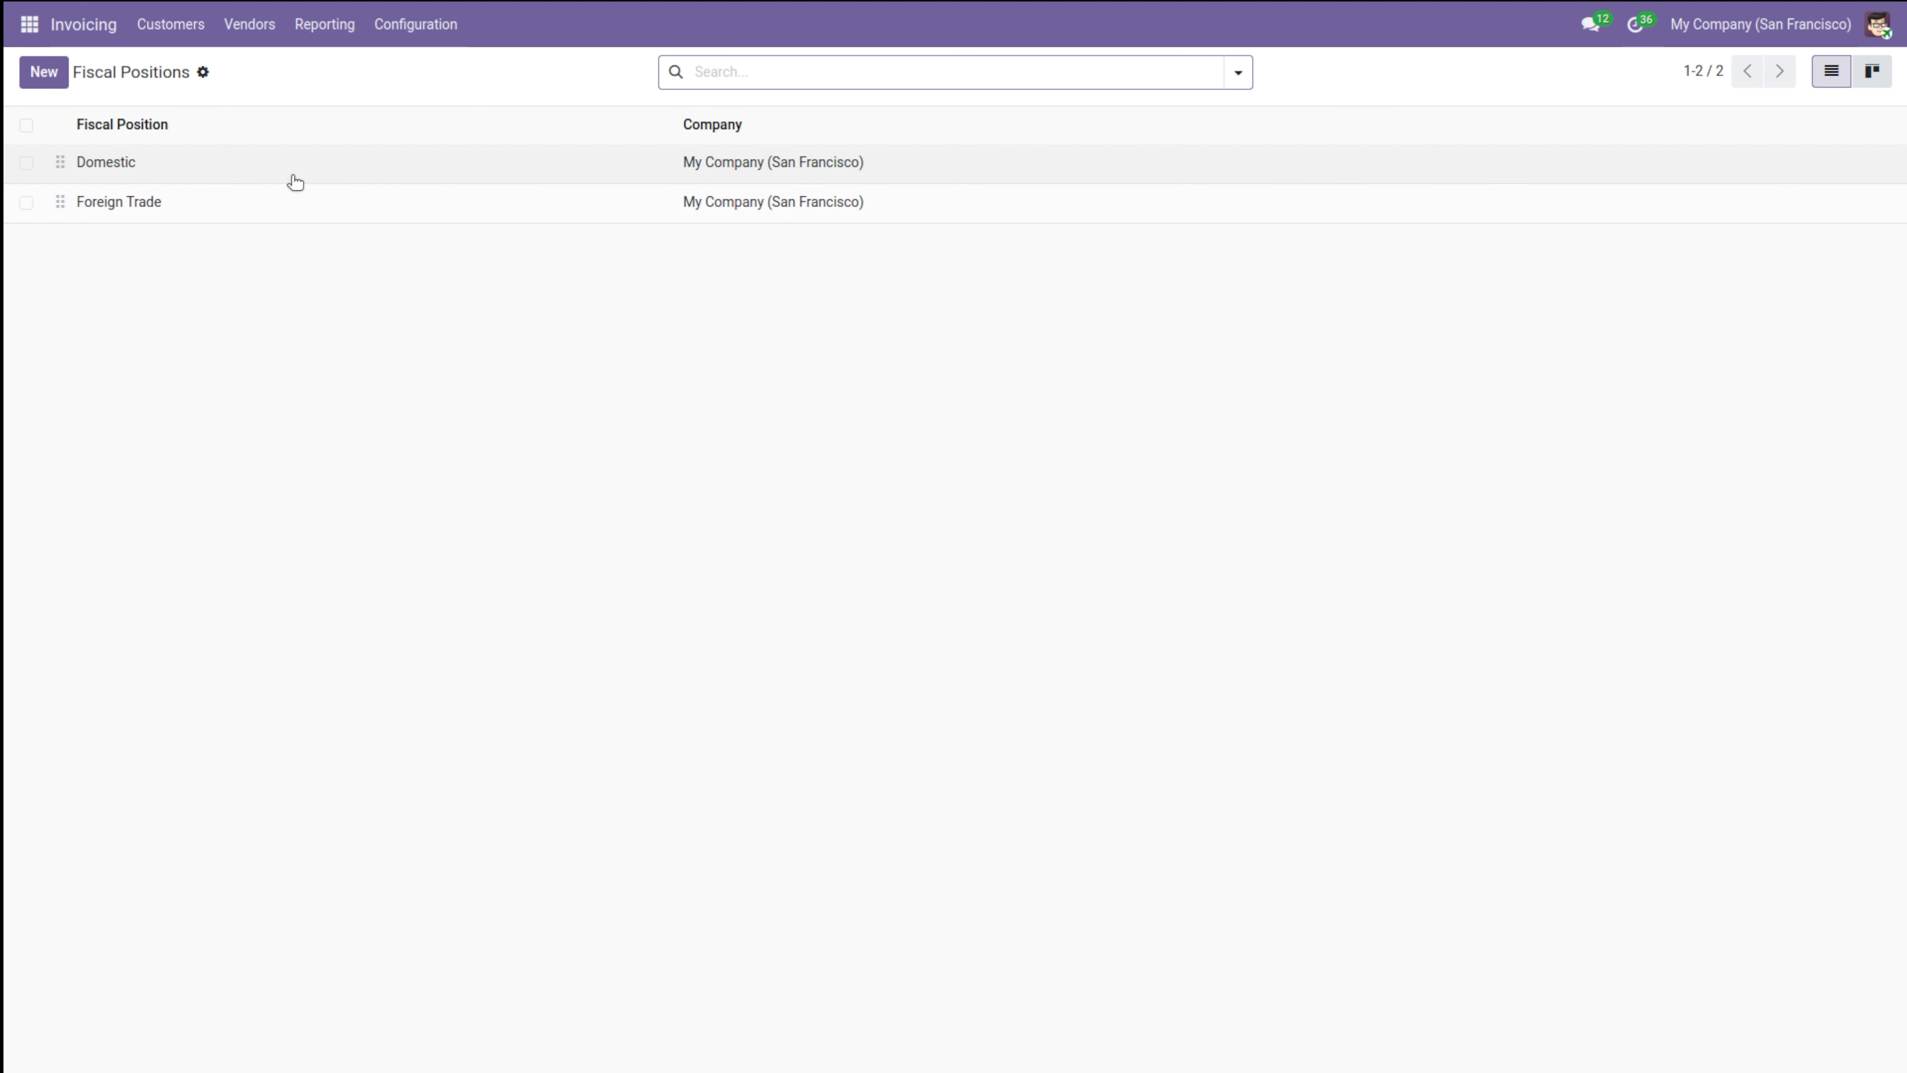
Review the payment terms, view the due terms of End of Following Month, and return to the list.
click(425, 35)
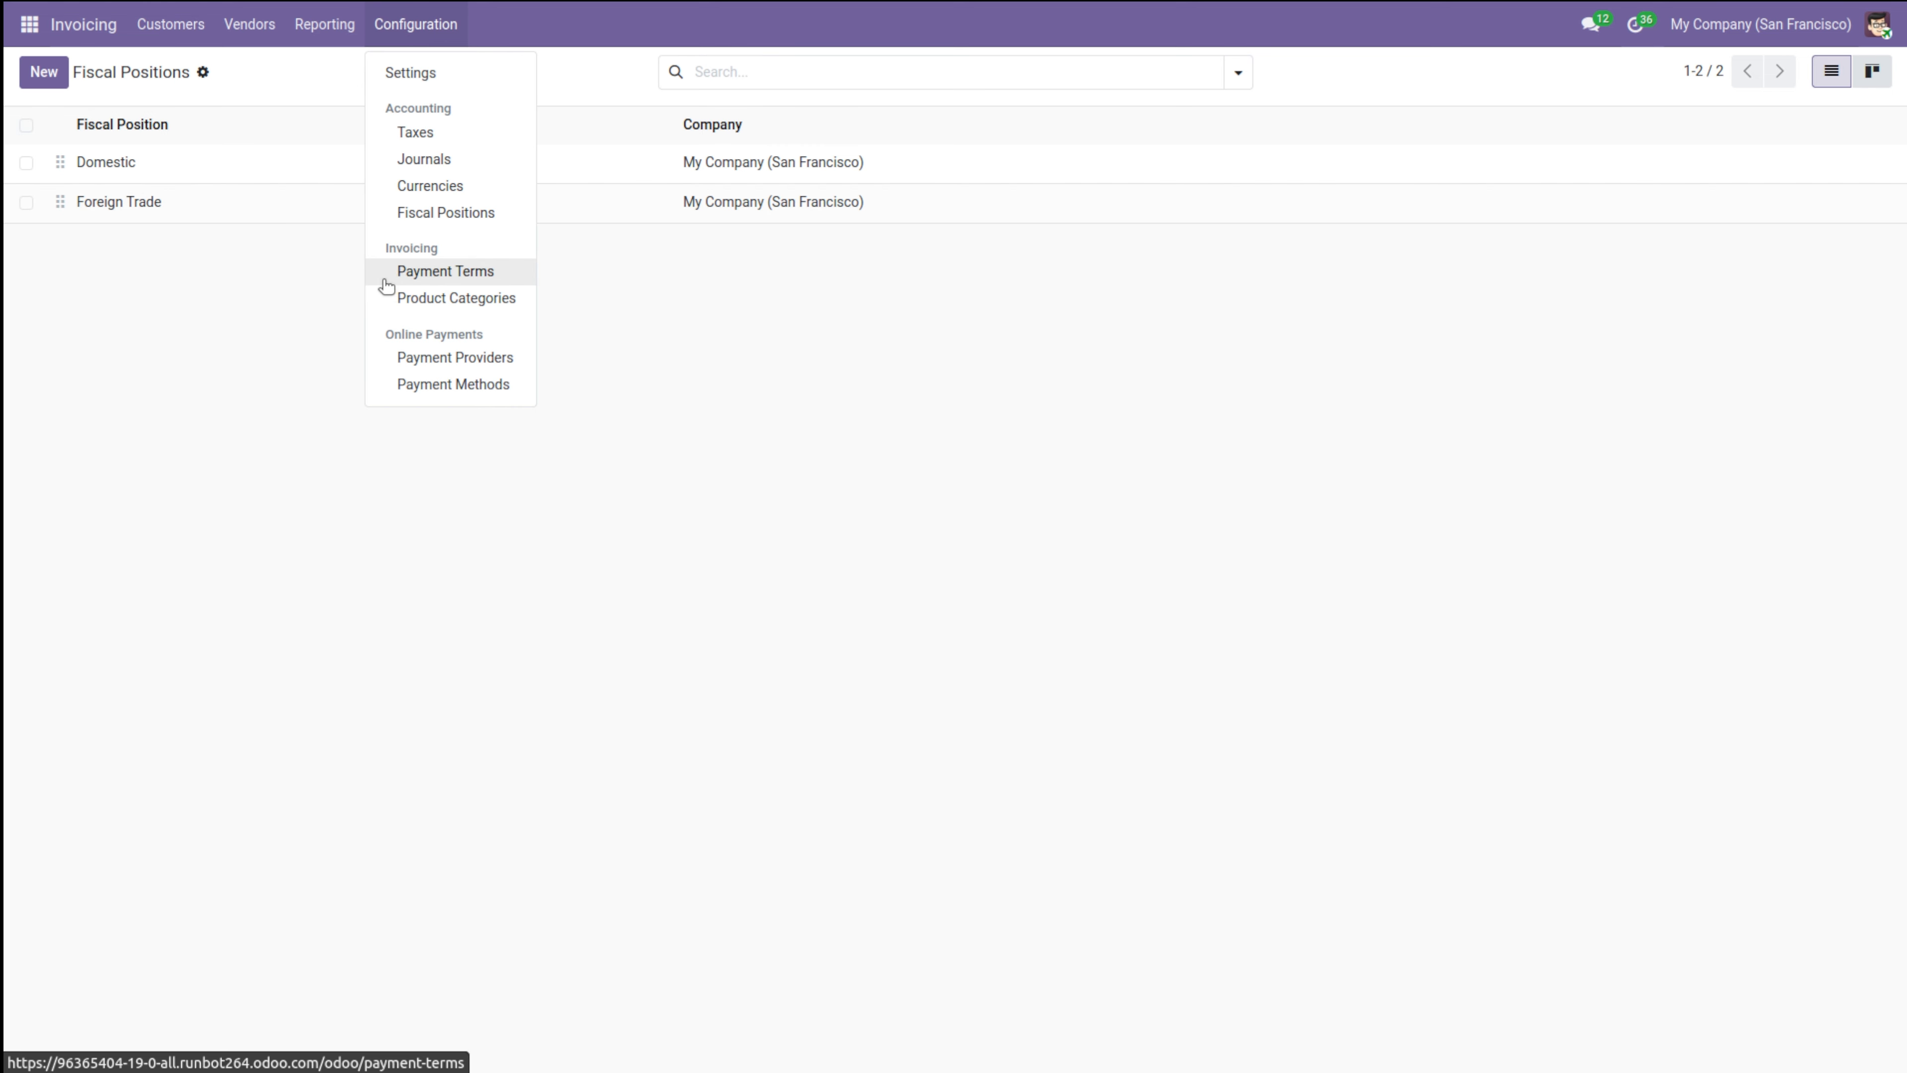
click(471, 269)
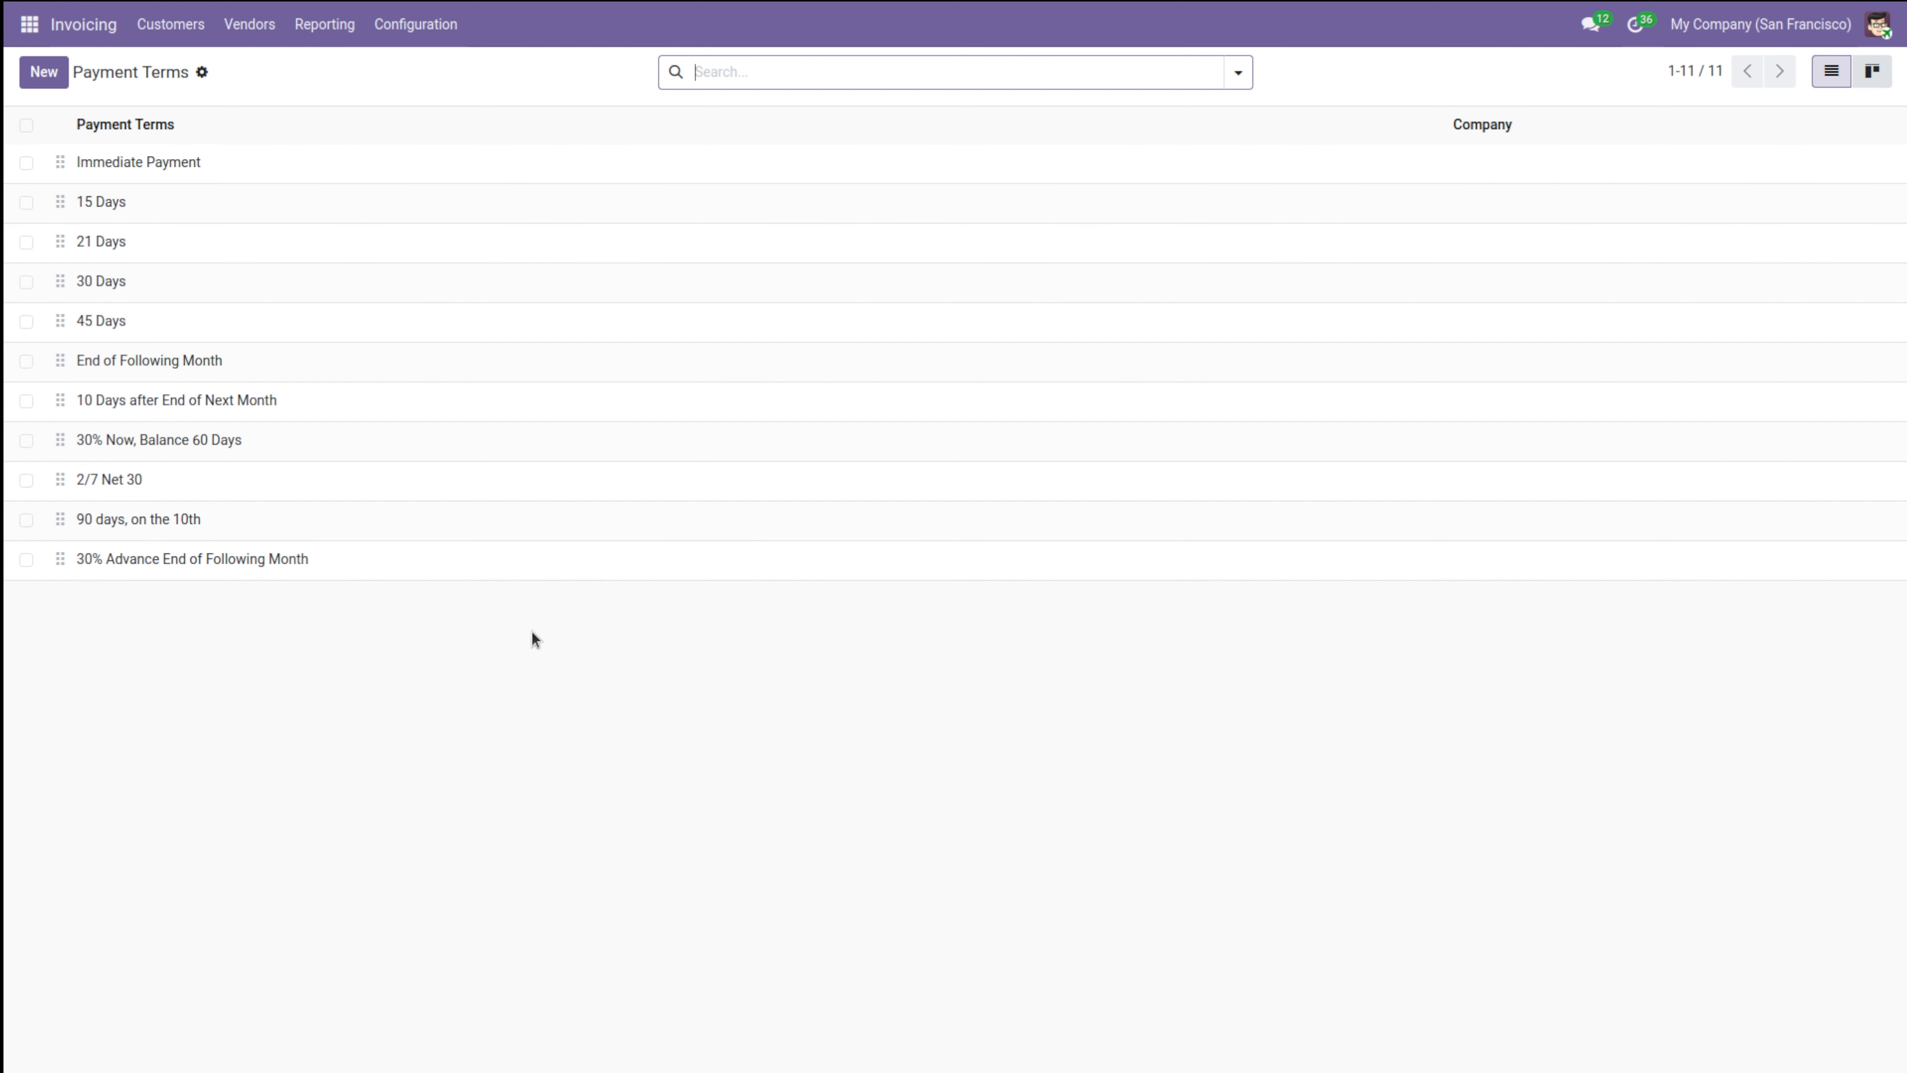
click(362, 364)
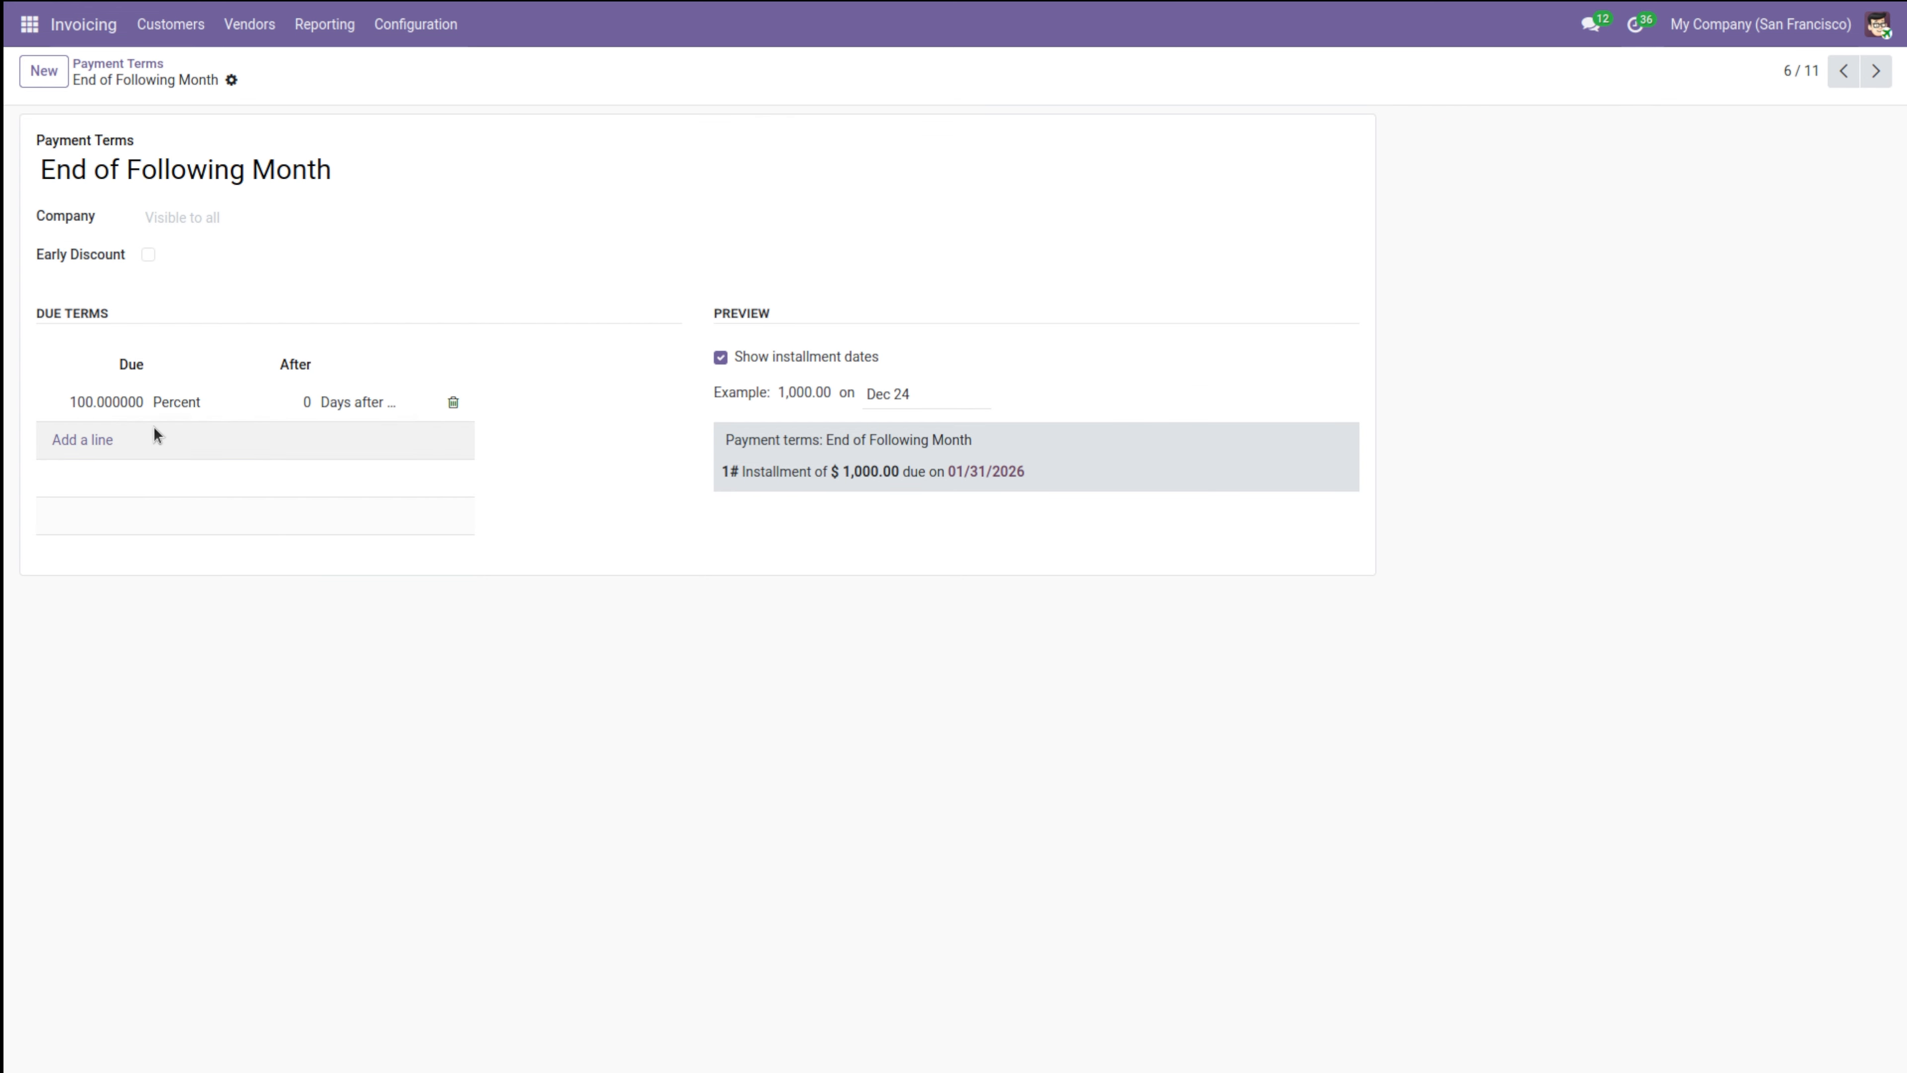
click(116, 65)
Review the configured product categories and the available online payment providers.
click(396, 37)
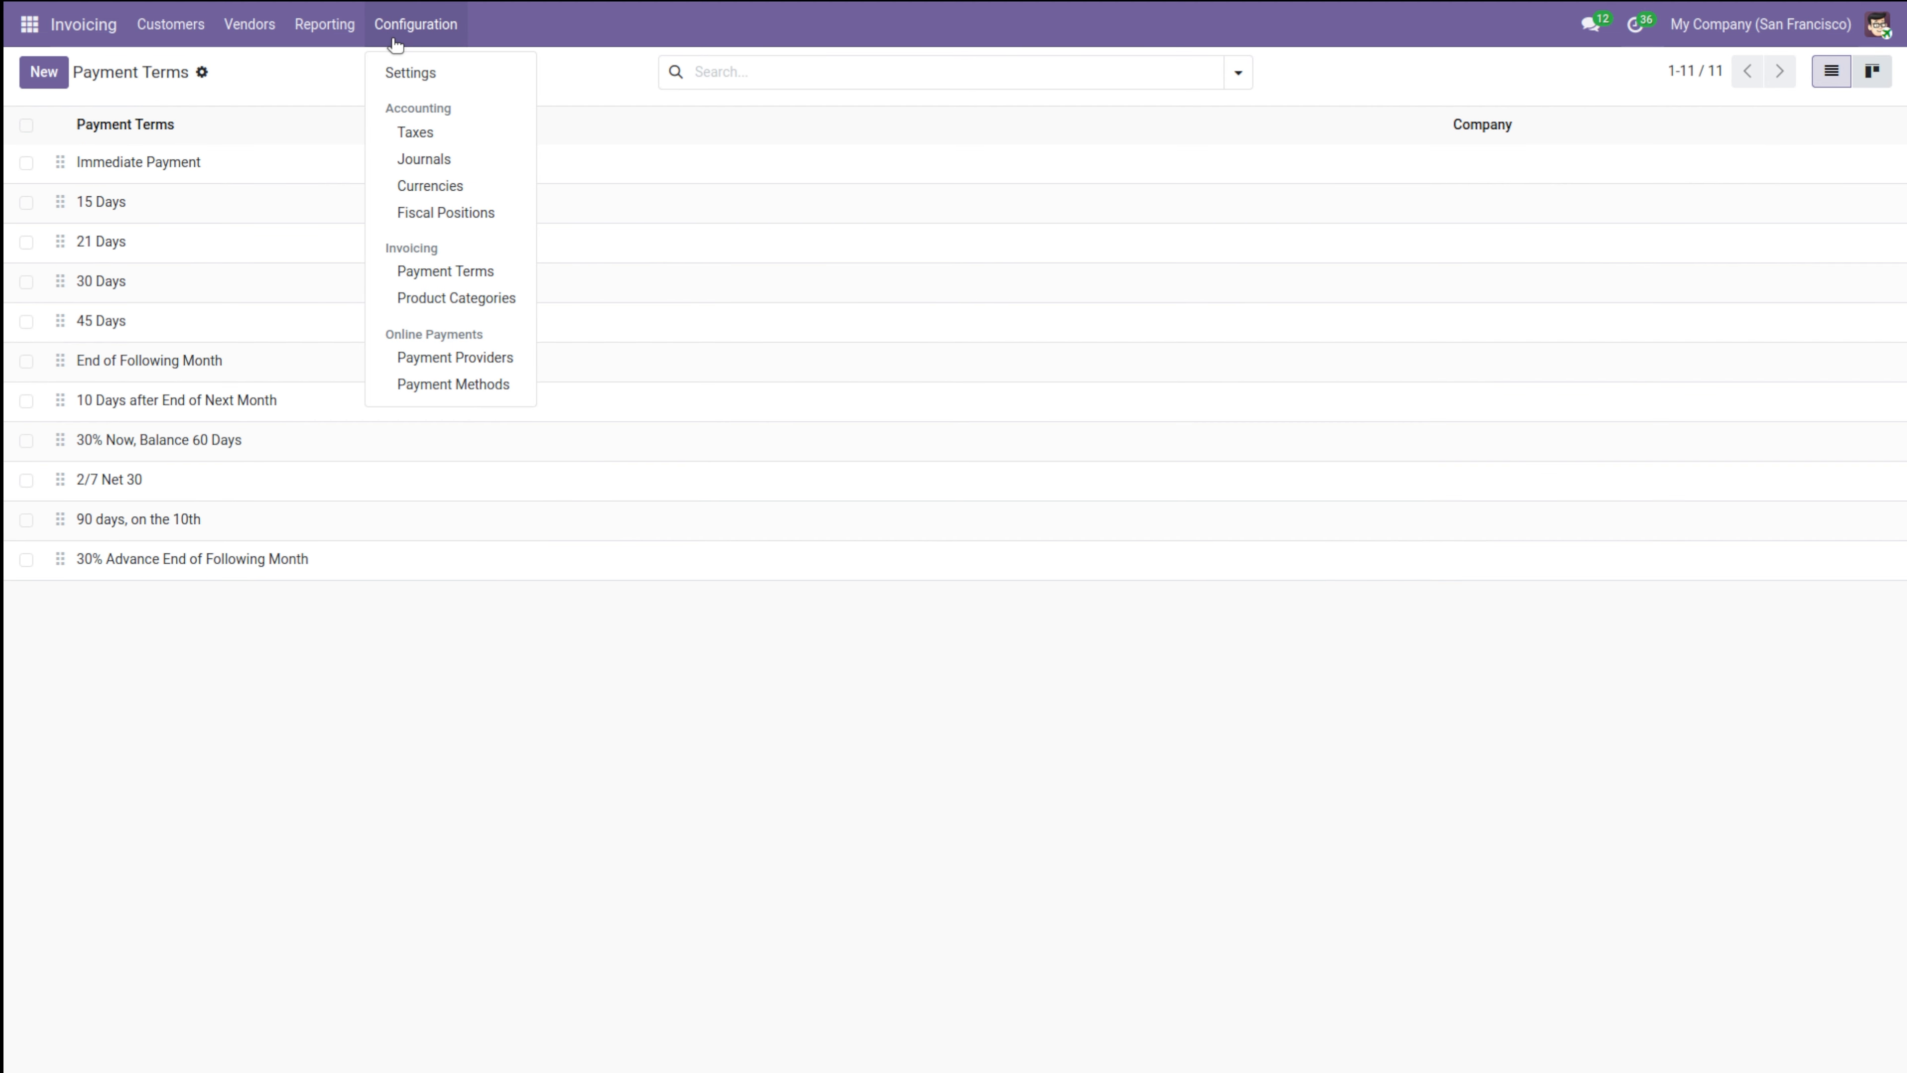
click(475, 300)
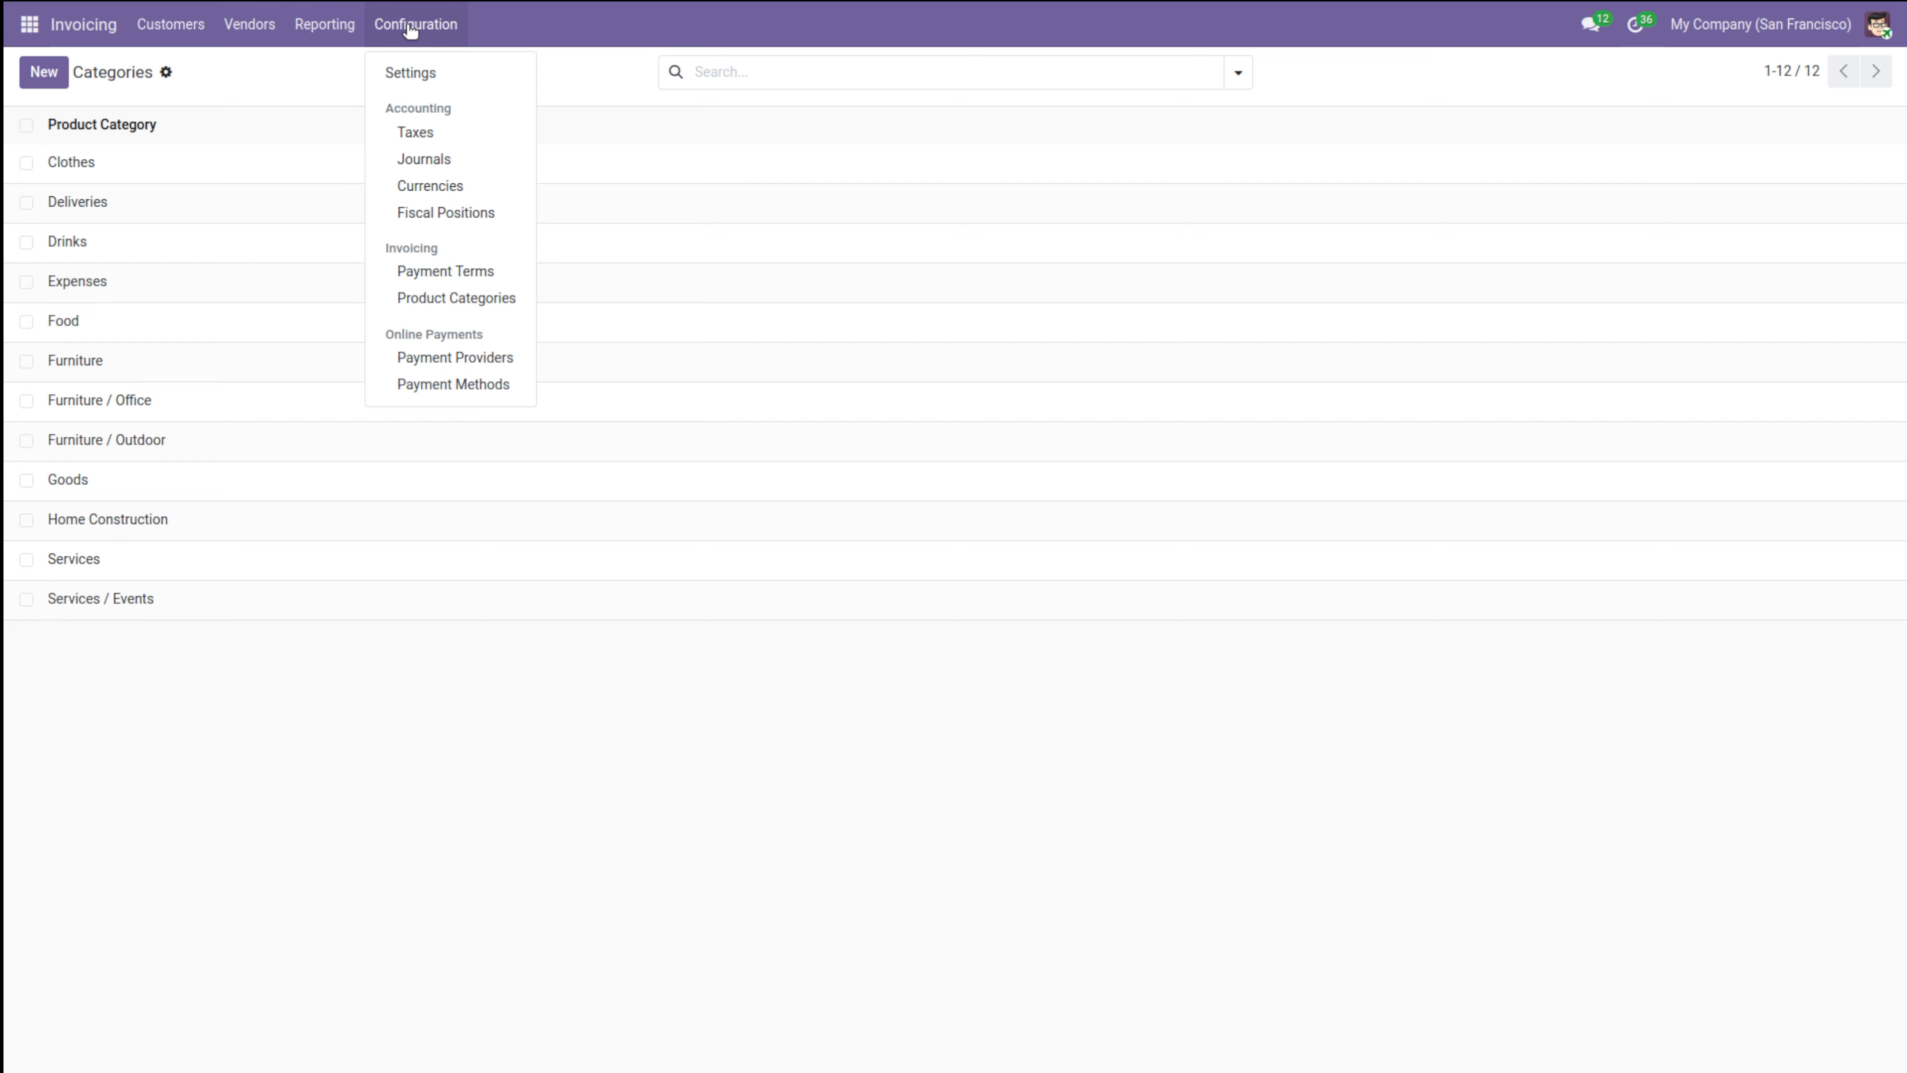
click(472, 356)
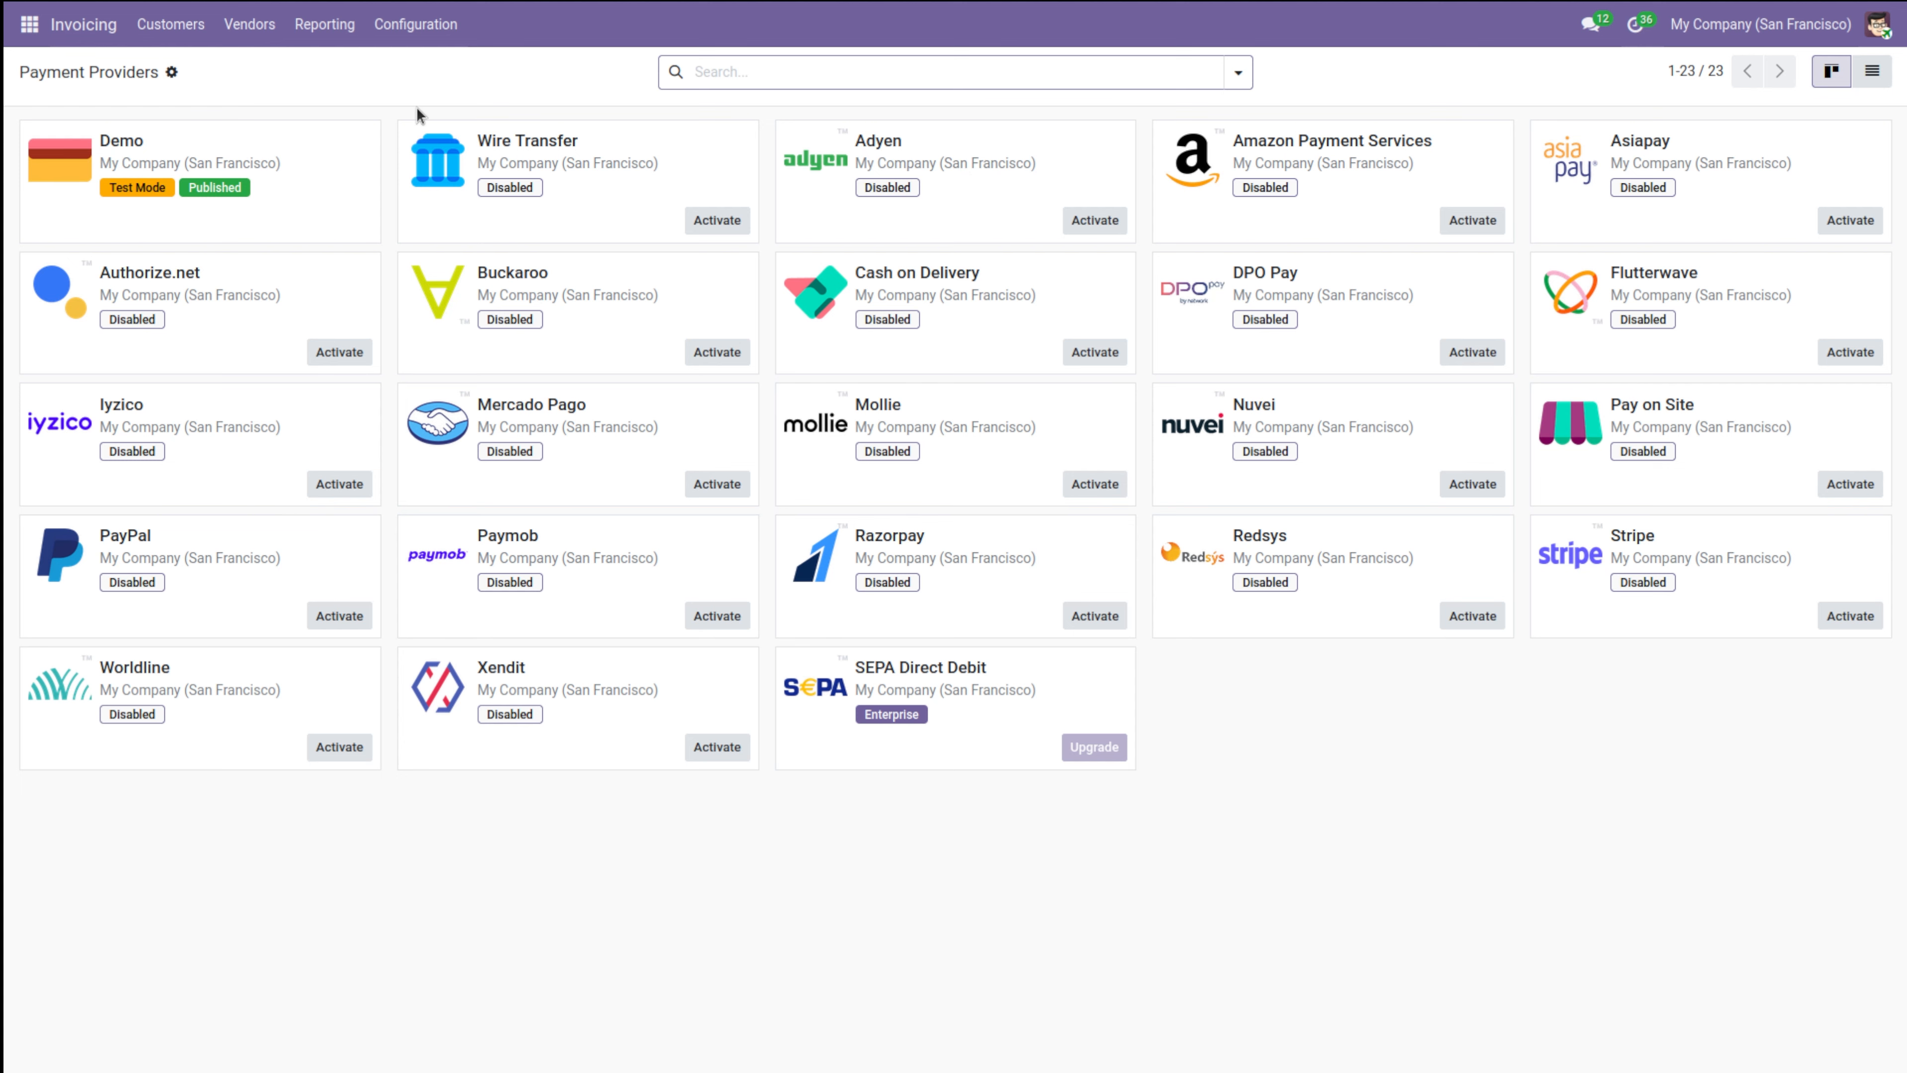
Review the payment methods and check the fields on a blank payment method form, leaving it without entries.
click(425, 34)
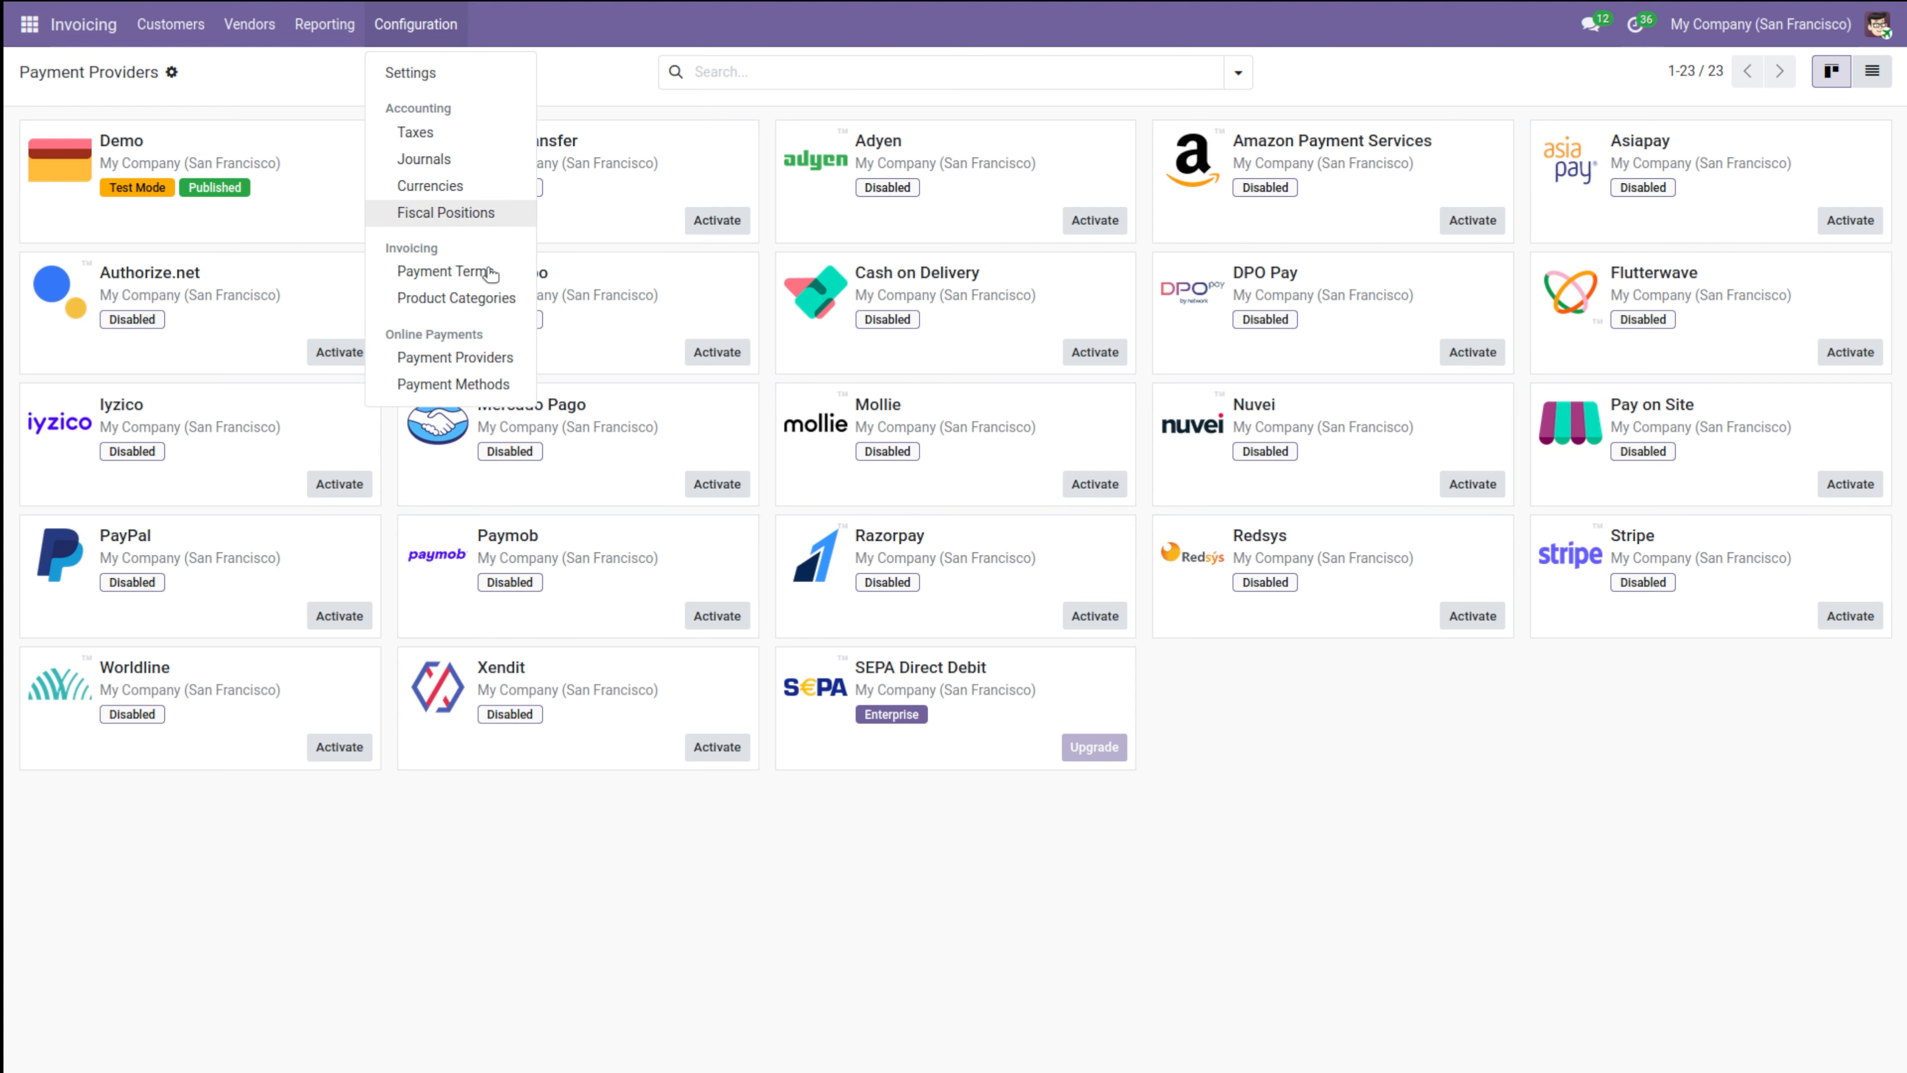
click(473, 396)
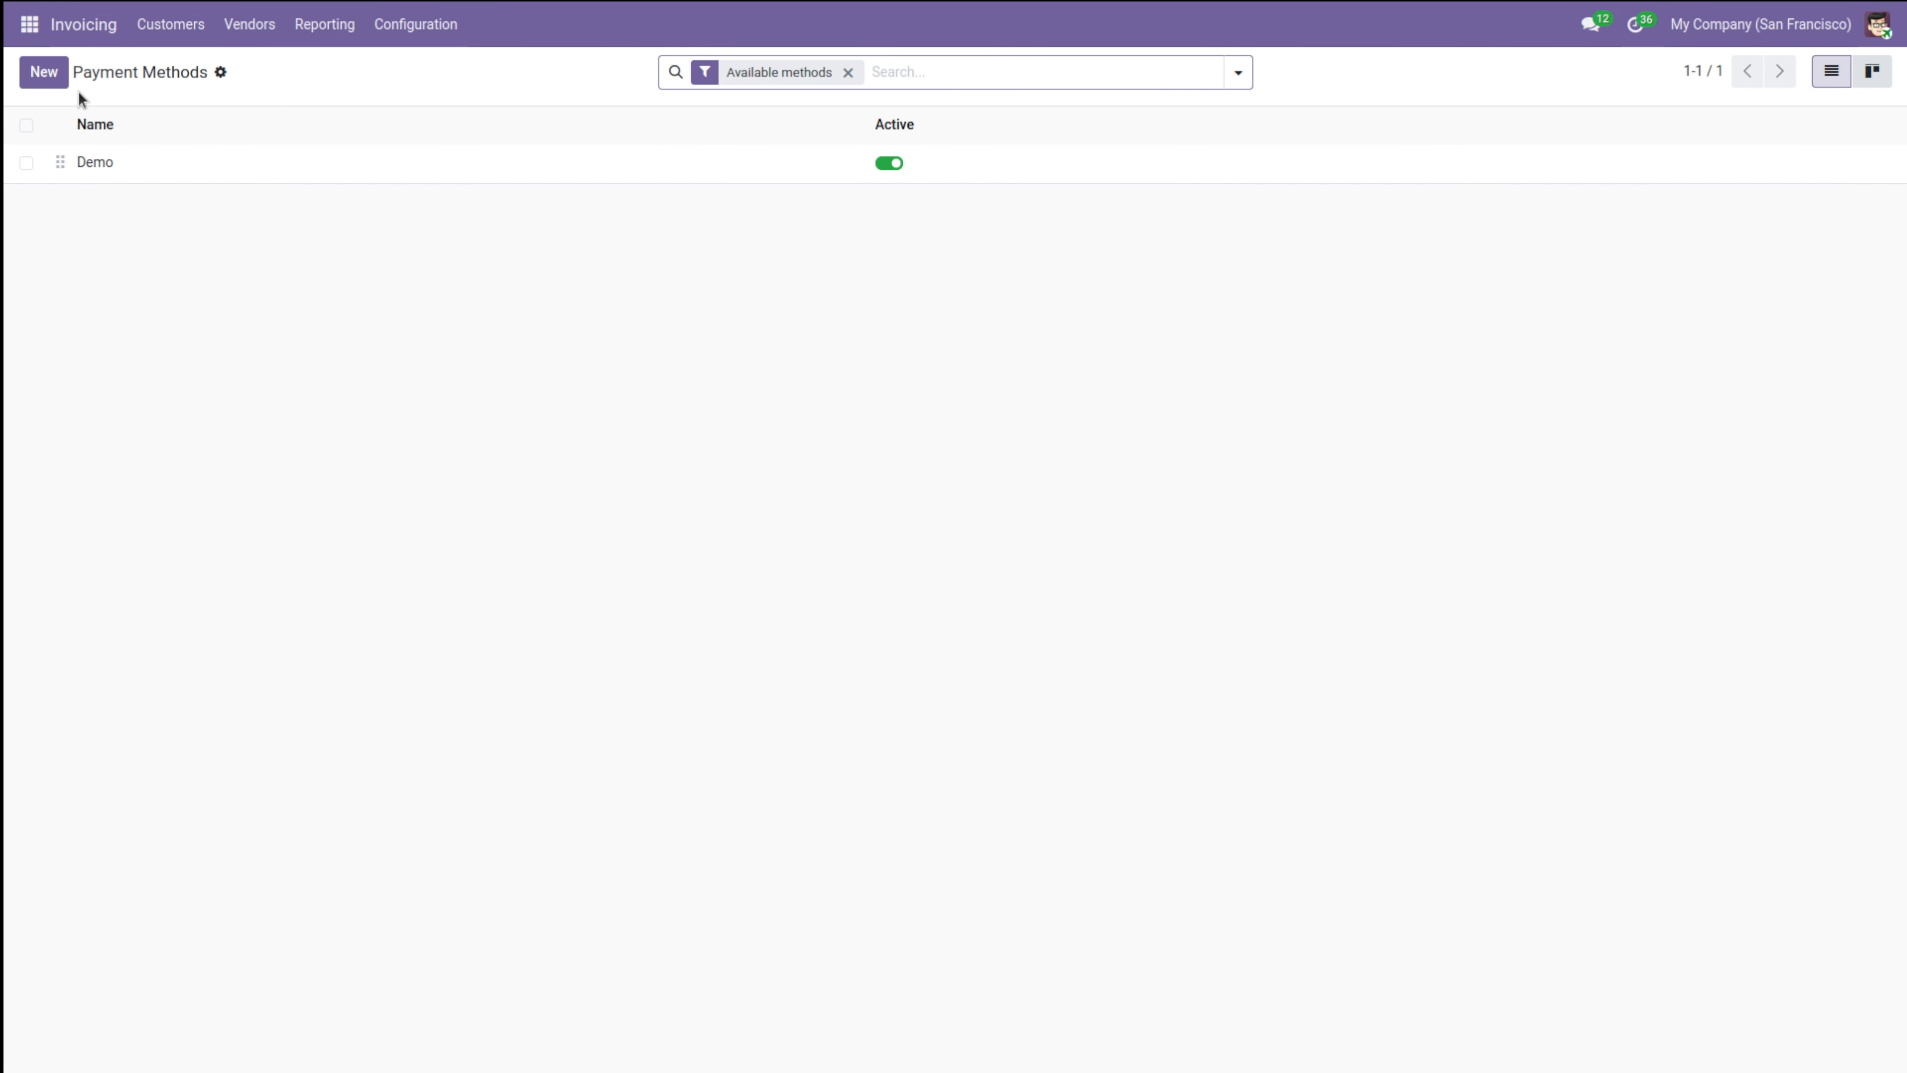
click(41, 70)
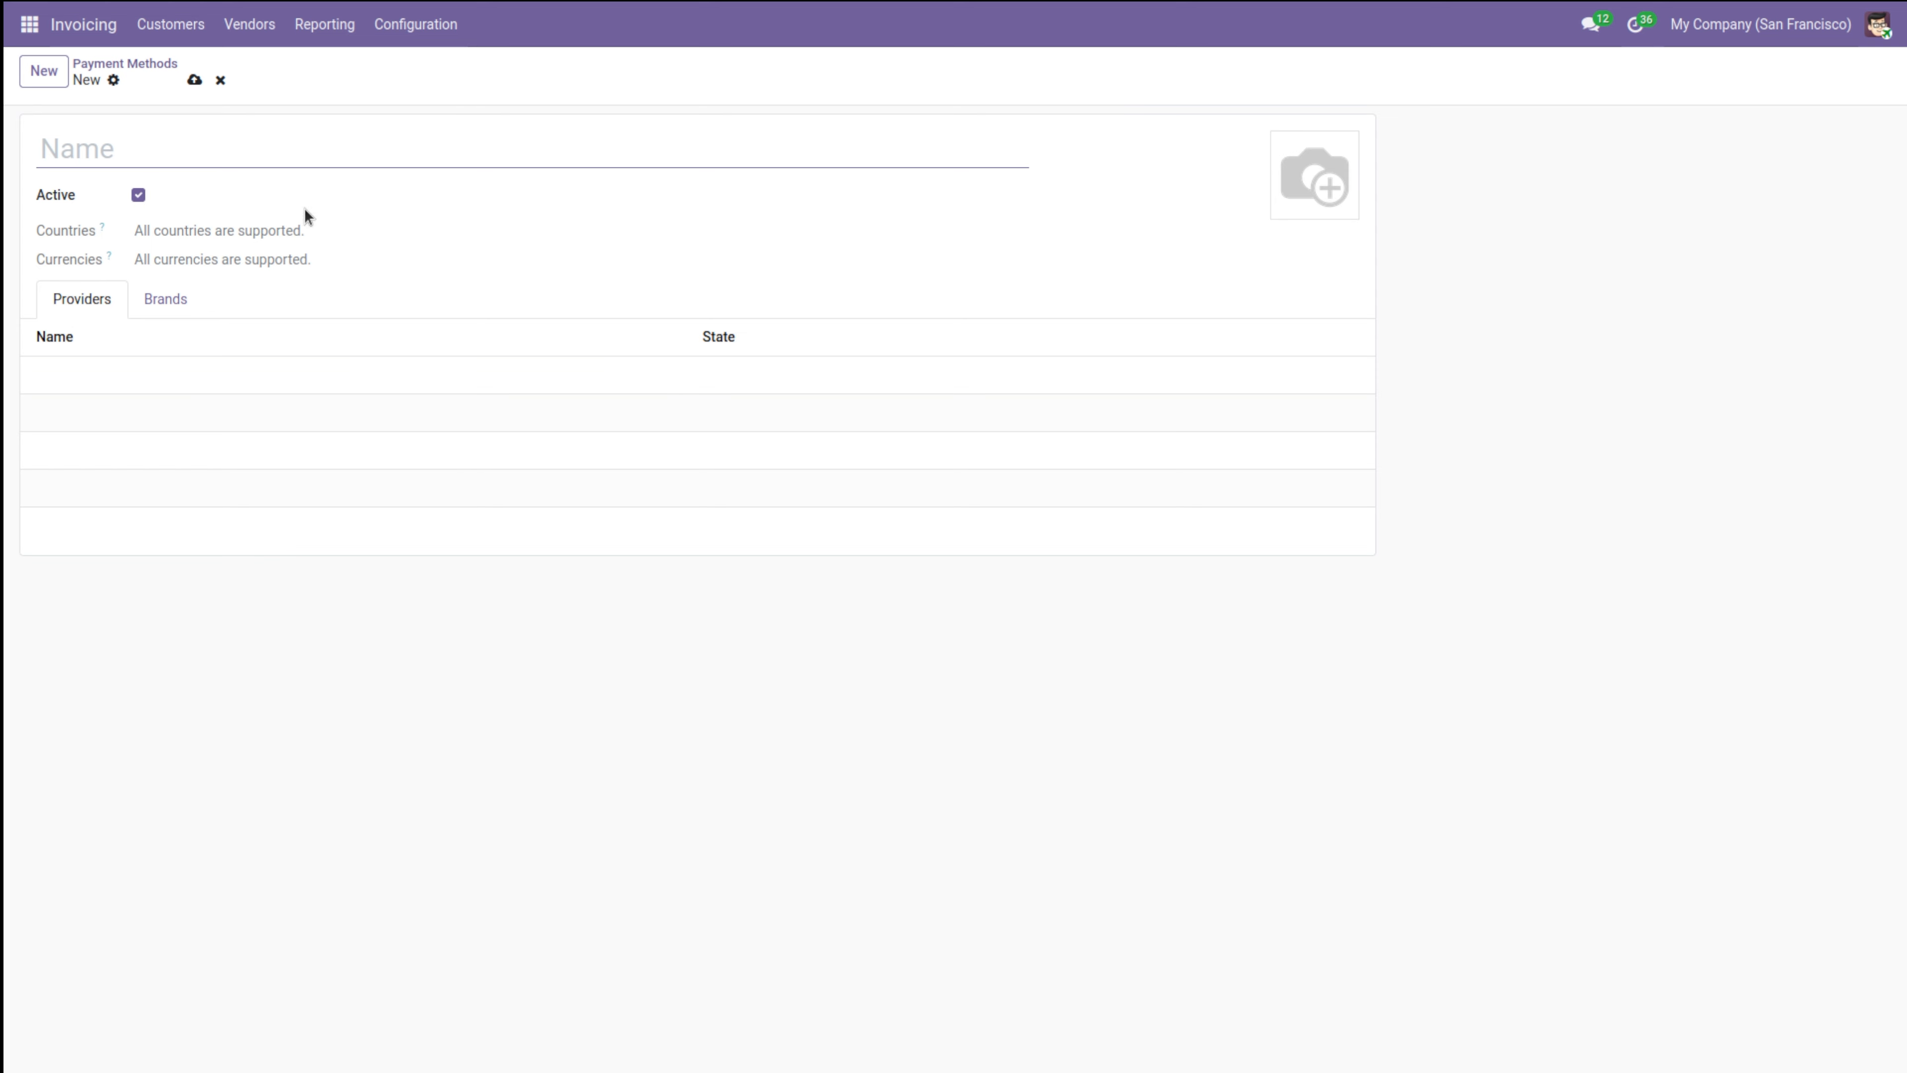
click(147, 62)
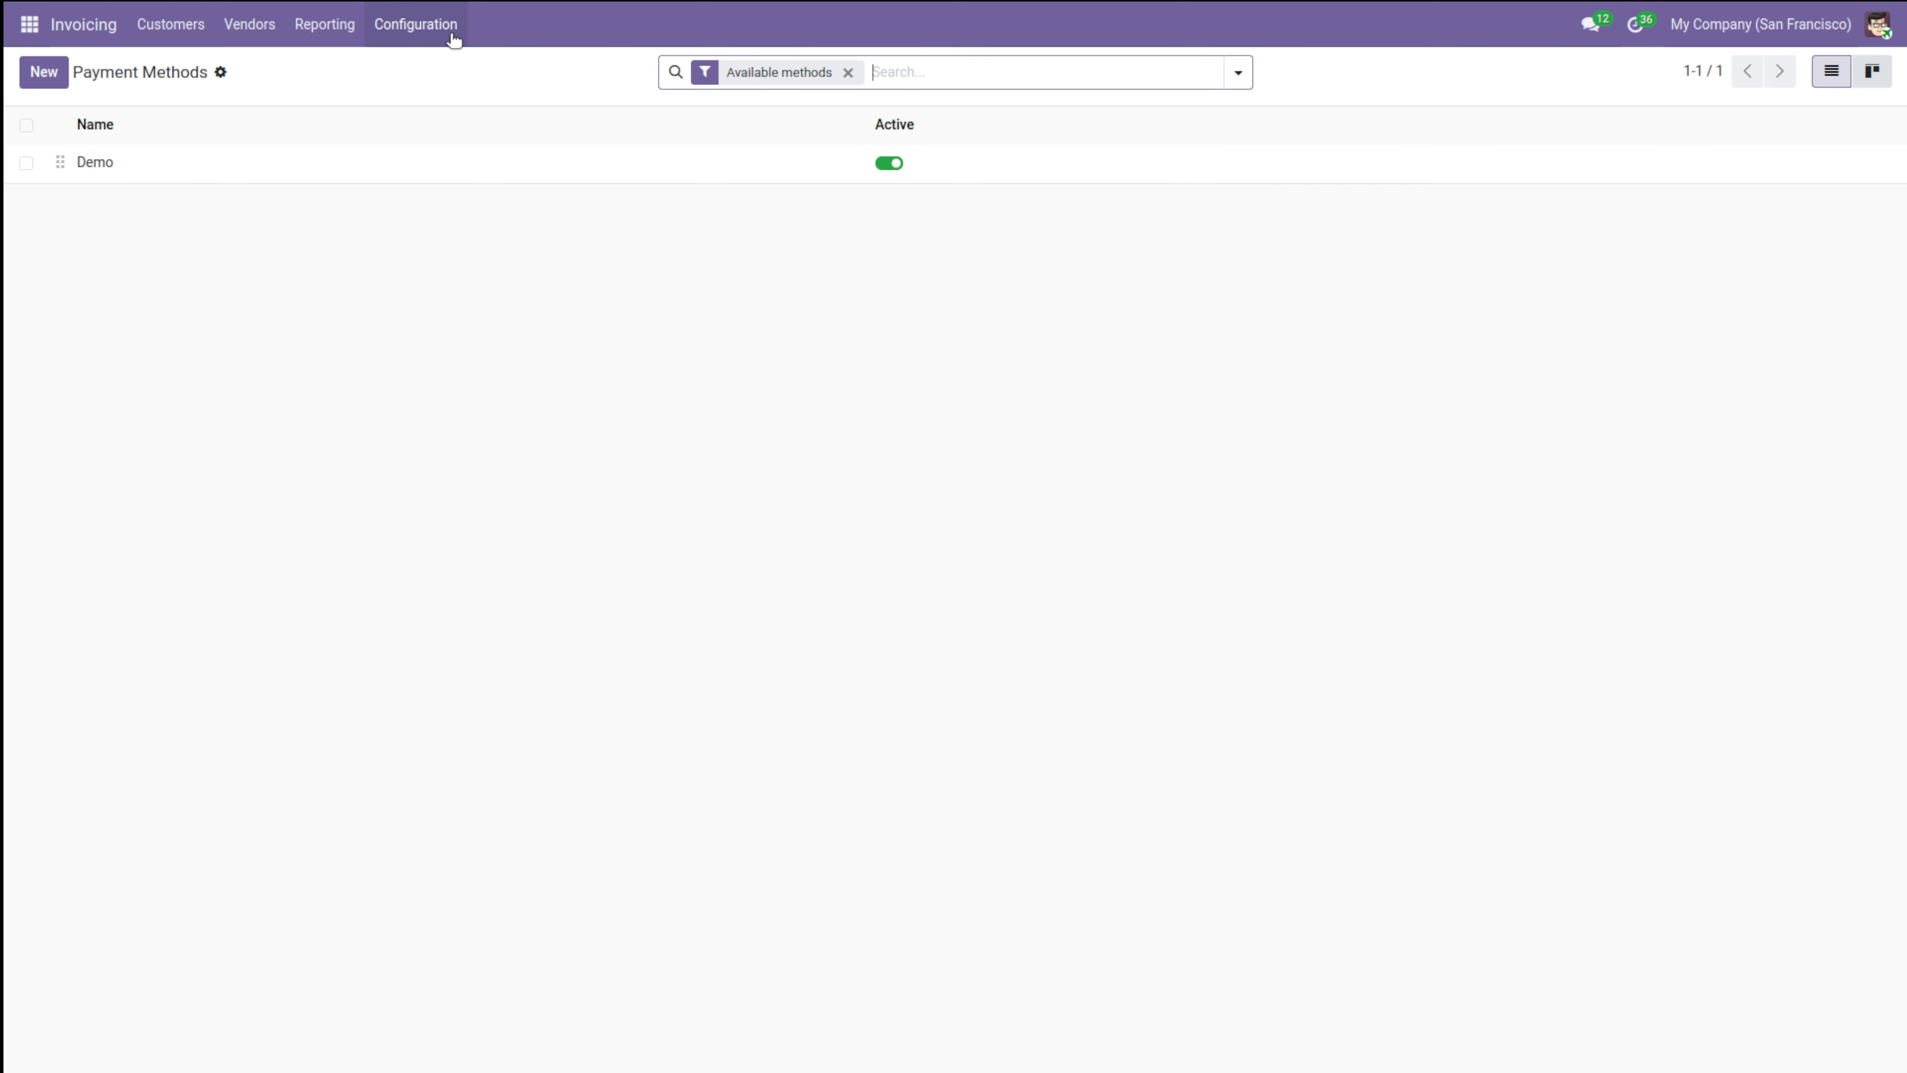
Review the Invoicing settings from fiscal localization, taxes and currencies through customer invoices, payments, vendor bills and Accounting Firms mode.
click(417, 34)
click(415, 38)
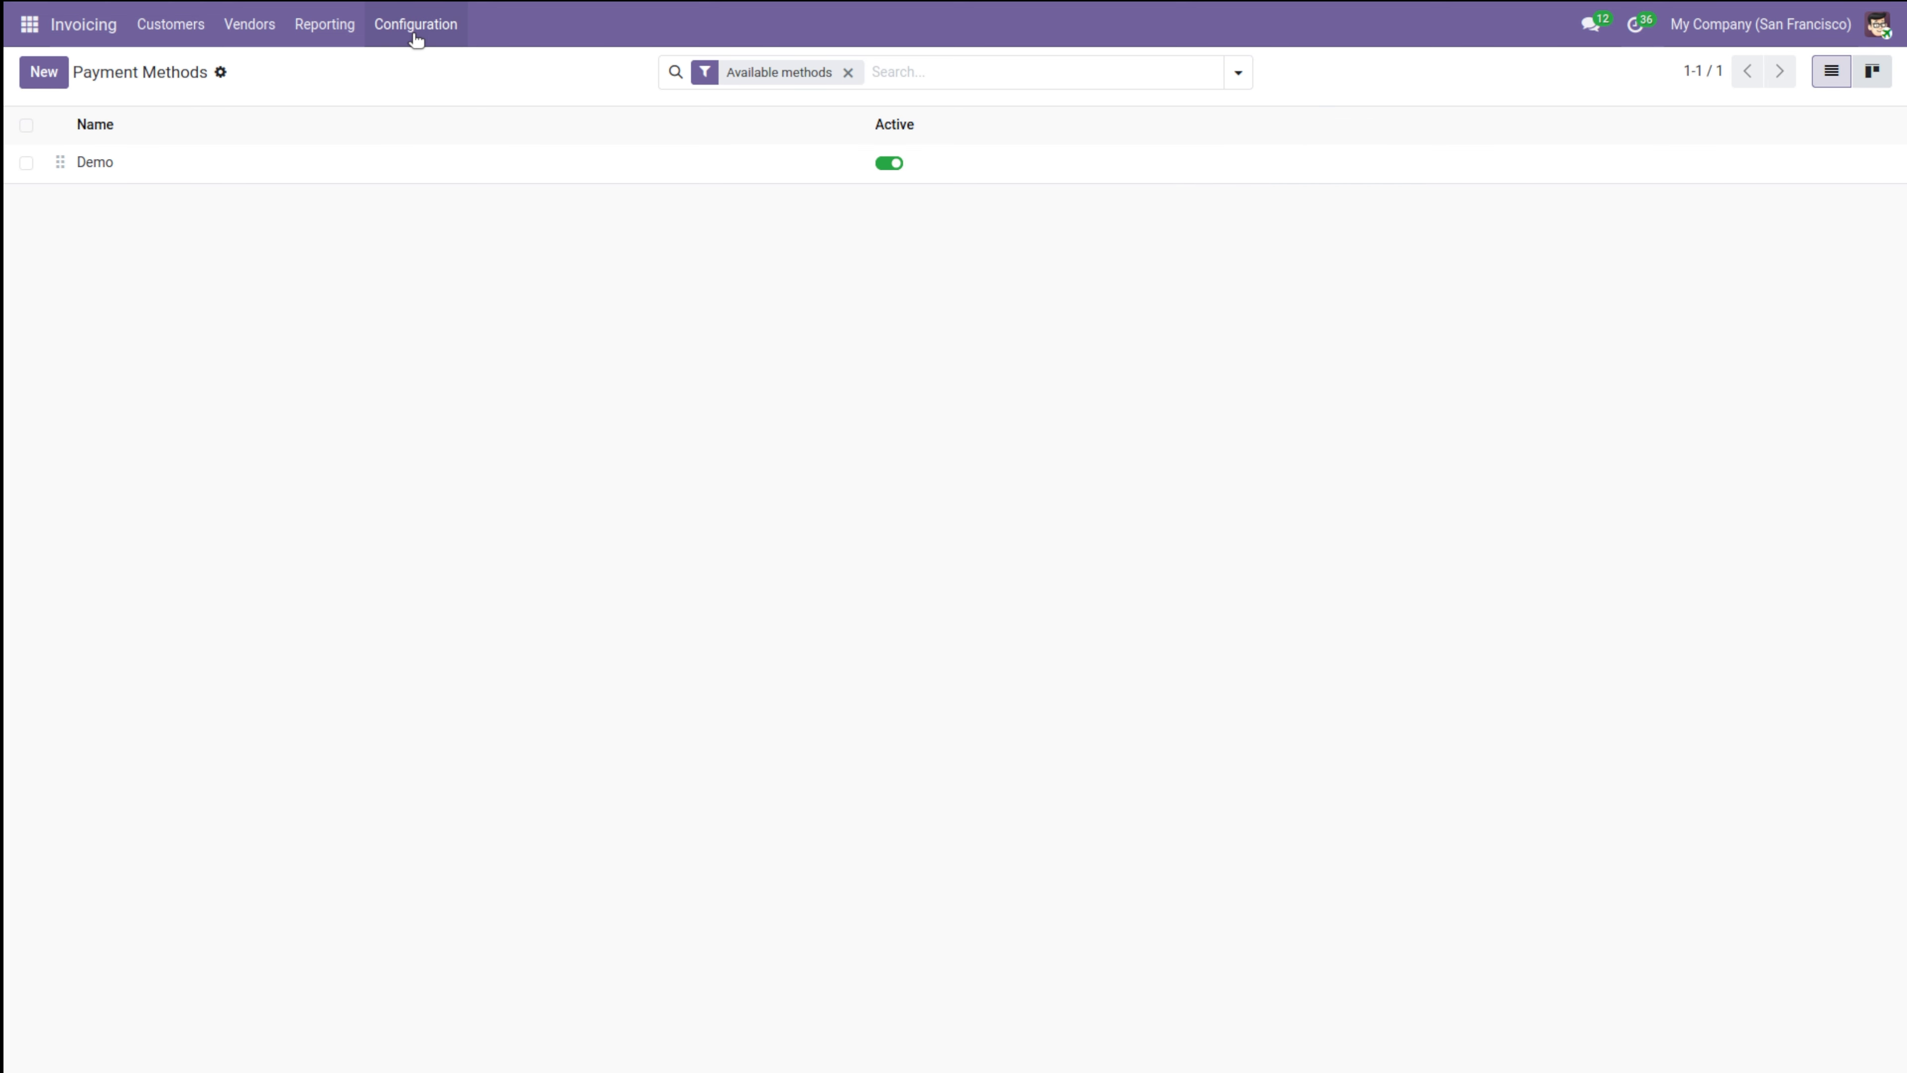
click(415, 39)
click(426, 71)
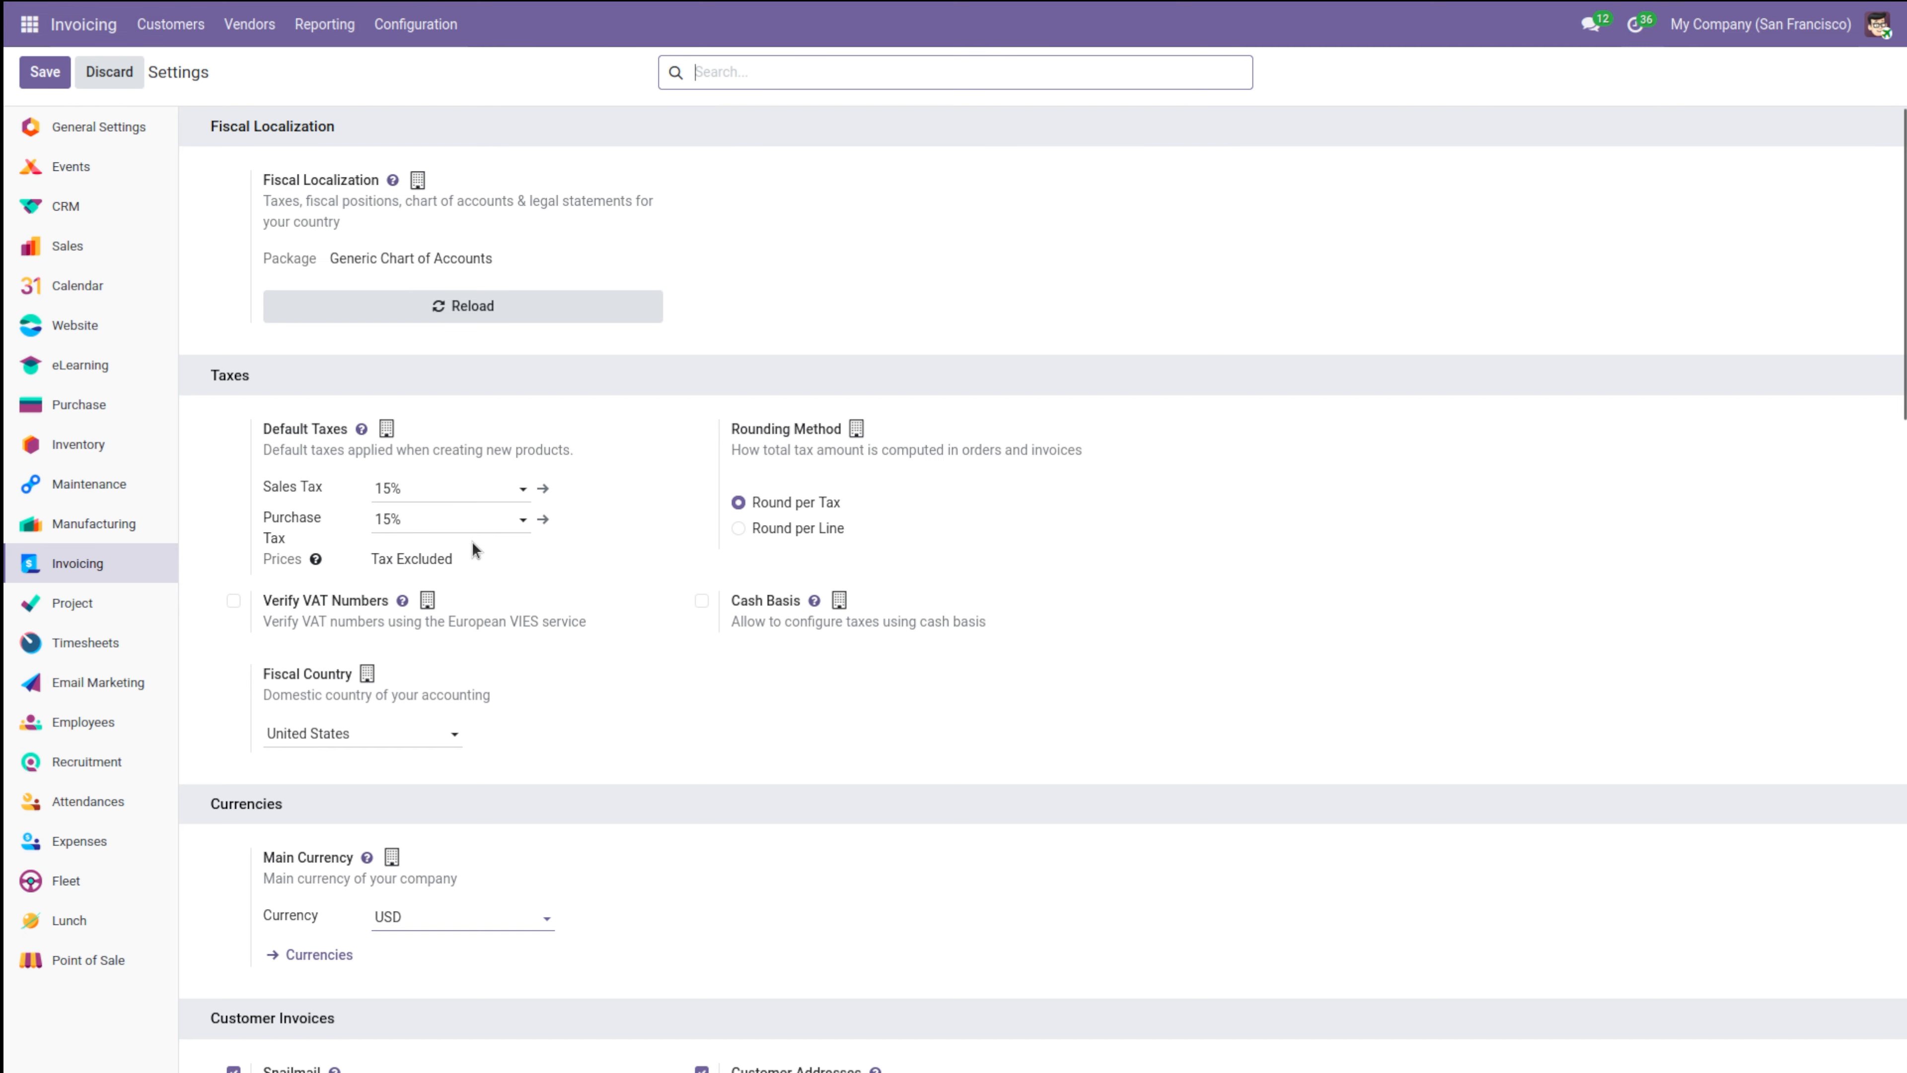
scroll(473, 541, down, 4)
scroll(558, 470, down, 4)
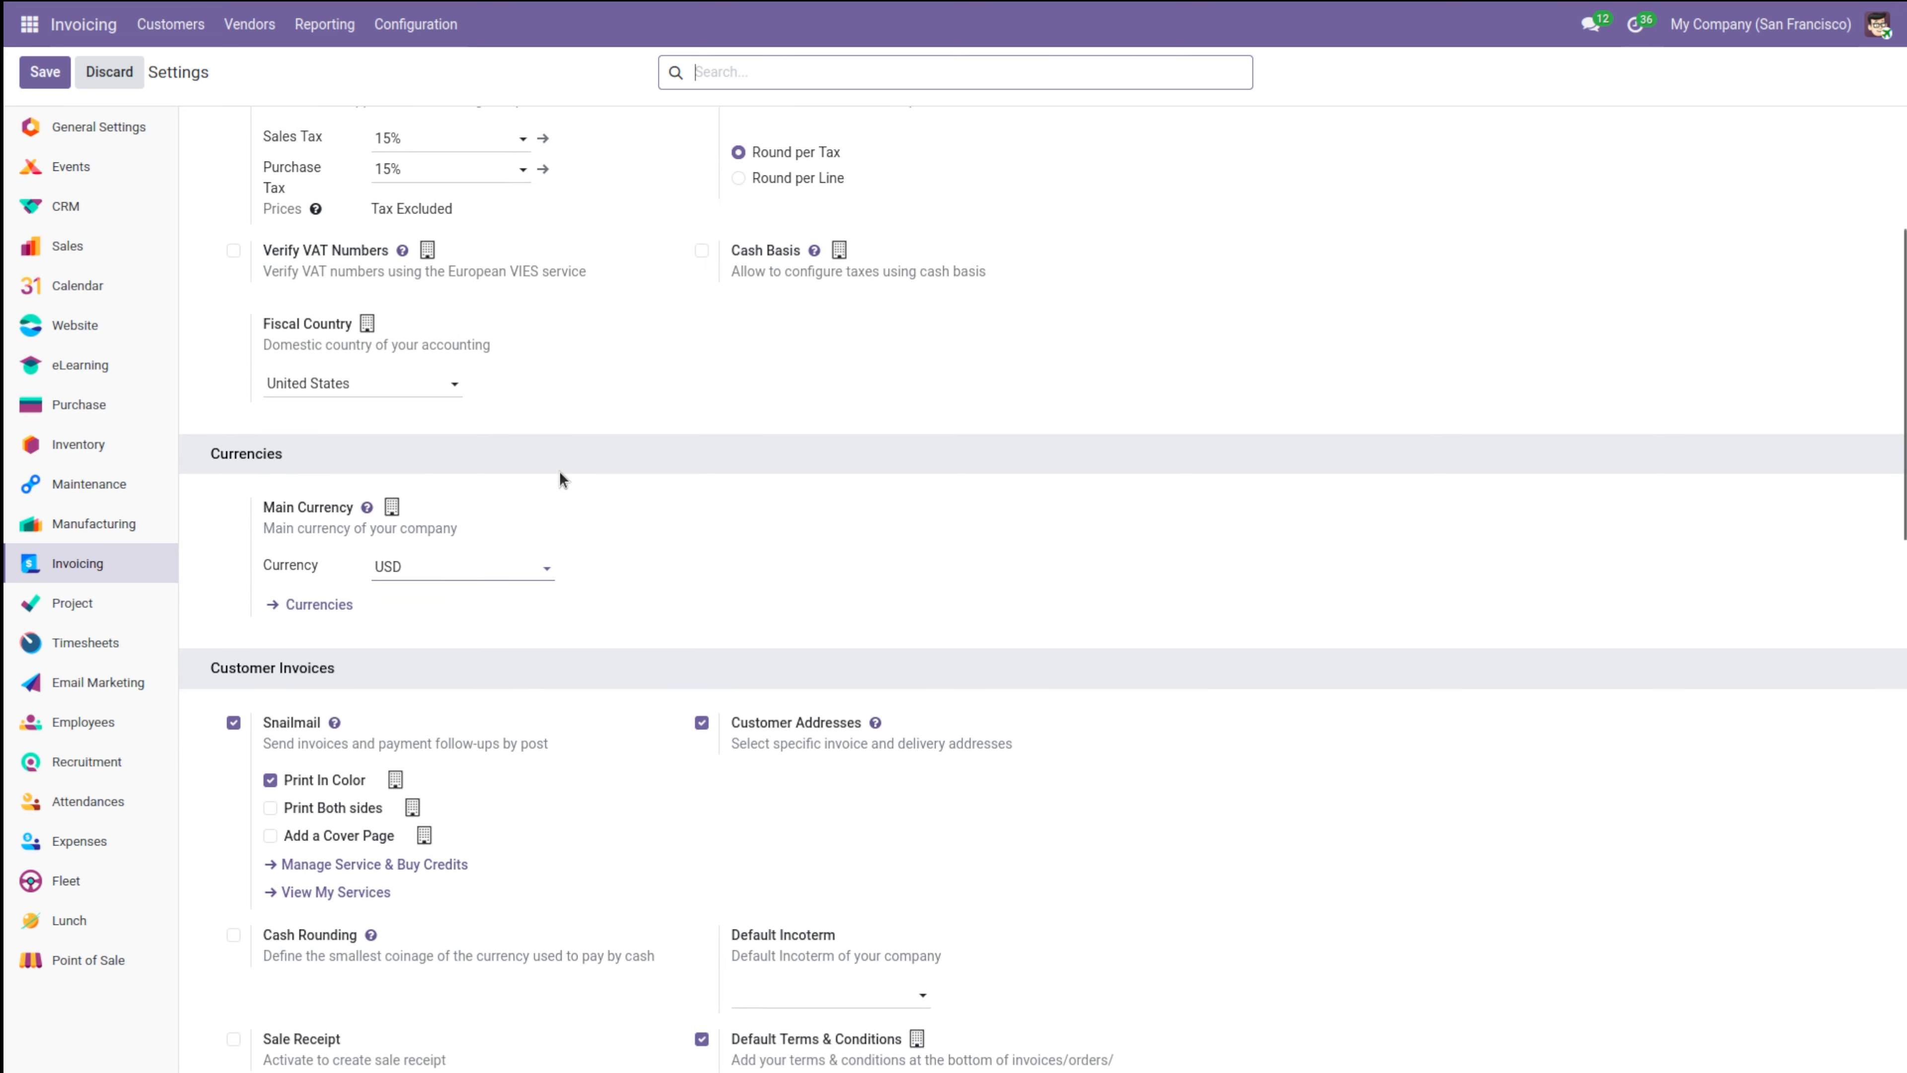
scroll(447, 664, down, 7)
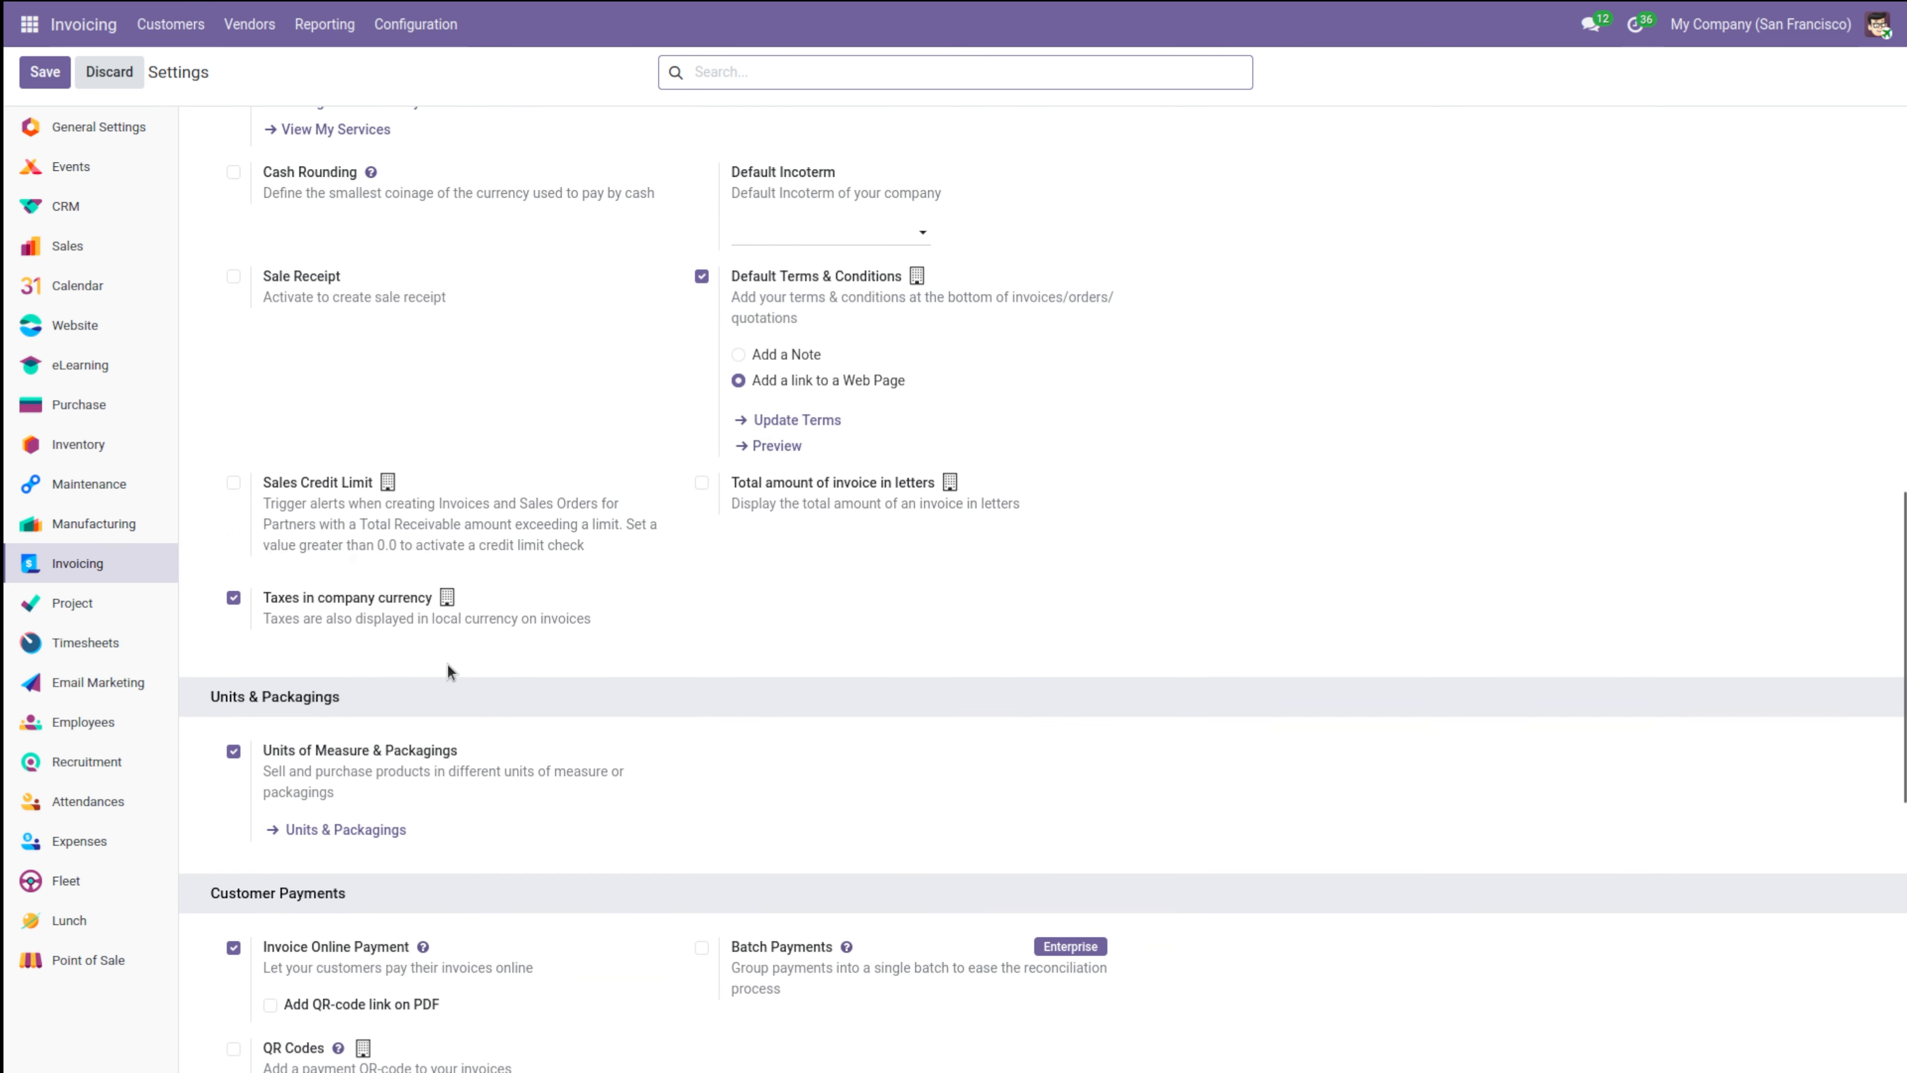
scroll(389, 604, down, 5)
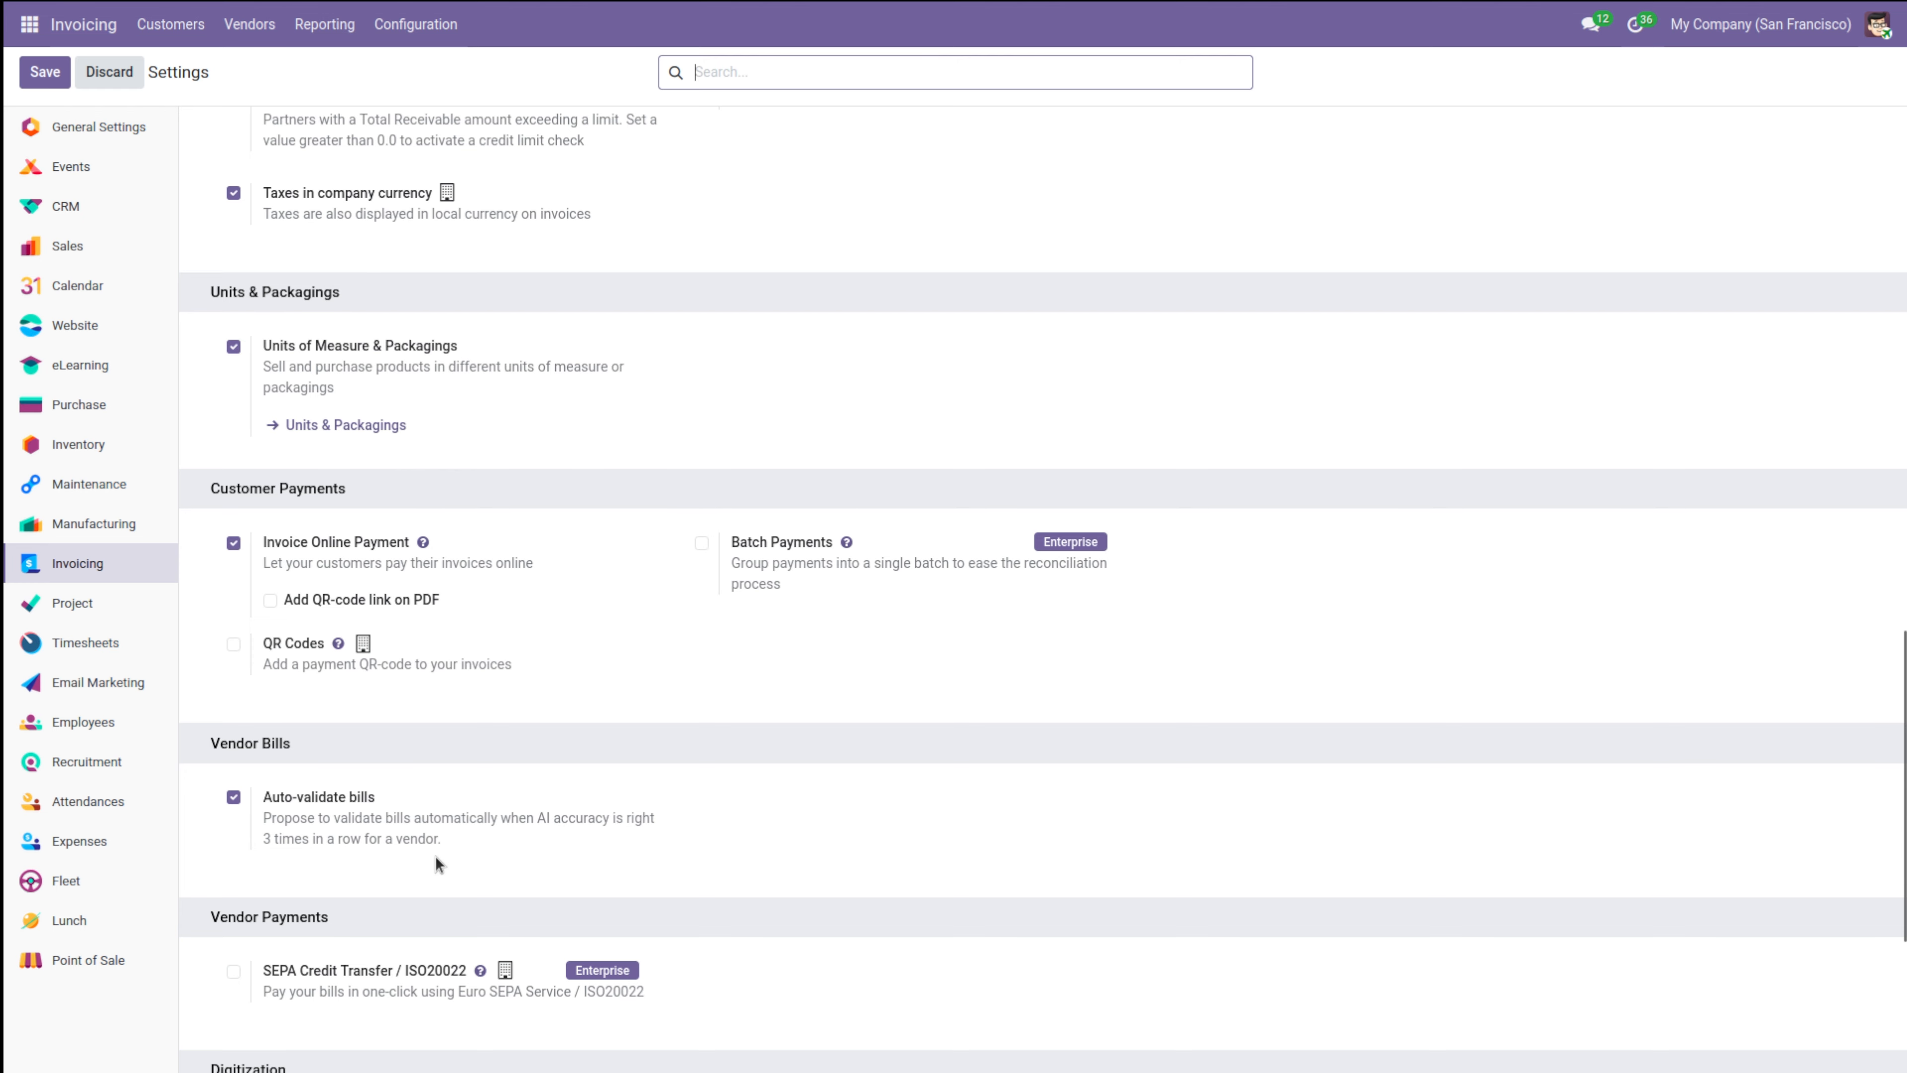
scroll(436, 861, down, 5)
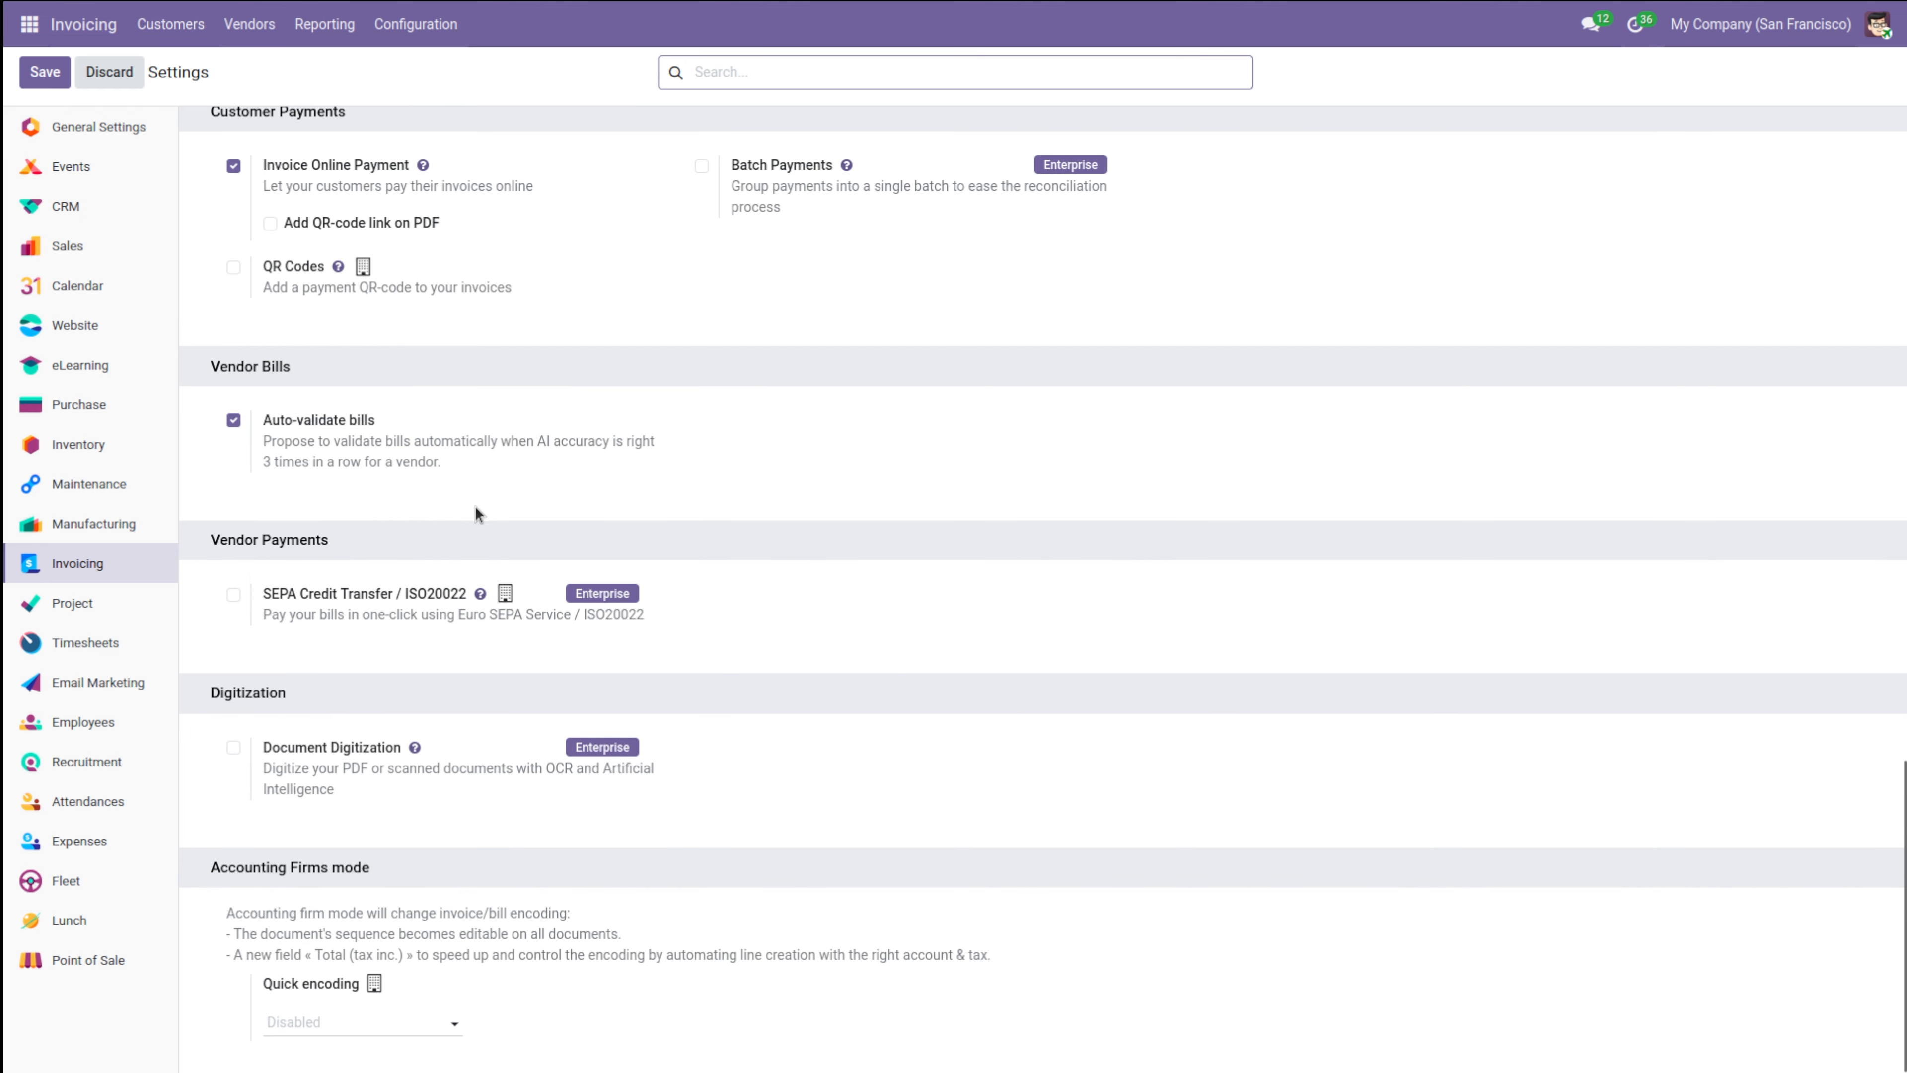
scroll(471, 506, up, 15)
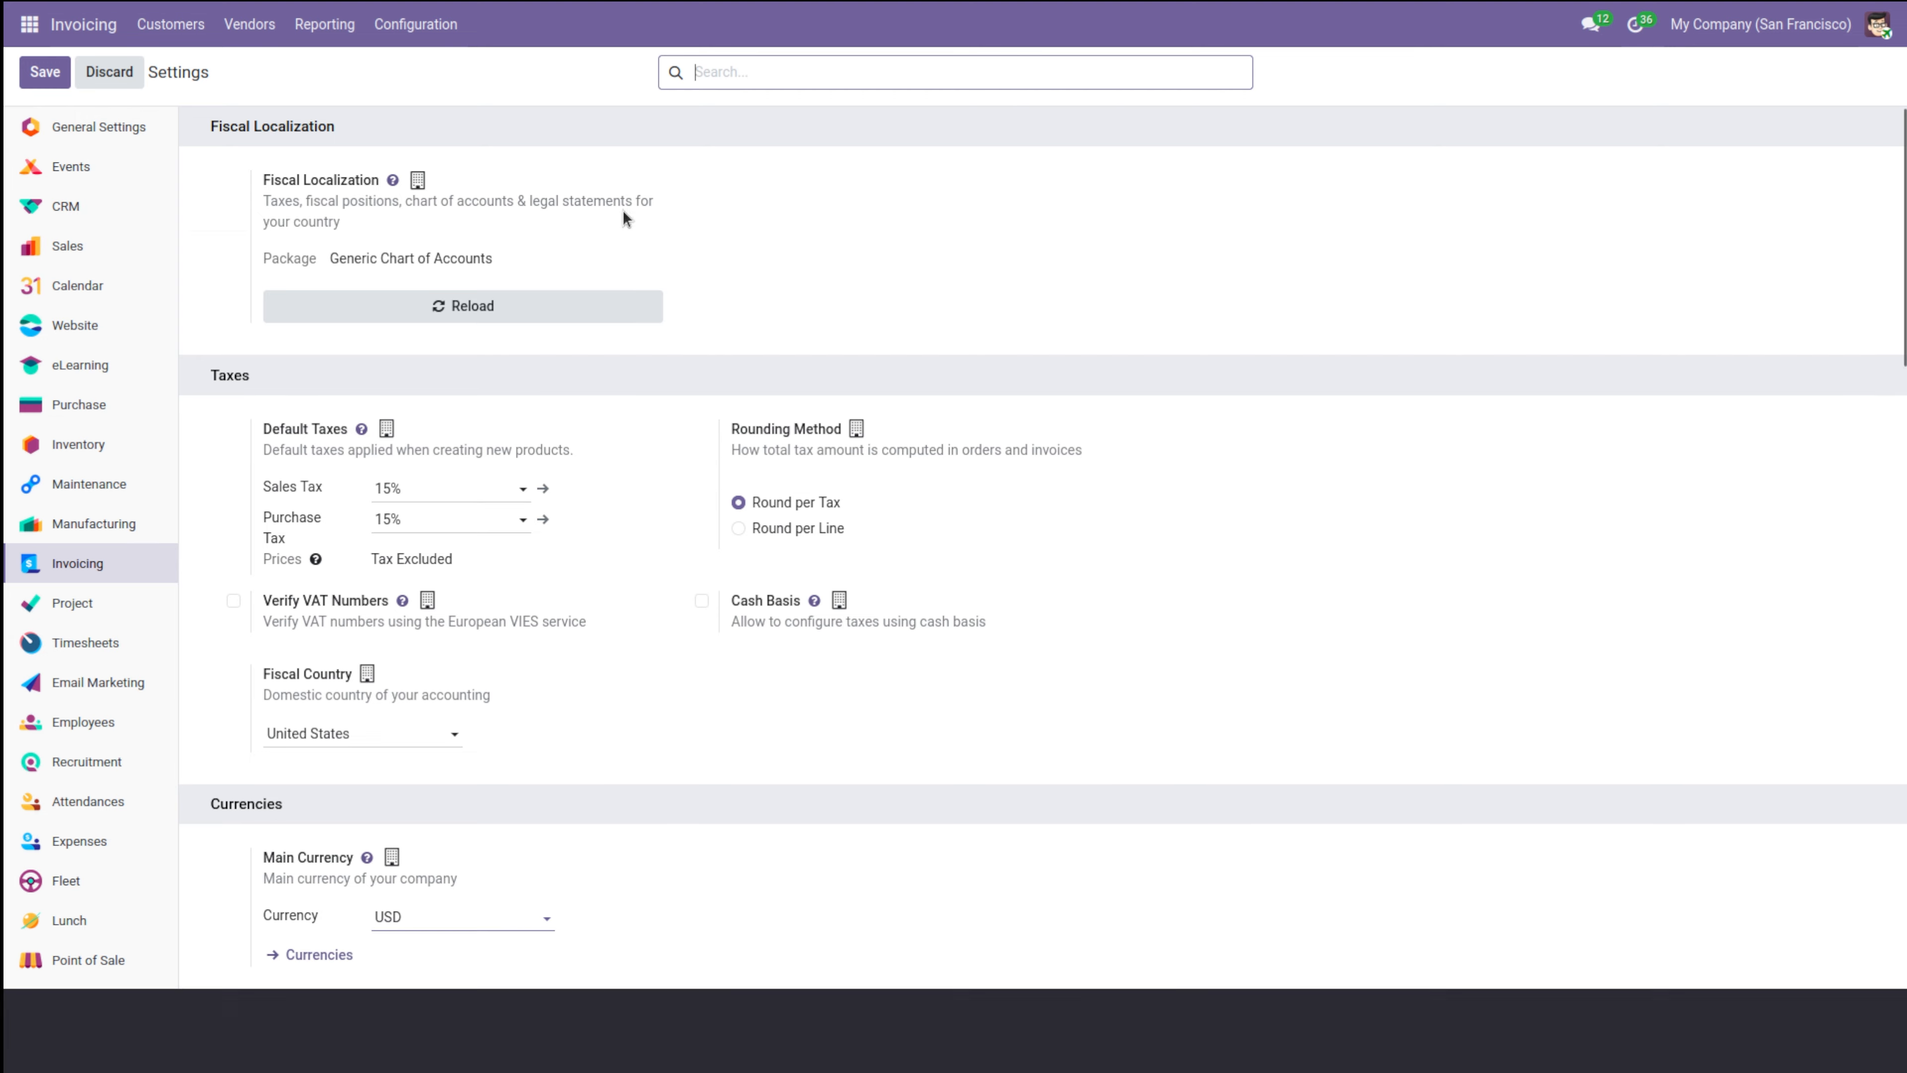